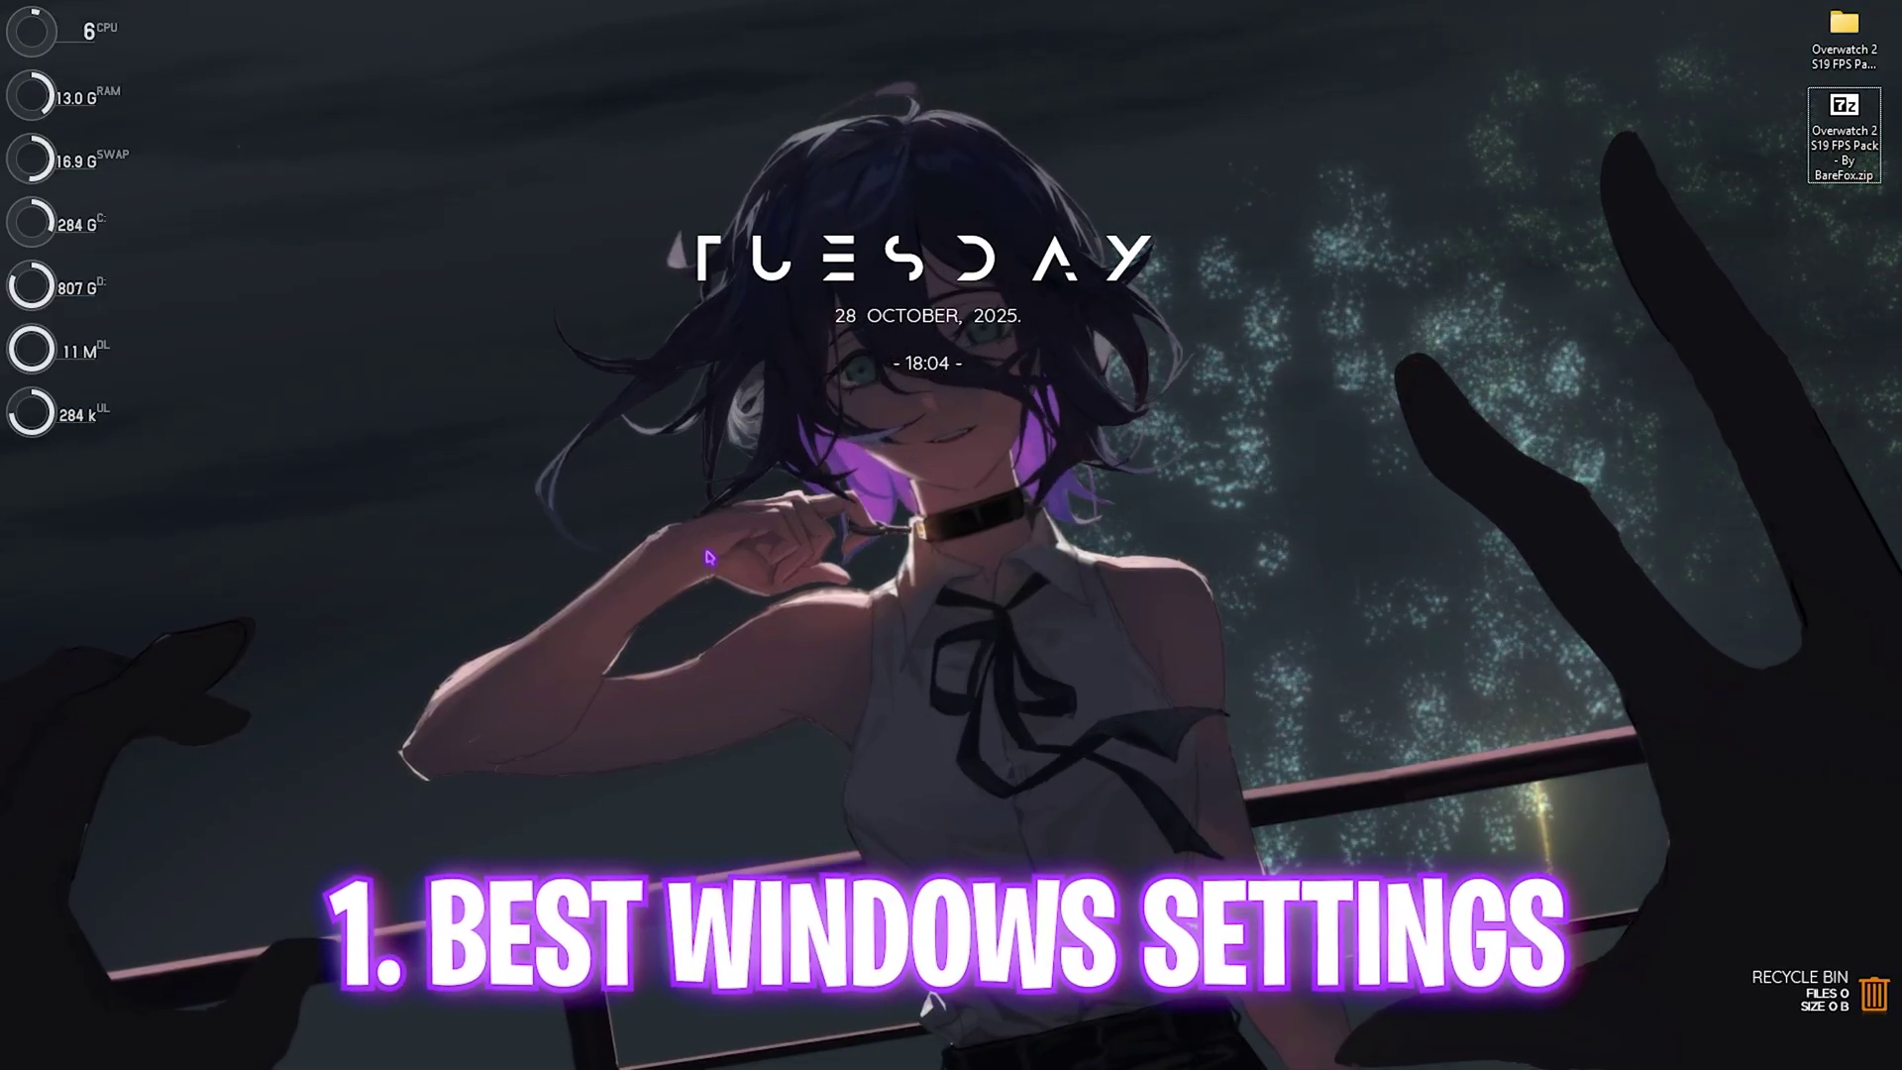
- Open Windows Settings and turn Game Mode on under Gaming
key("super")
type("settings")
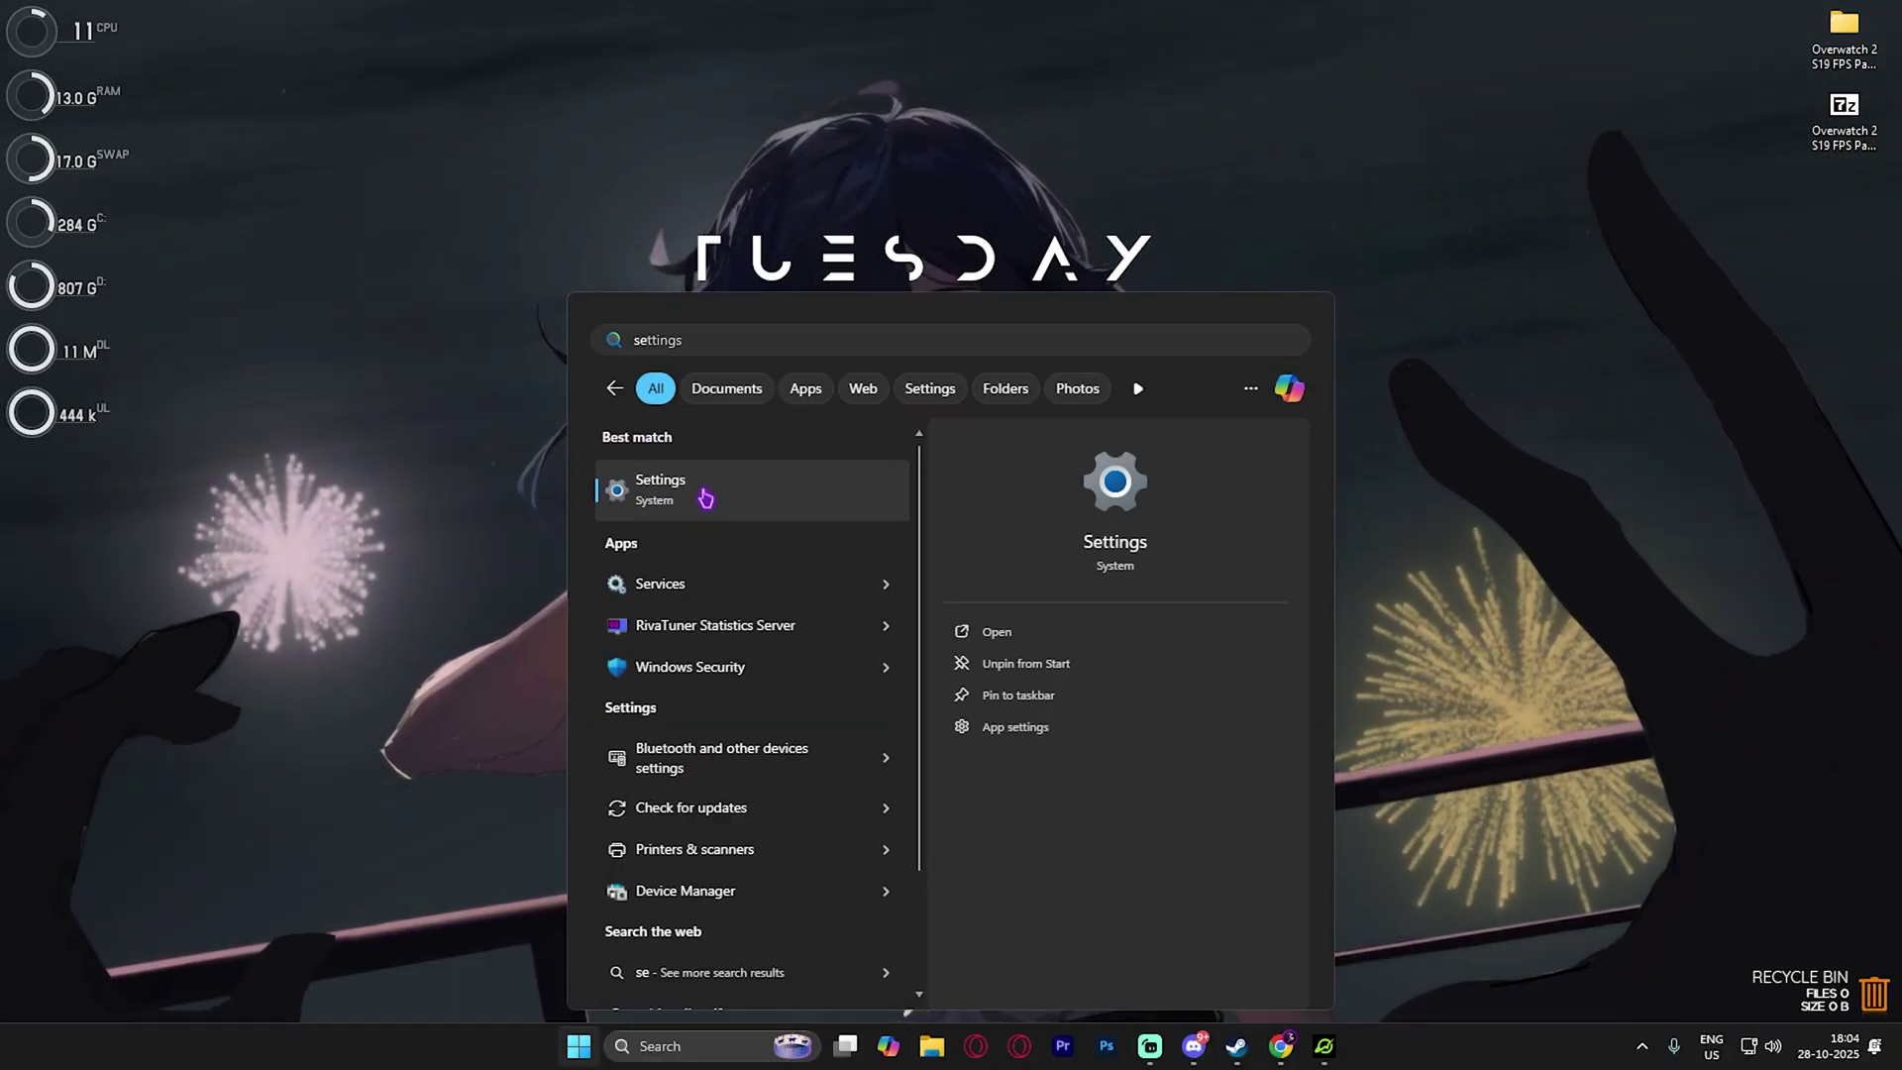
left_click(706, 499)
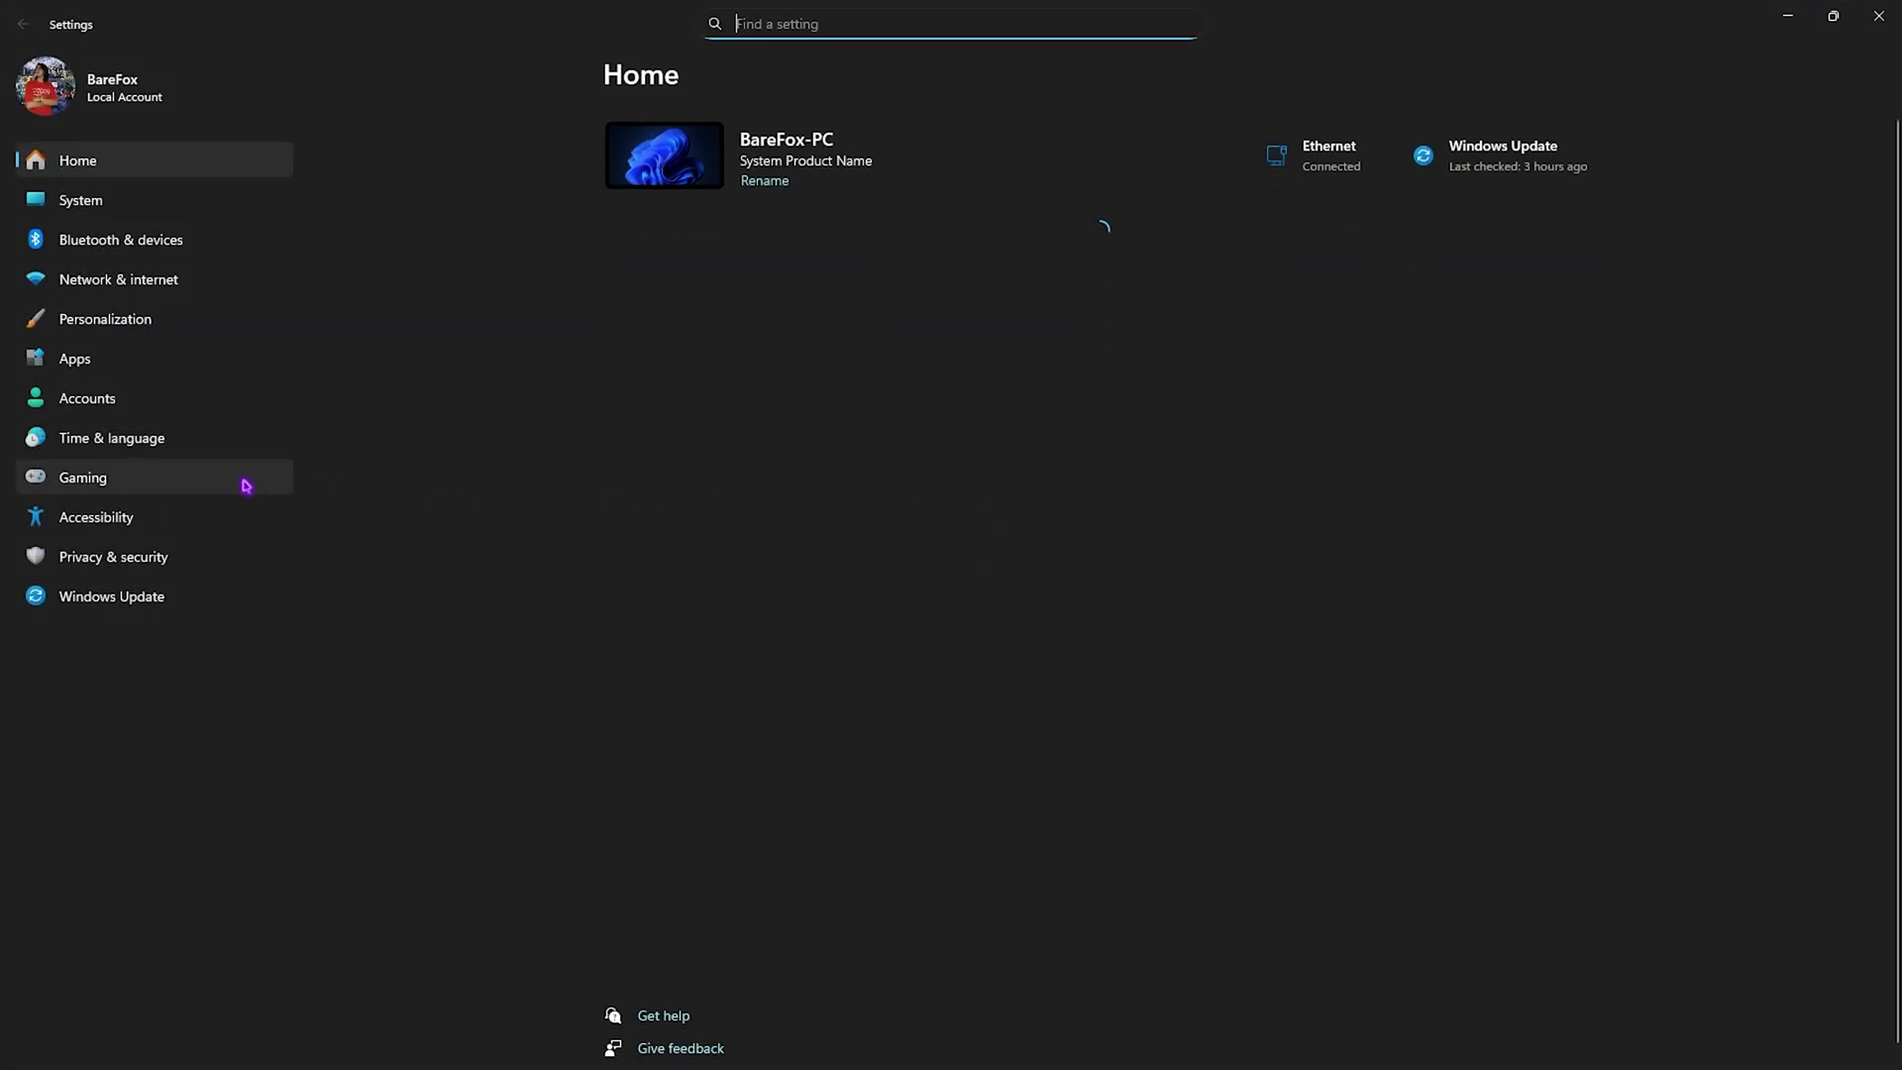
left_click(245, 485)
left_click(910, 149)
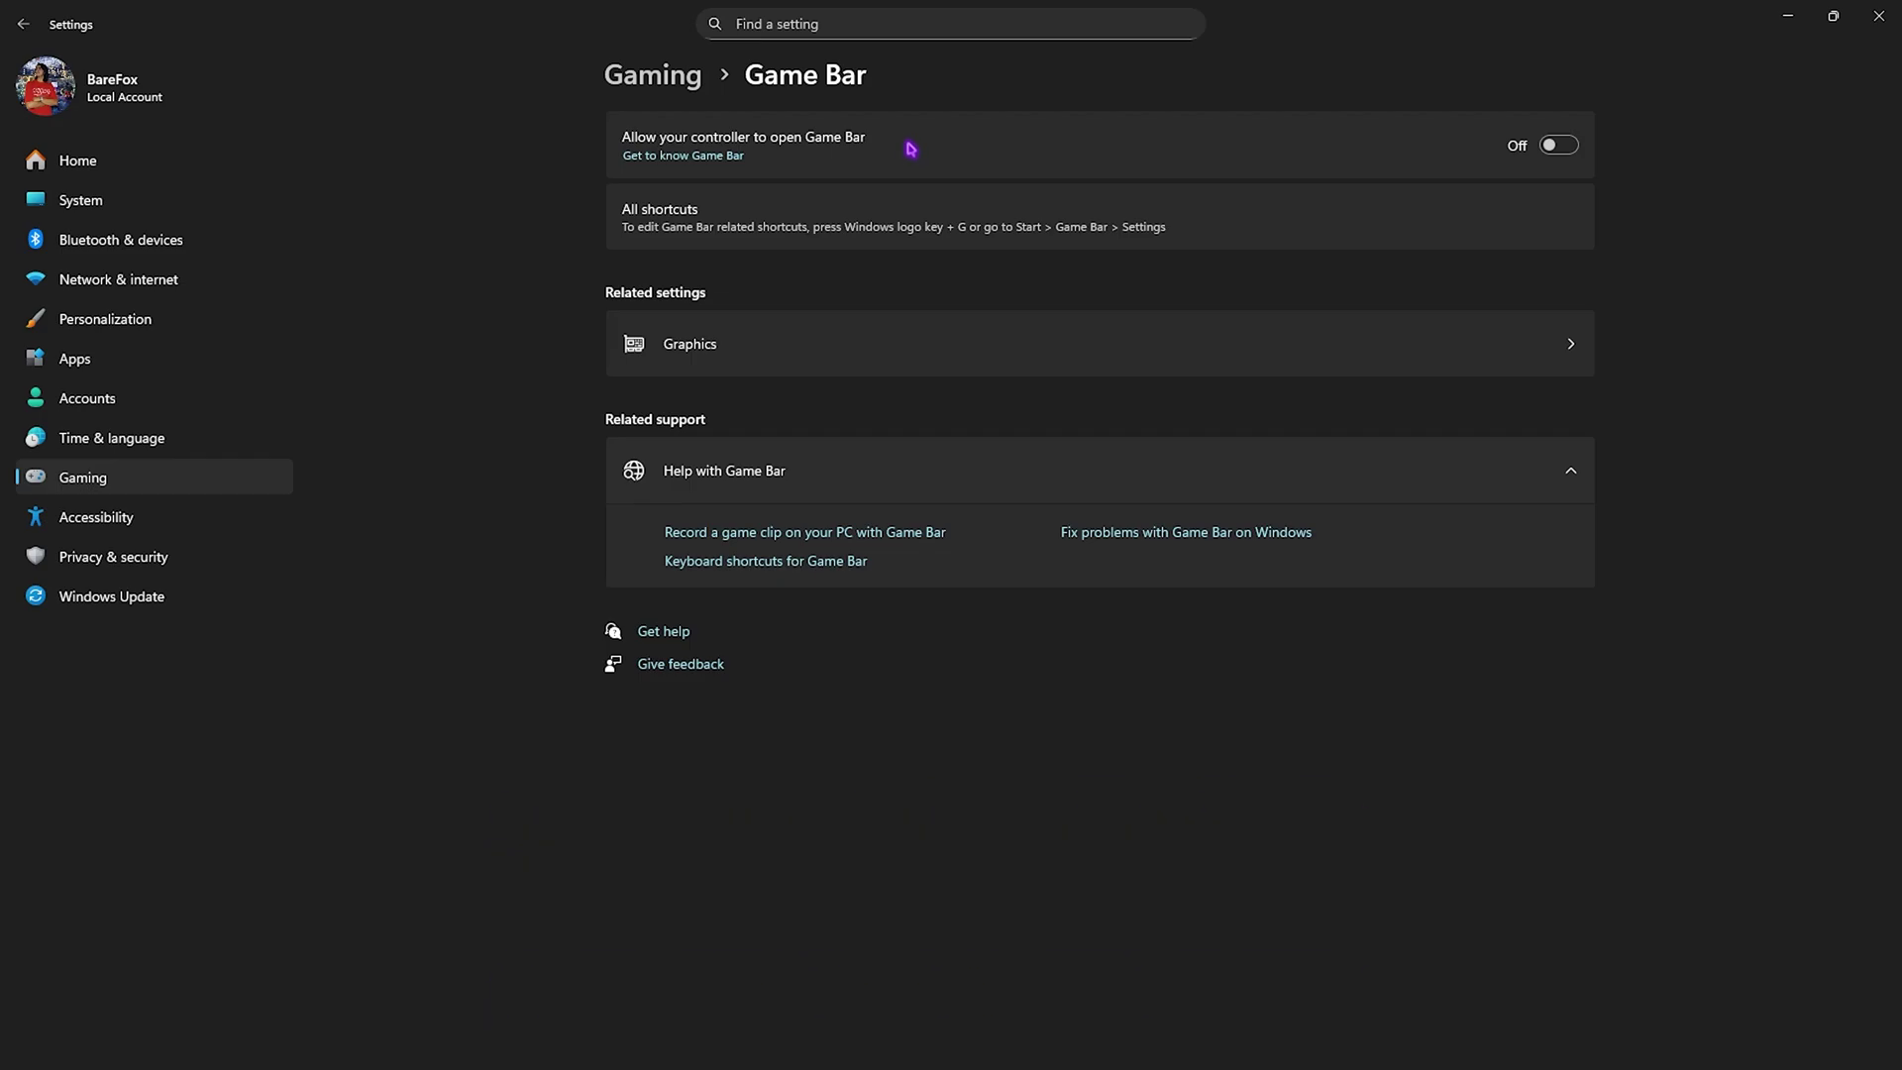
left_click(686, 81)
left_click(721, 291)
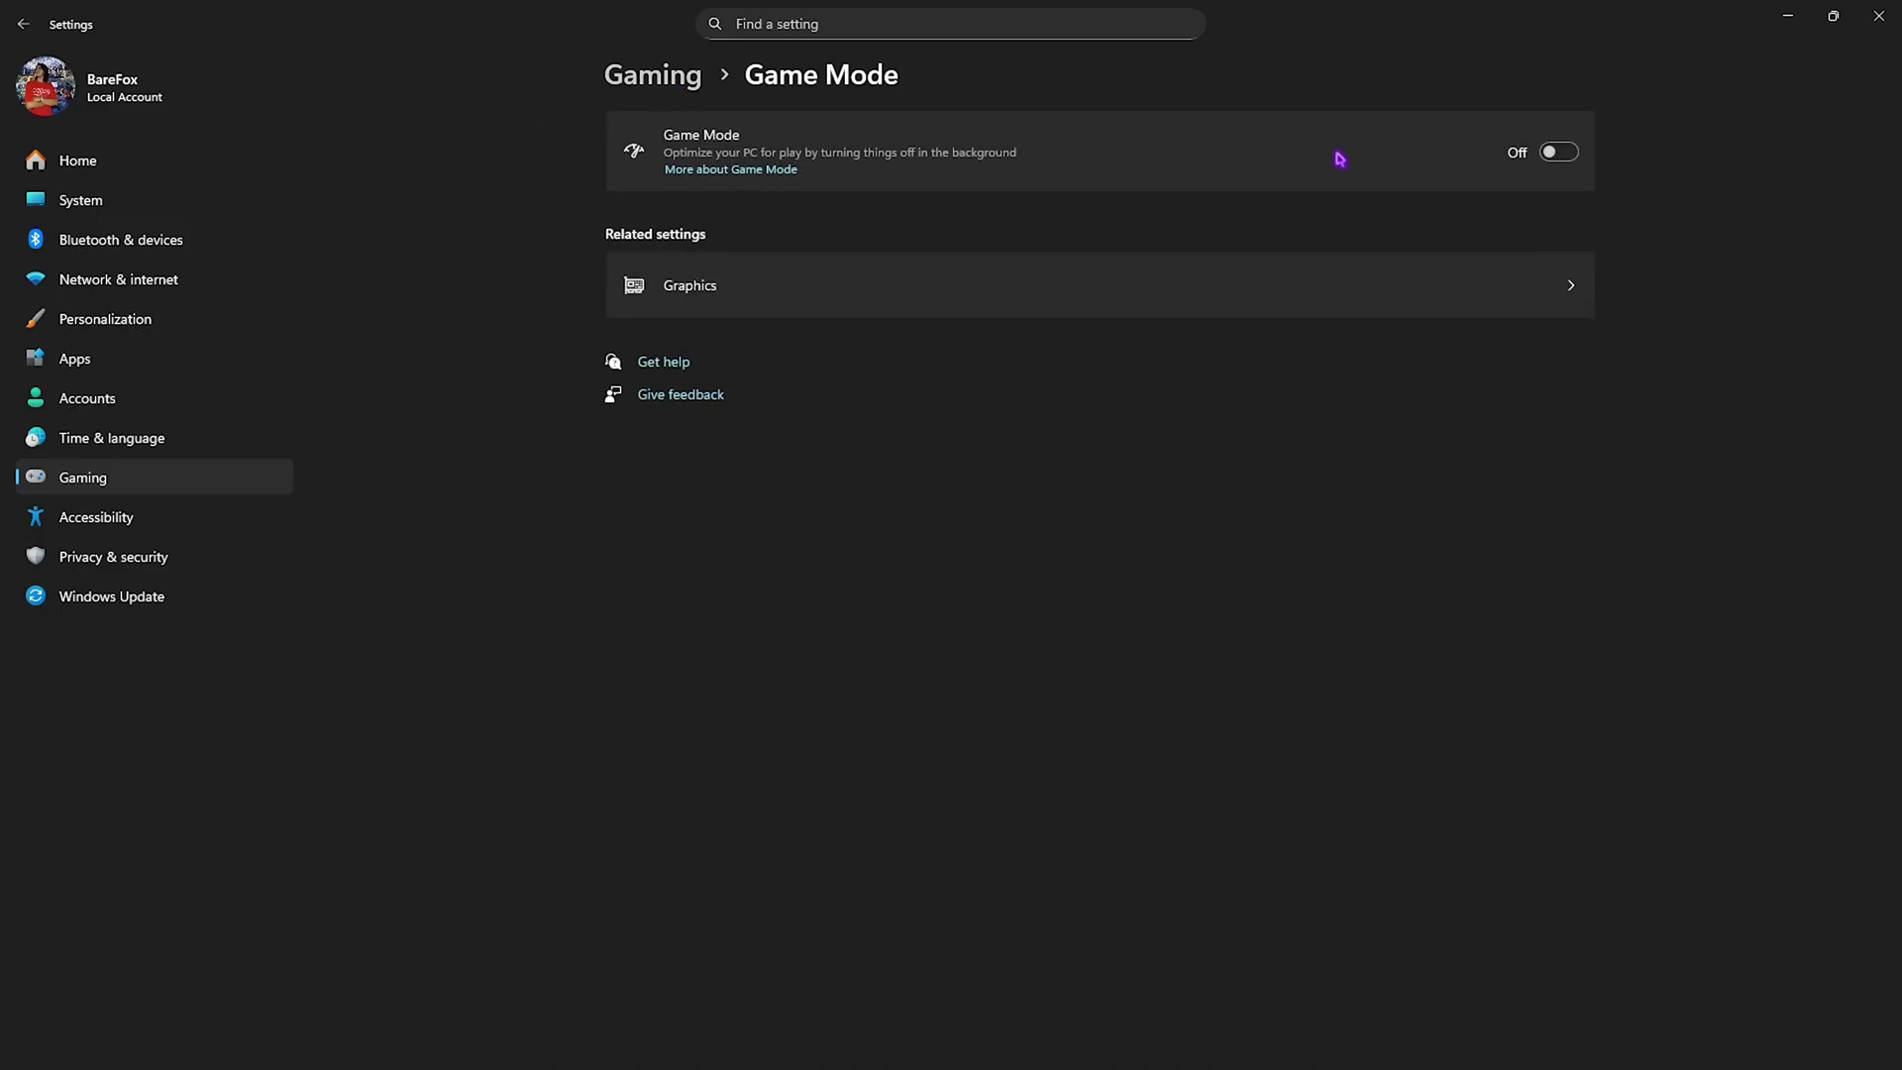
left_click(1559, 153)
- Check windowed-game optimizations and GPU scheduling in the advanced graphics settings
left_click(722, 285)
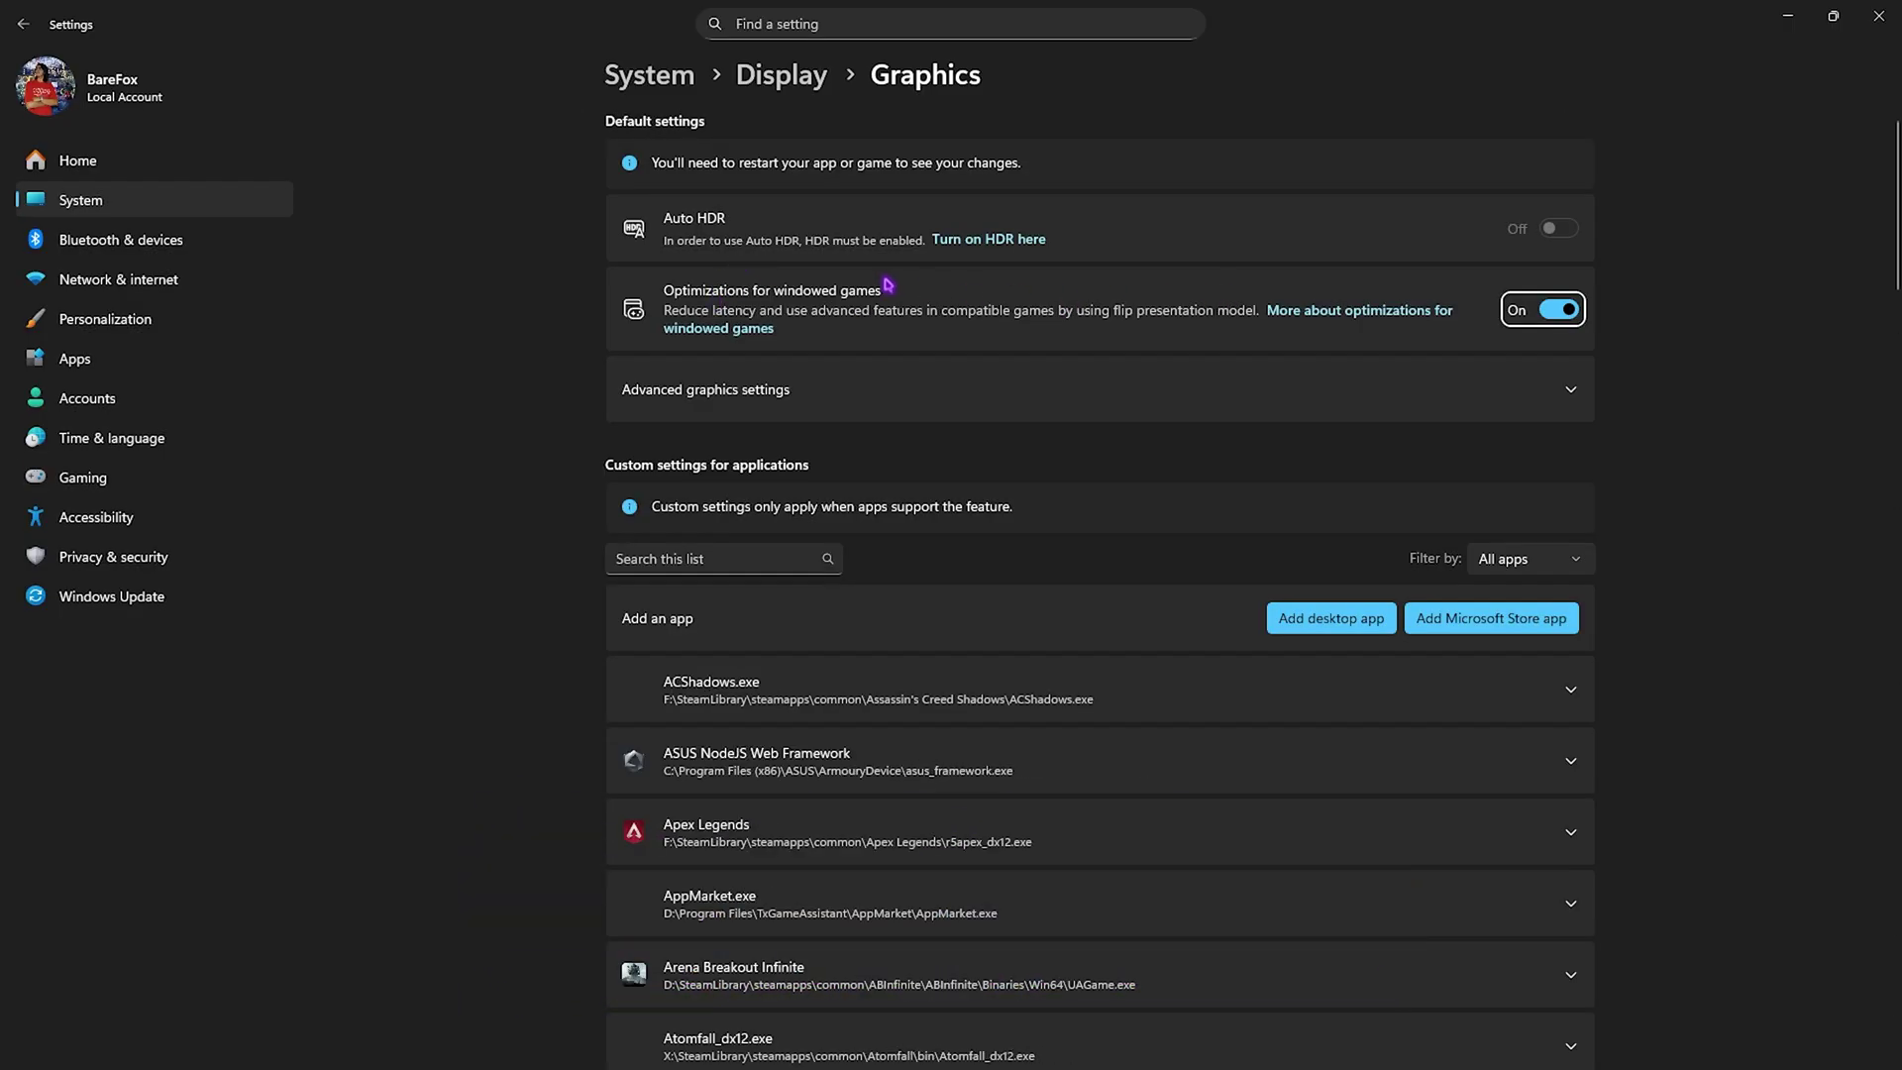
left_click(691, 394)
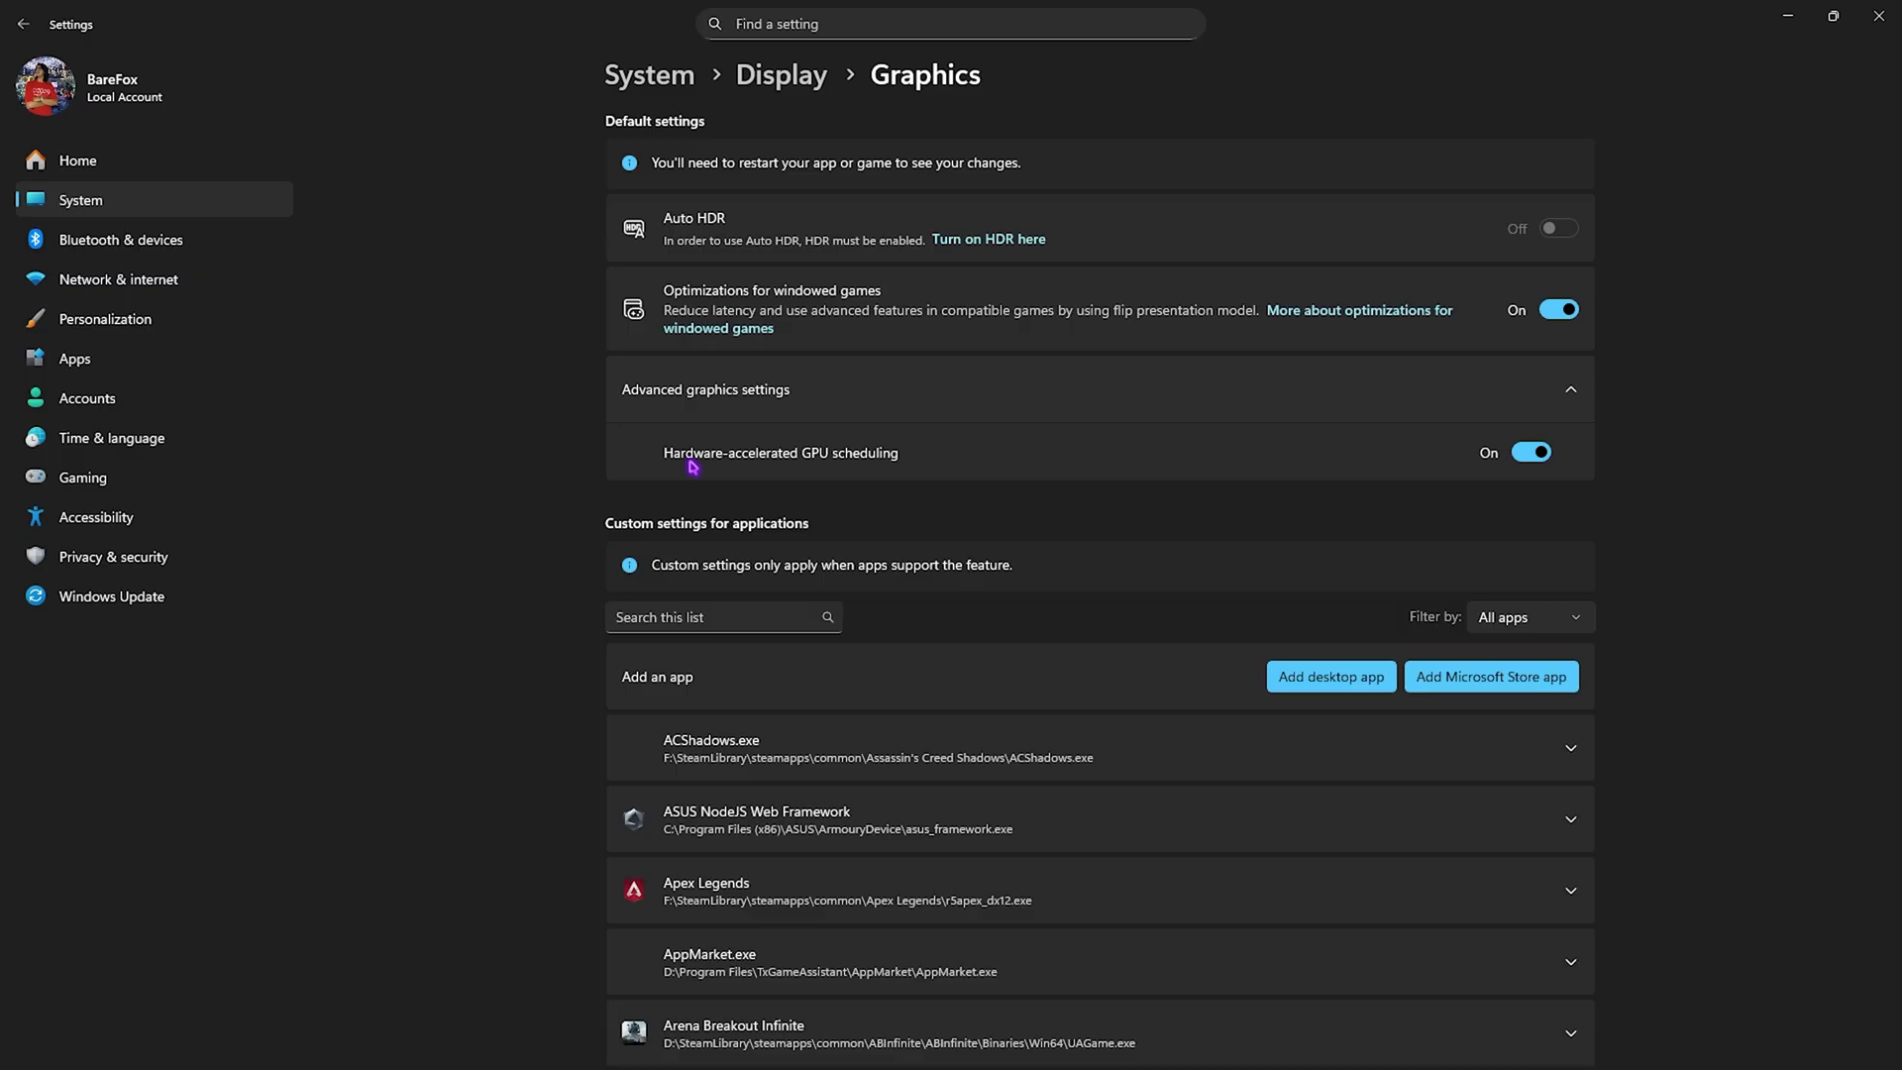
key("super")
- Open Overwatch 2's install folder from Steam and select its F:\SteamLibrary\steamapps\common\Overwatch path
type("steam")
left_click(705, 489)
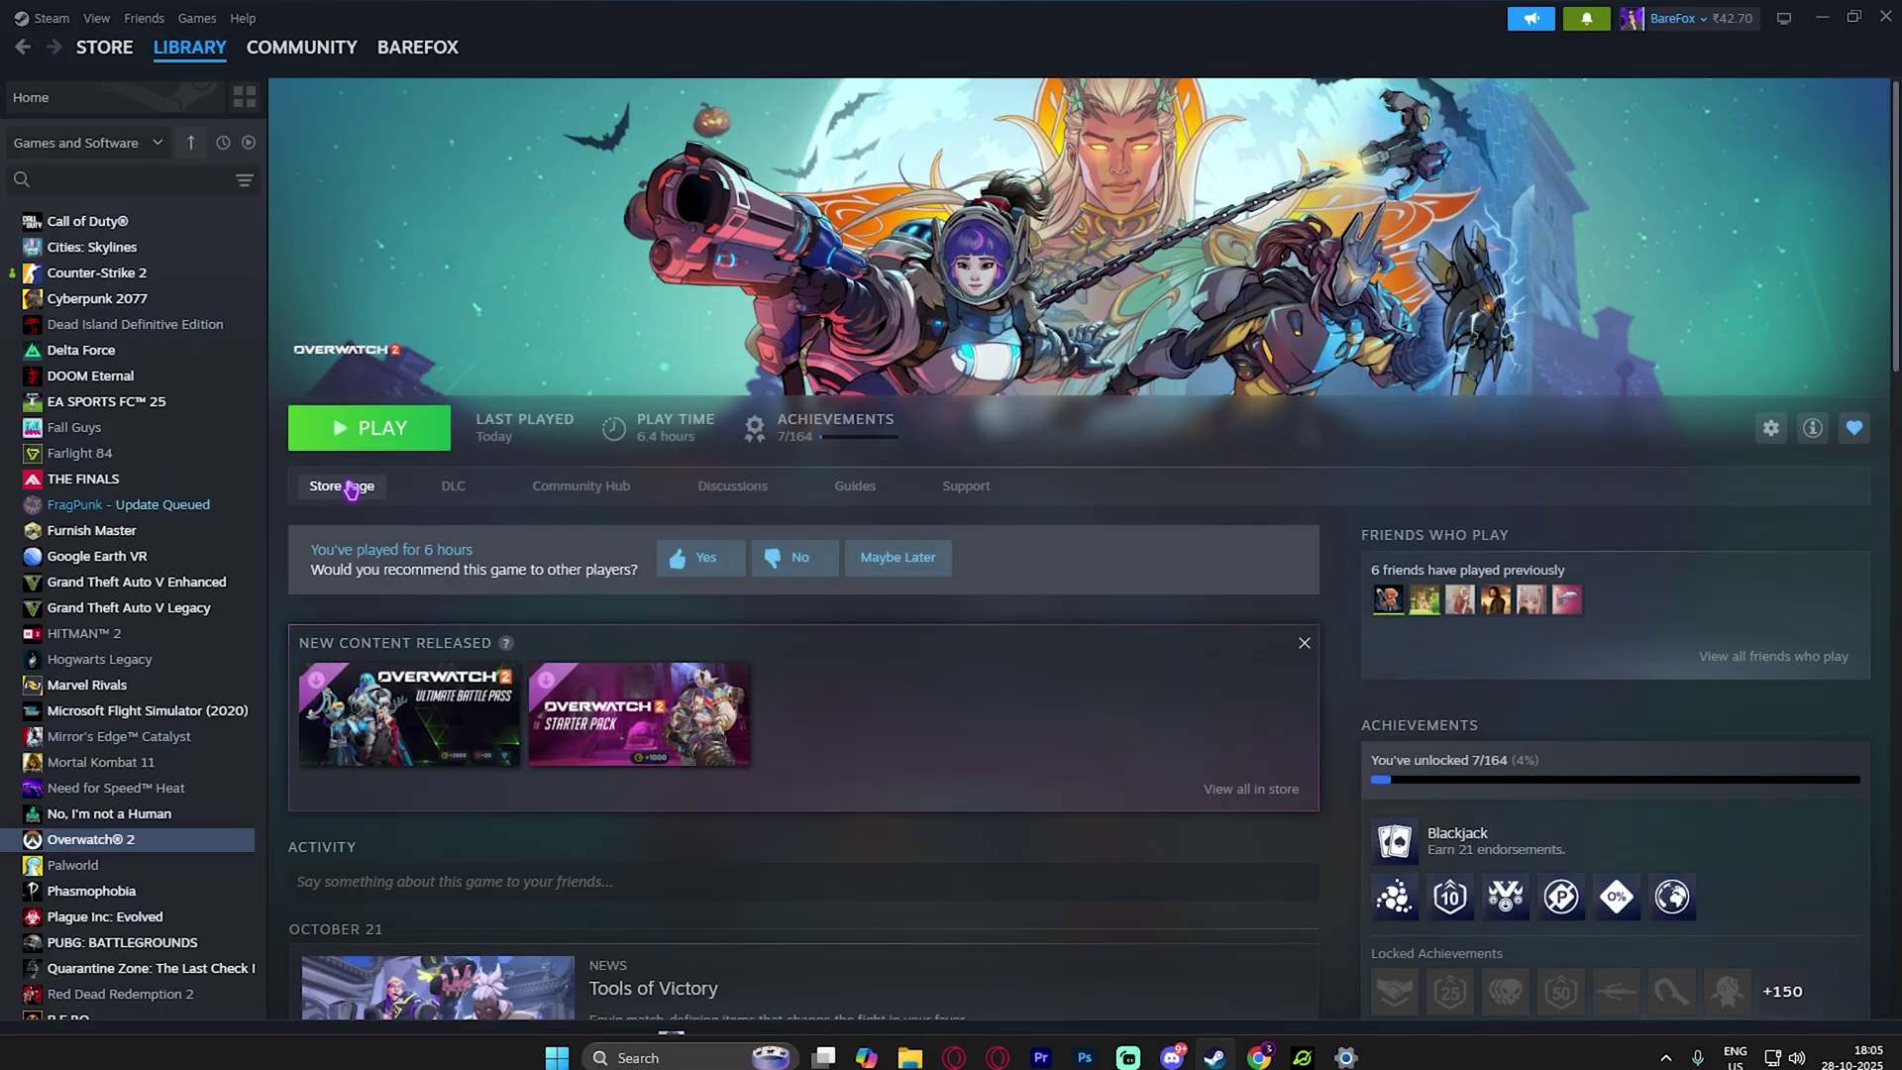
scroll(199, 589, "down", 1)
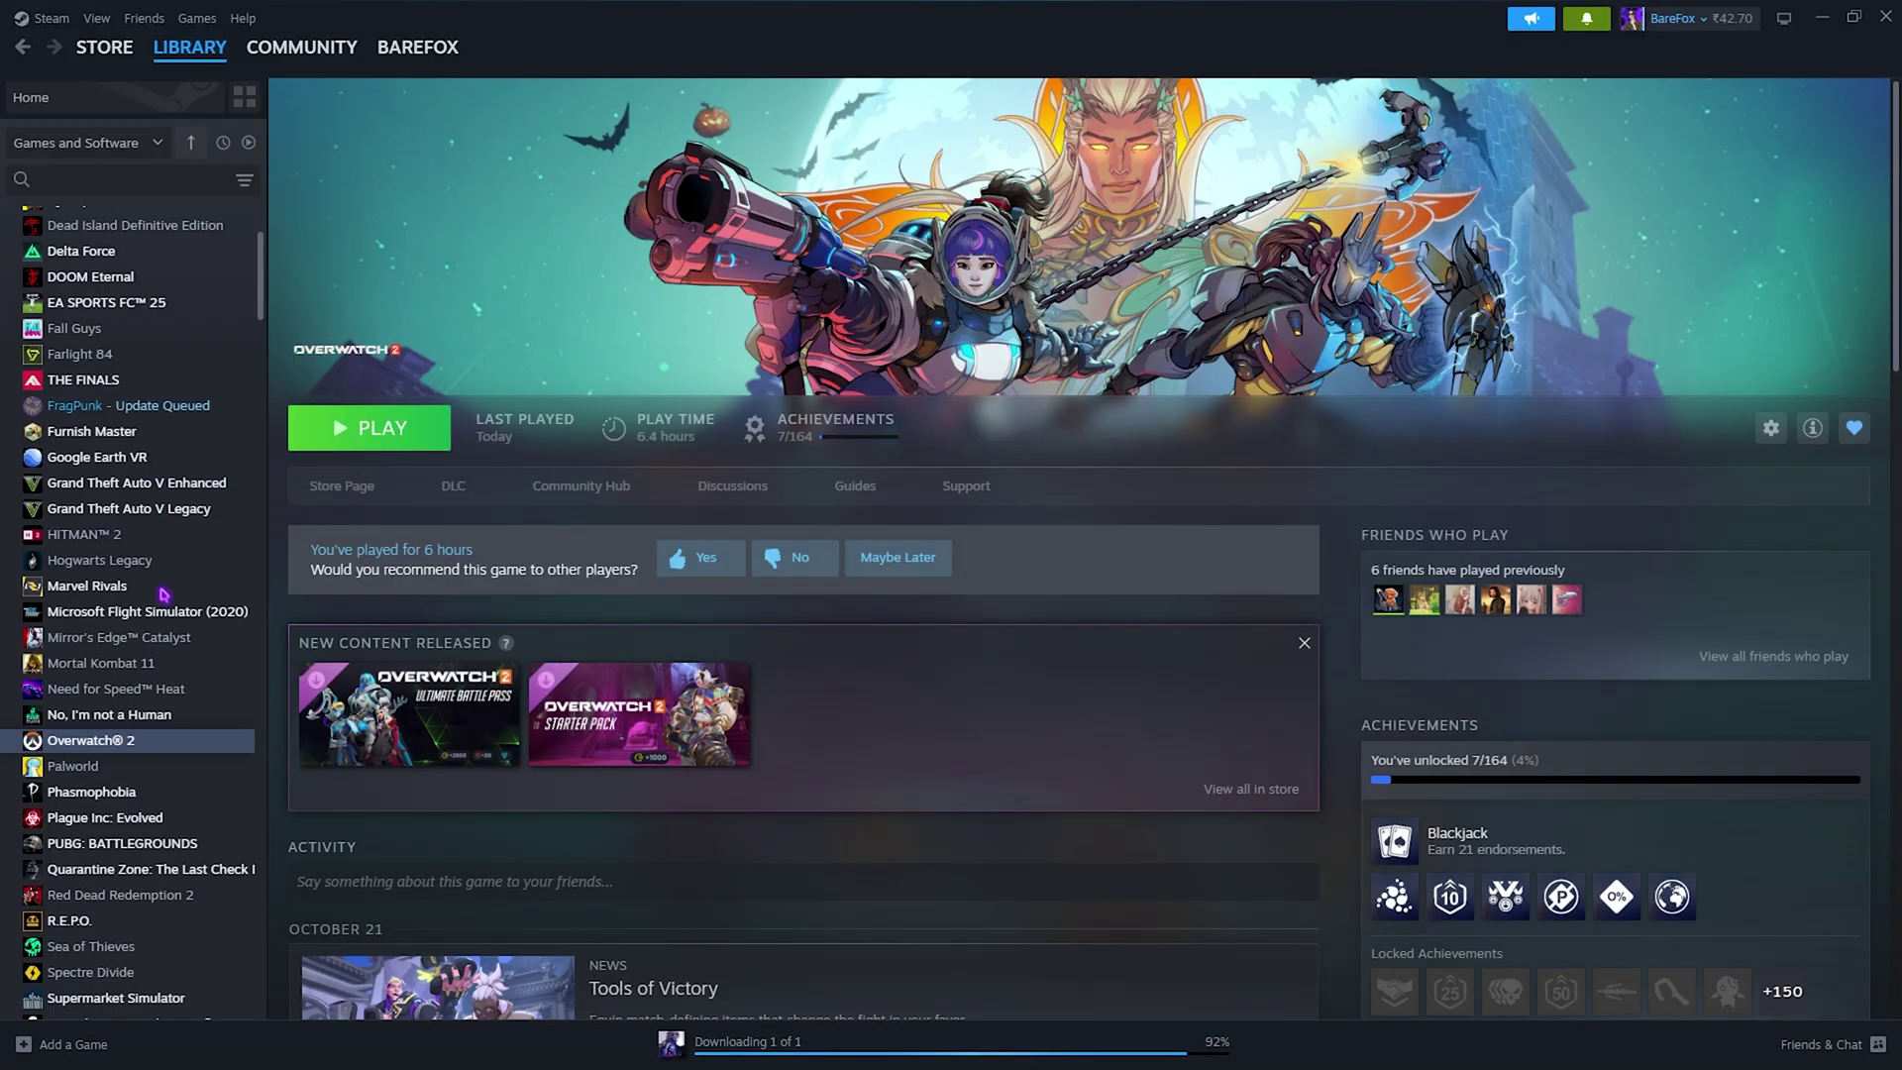
right_click(128, 742)
mouse_move(282, 855)
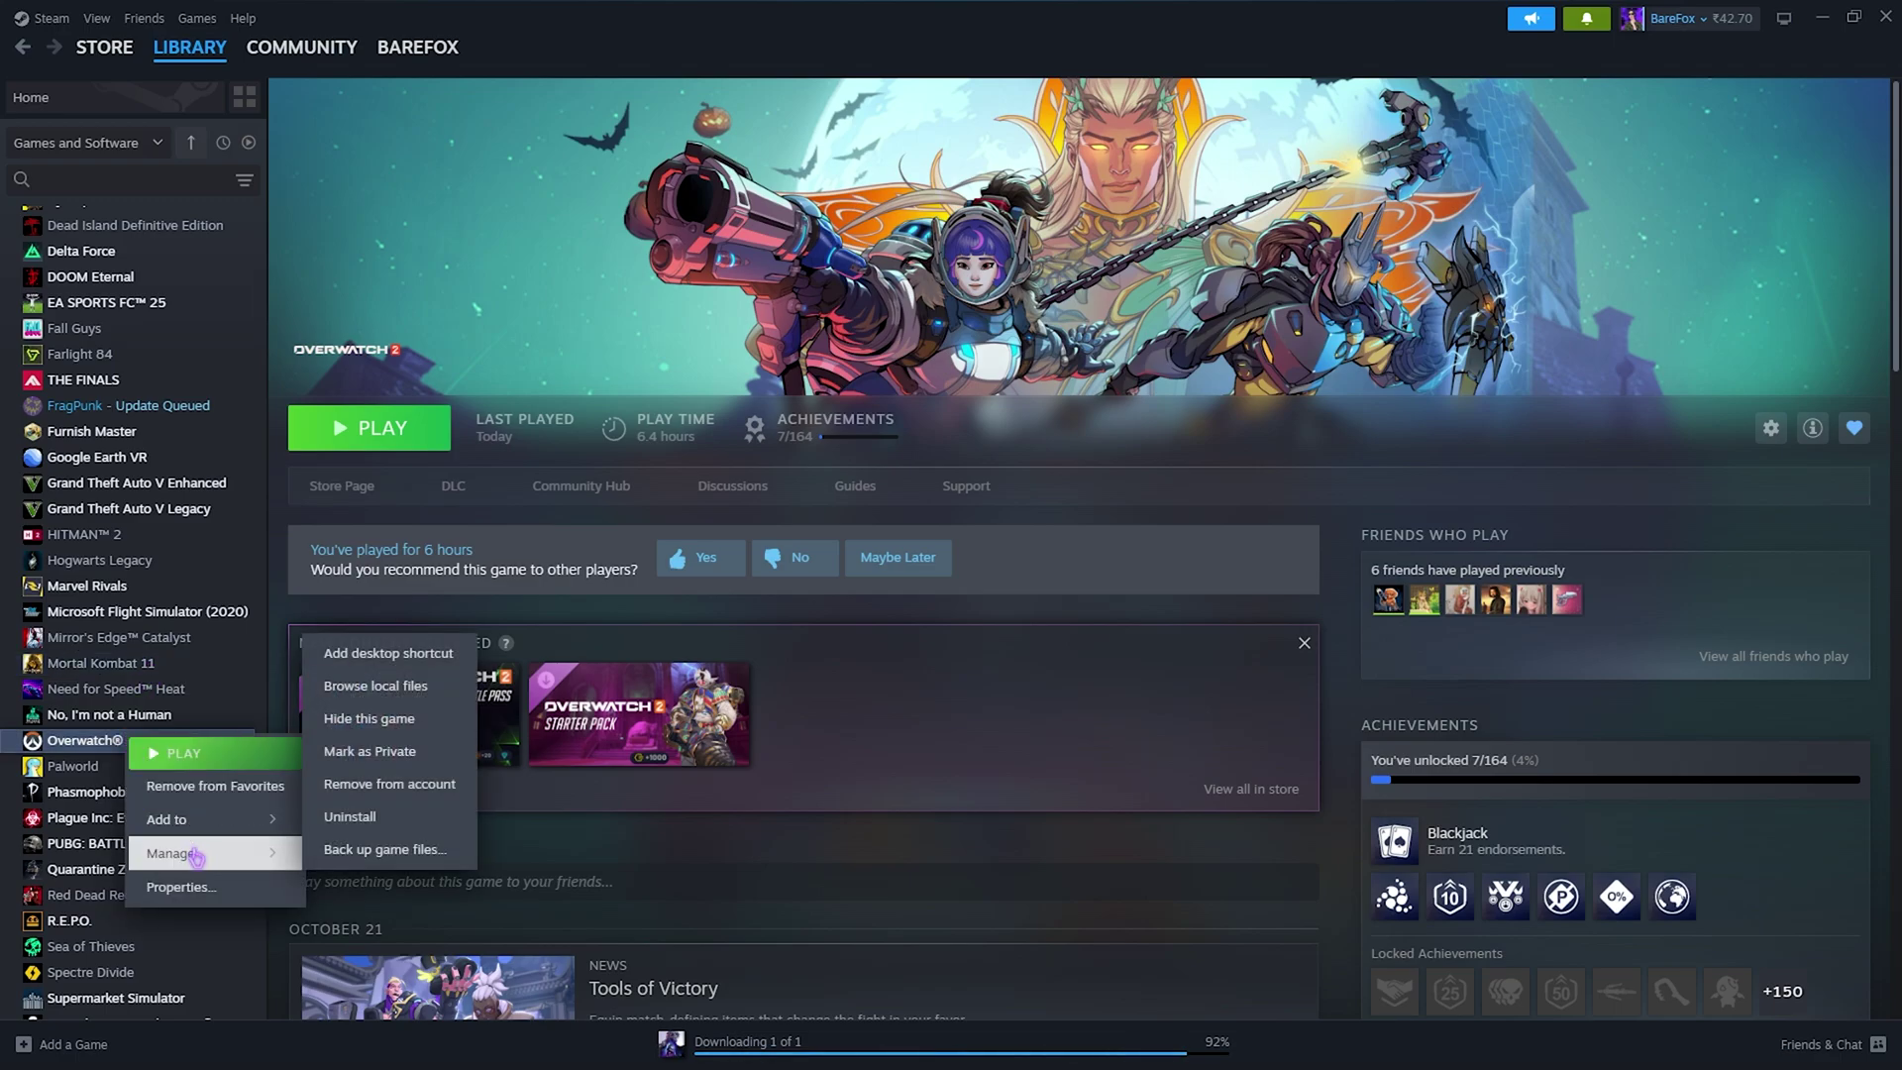
left_click(376, 686)
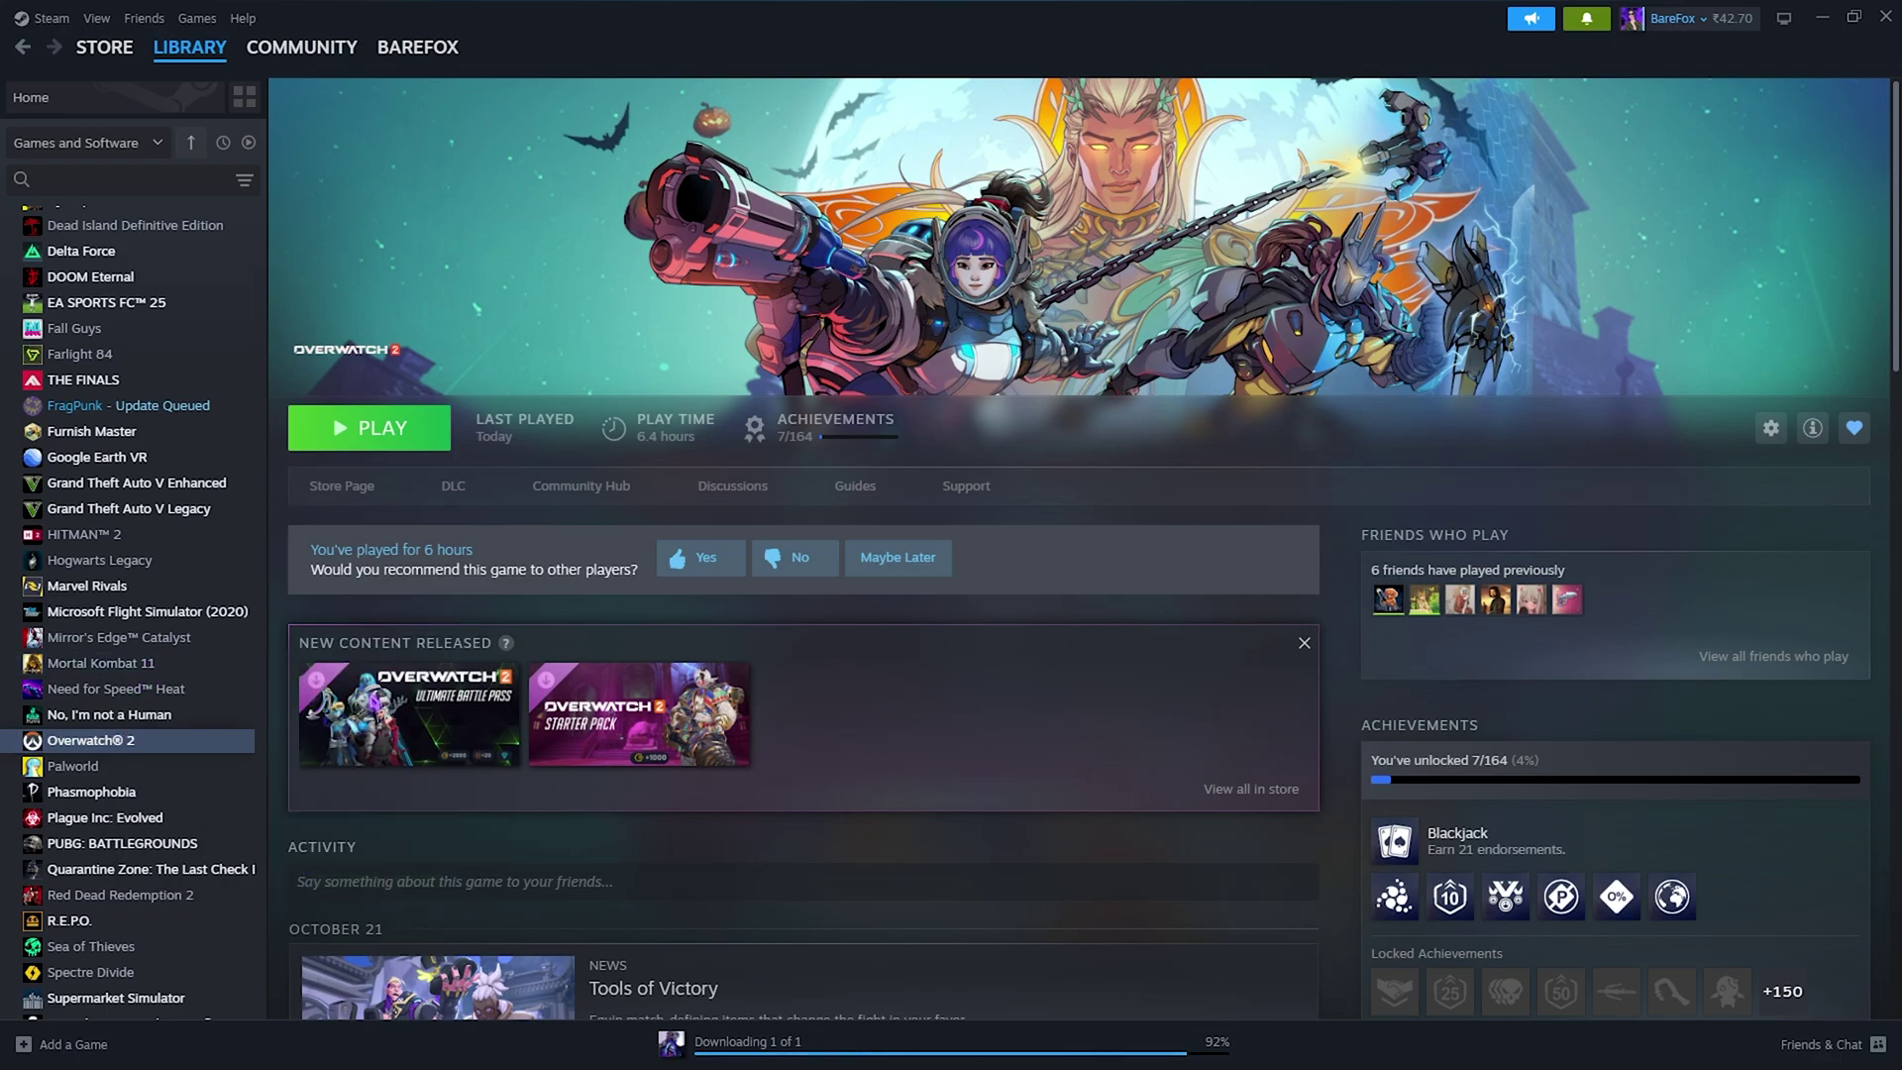
left_click(921, 56)
key("ctrl+c")
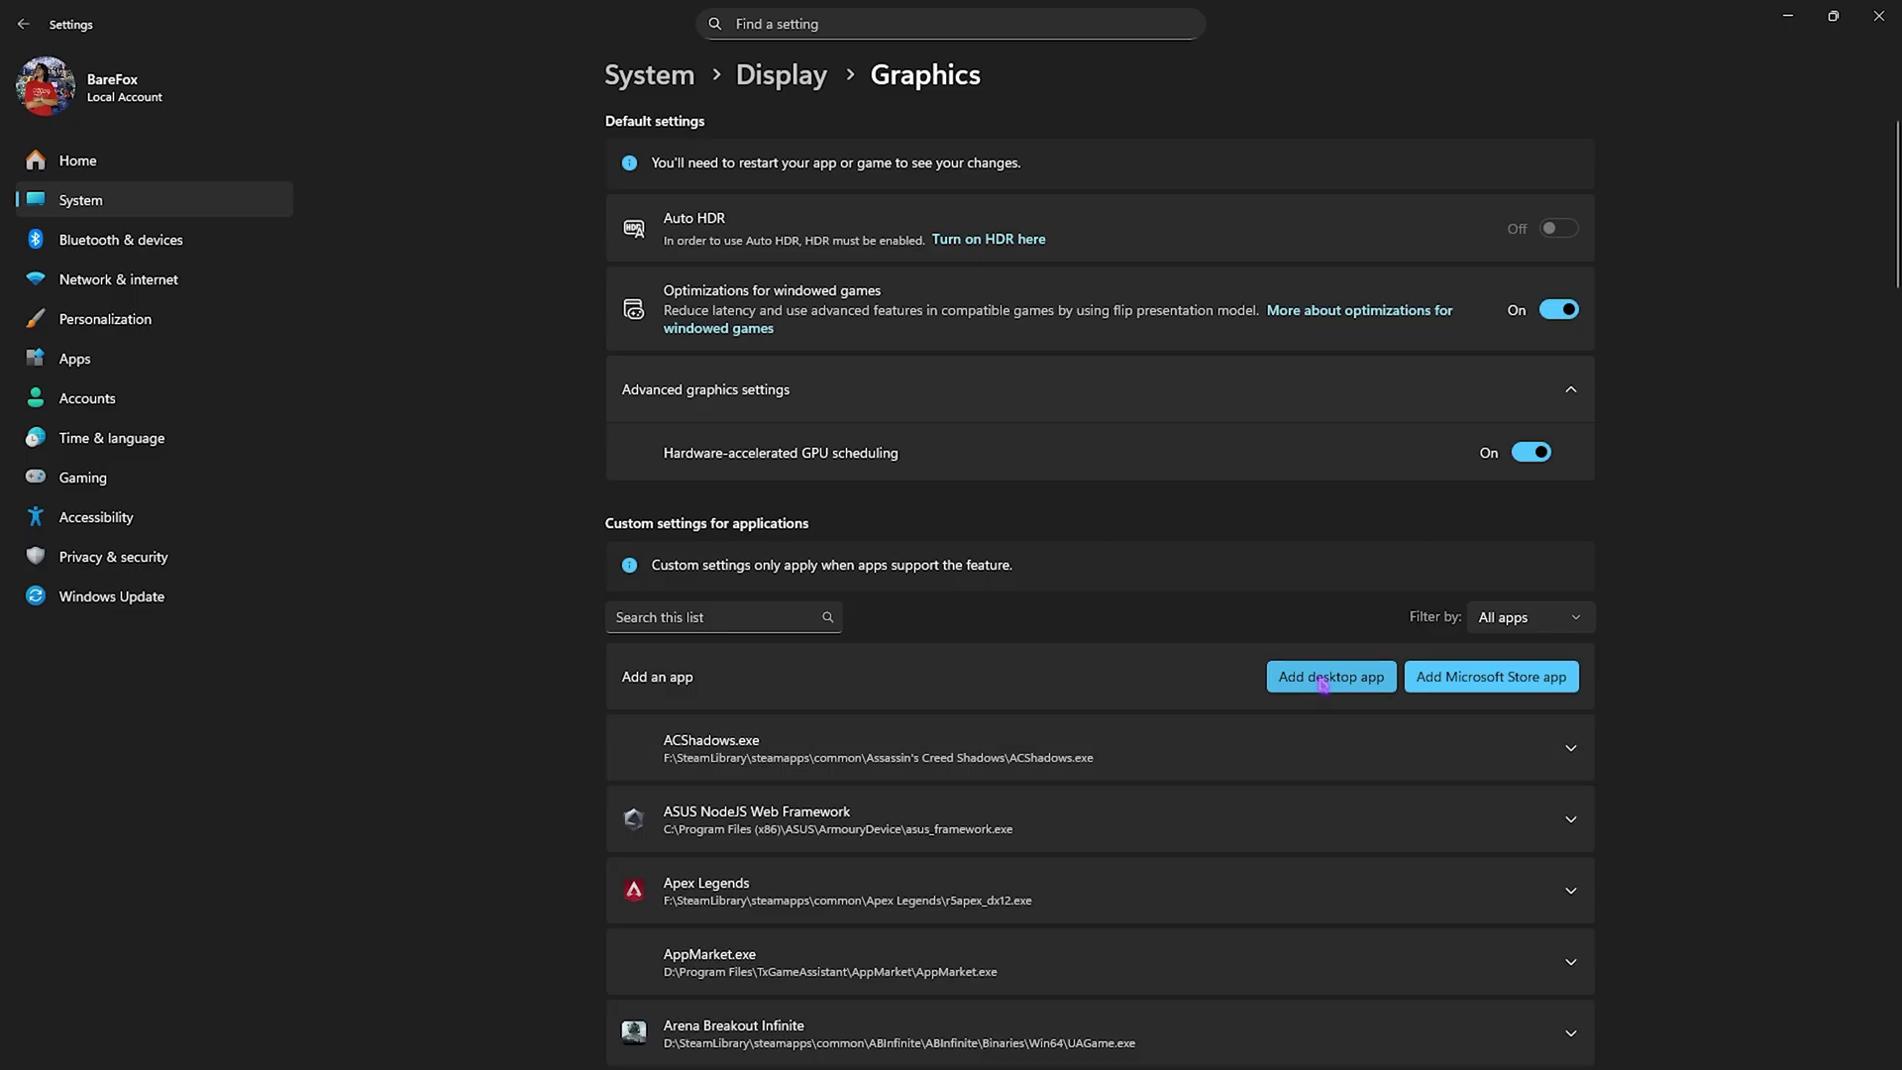
- Add Overwatch.exe from the pasted Overwatch folder to the graphics app list
left_click(1323, 677)
left_click(622, 57)
key("ctrl+v")
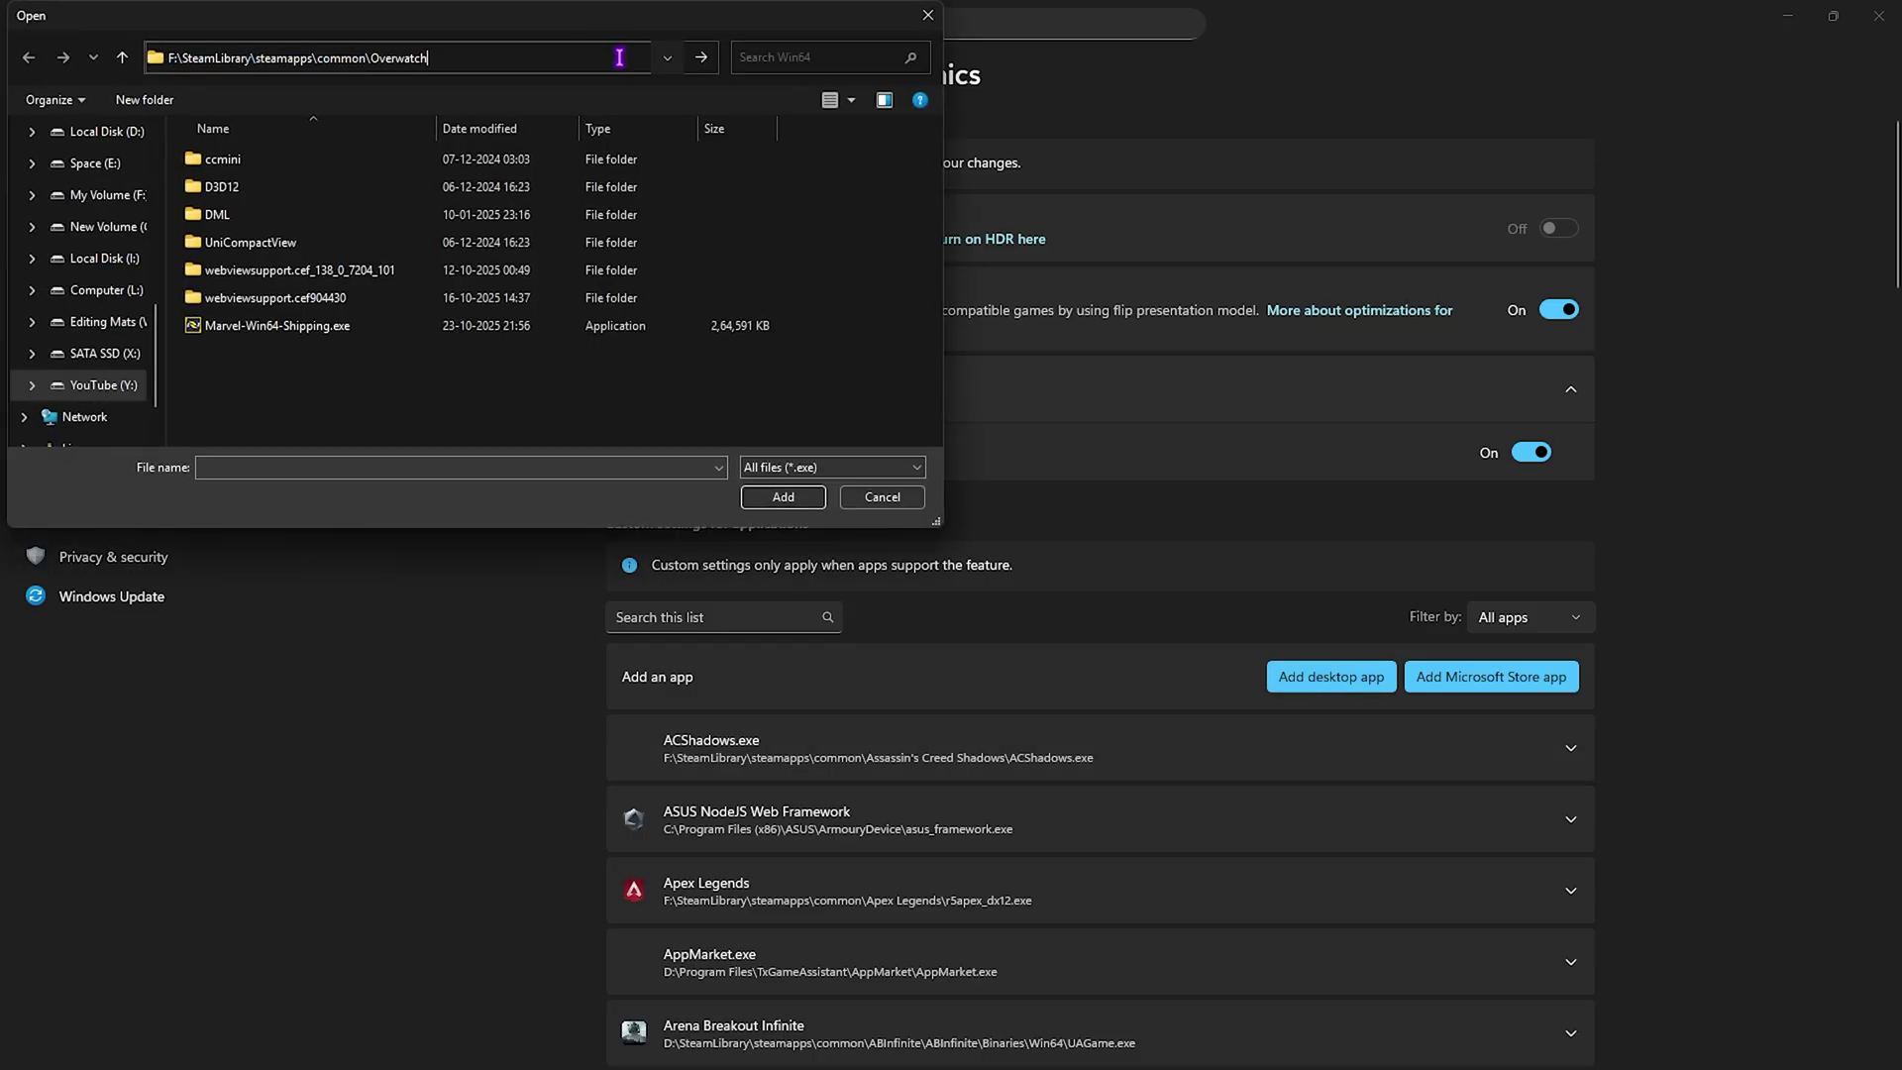
key("Return")
left_click(285, 299)
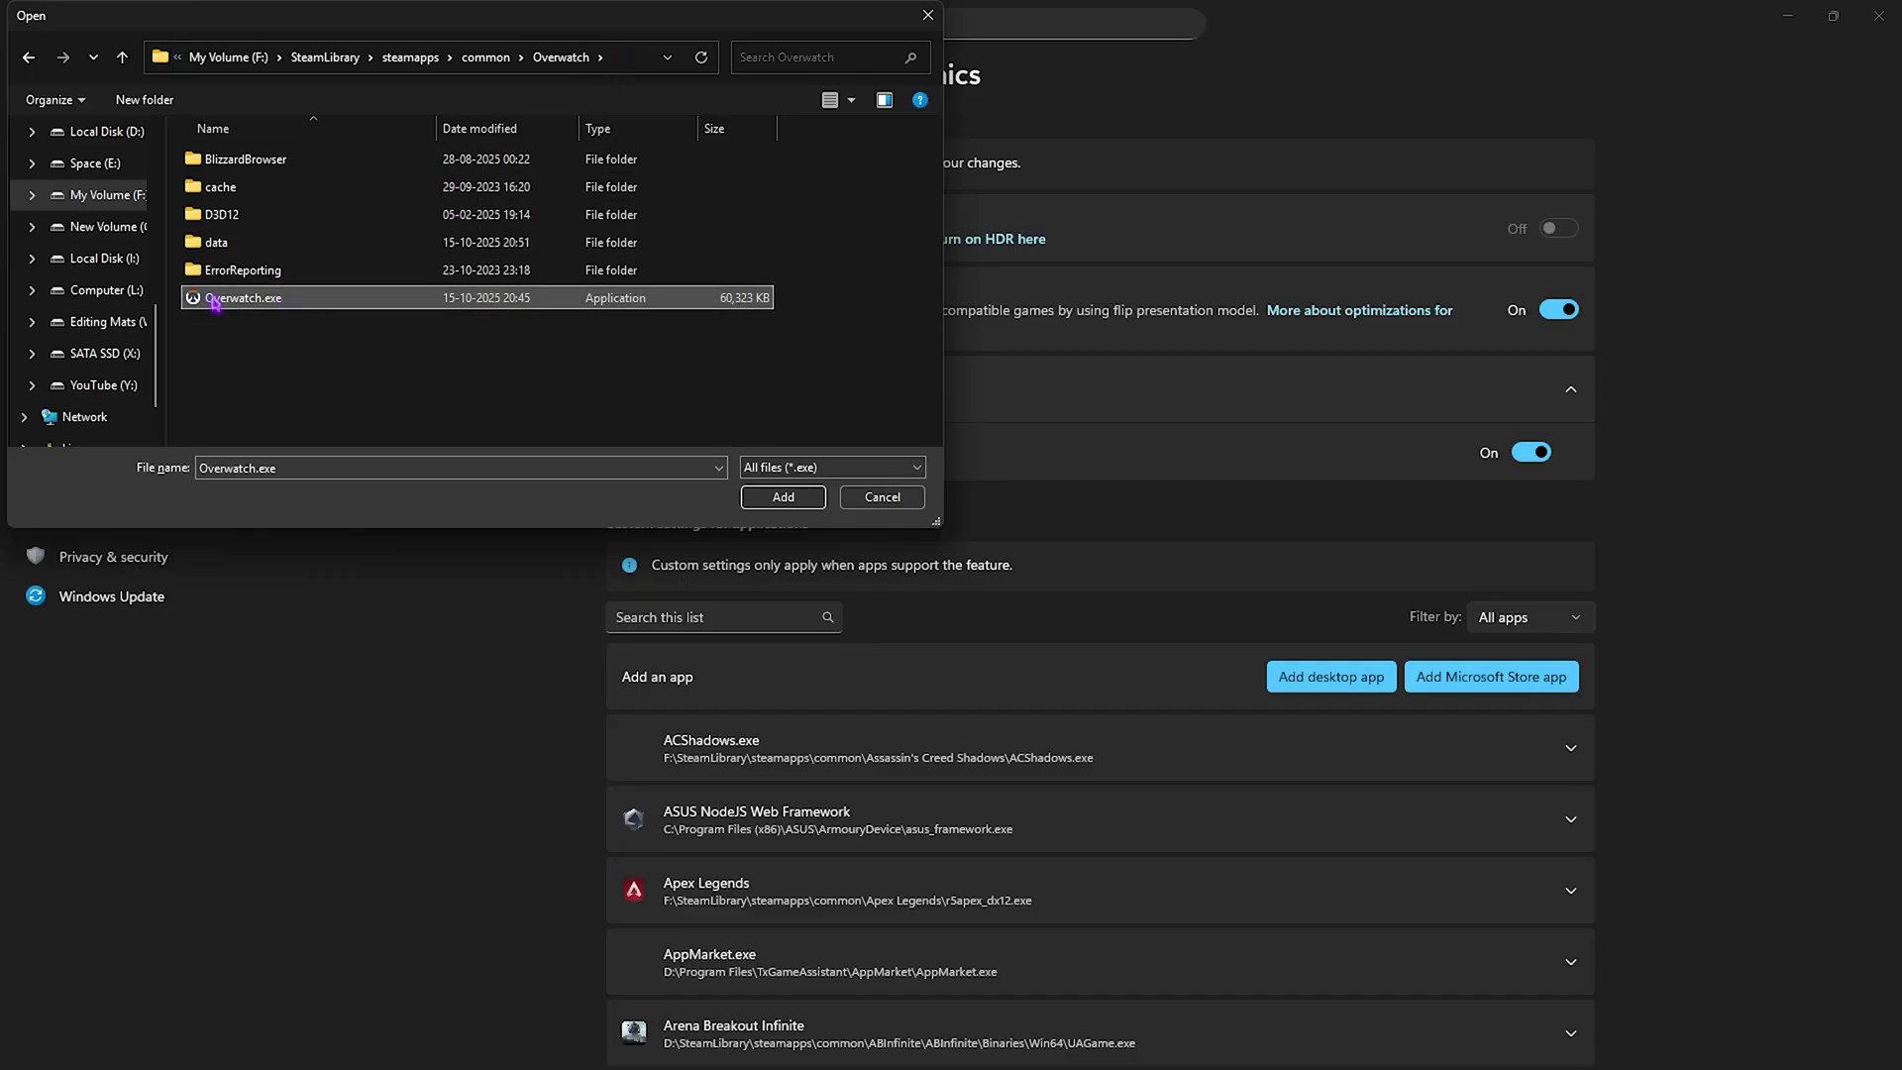
left_click(782, 497)
- Set the Overwatch Application's GPU preference to High Performance, then minimize Settings
scroll(860, 604, "down", 10)
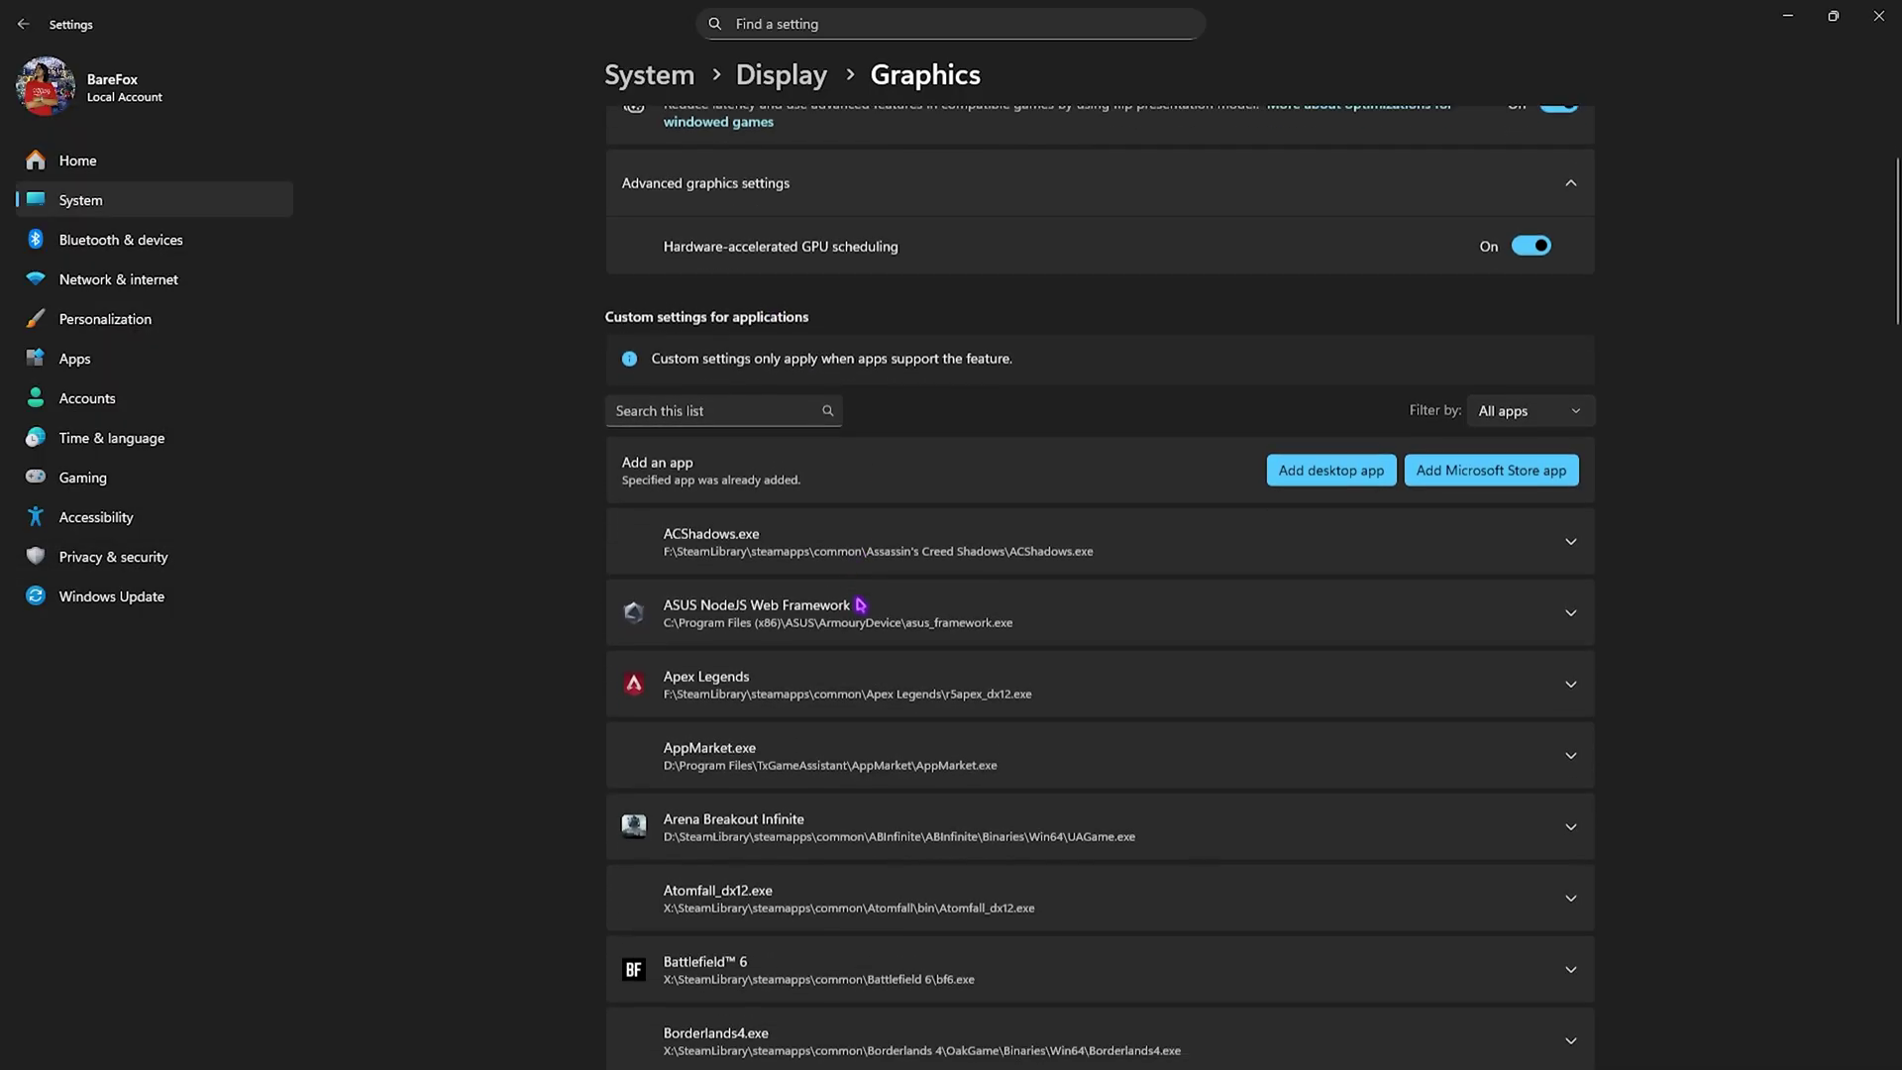
scroll(860, 605, "down", 12)
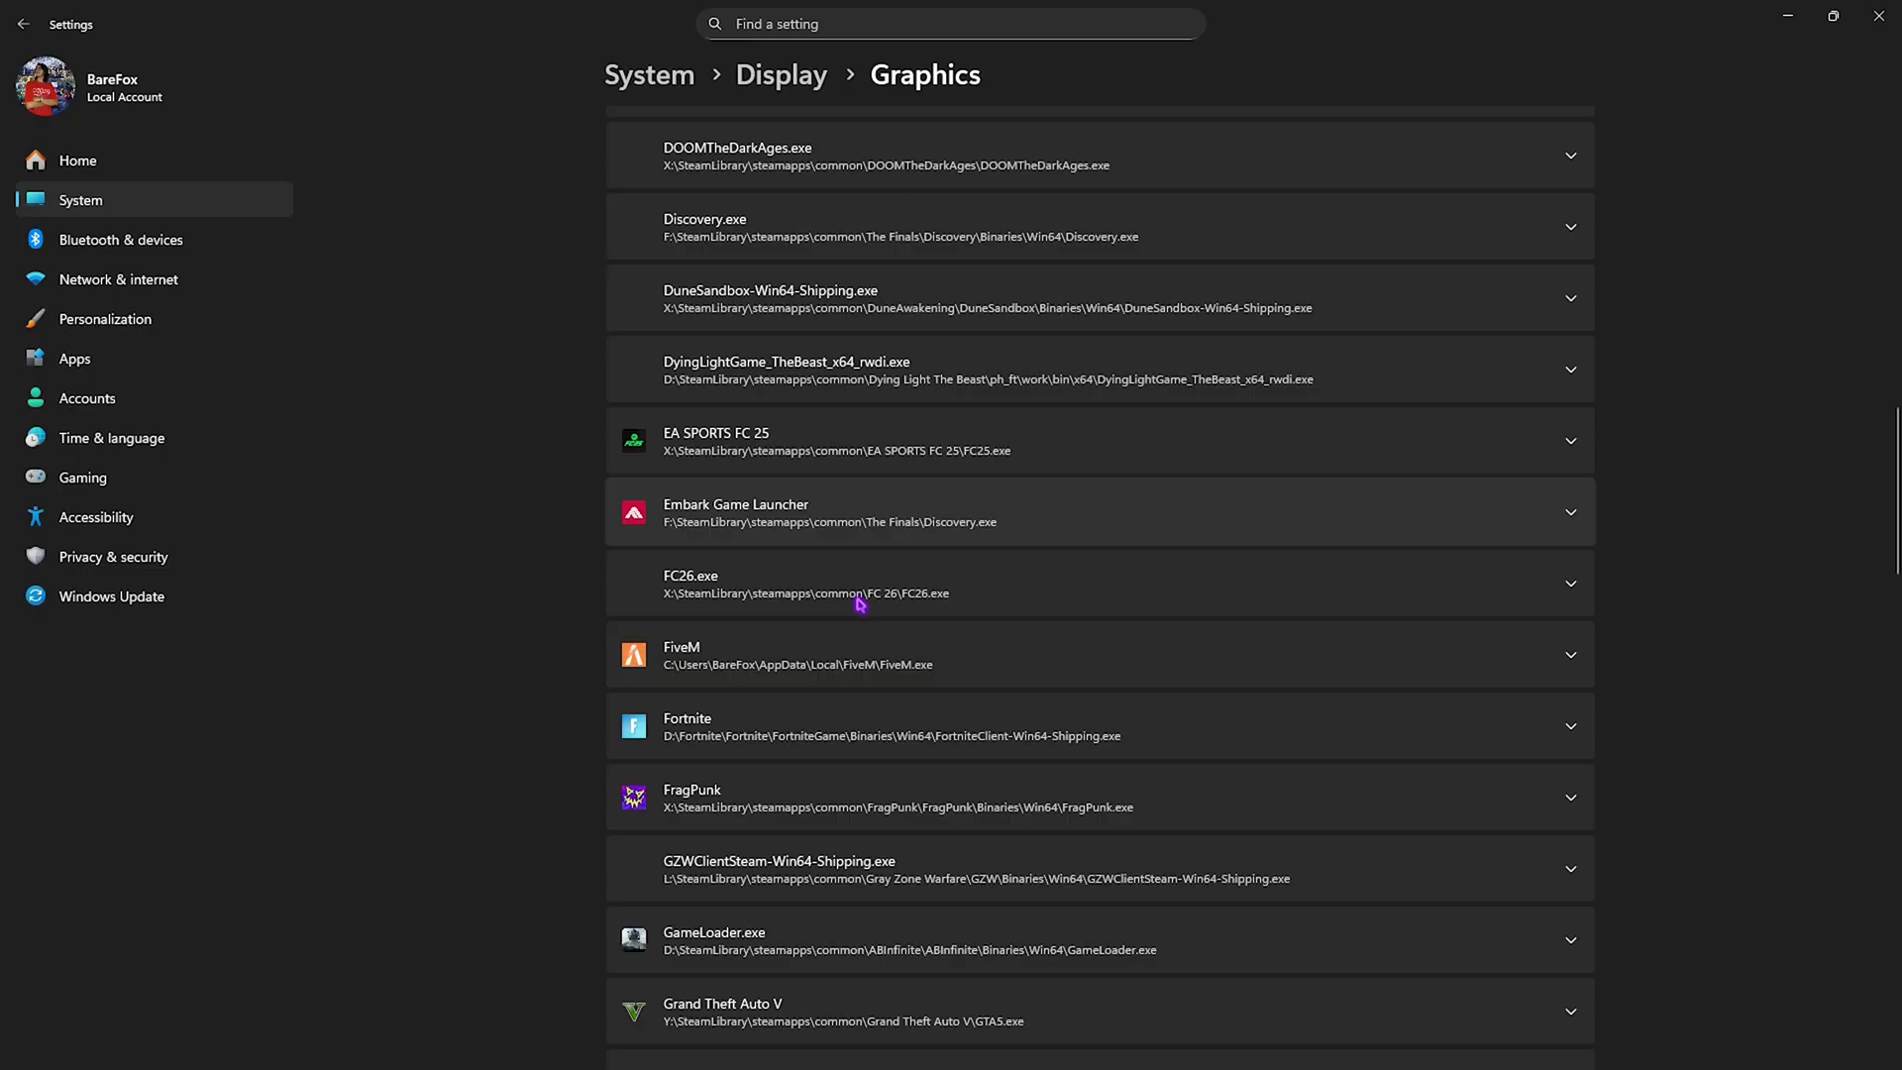
scroll(860, 604, "down", 4)
left_click(862, 382)
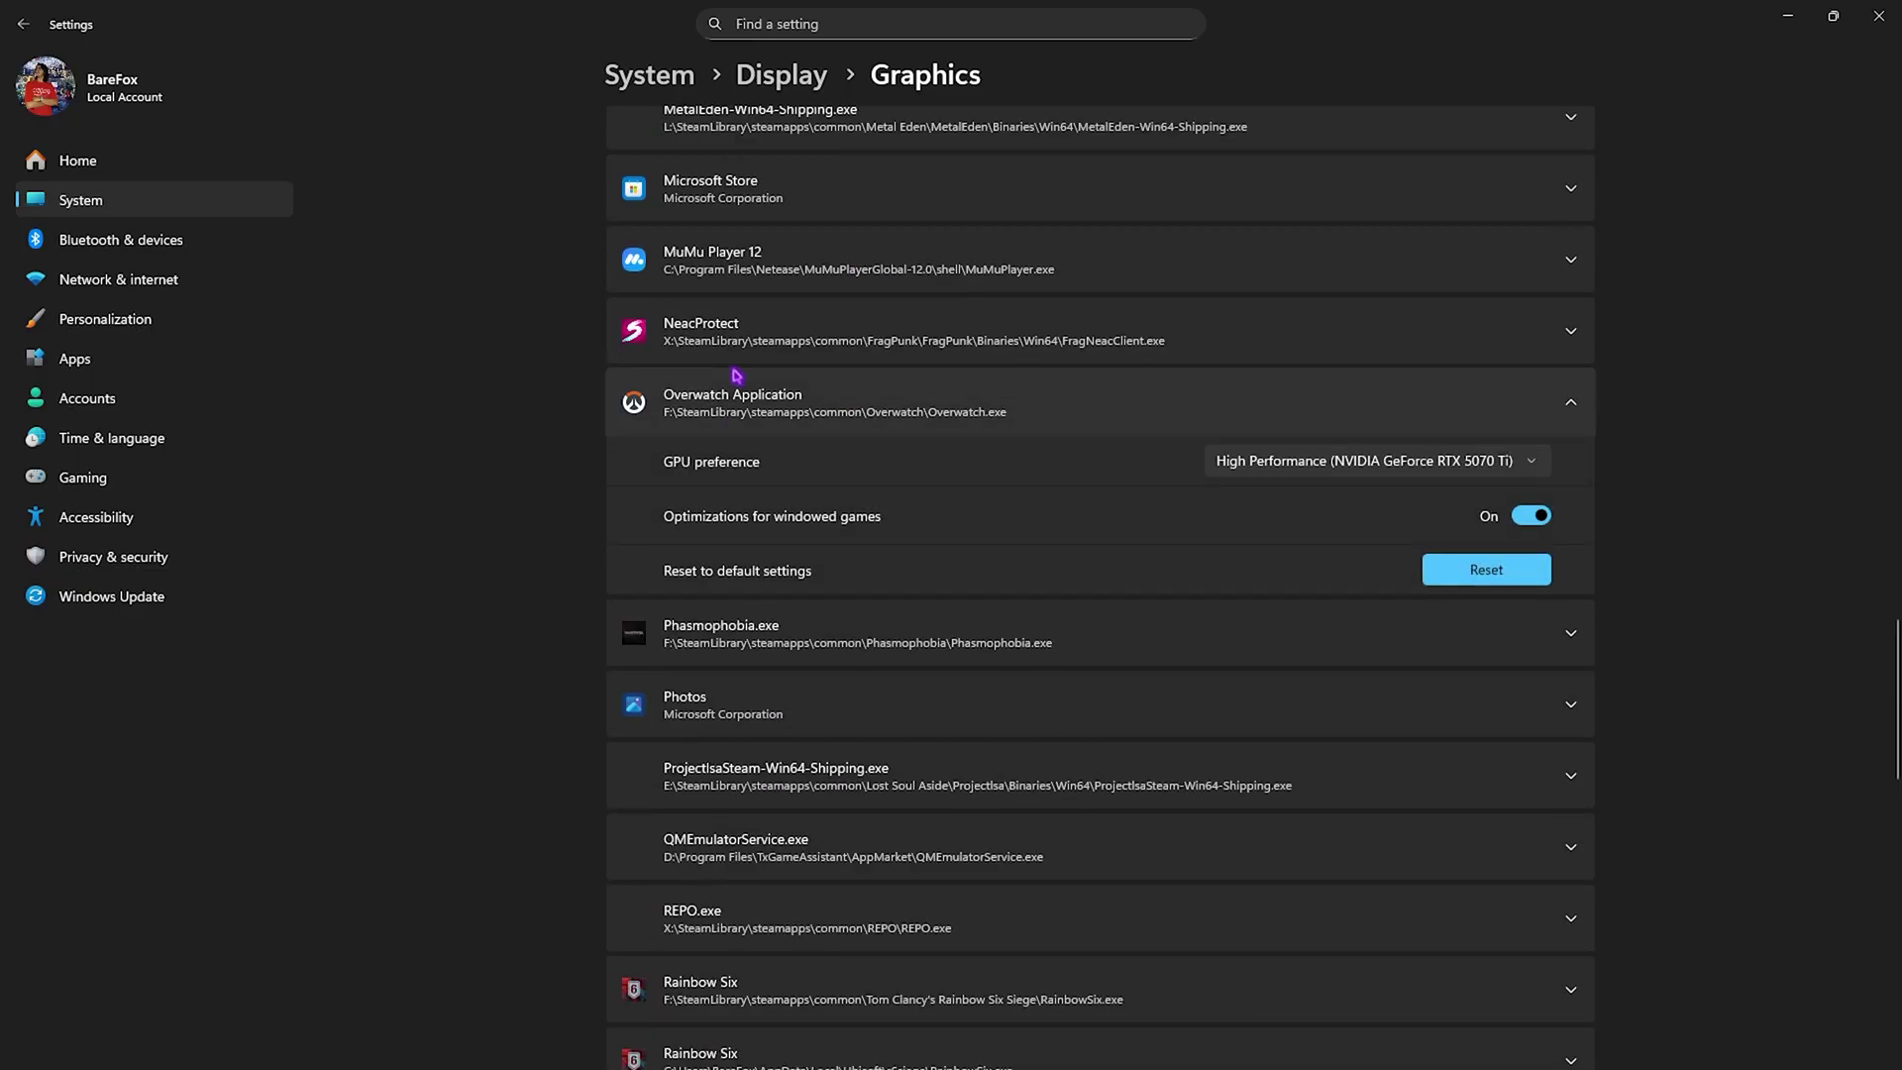
left_click(1263, 472)
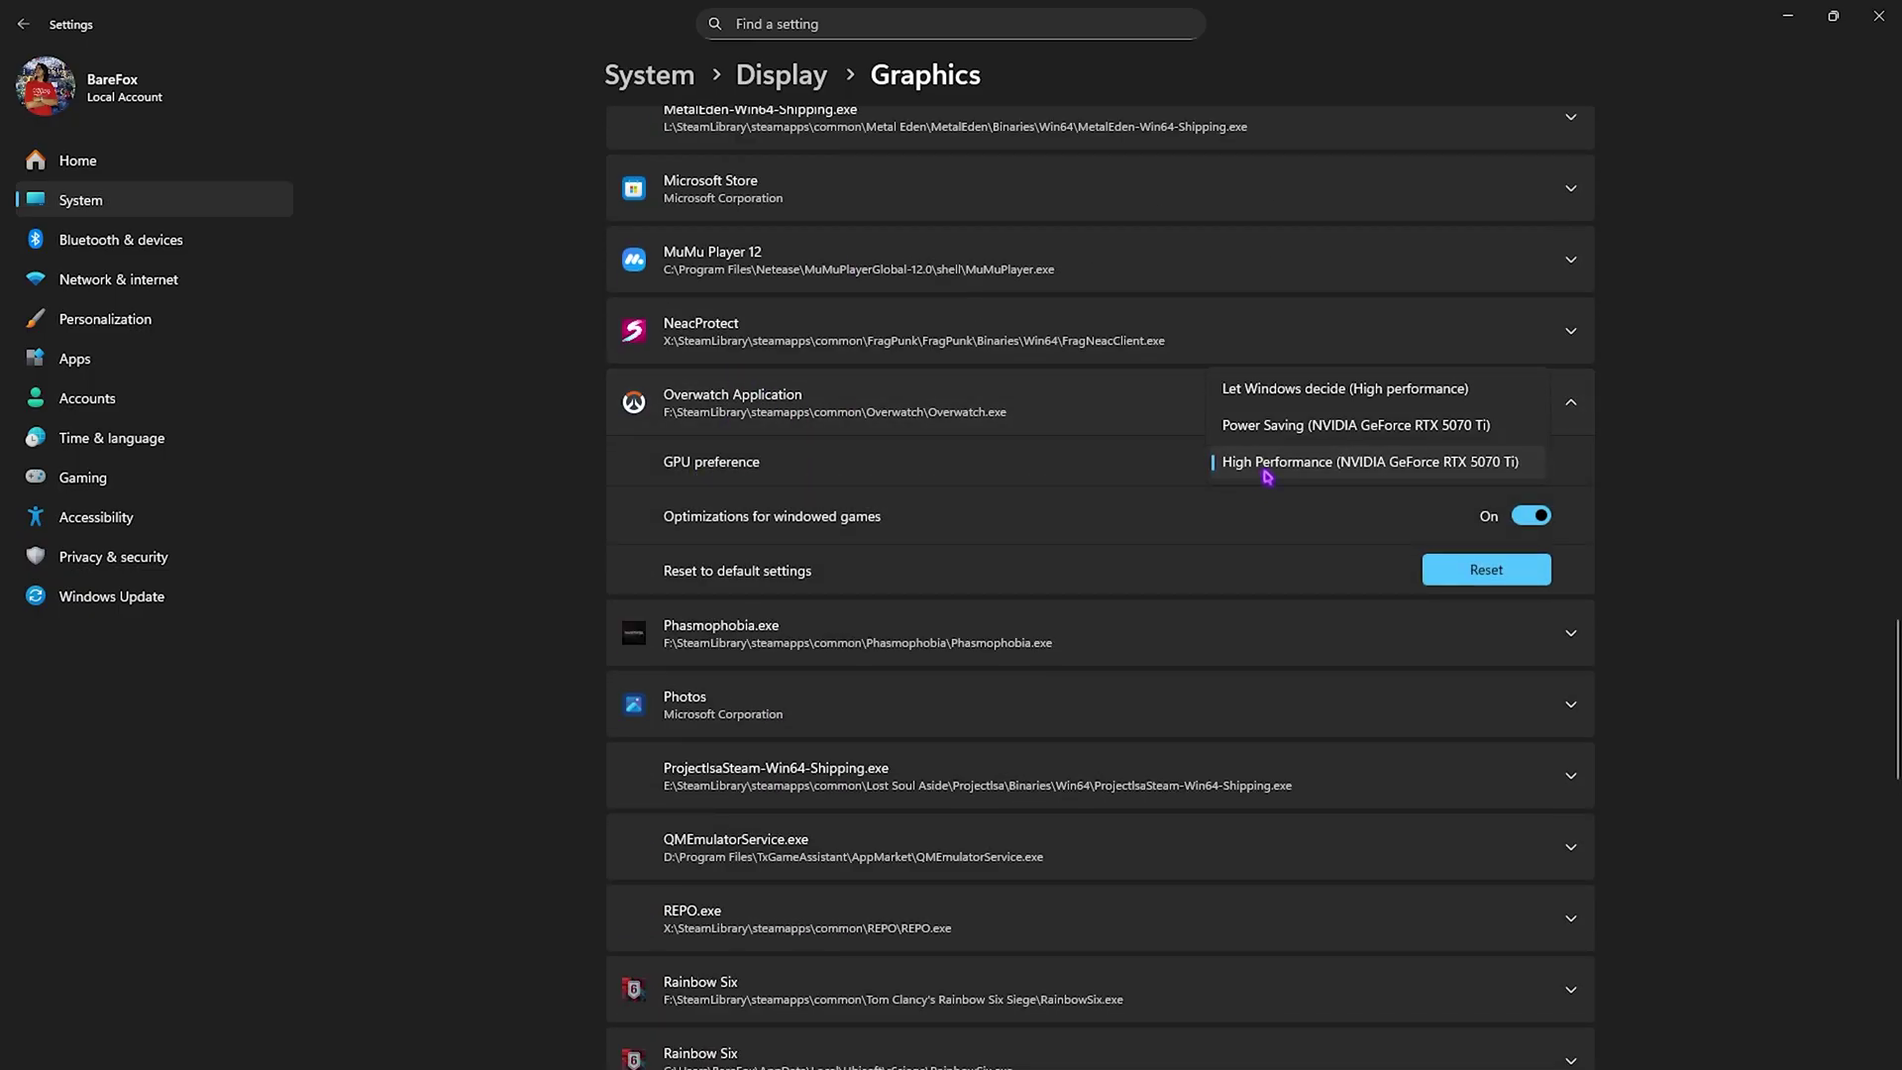
left_click(1278, 467)
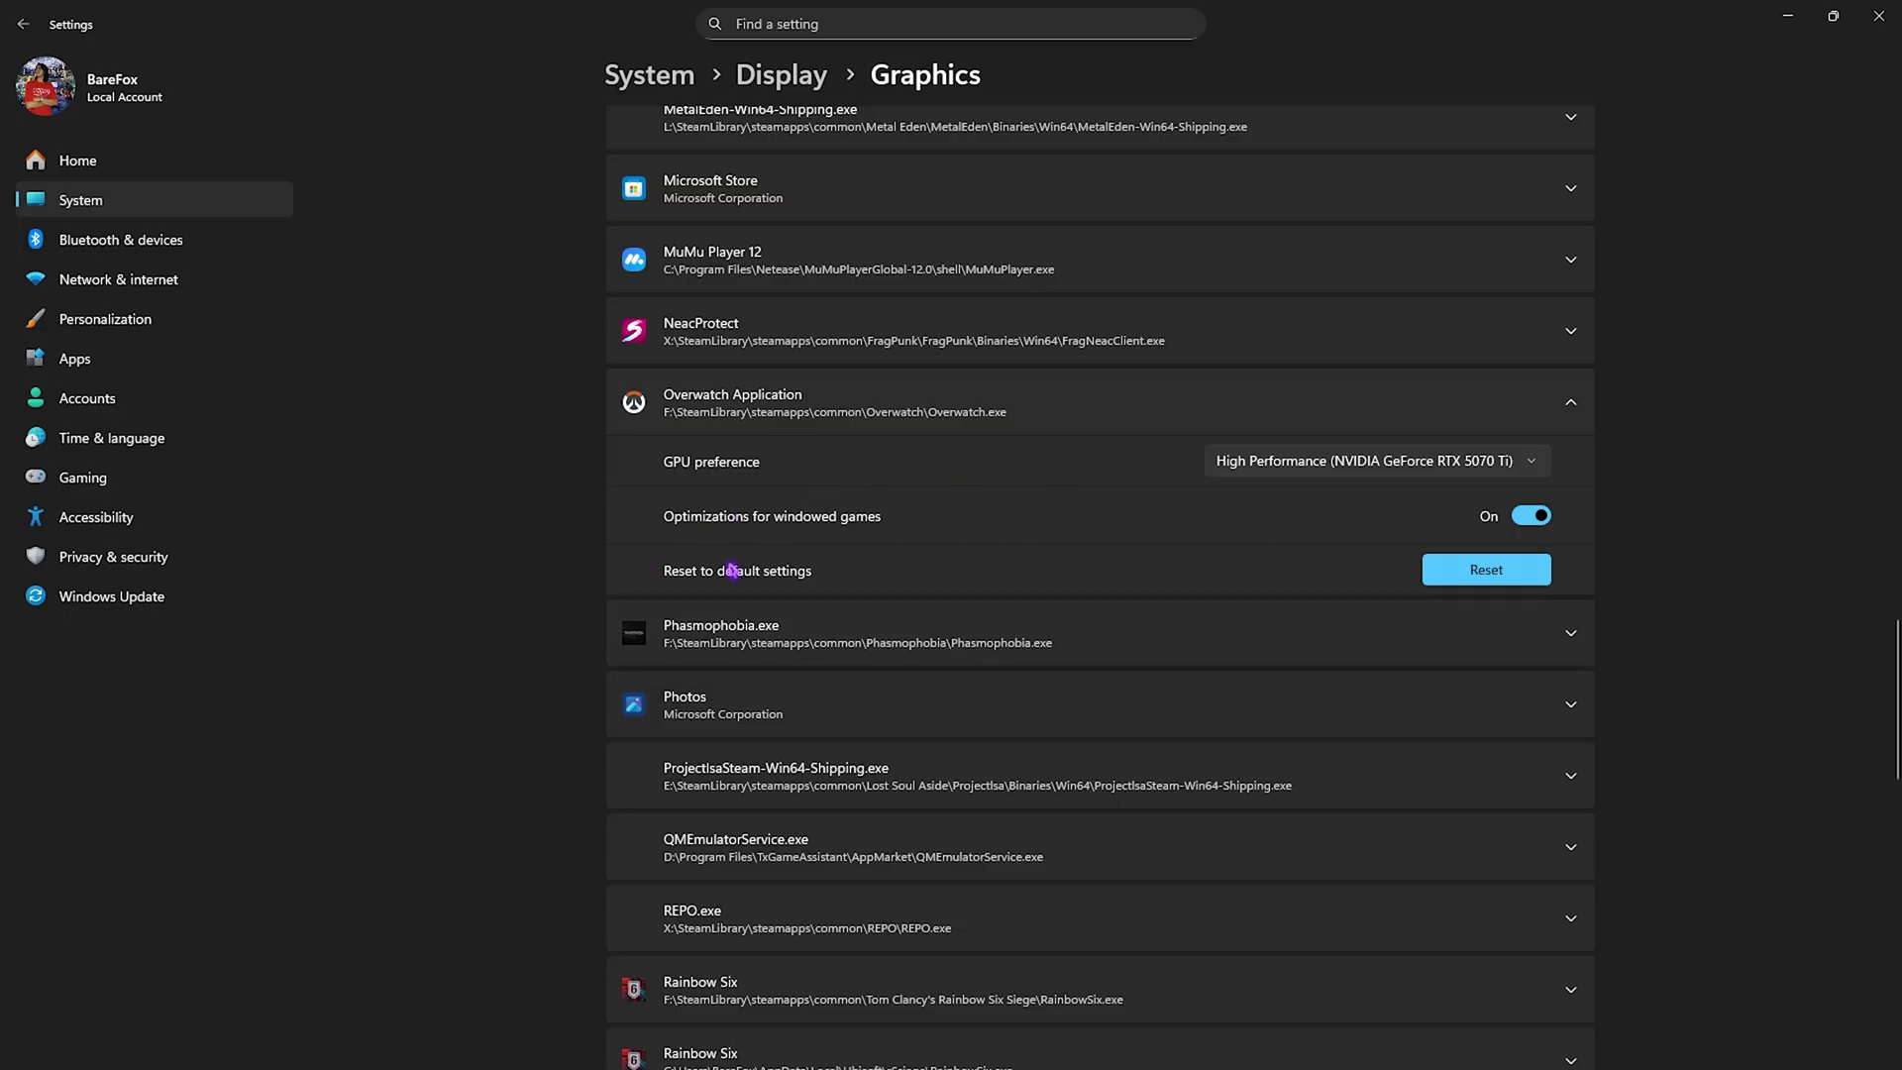
left_click(1788, 15)
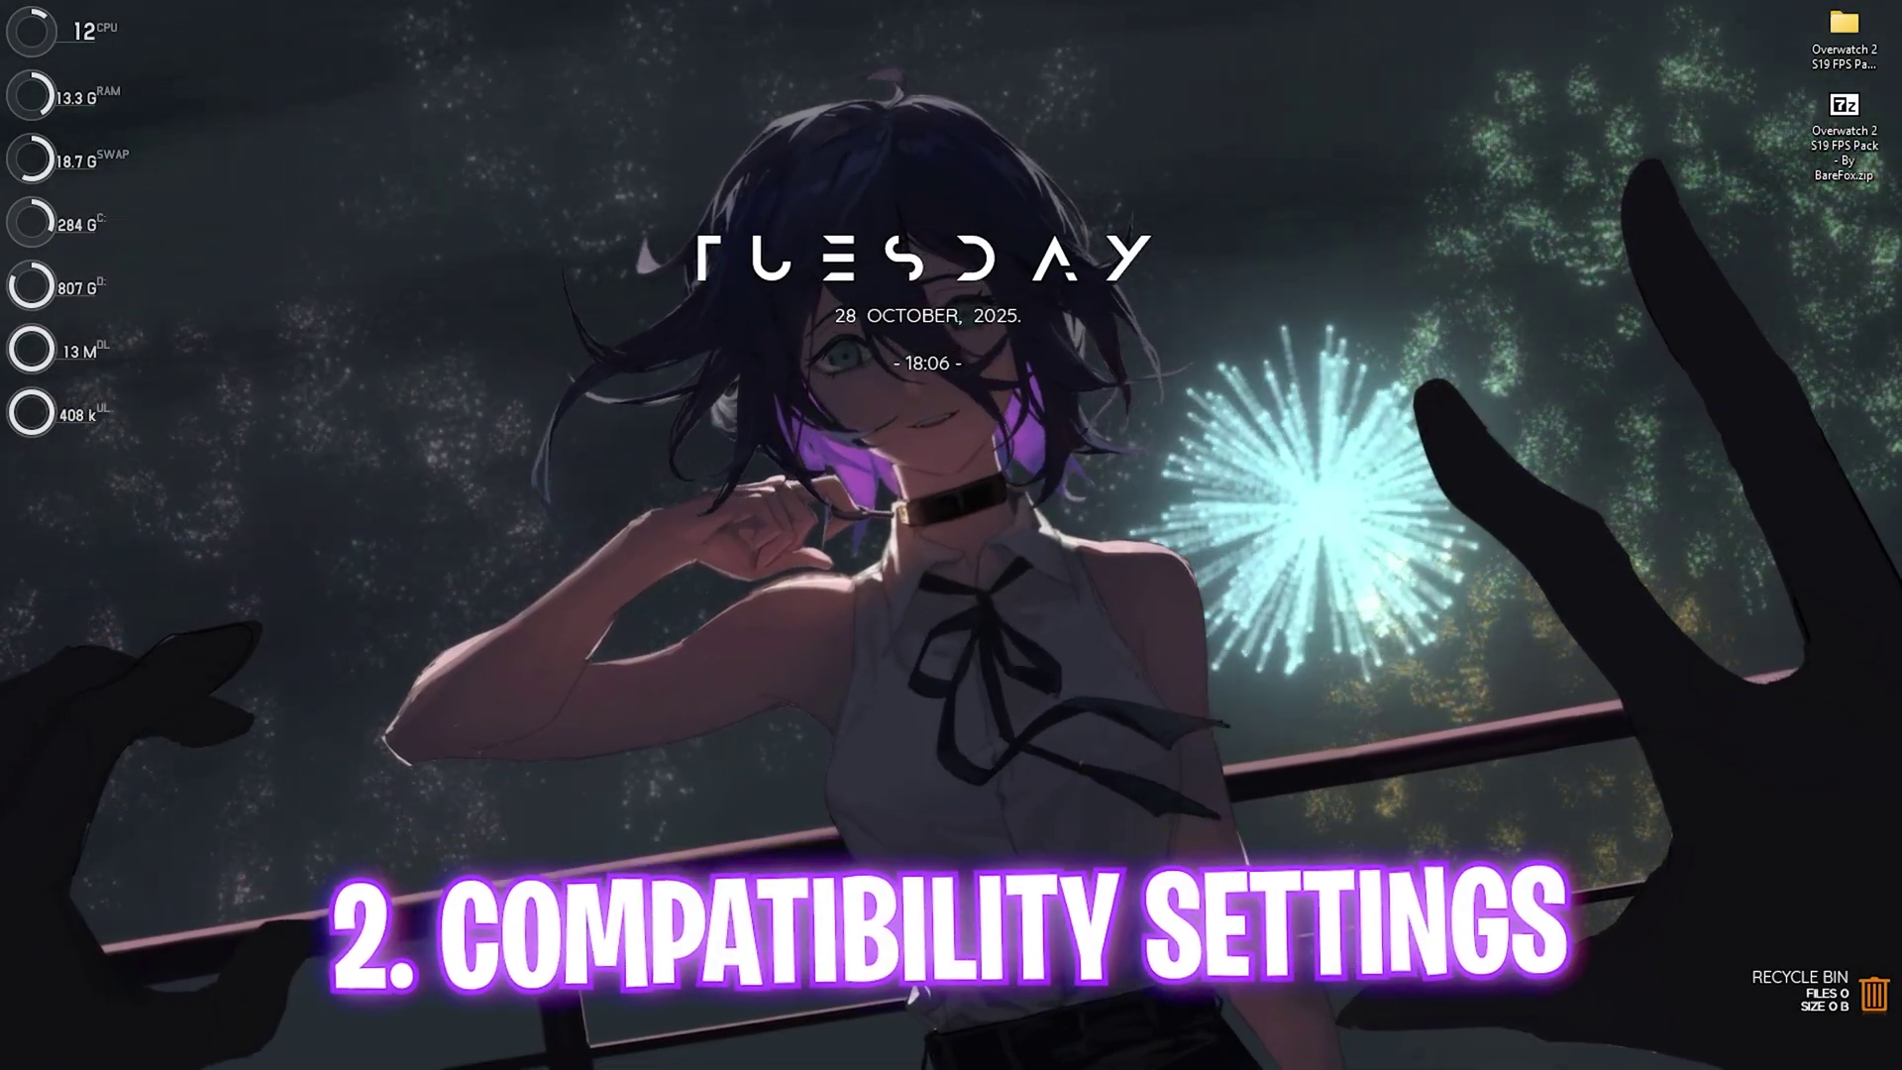
- Disable fullscreen optimizations for Overwatch.exe and override high DPI scaling, performed by Application
left_click(909, 1046)
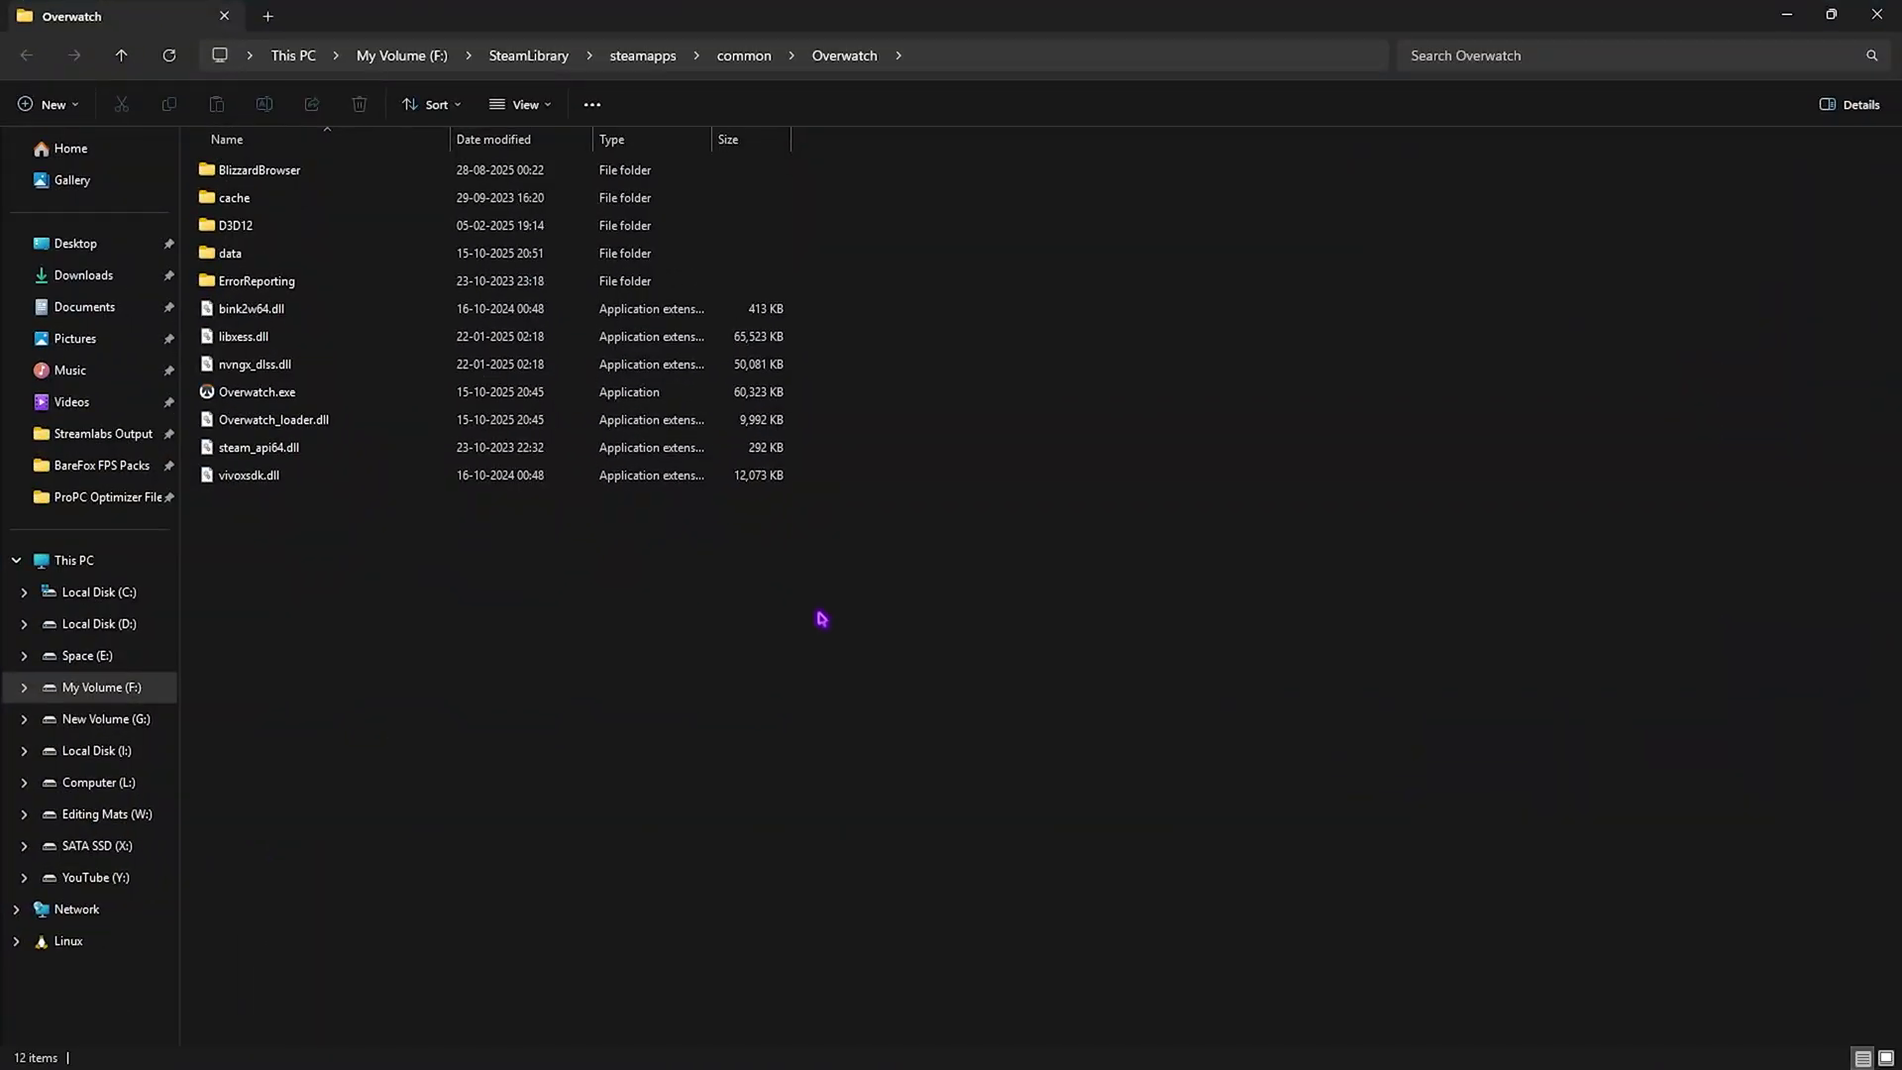
left_click(276, 391)
right_click(276, 391)
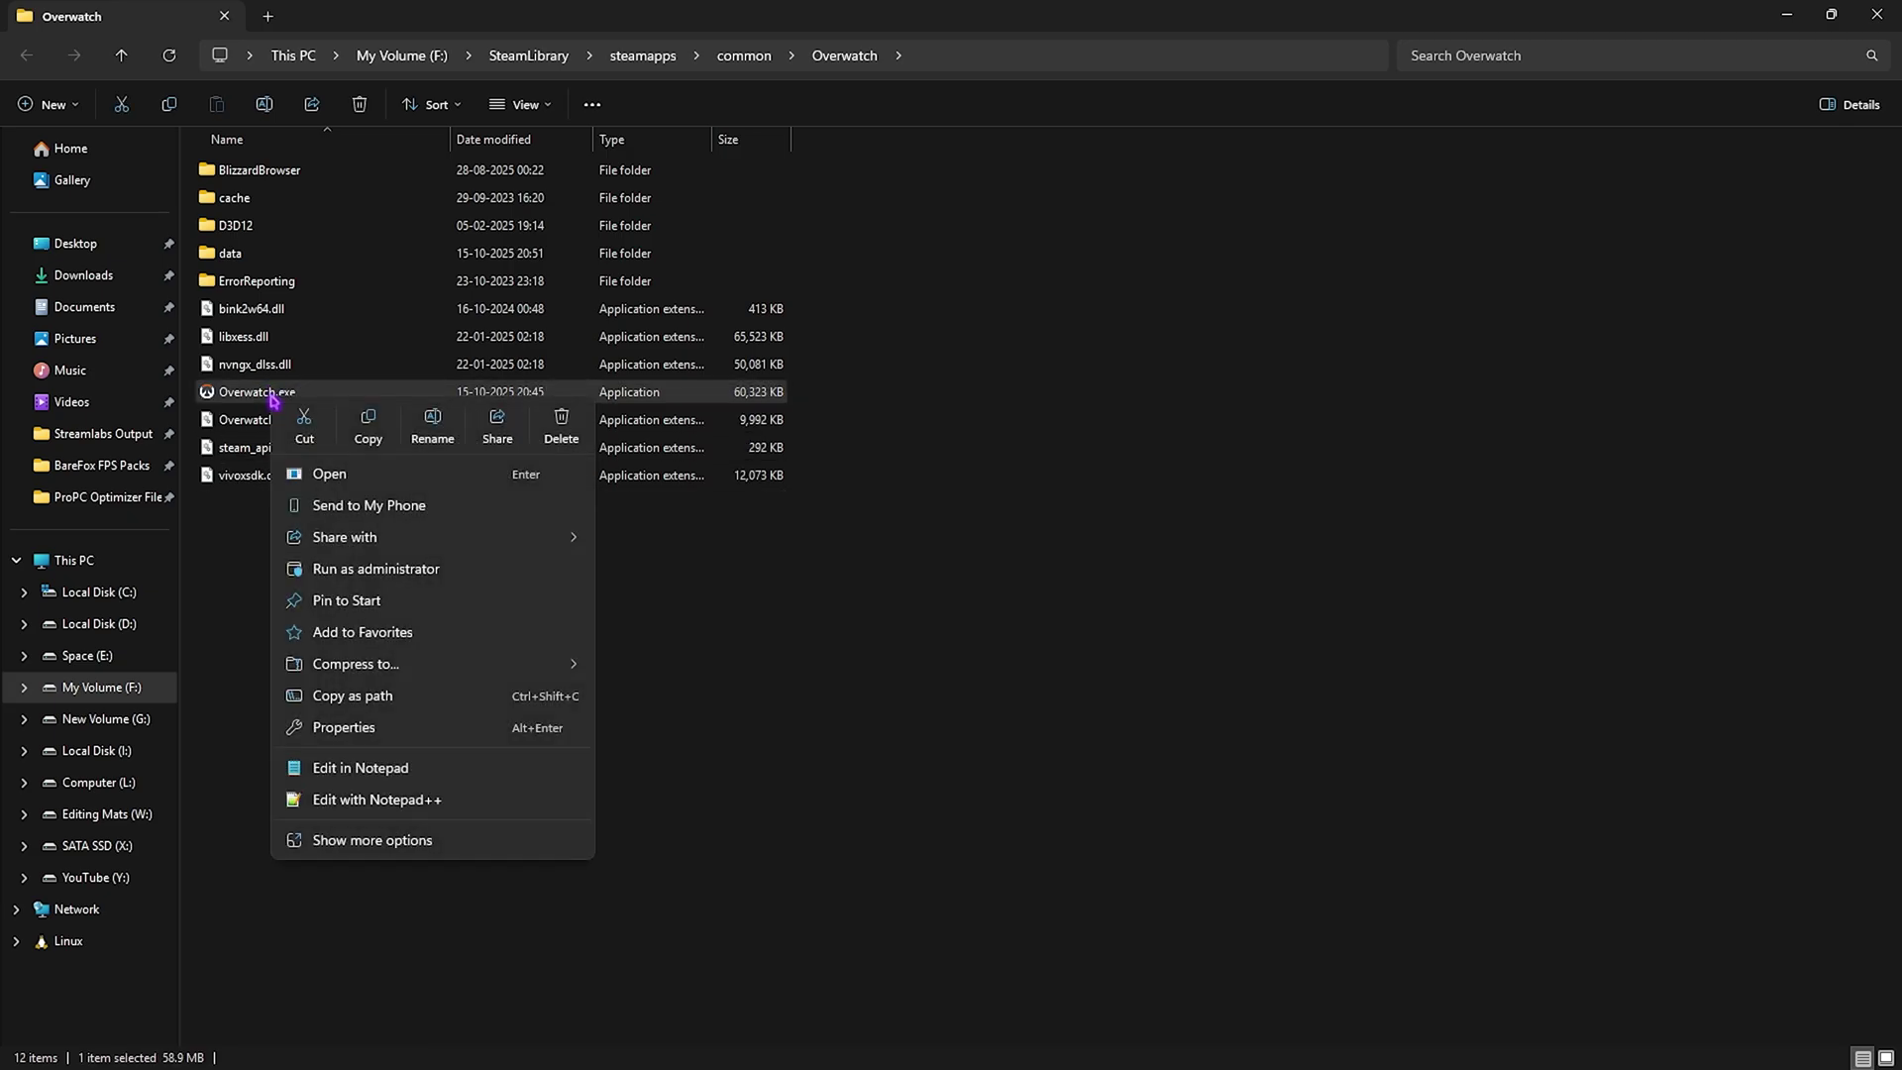
mouse_move(349, 674)
left_click(343, 727)
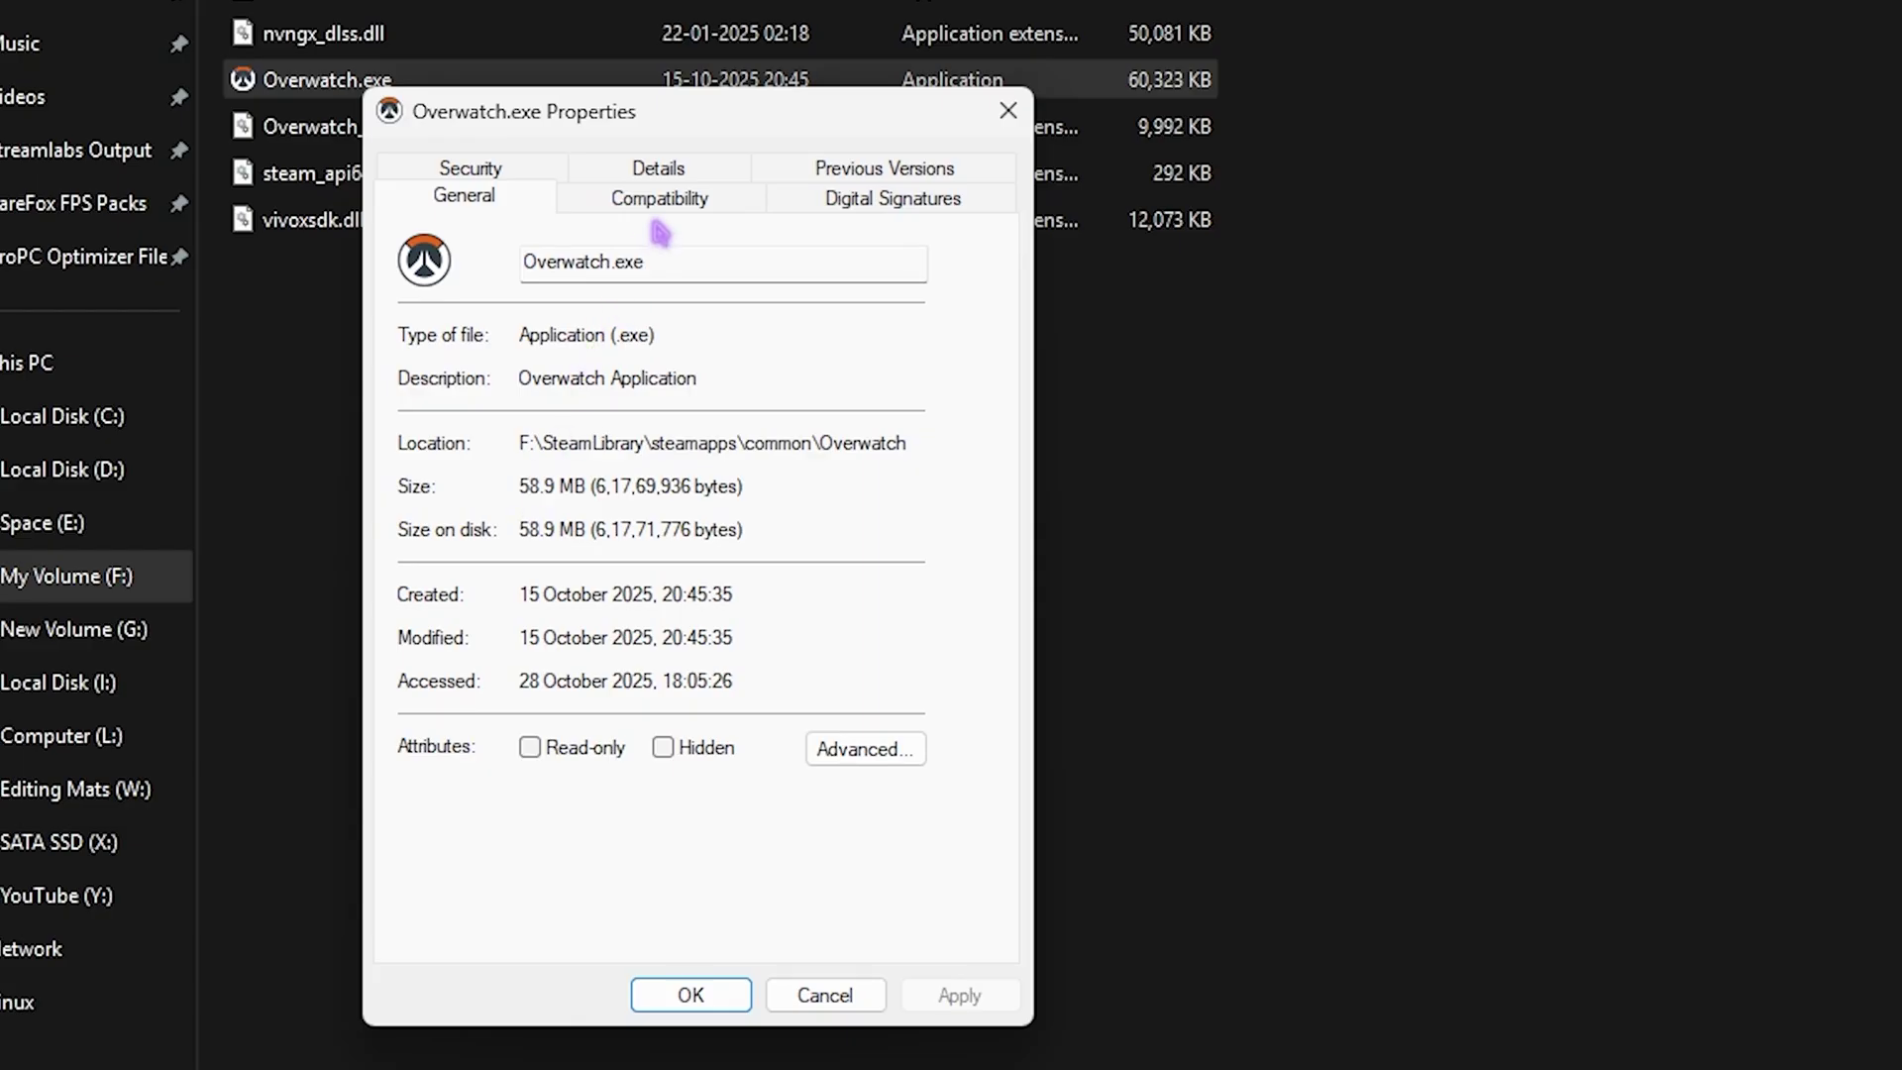
left_click(455, 461)
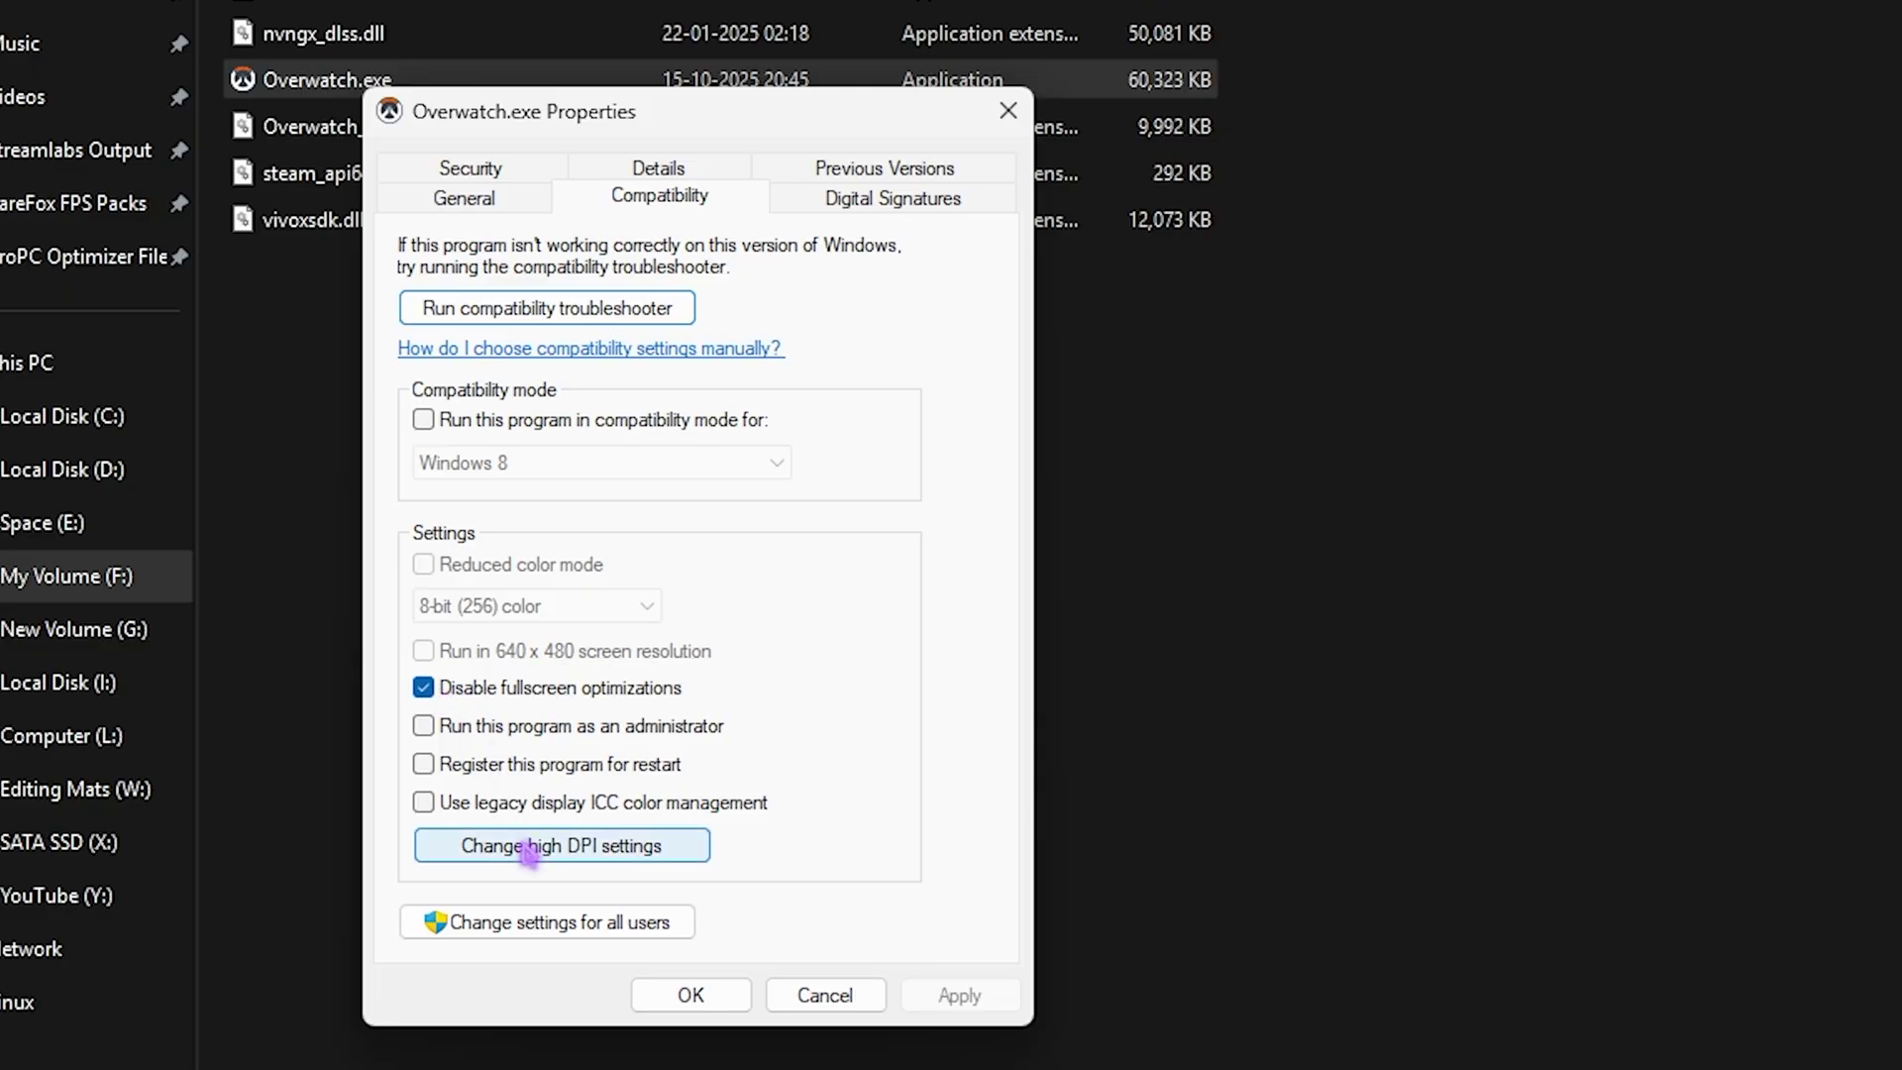
left_click(476, 847)
left_click(521, 759)
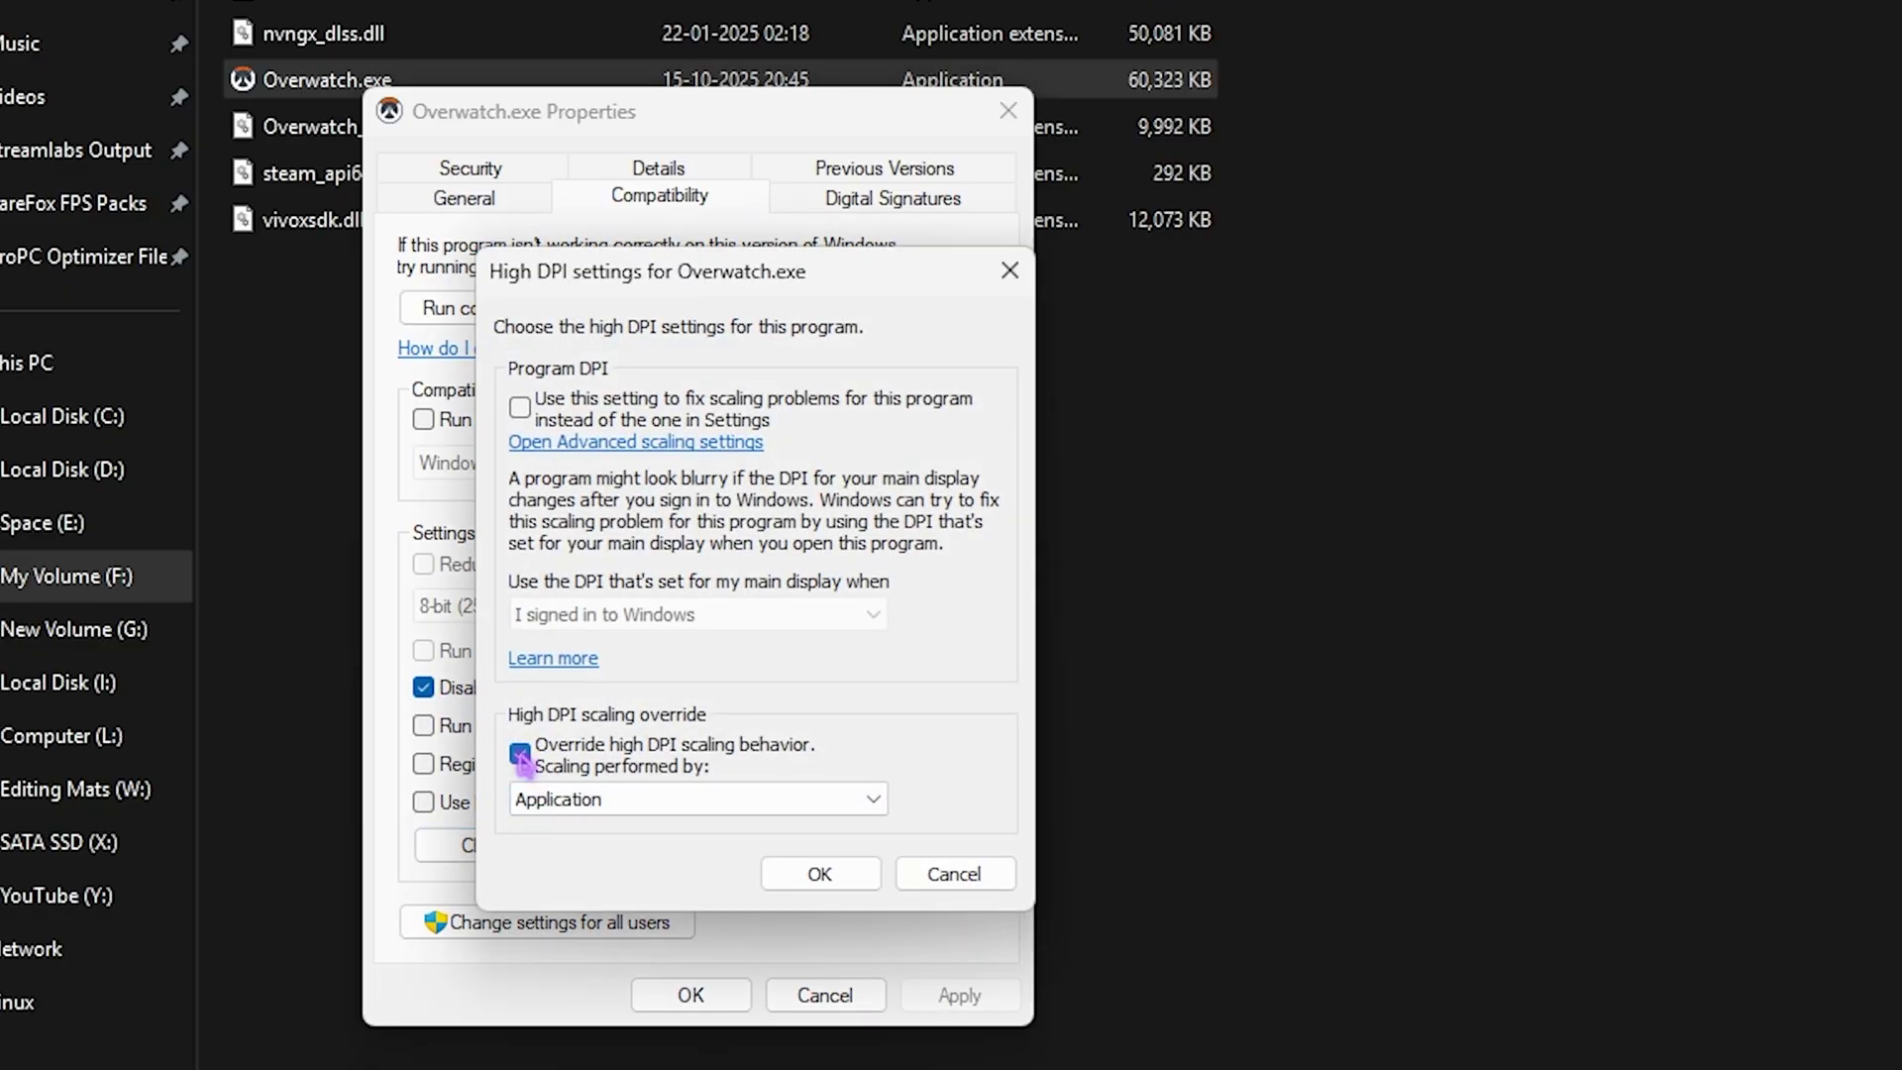
left_click(820, 874)
left_click(691, 993)
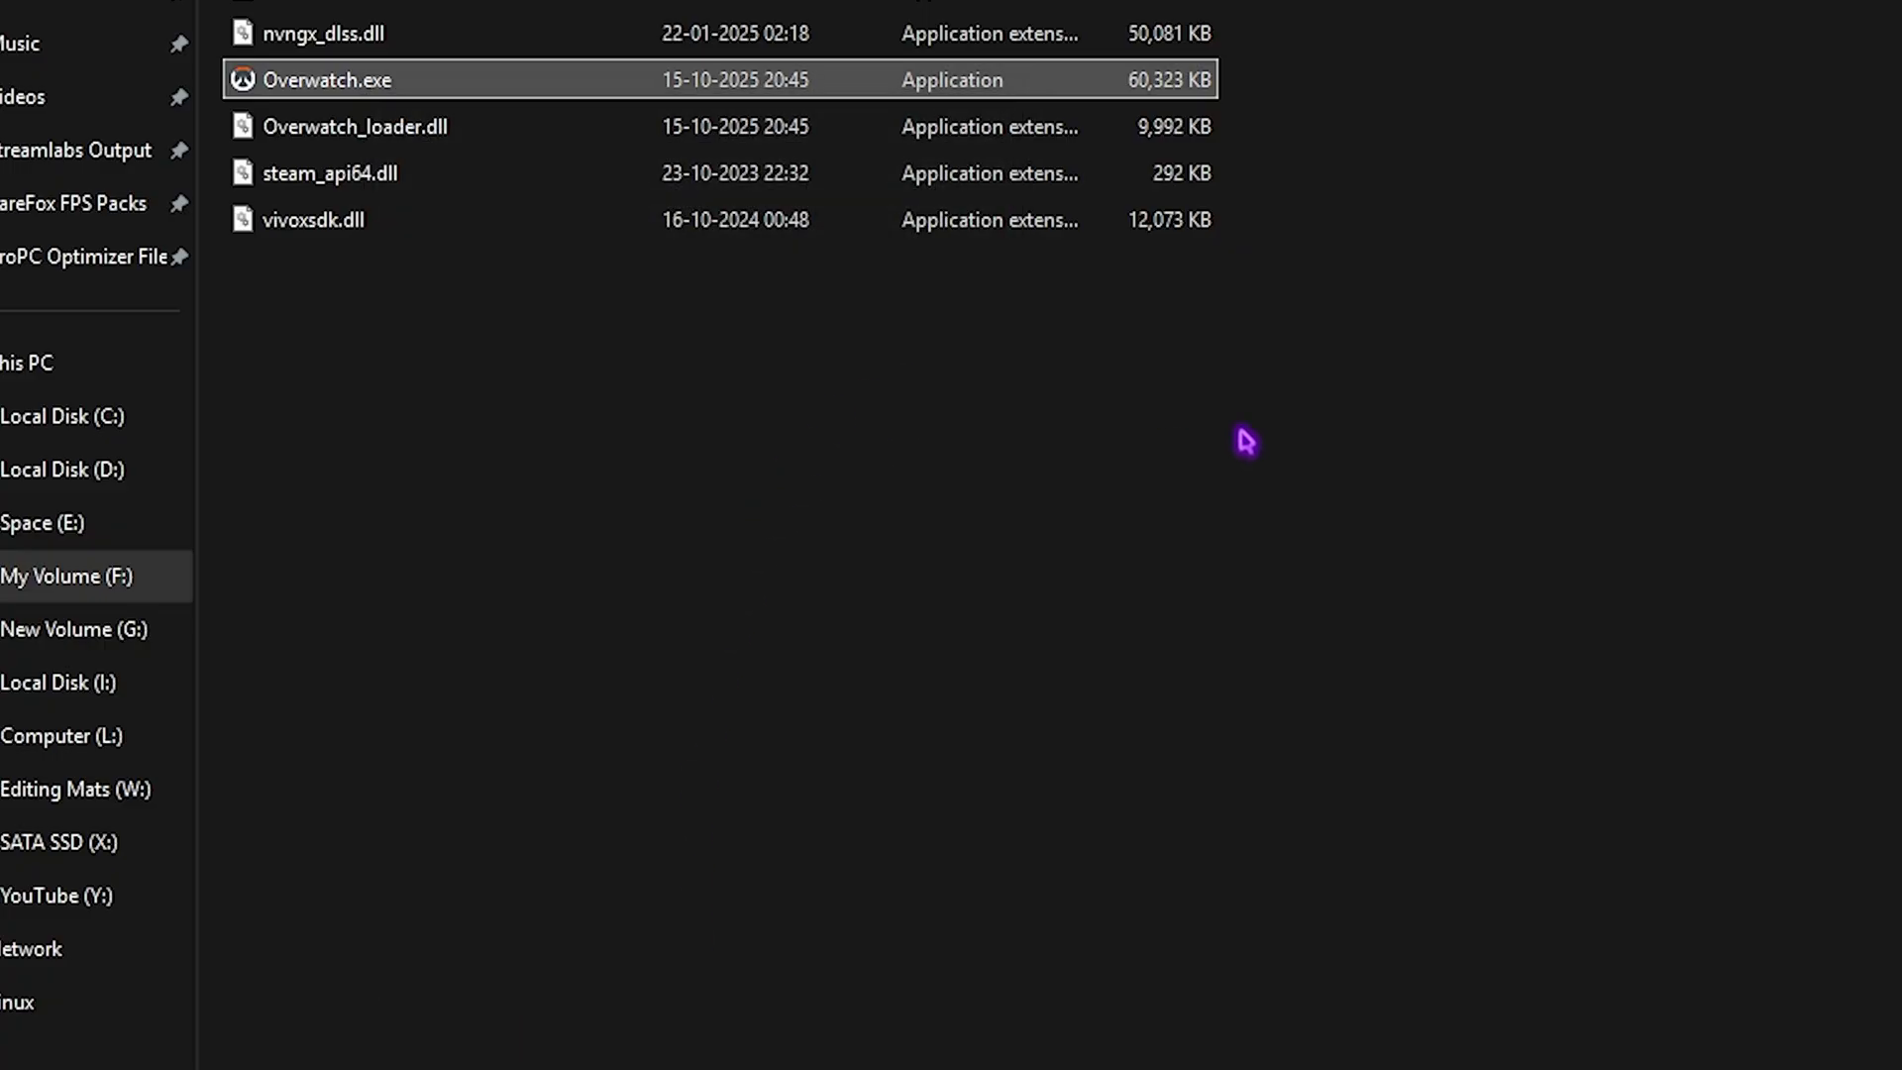
left_click(1246, 441)
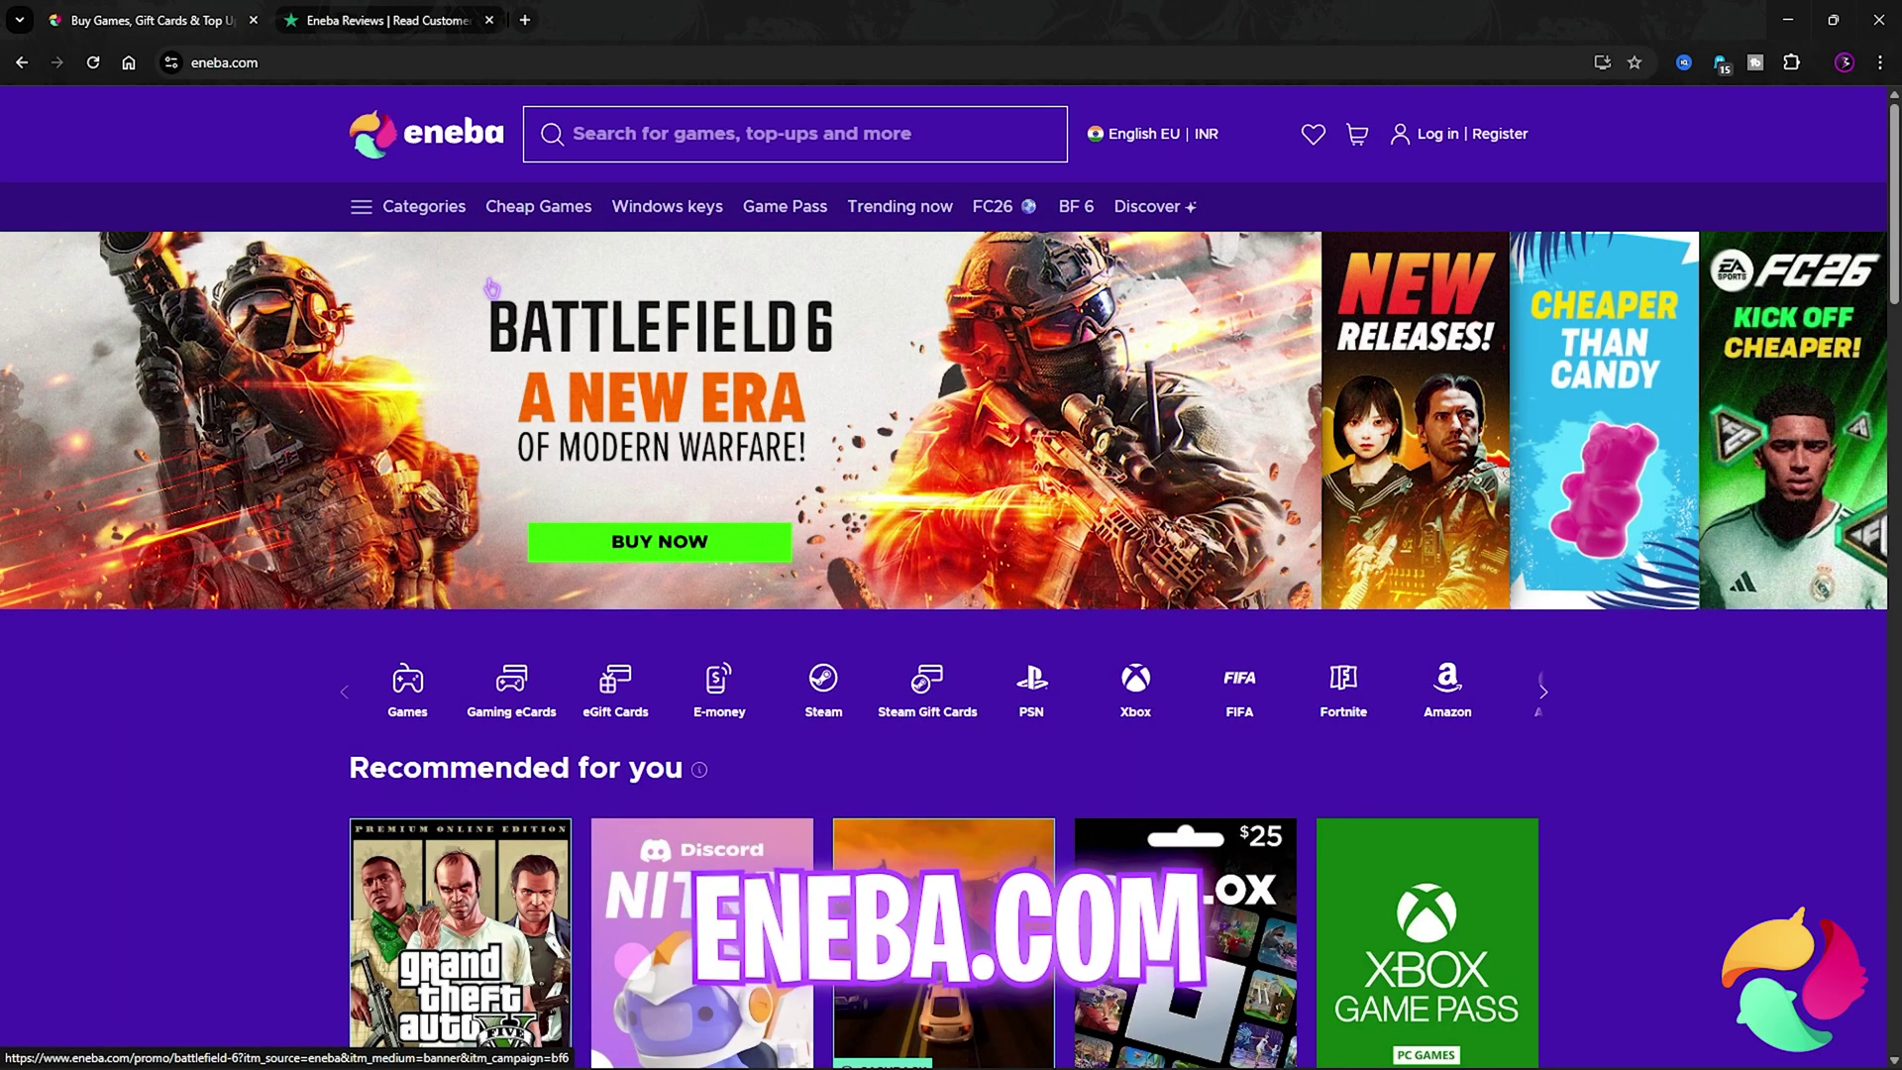
- Browse Eneba's store categories and open the Windows keys page
middle_click(236, 652)
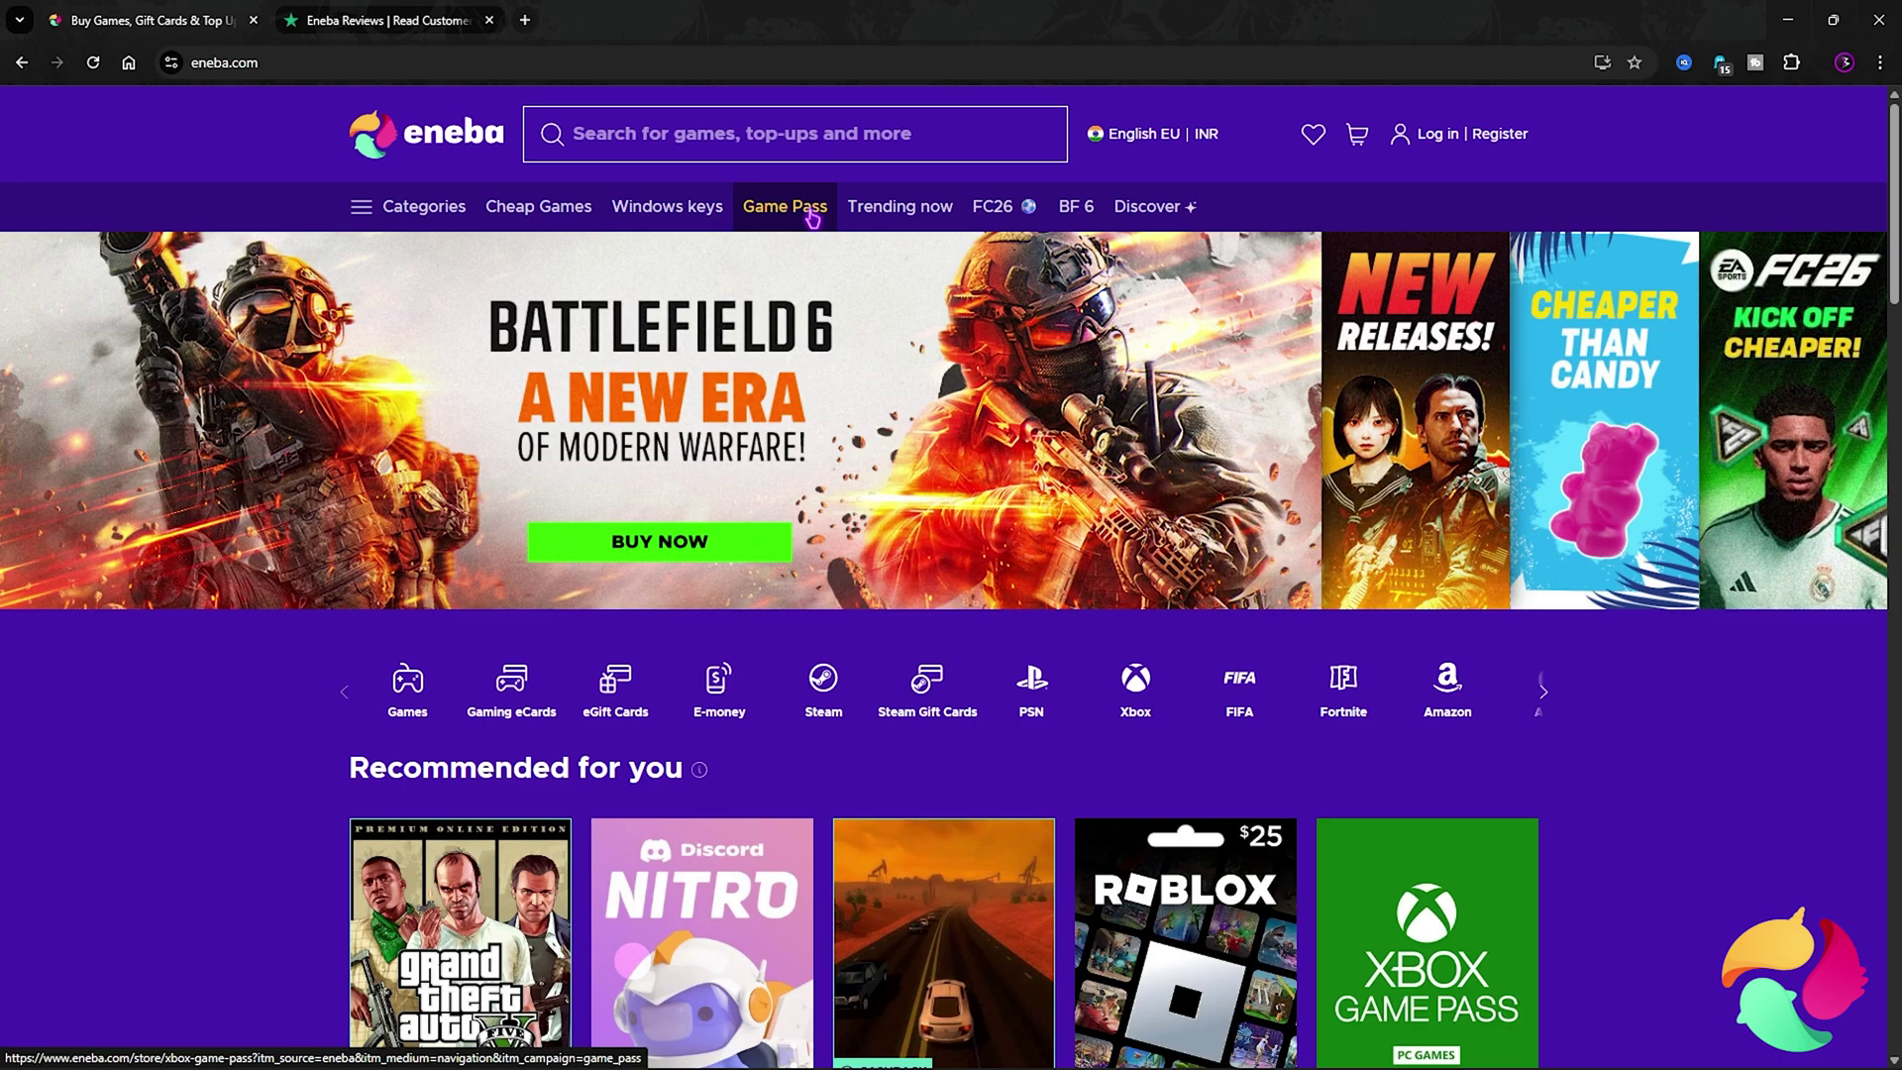
scroll(713, 644, "down", 3)
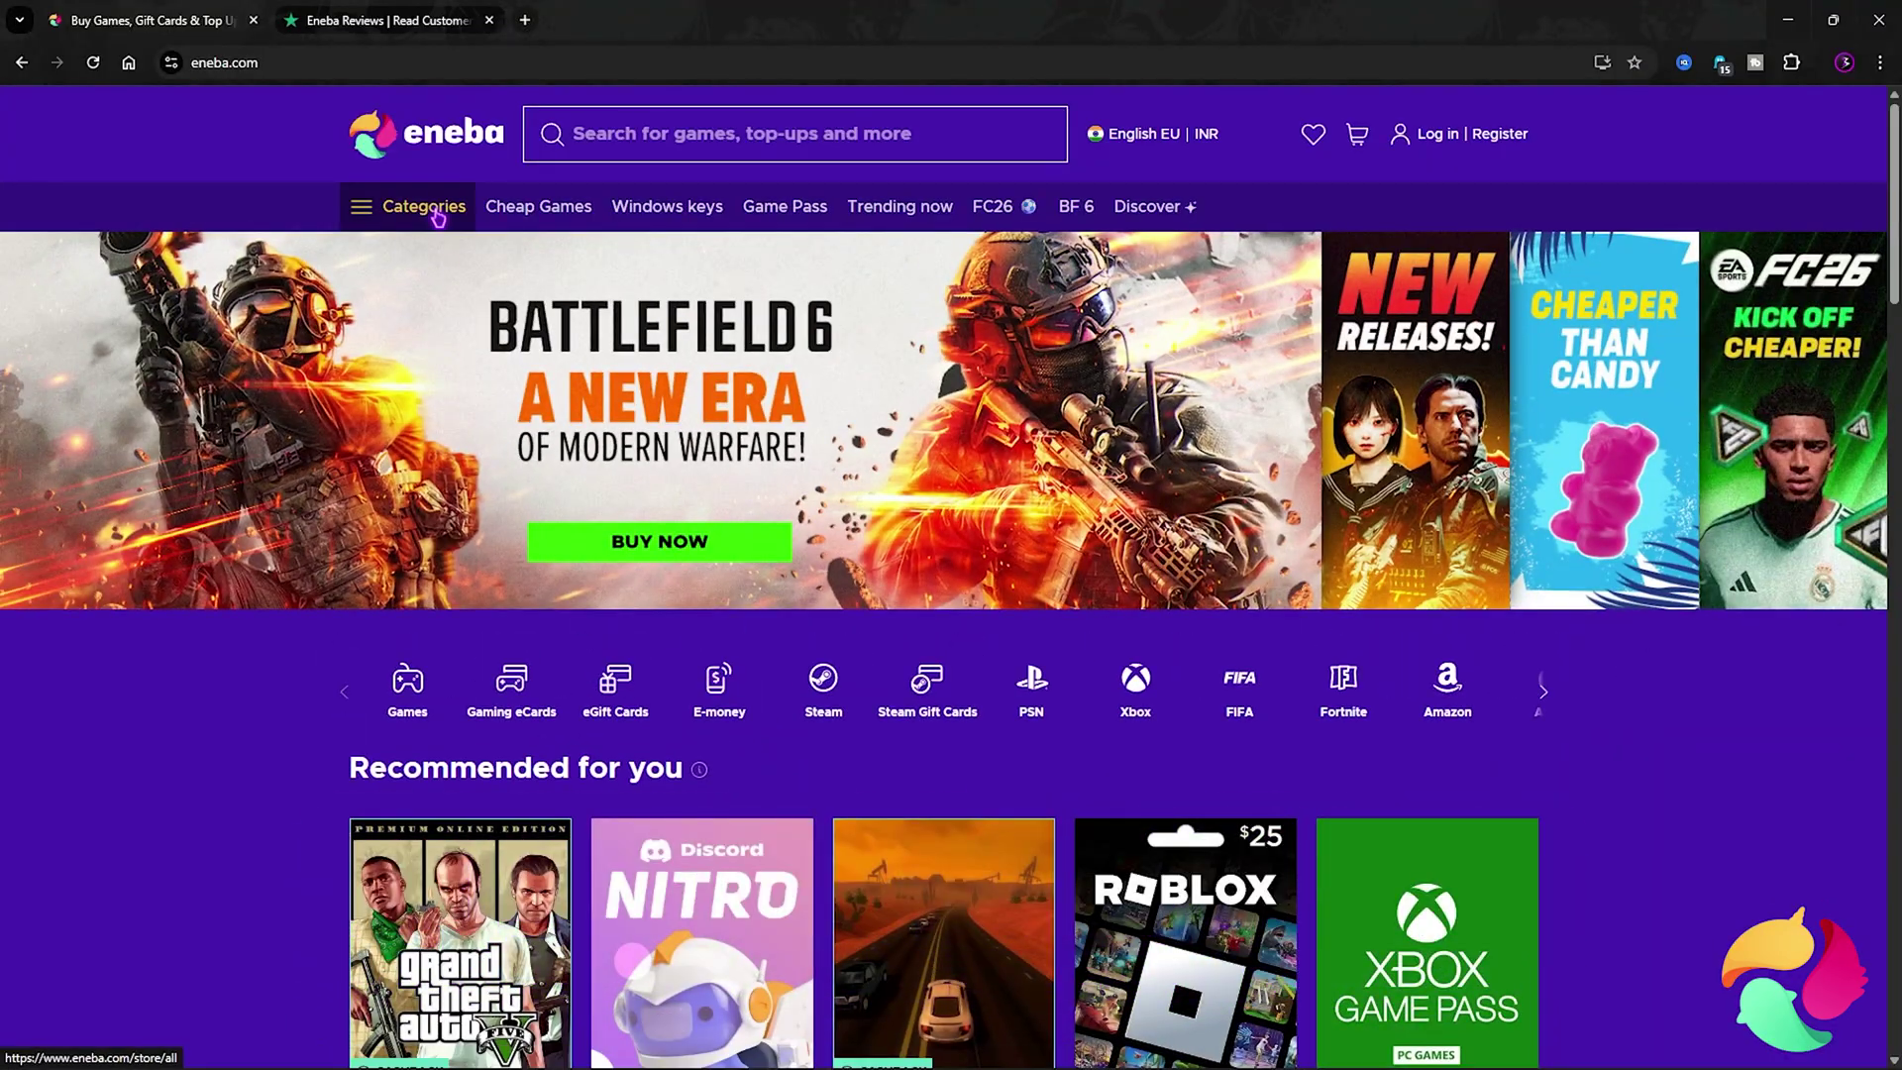
left_click(432, 208)
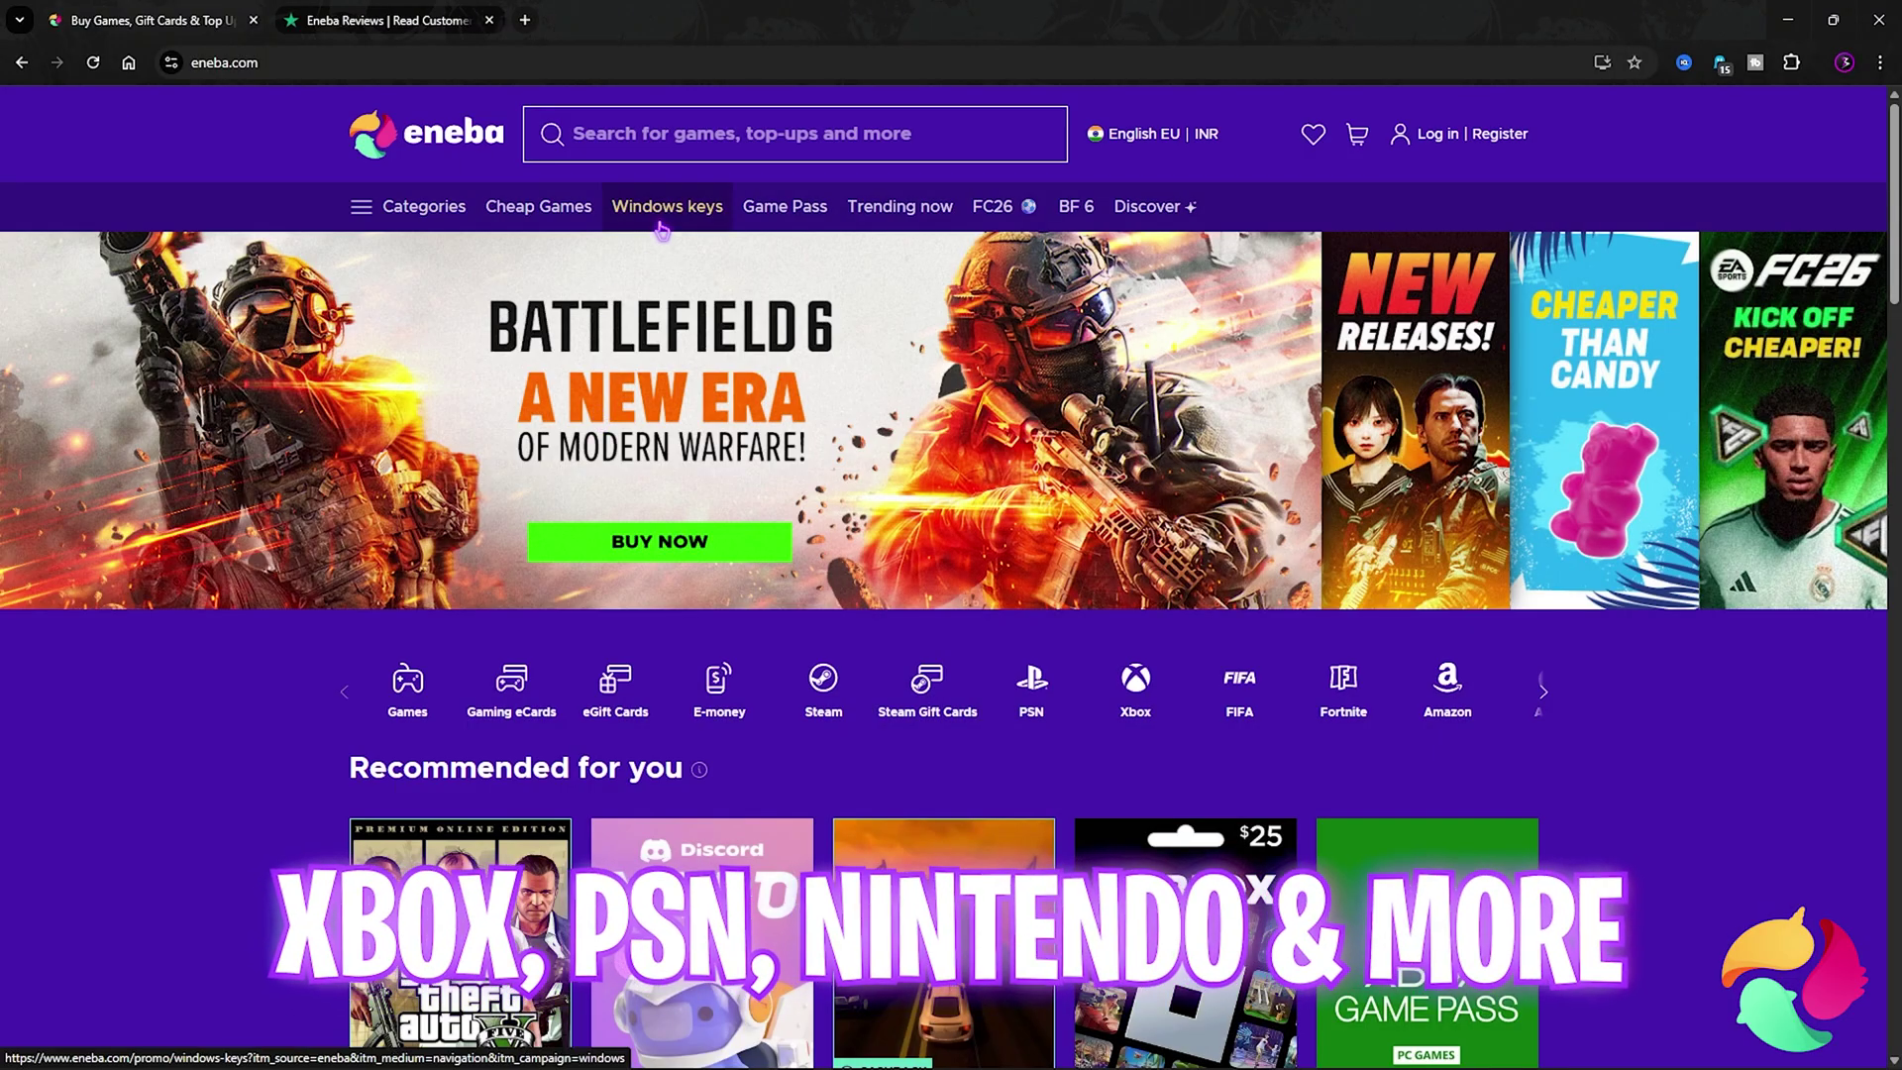
left_click(624, 207)
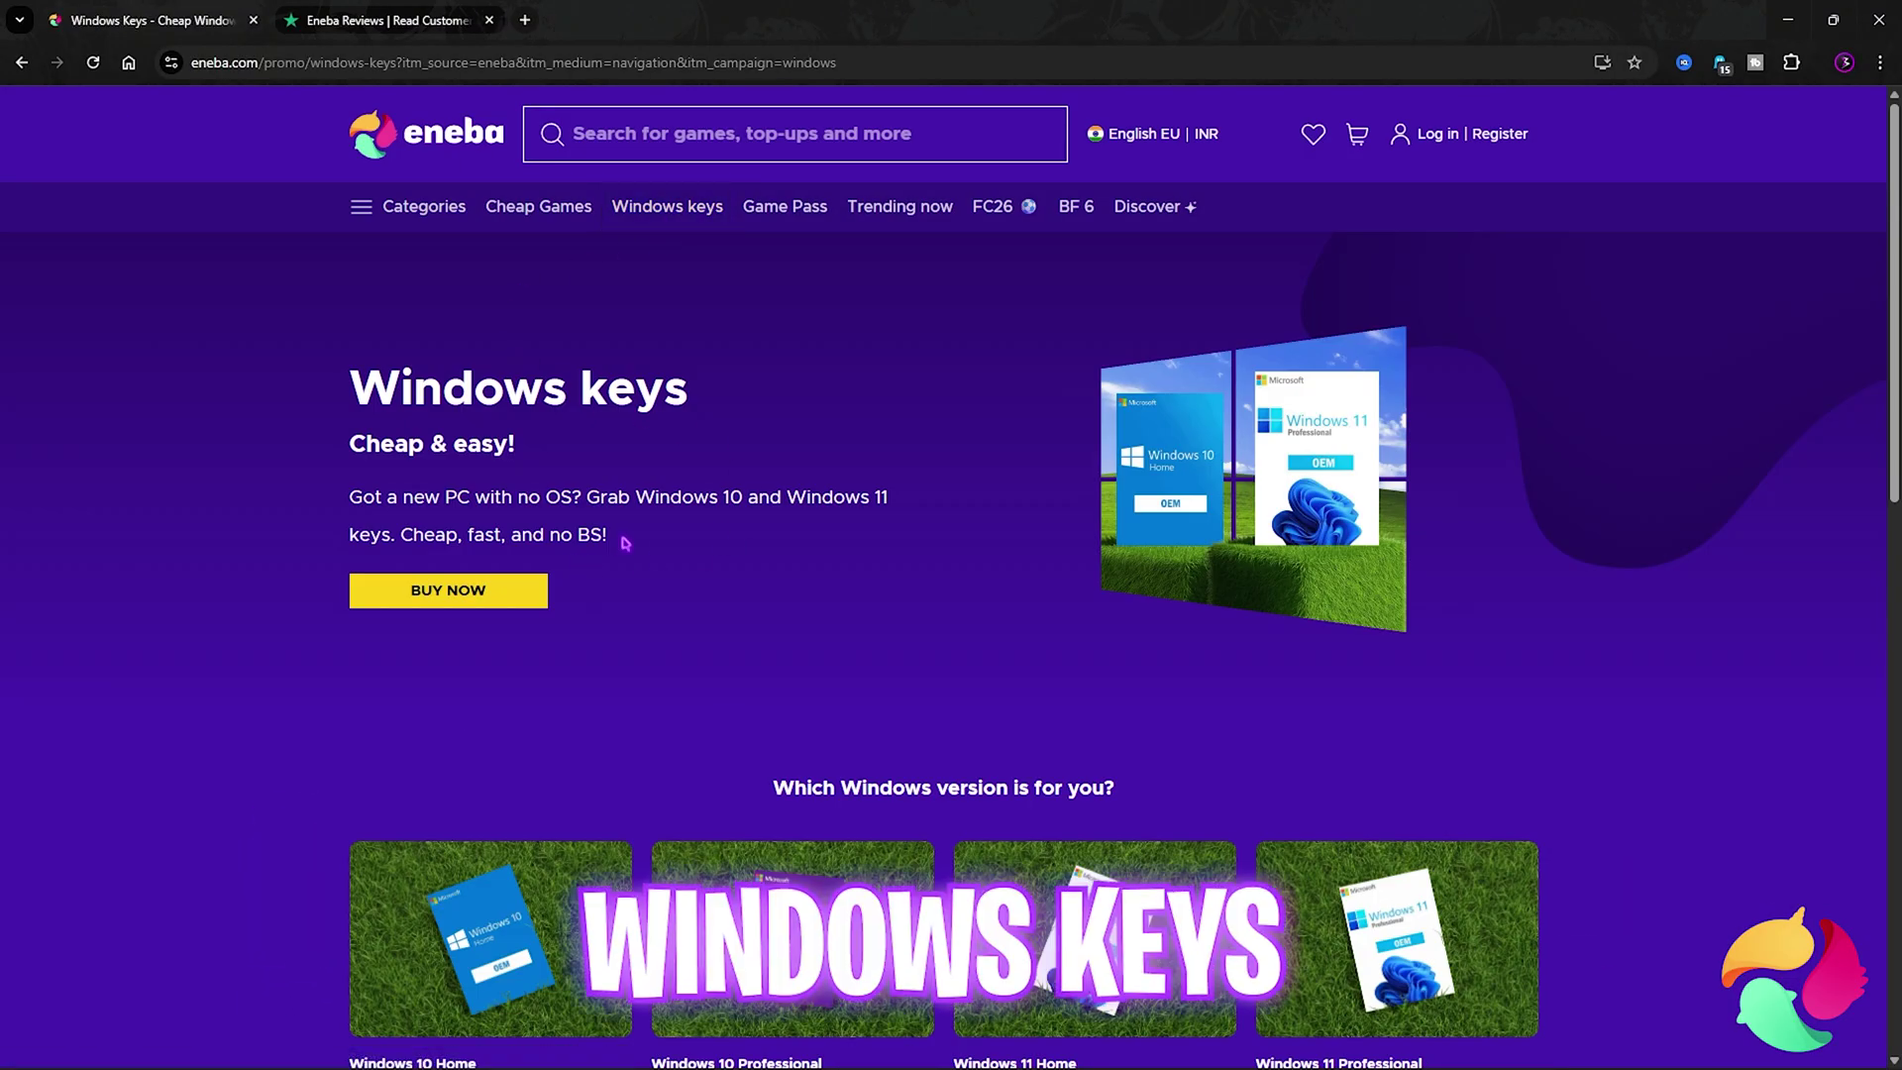
scroll(624, 542, "down", 9)
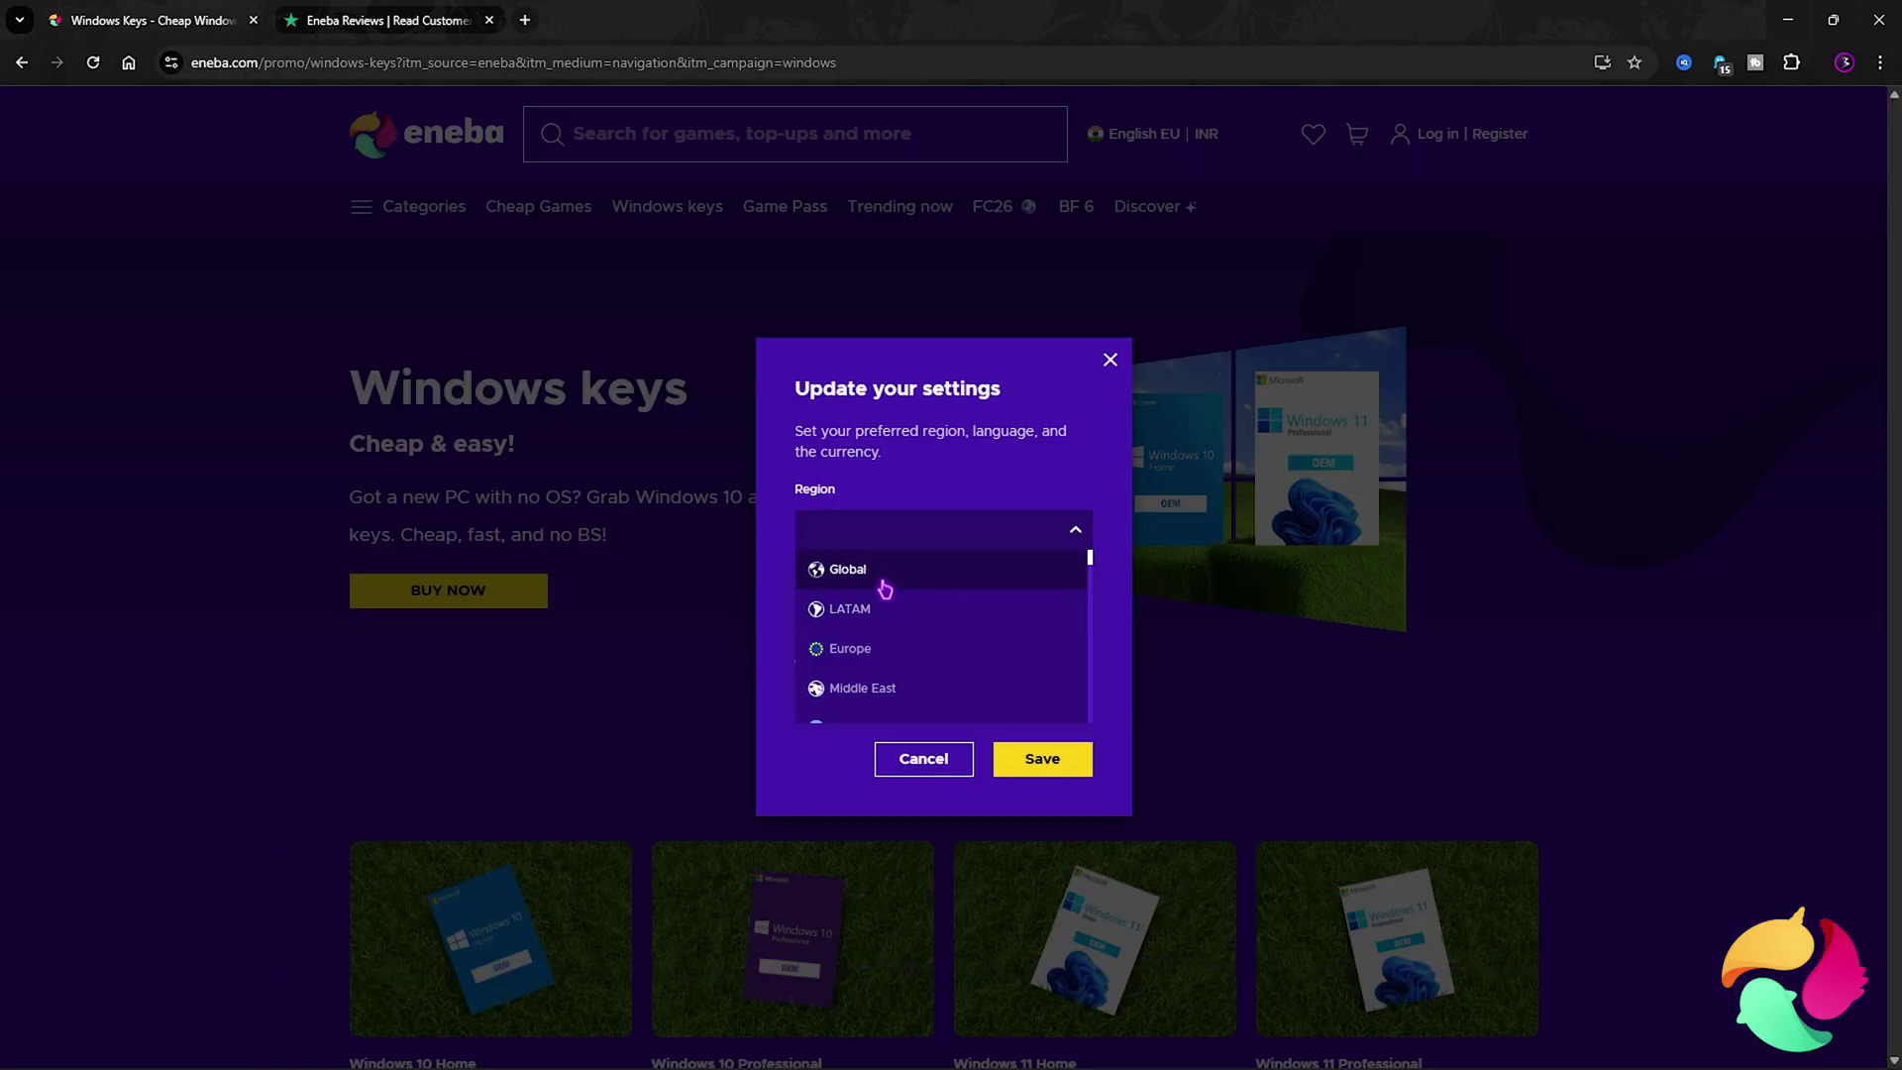
scroll(884, 589, "down", 15)
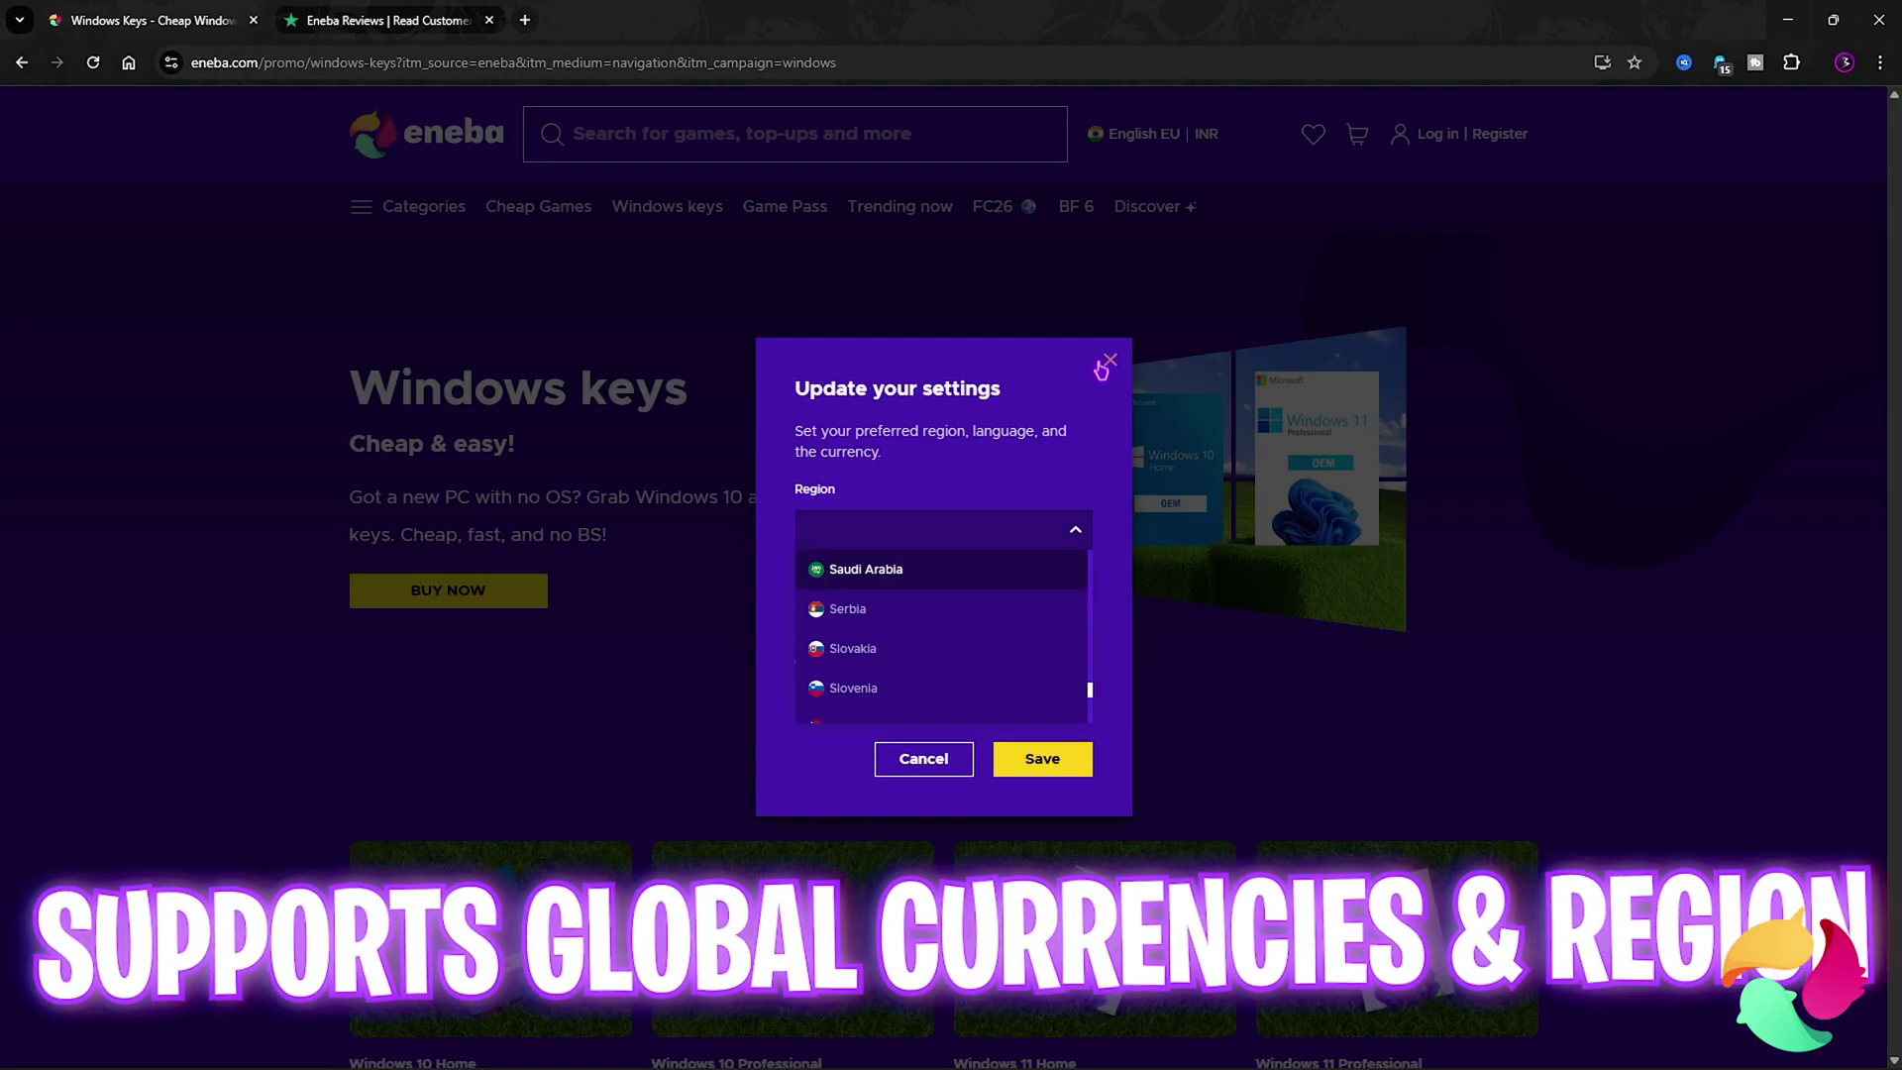
- Dismiss the region and currency settings and scroll through the Recommended for you products
left_click(1107, 363)
scroll(996, 642, "down", 1)
scroll(996, 642, "up", 1)
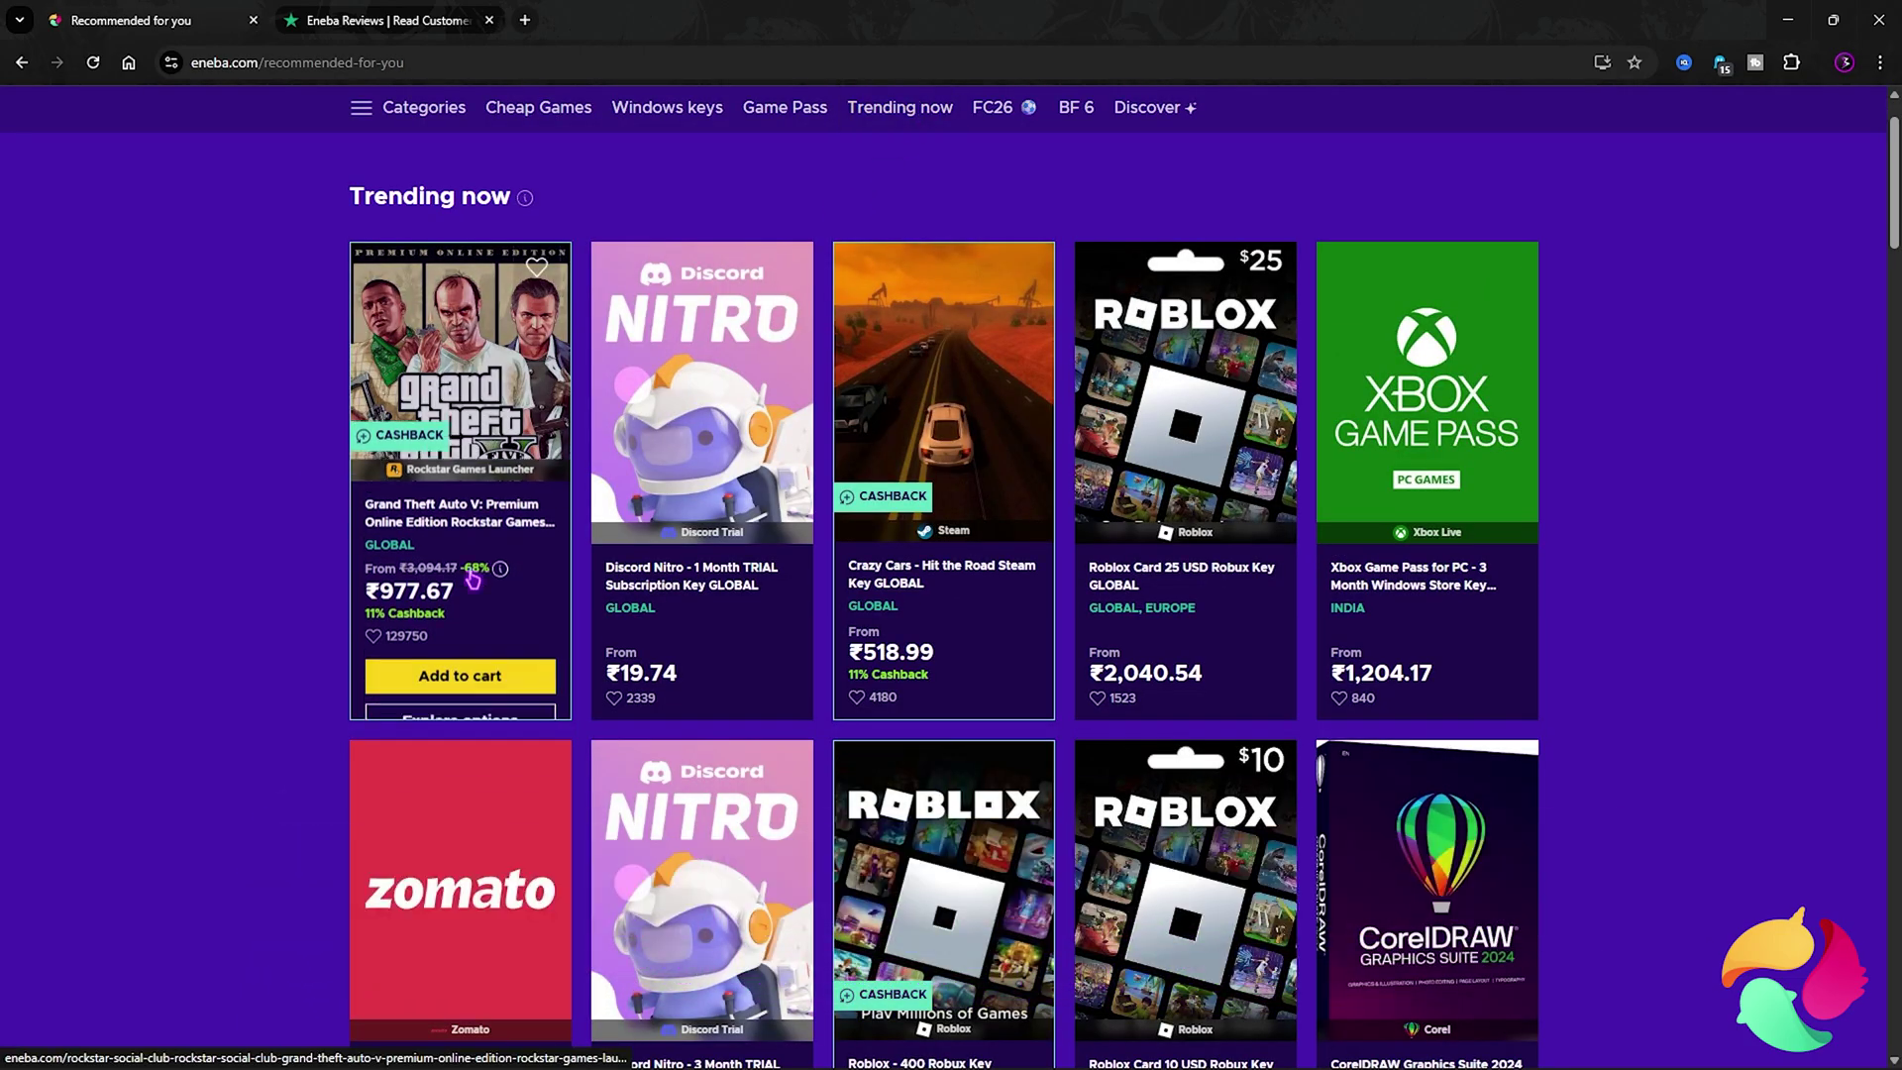
scroll(241, 696, "down", 2)
scroll(242, 696, "down", 5)
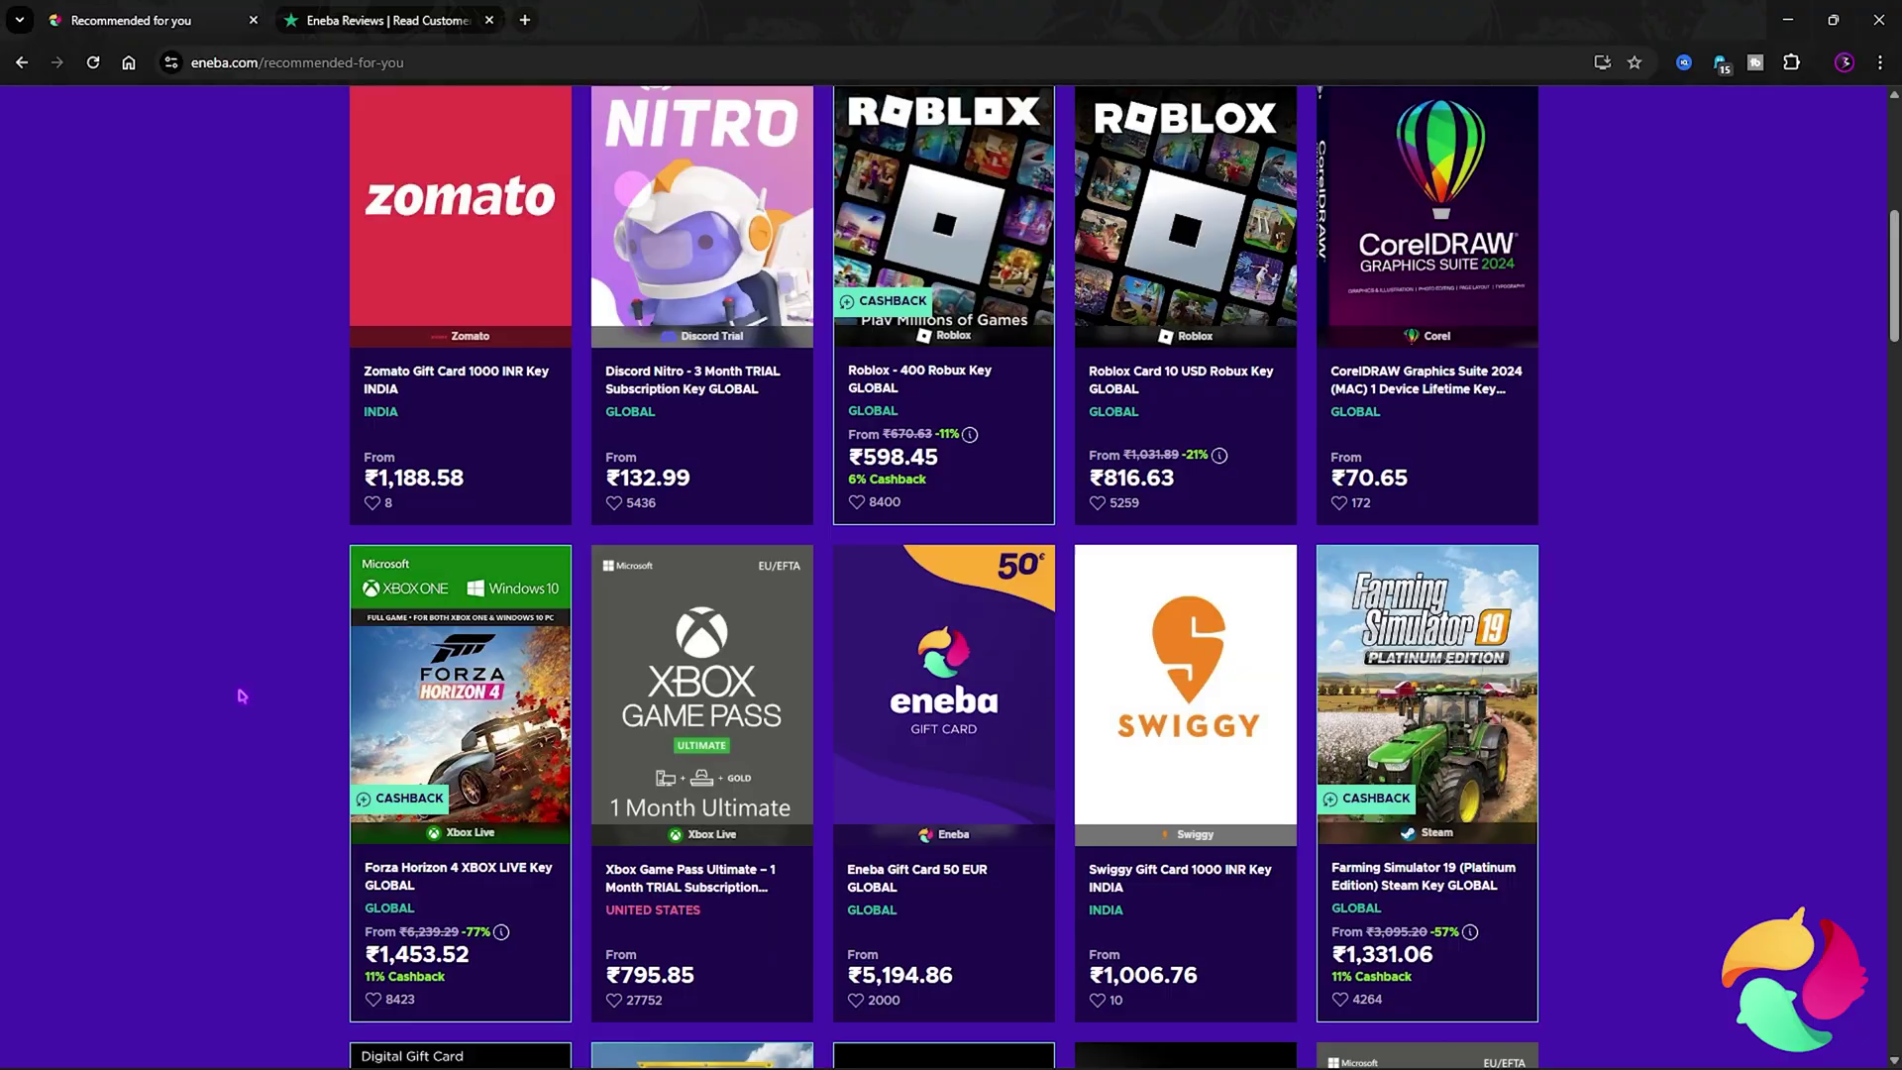
scroll(242, 697, "down", 4)
scroll(242, 696, "down", 4)
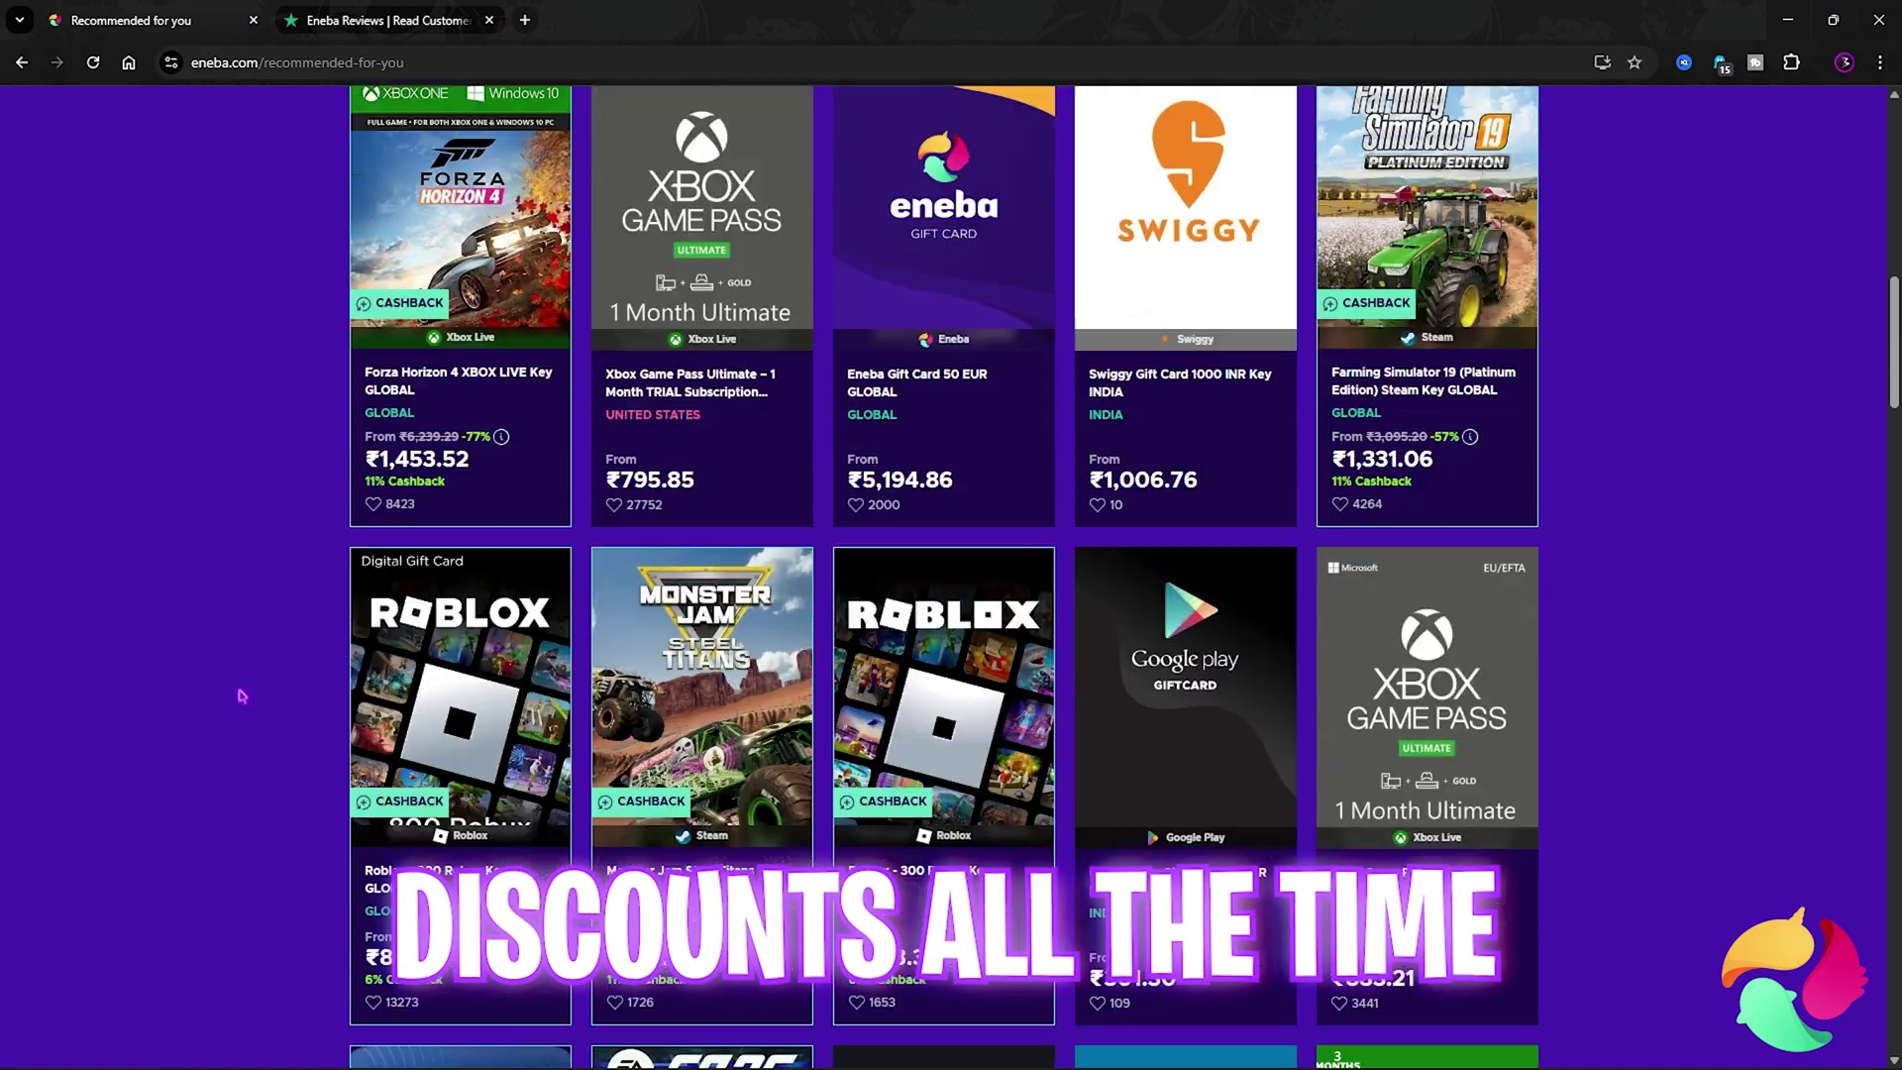
scroll(242, 696, "down", 4)
- Review Eneba's 4.3 rating and 246,825 reviews on Trustpilot
key("ctrl+Tab")
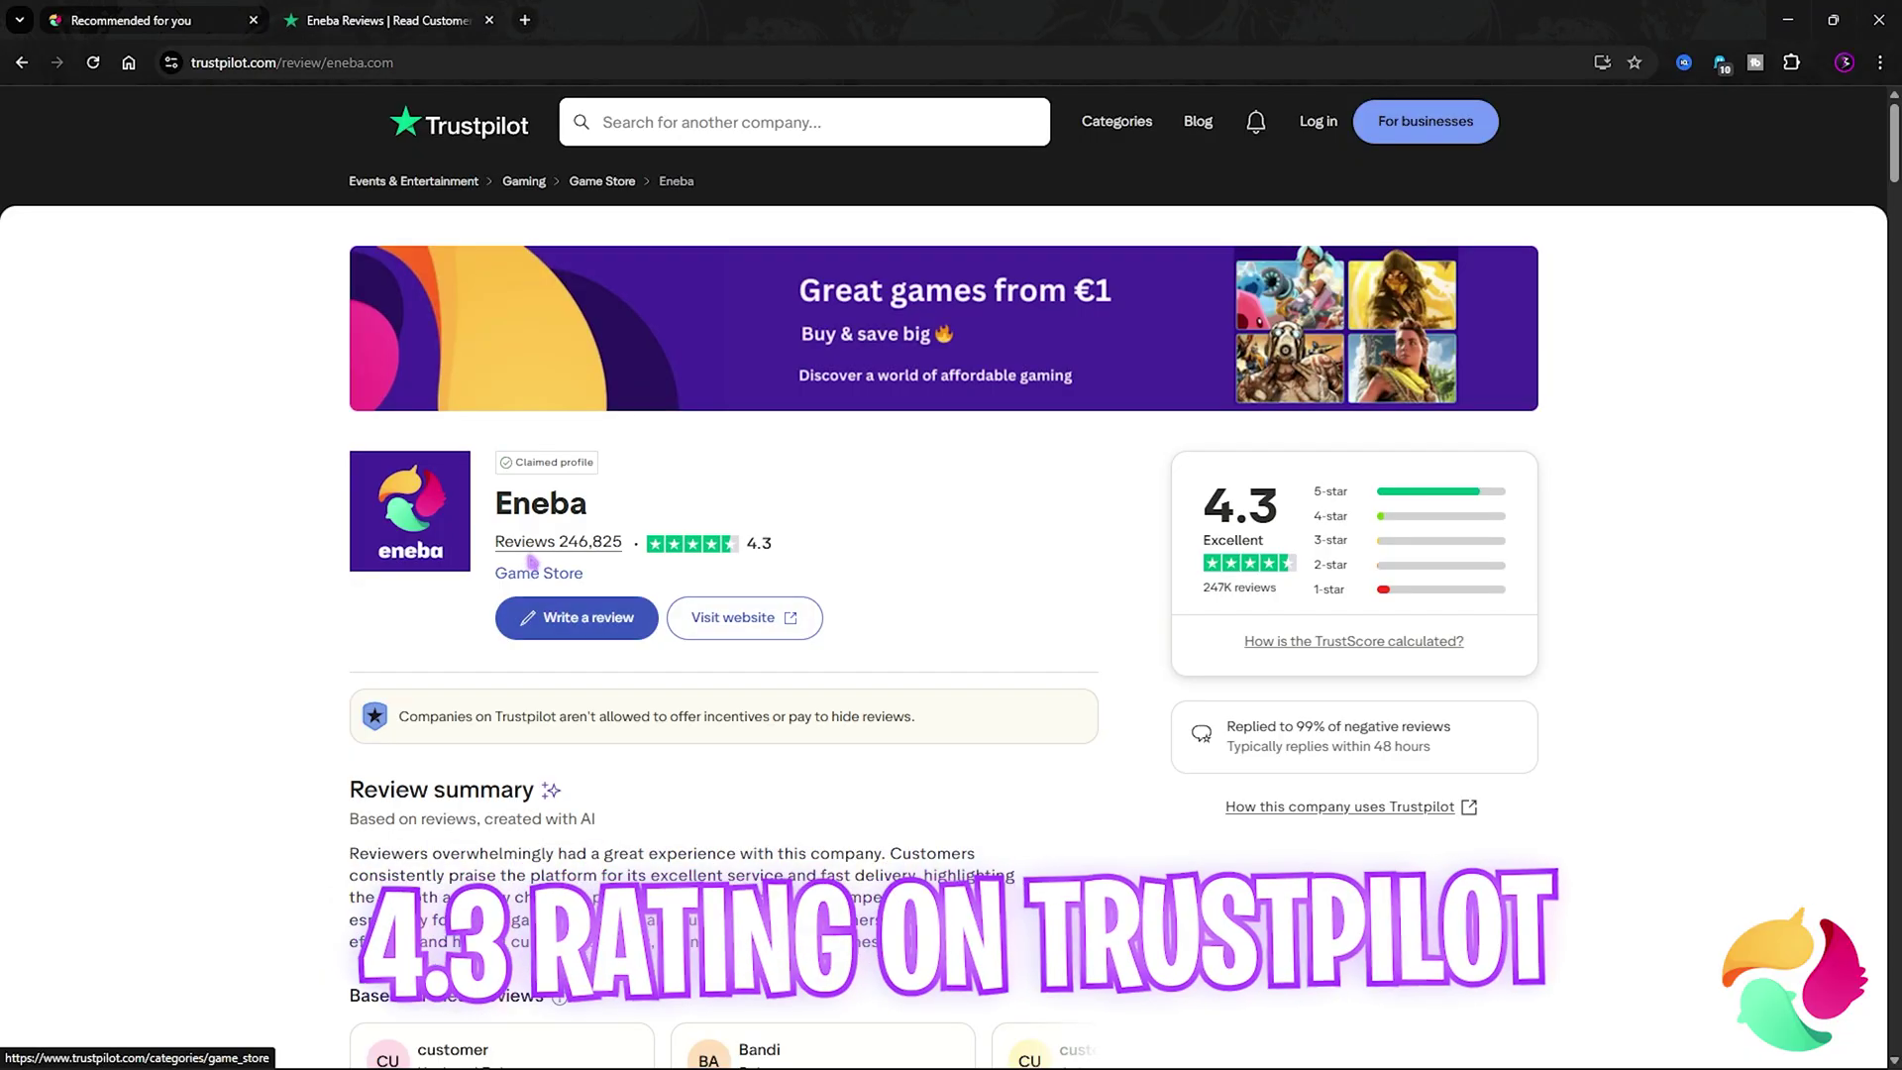
scroll(532, 560, "down", 1)
scroll(532, 559, "down", 6)
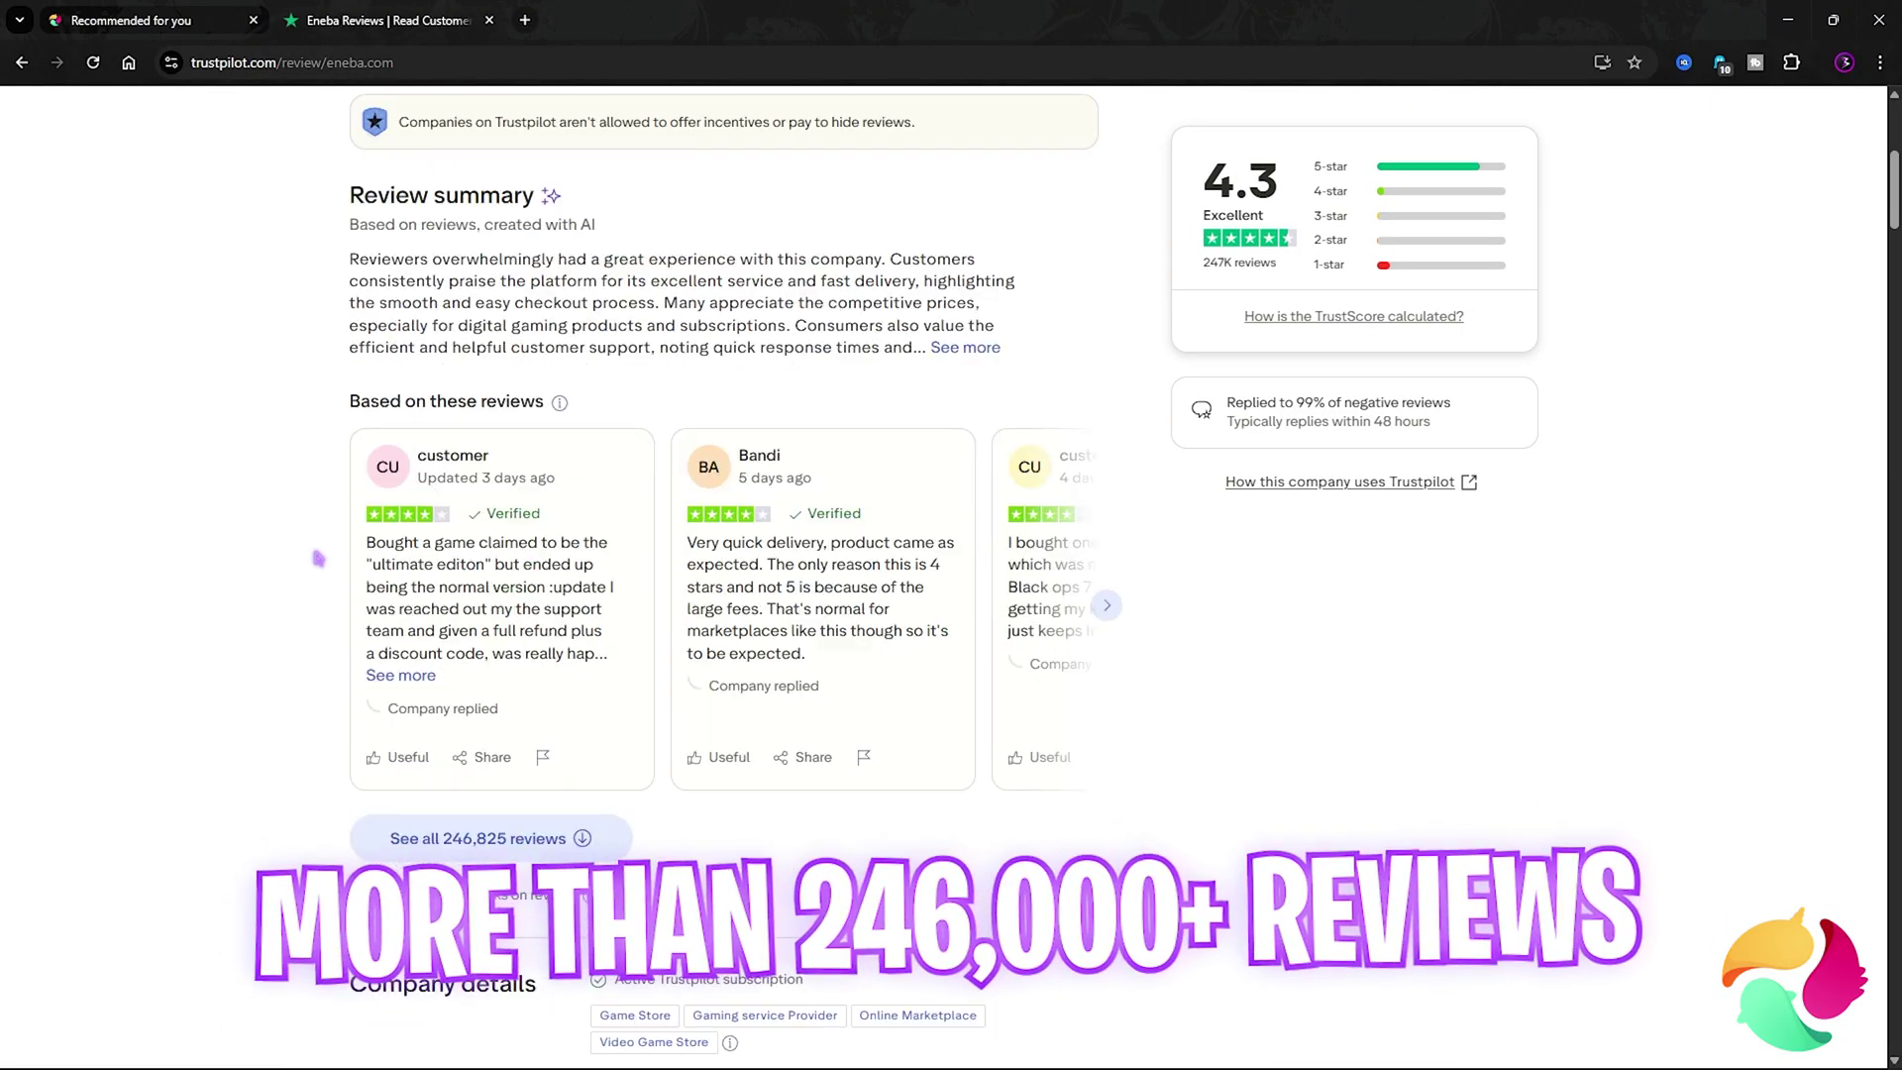
scroll(317, 557, "up", 8)
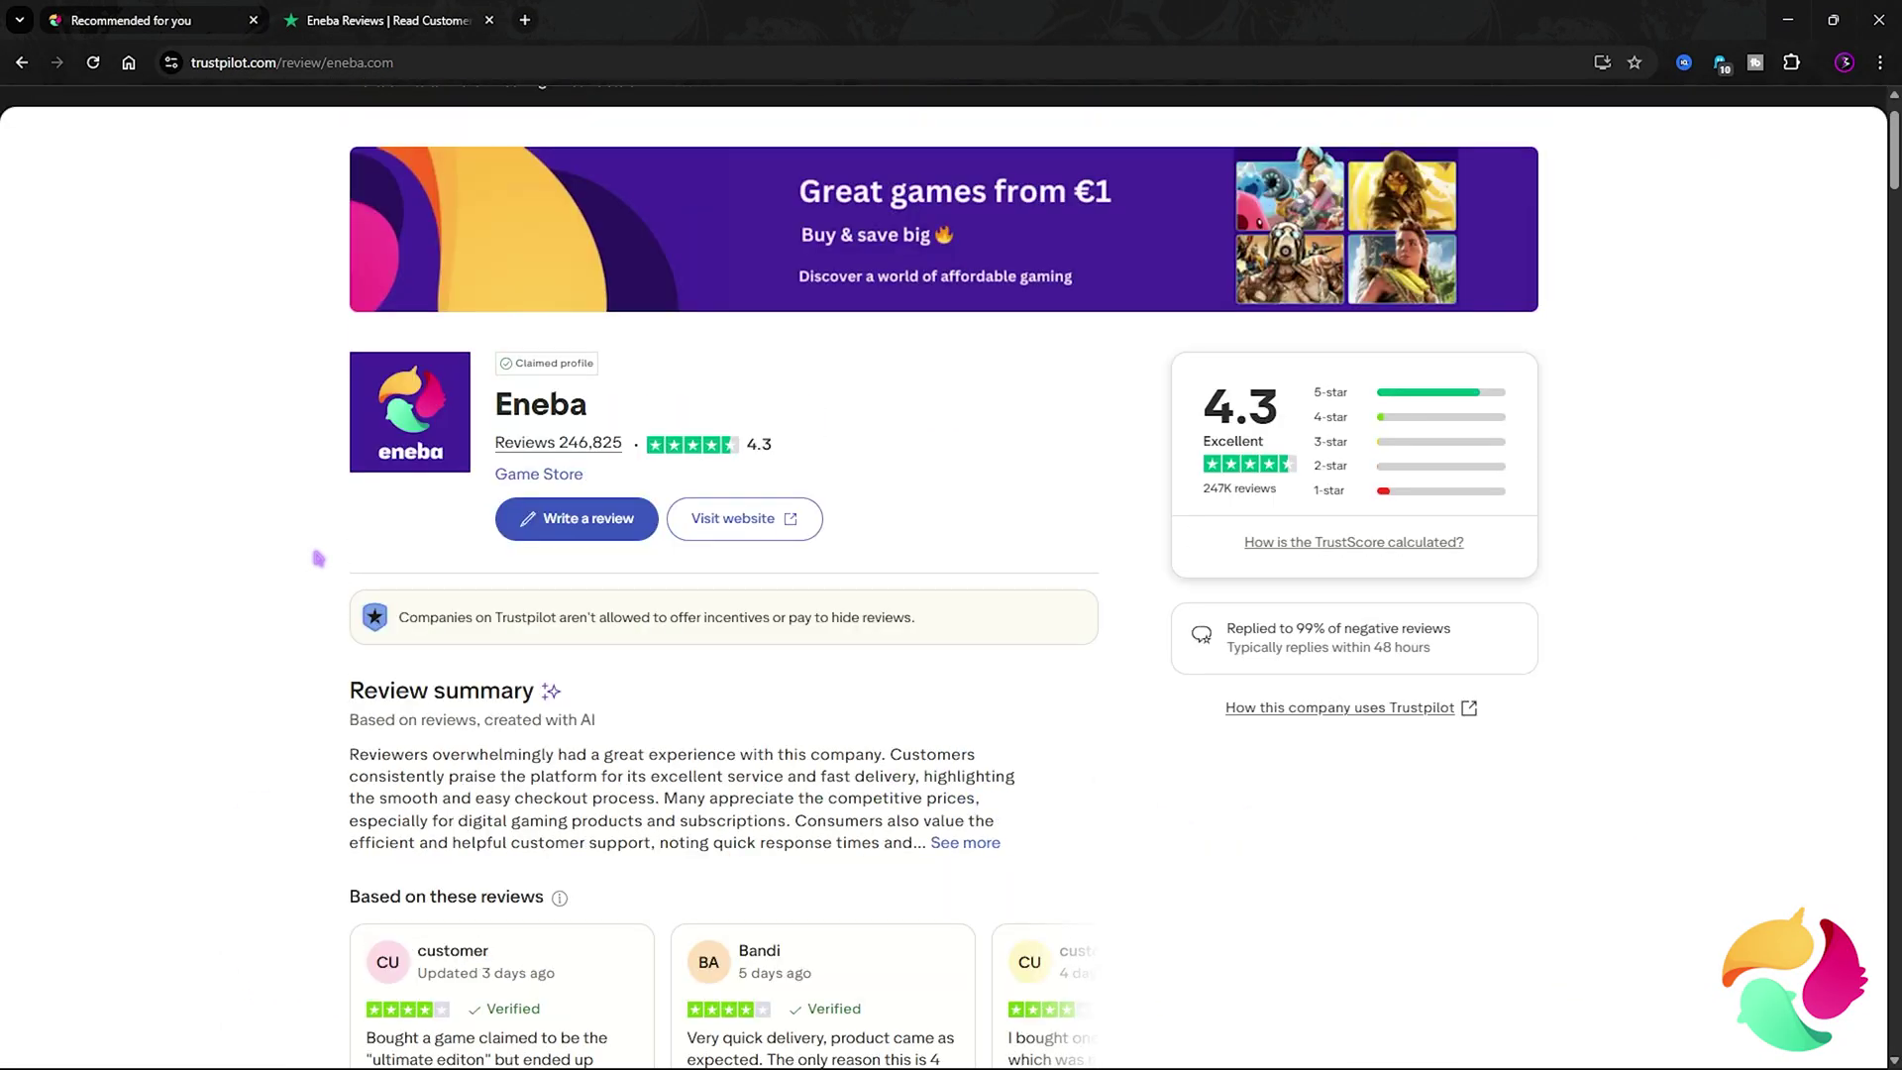
- Return to the Eneba homepage and scroll through it
key("ctrl+shift+Tab")
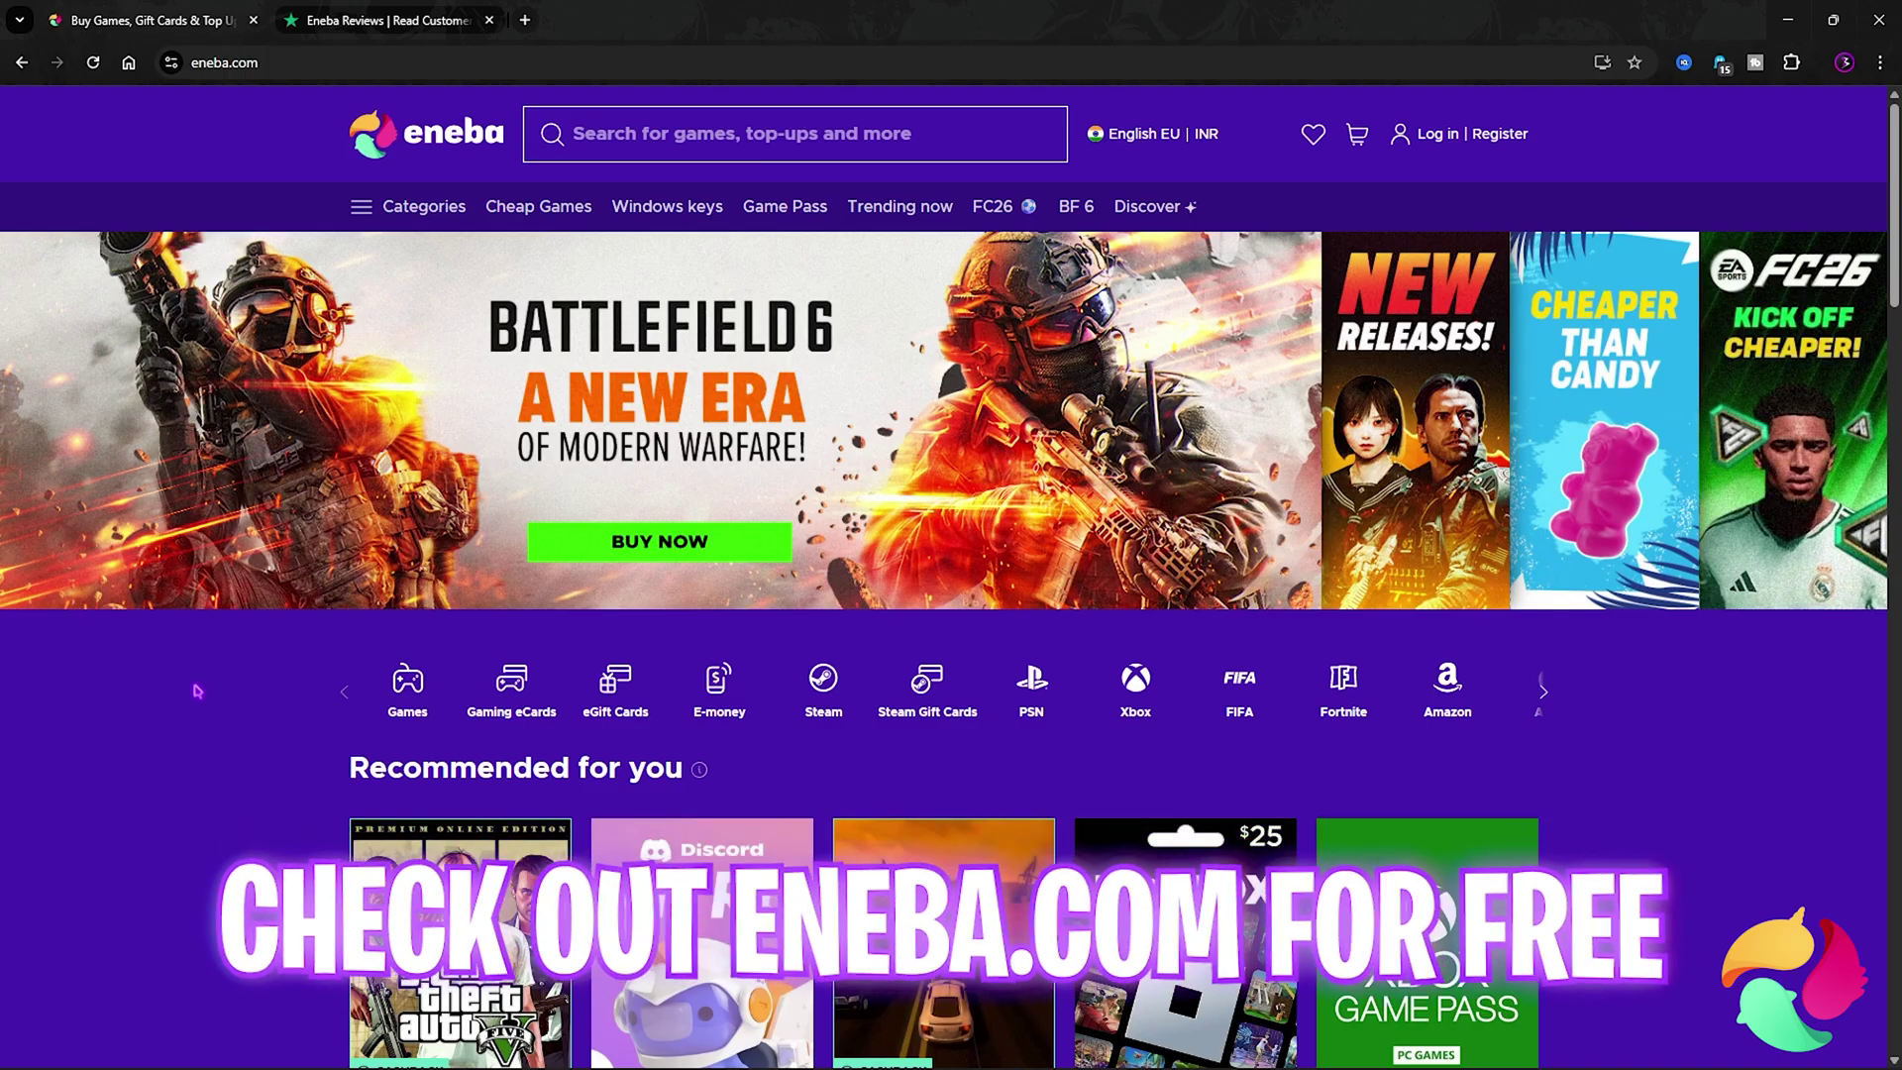
scroll(196, 670, "down", 10)
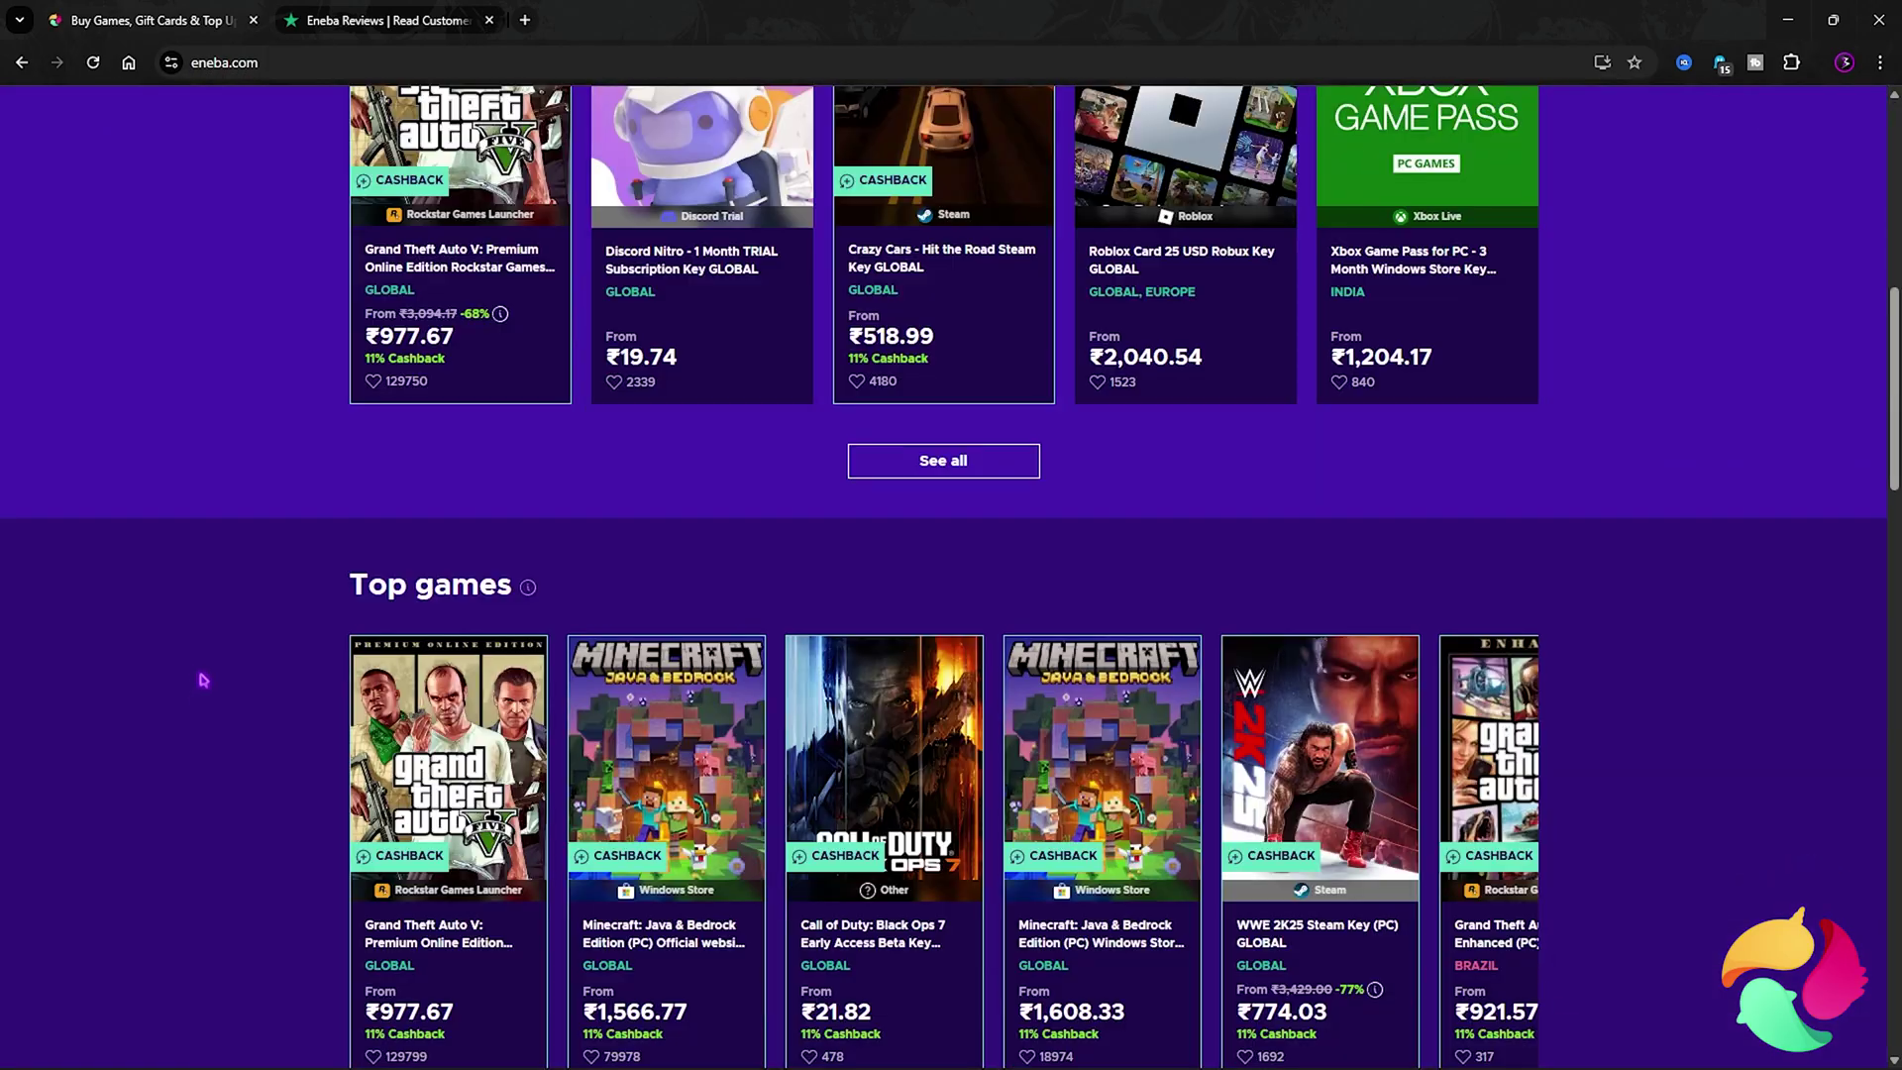
scroll(195, 530, "up", 9)
scroll(193, 528, "up", 5)
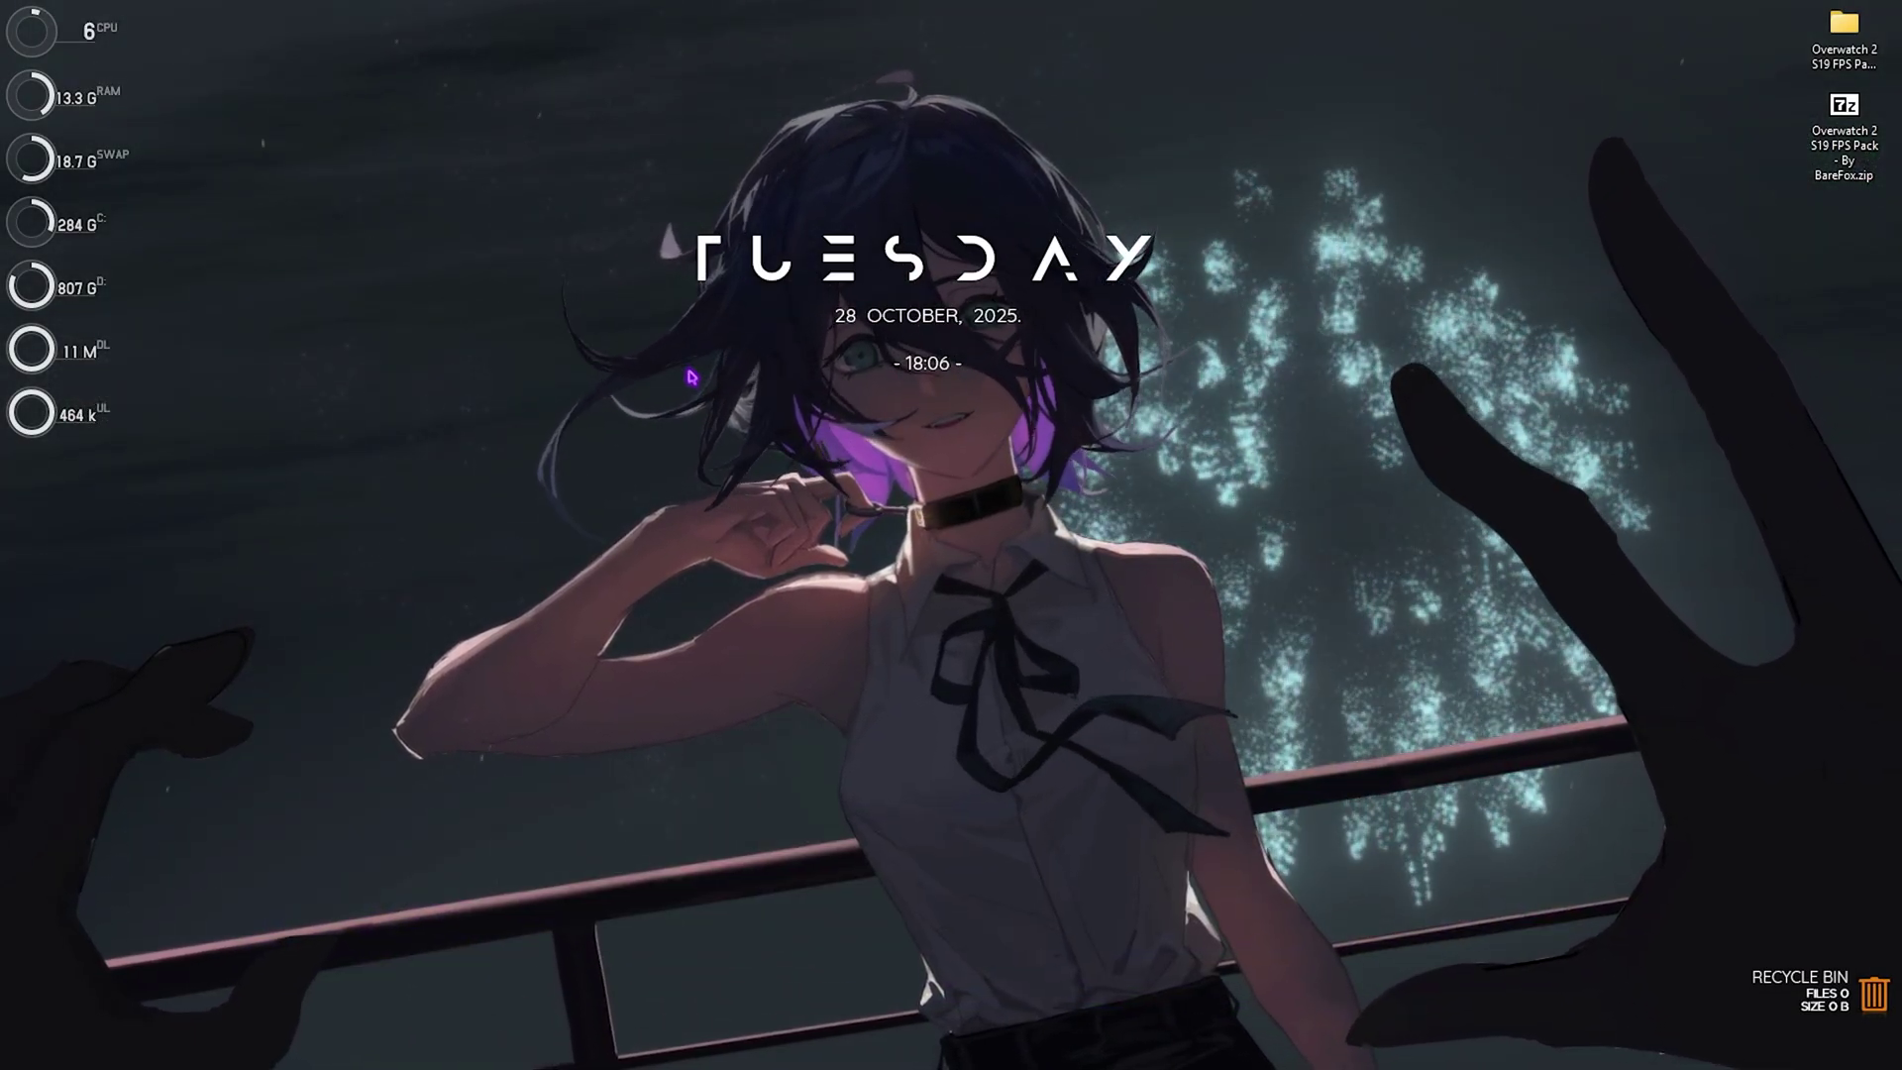
- Open the Group Policy Editor and navigate to Windows Components > App Privacy
key("super")
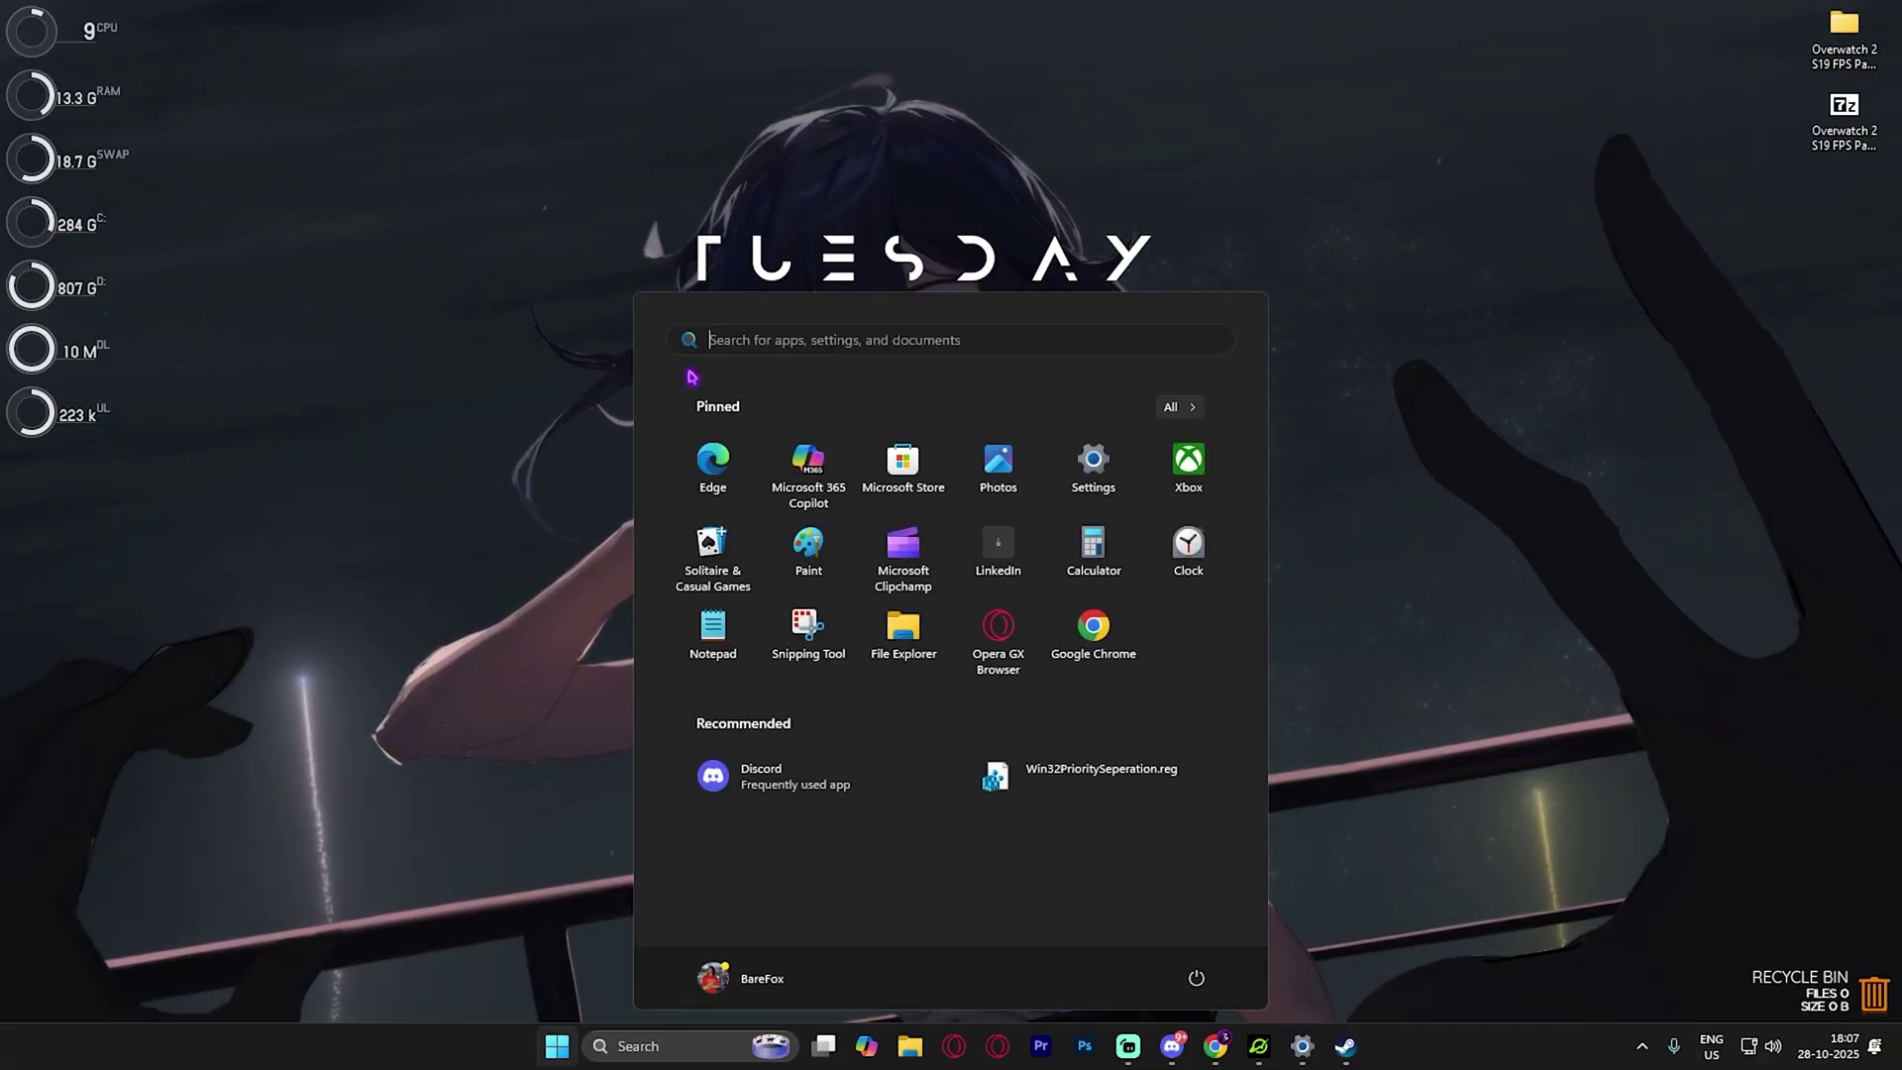
type("edit group policy")
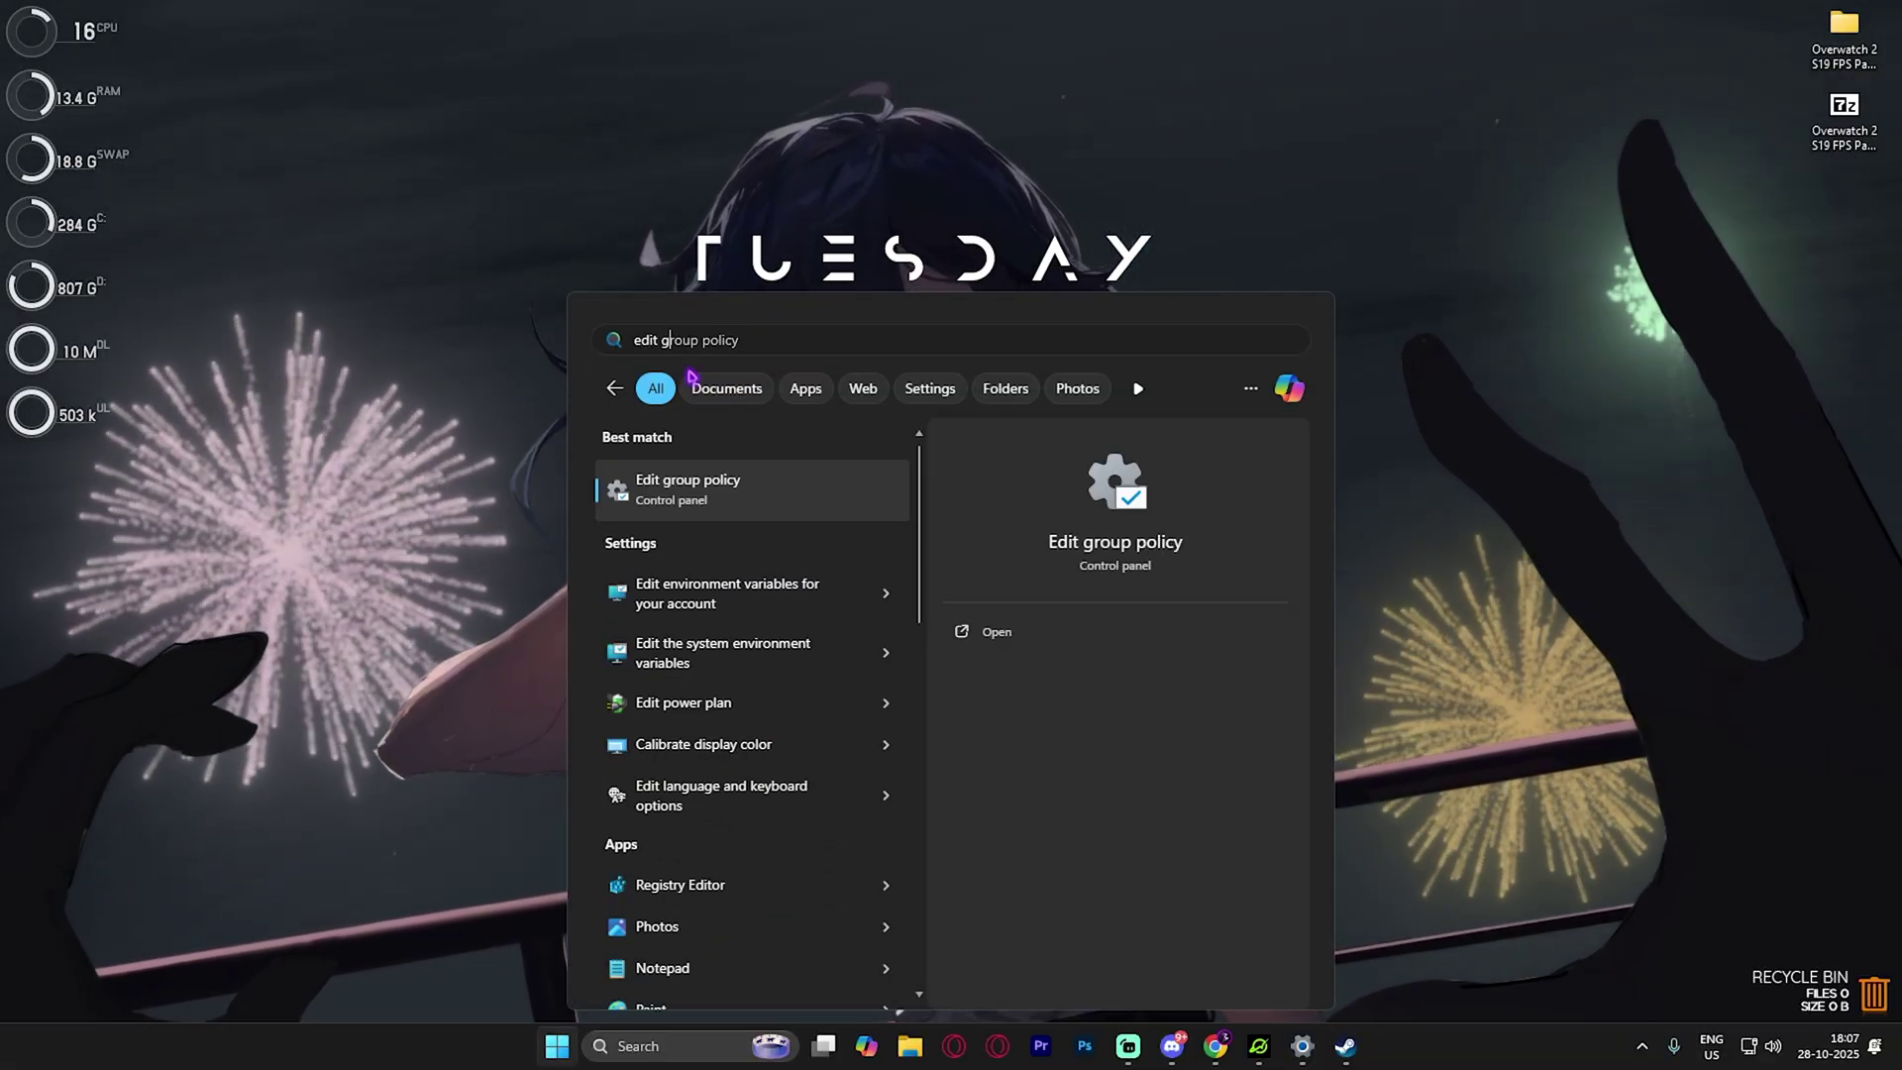
key("Return")
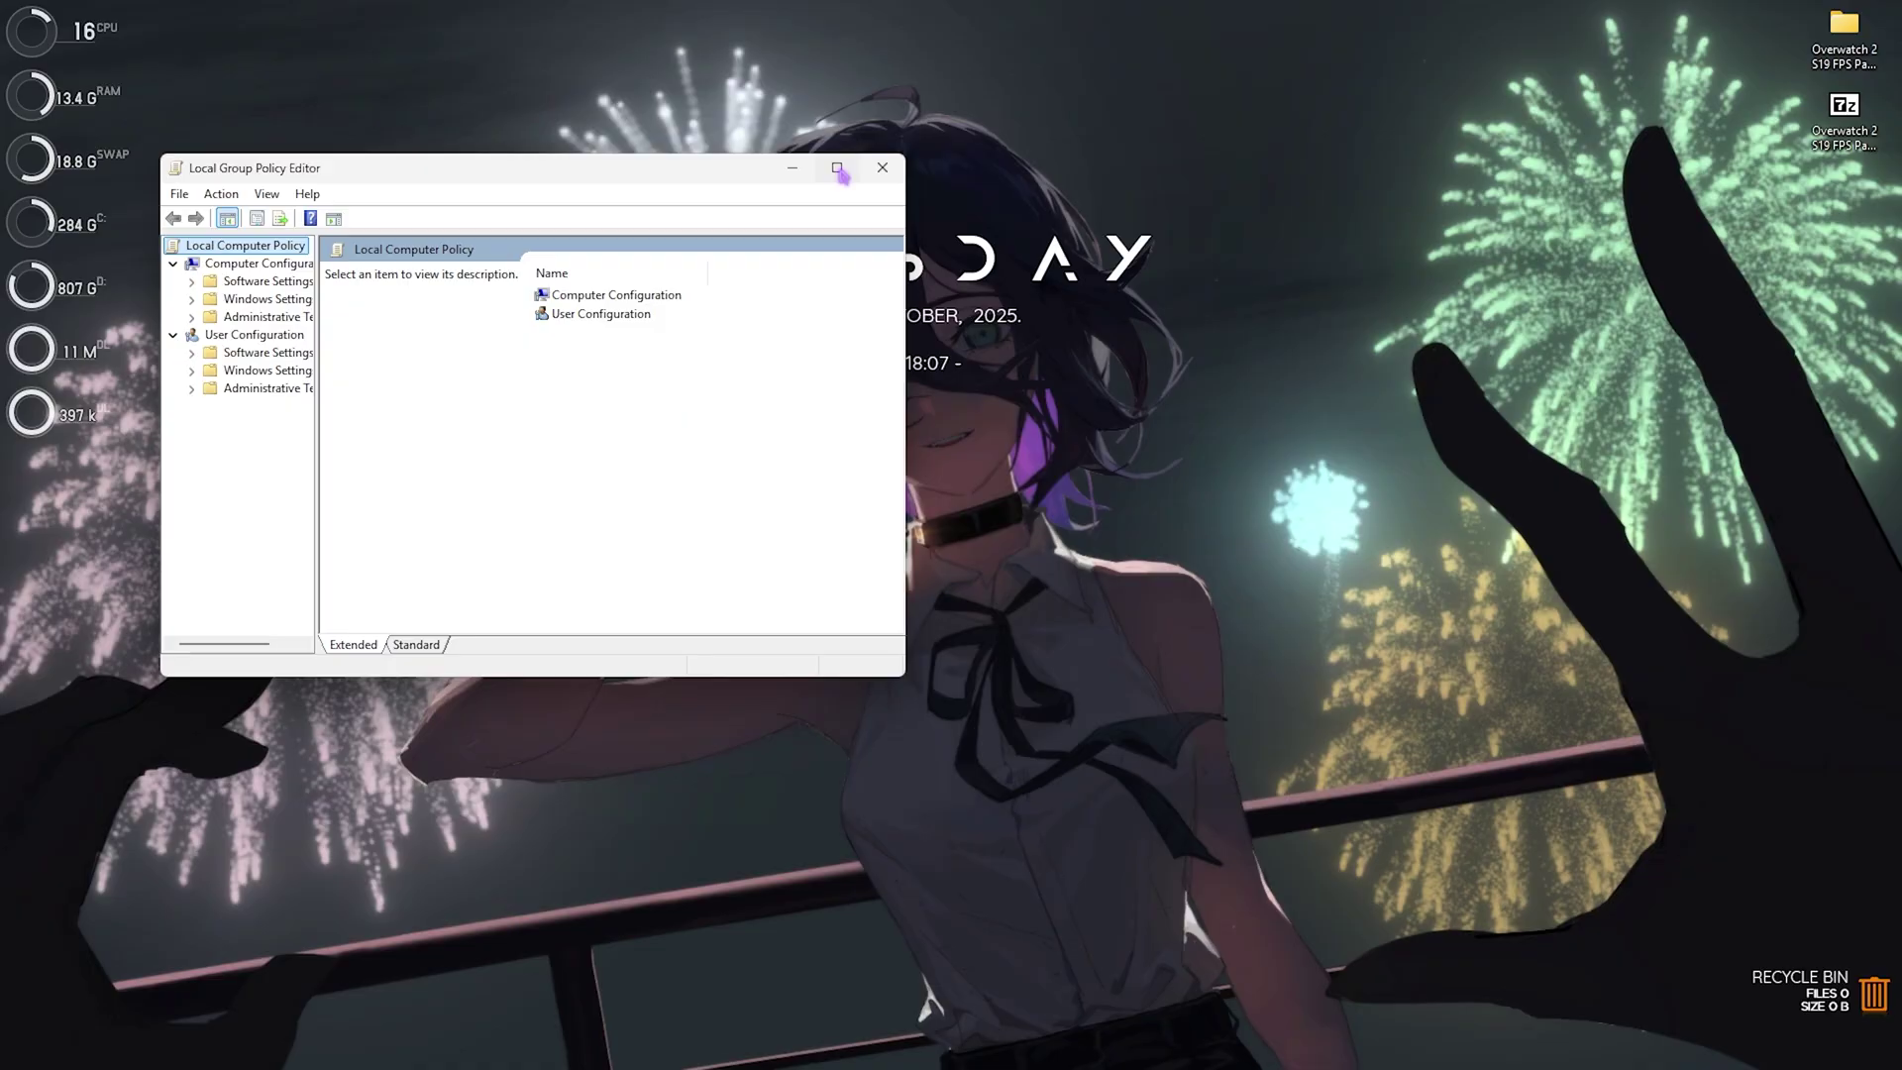
left_click(839, 171)
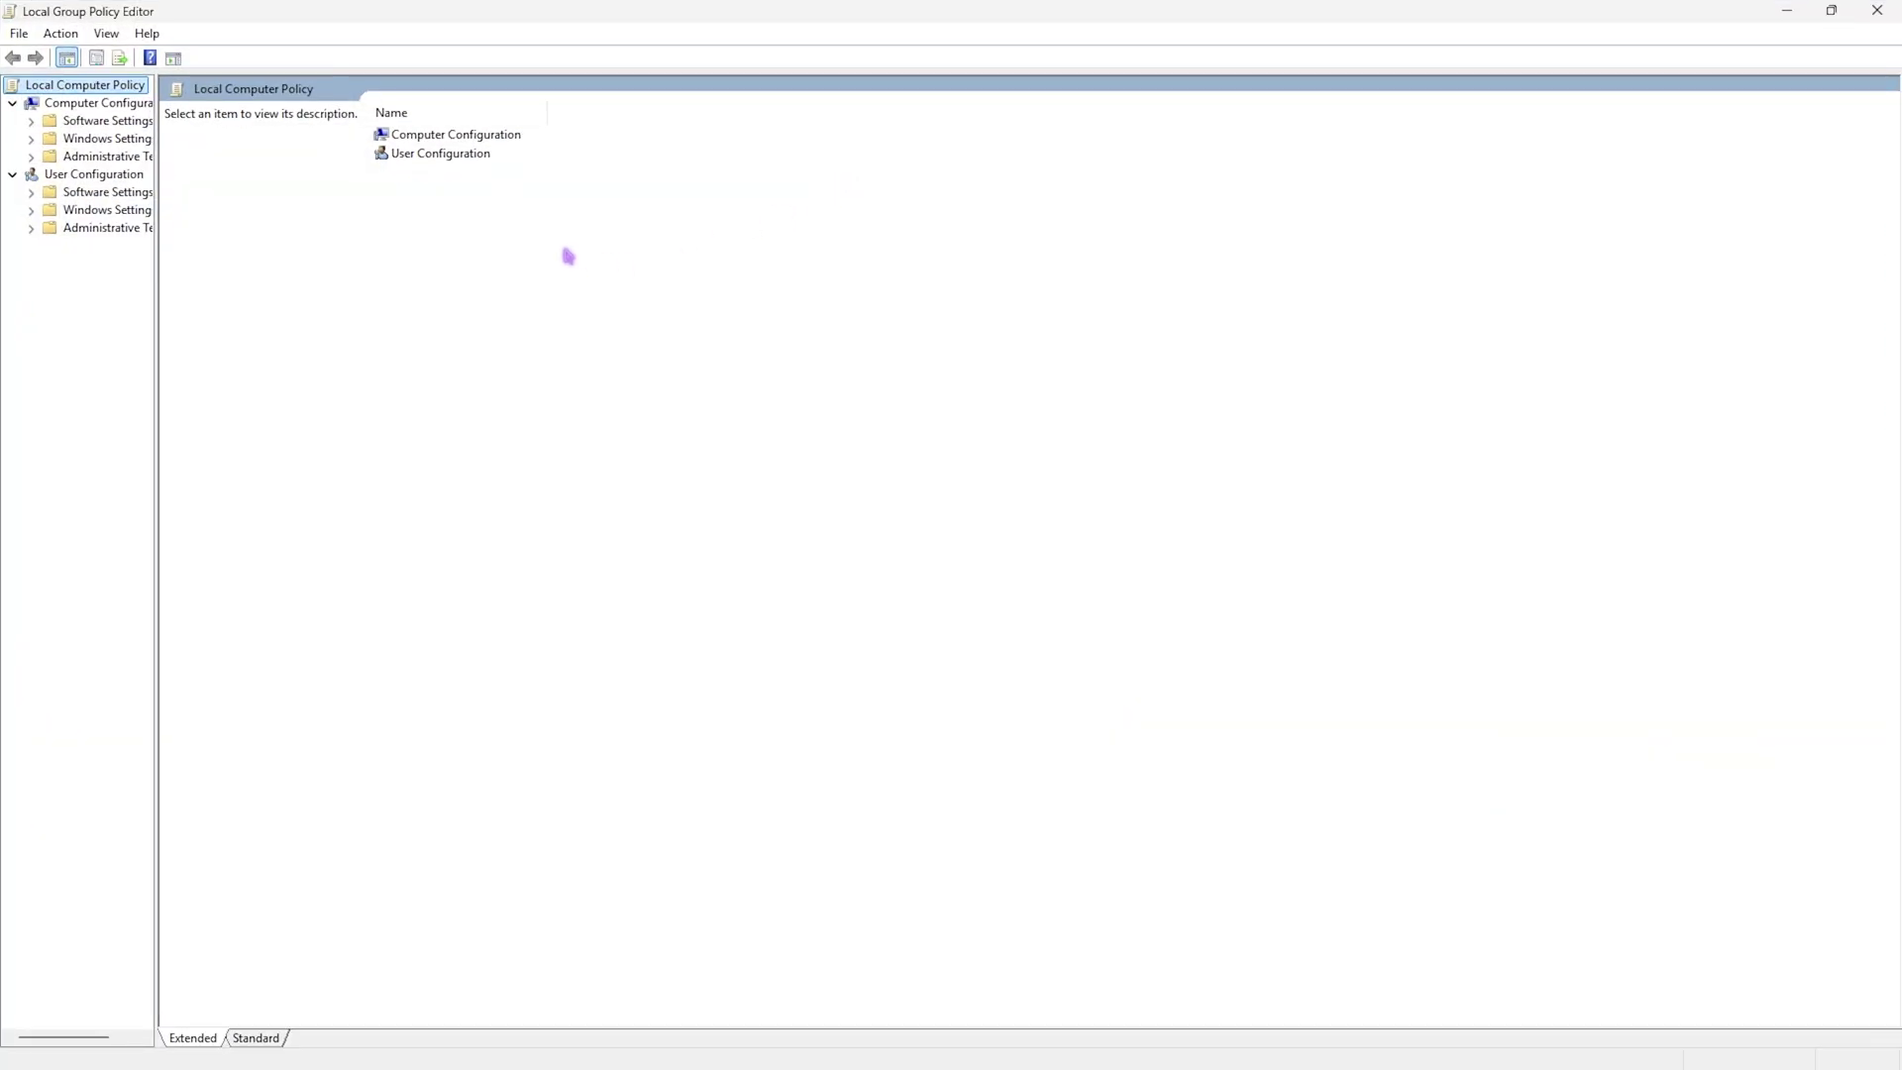
double_click(467, 136)
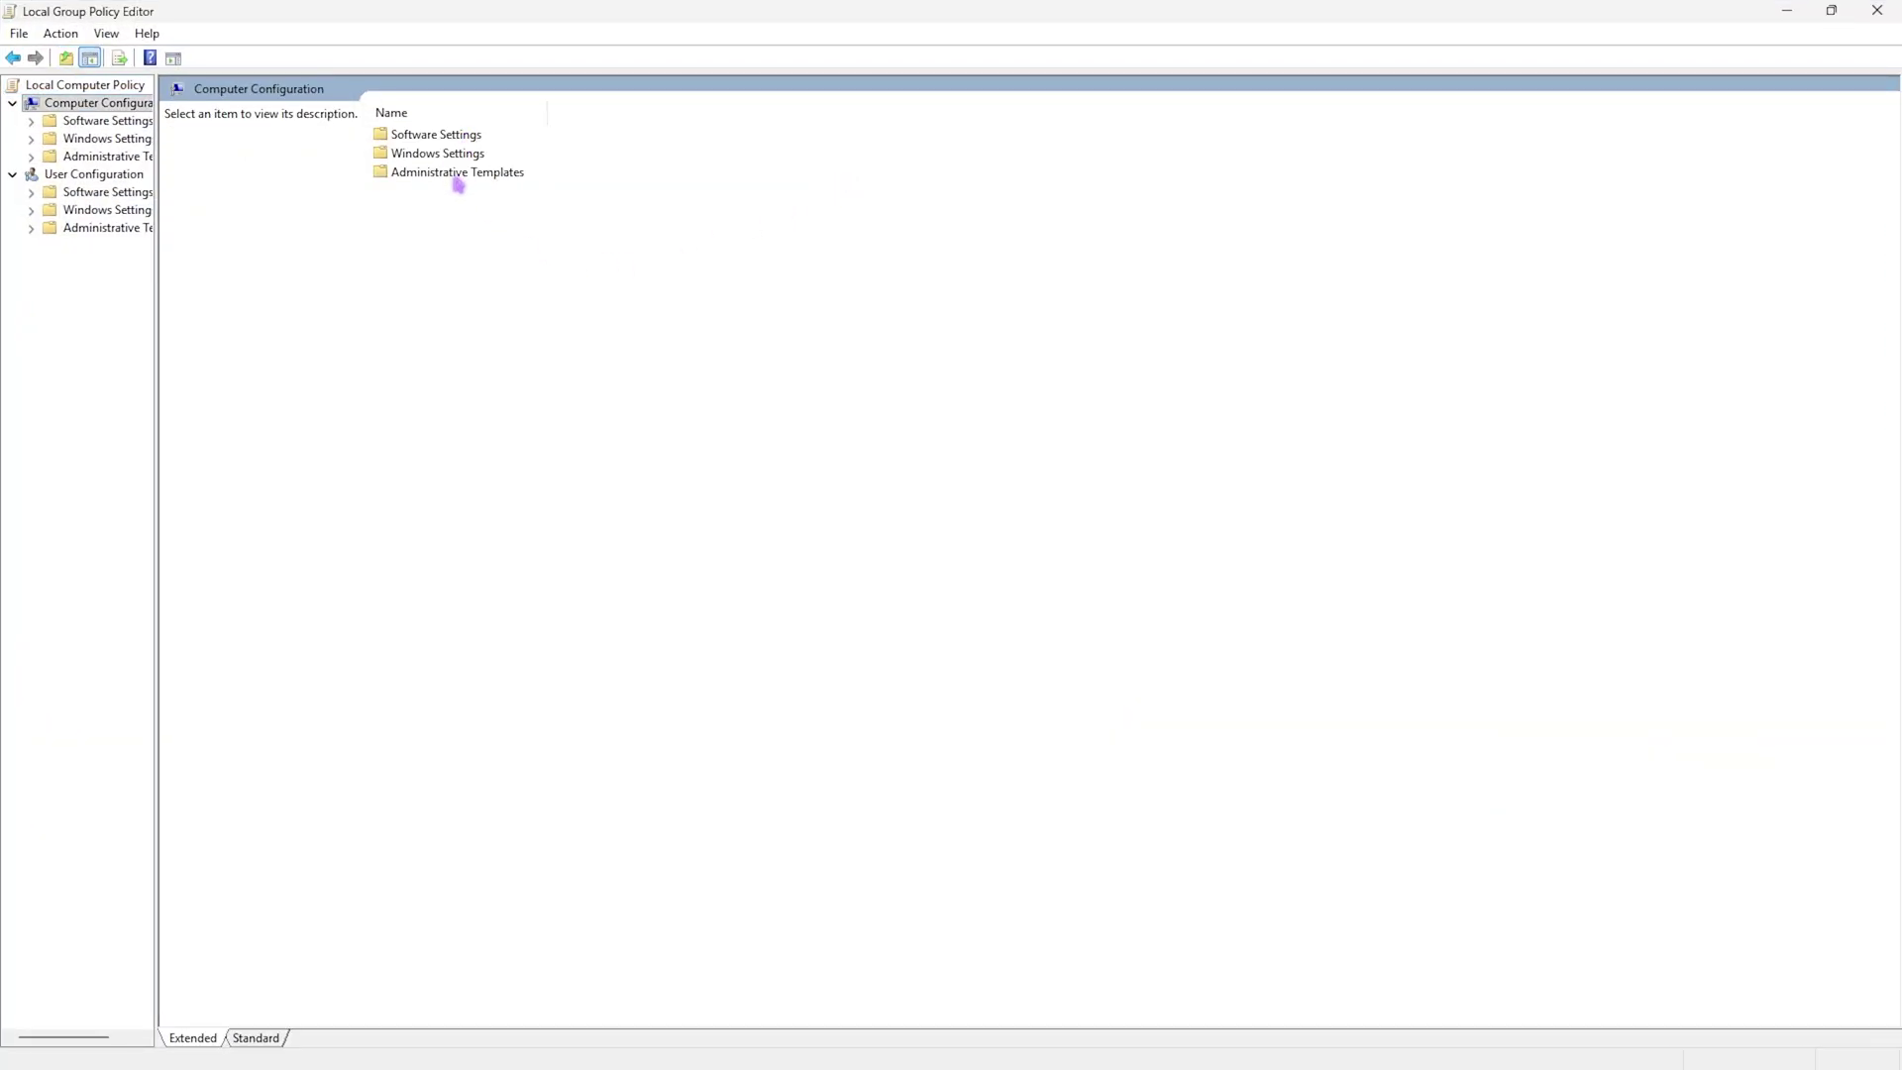
double_click(456, 178)
double_click(443, 268)
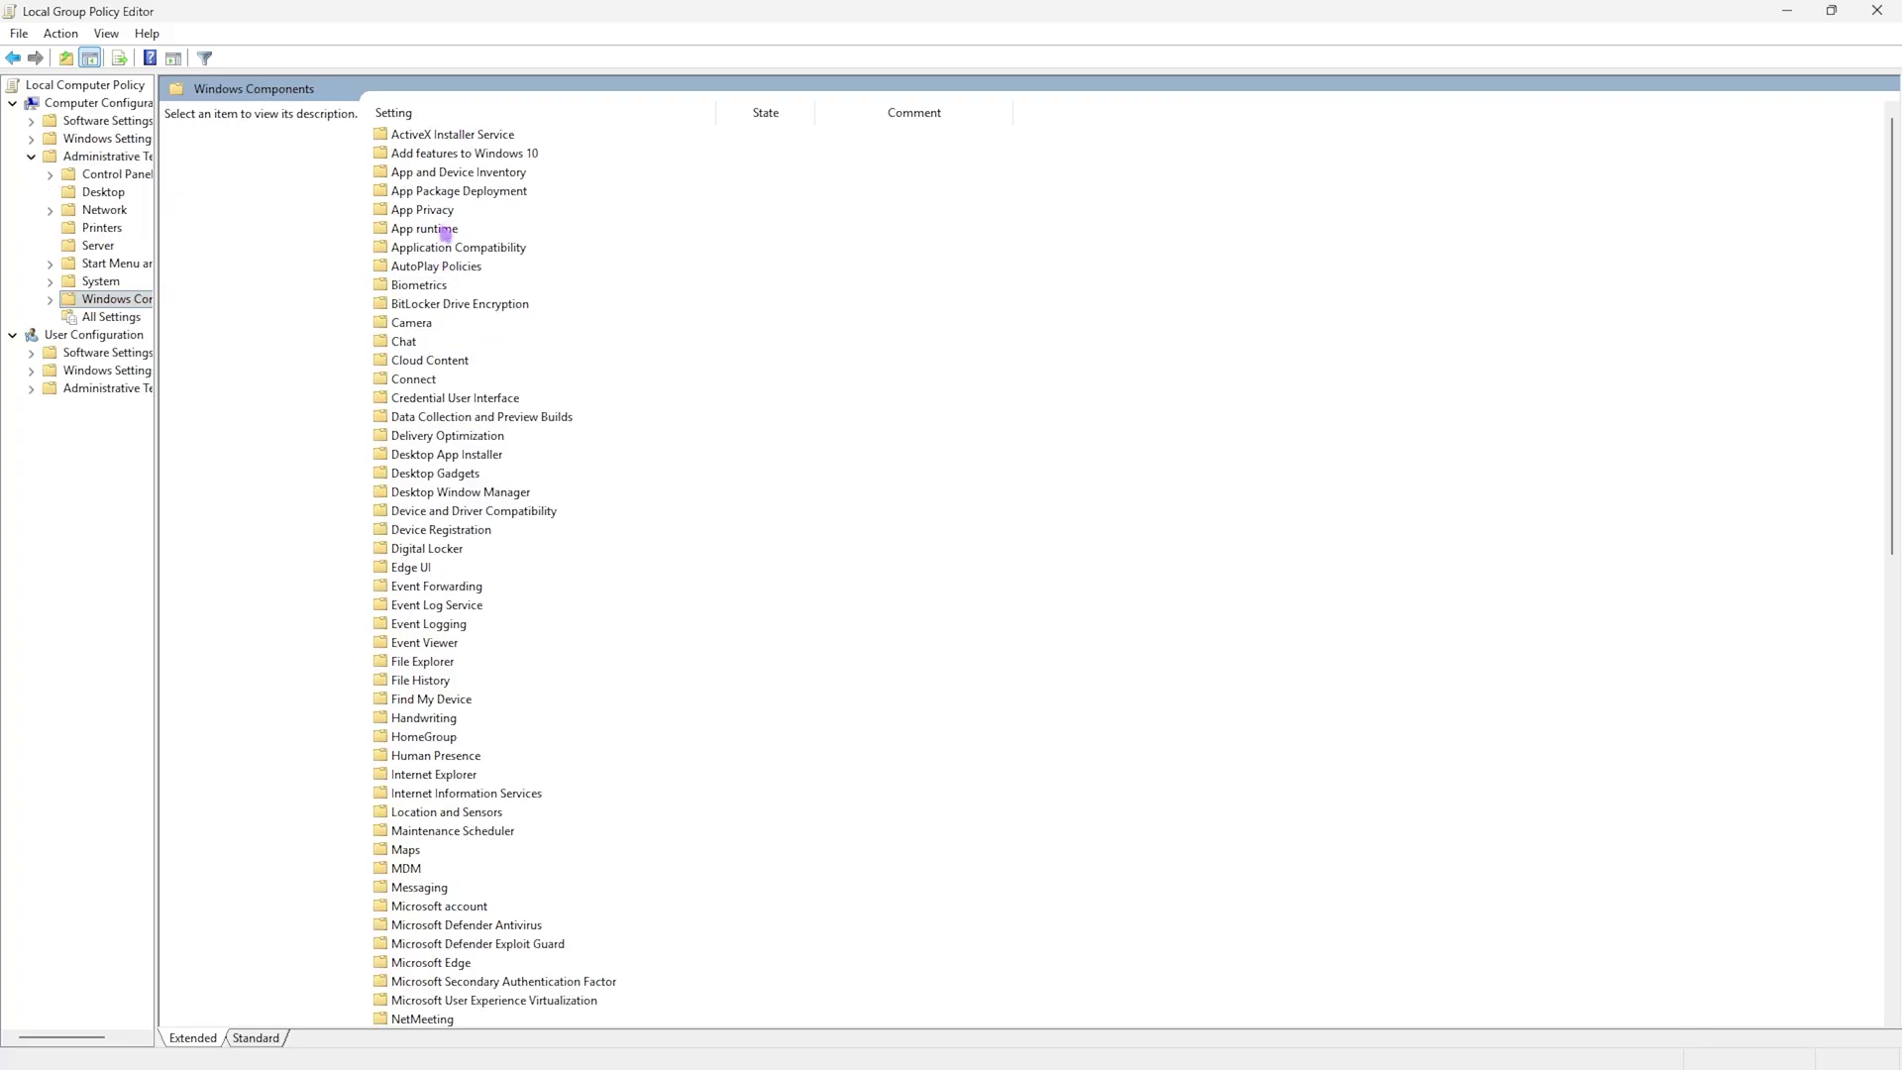
double_click(446, 211)
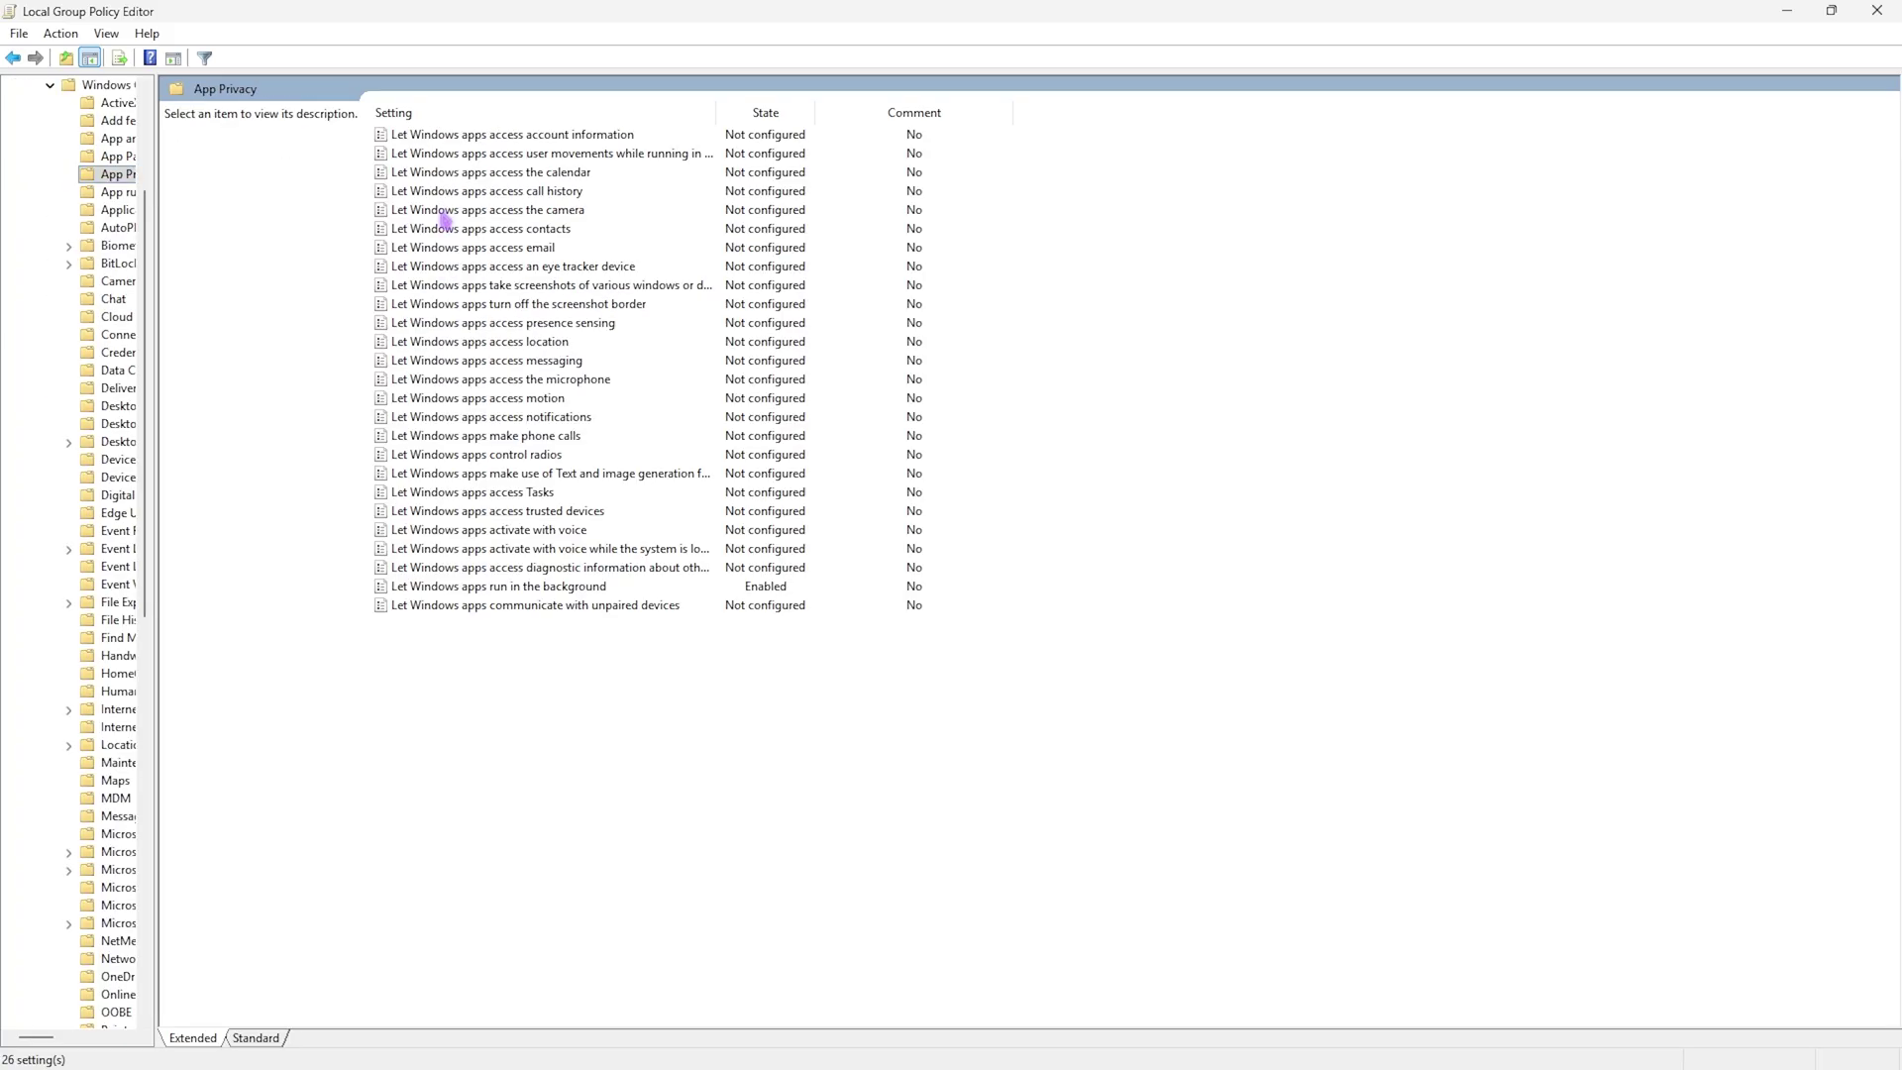
- Keep 'Let Windows apps run in the background' Enabled with Force Deny for all apps
double_click(471, 589)
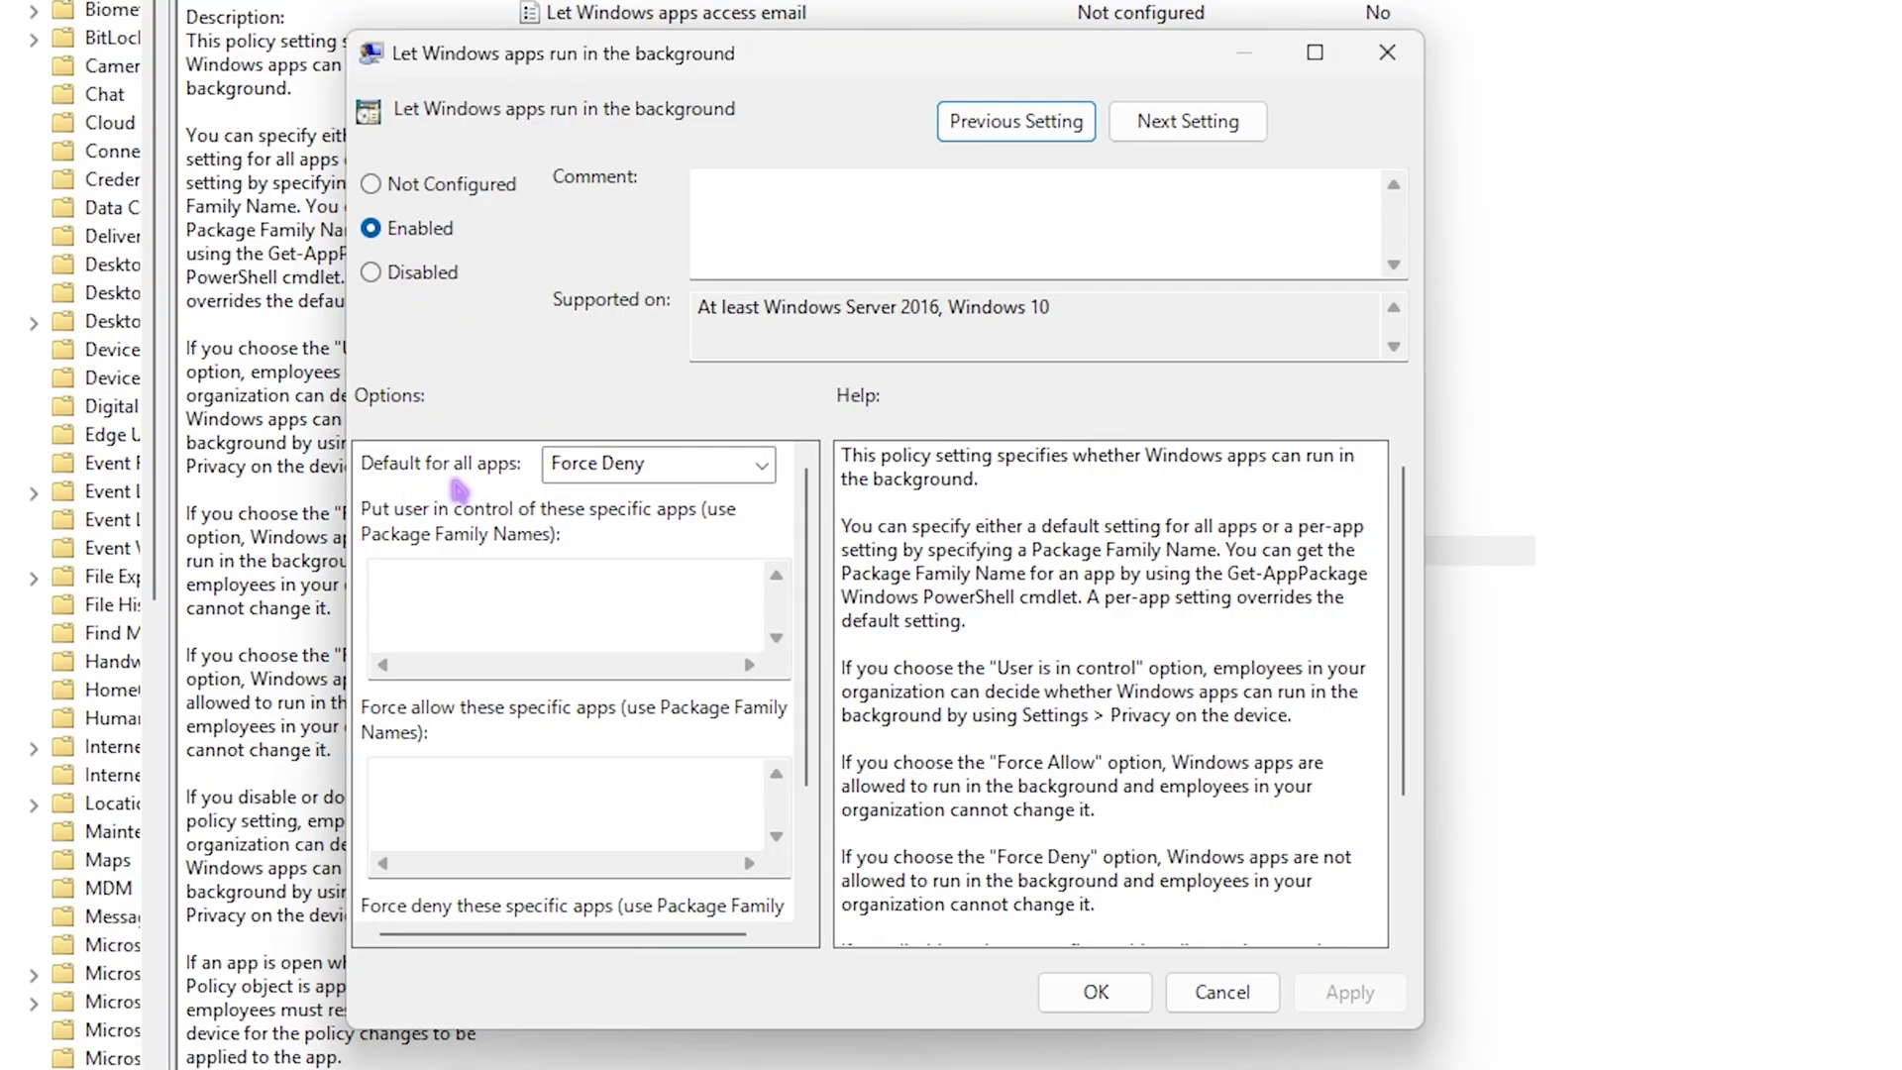
left_click(706, 466)
left_click(594, 554)
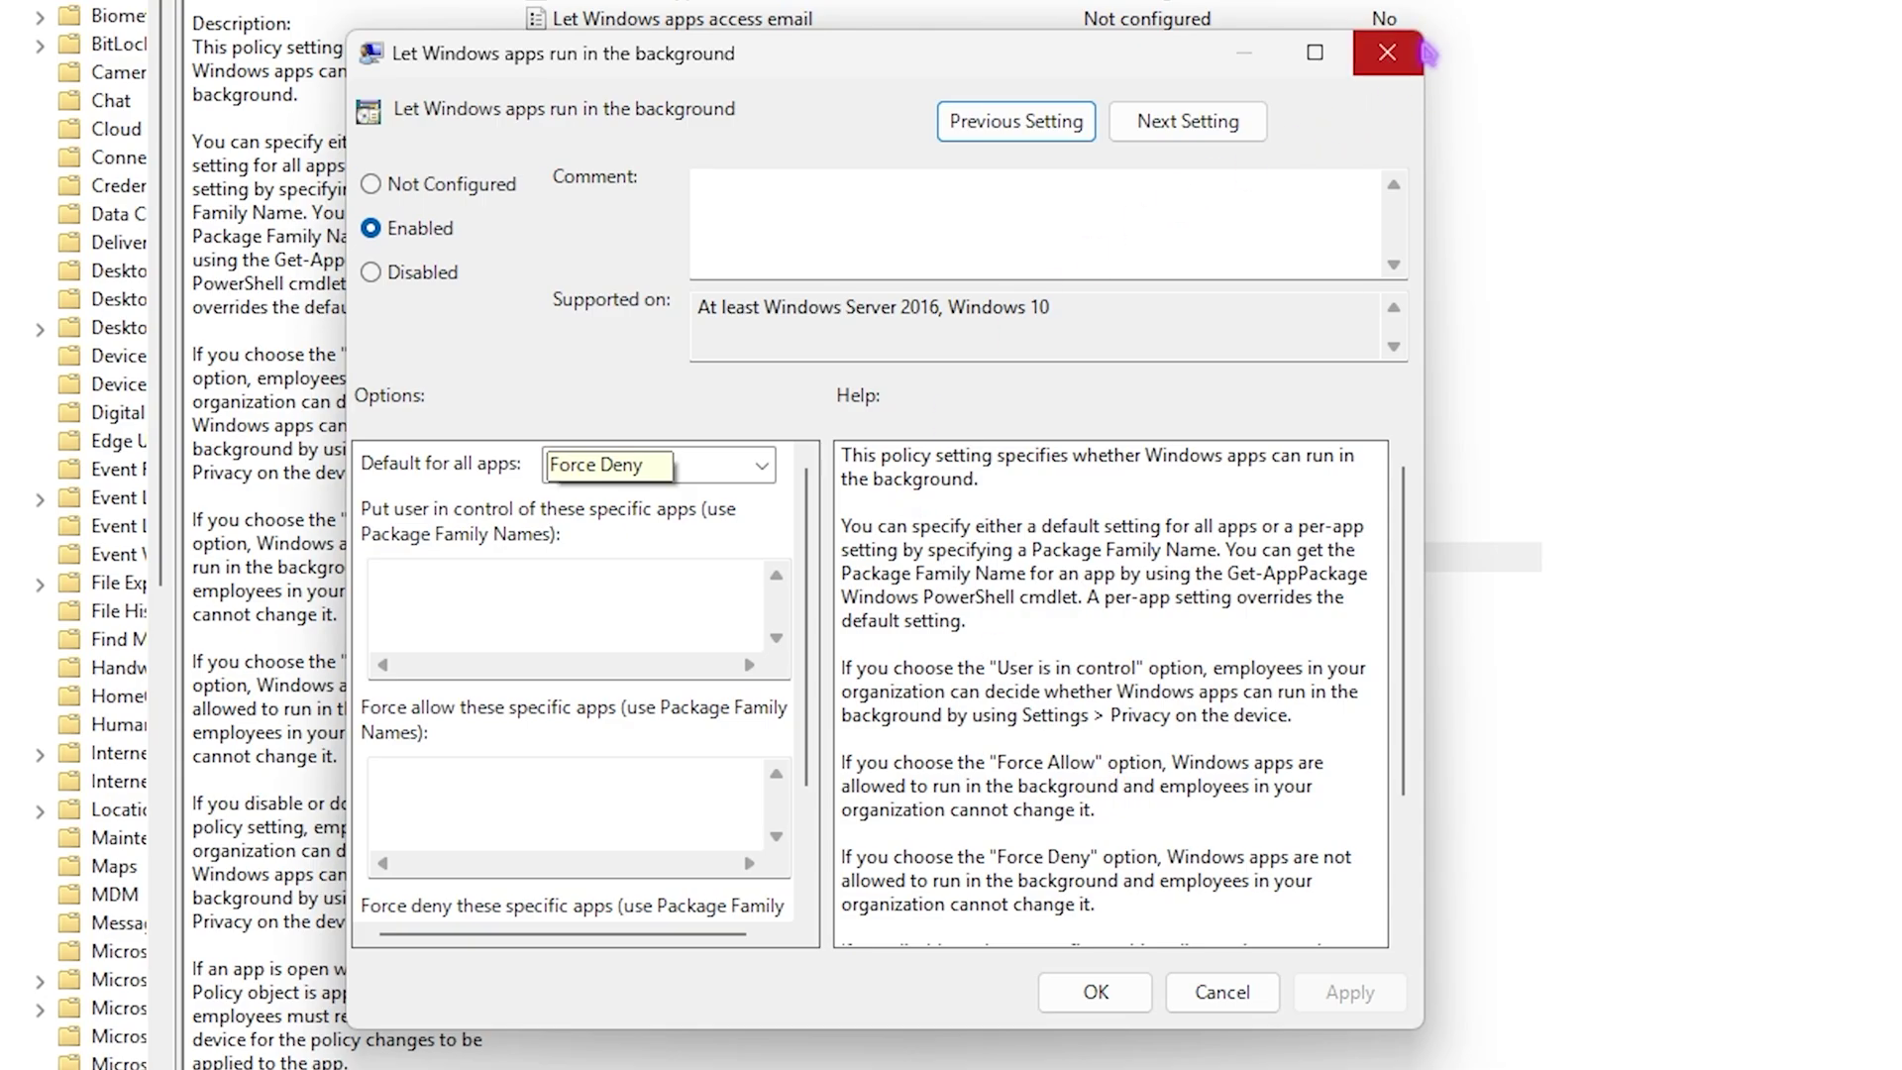
left_click(1387, 52)
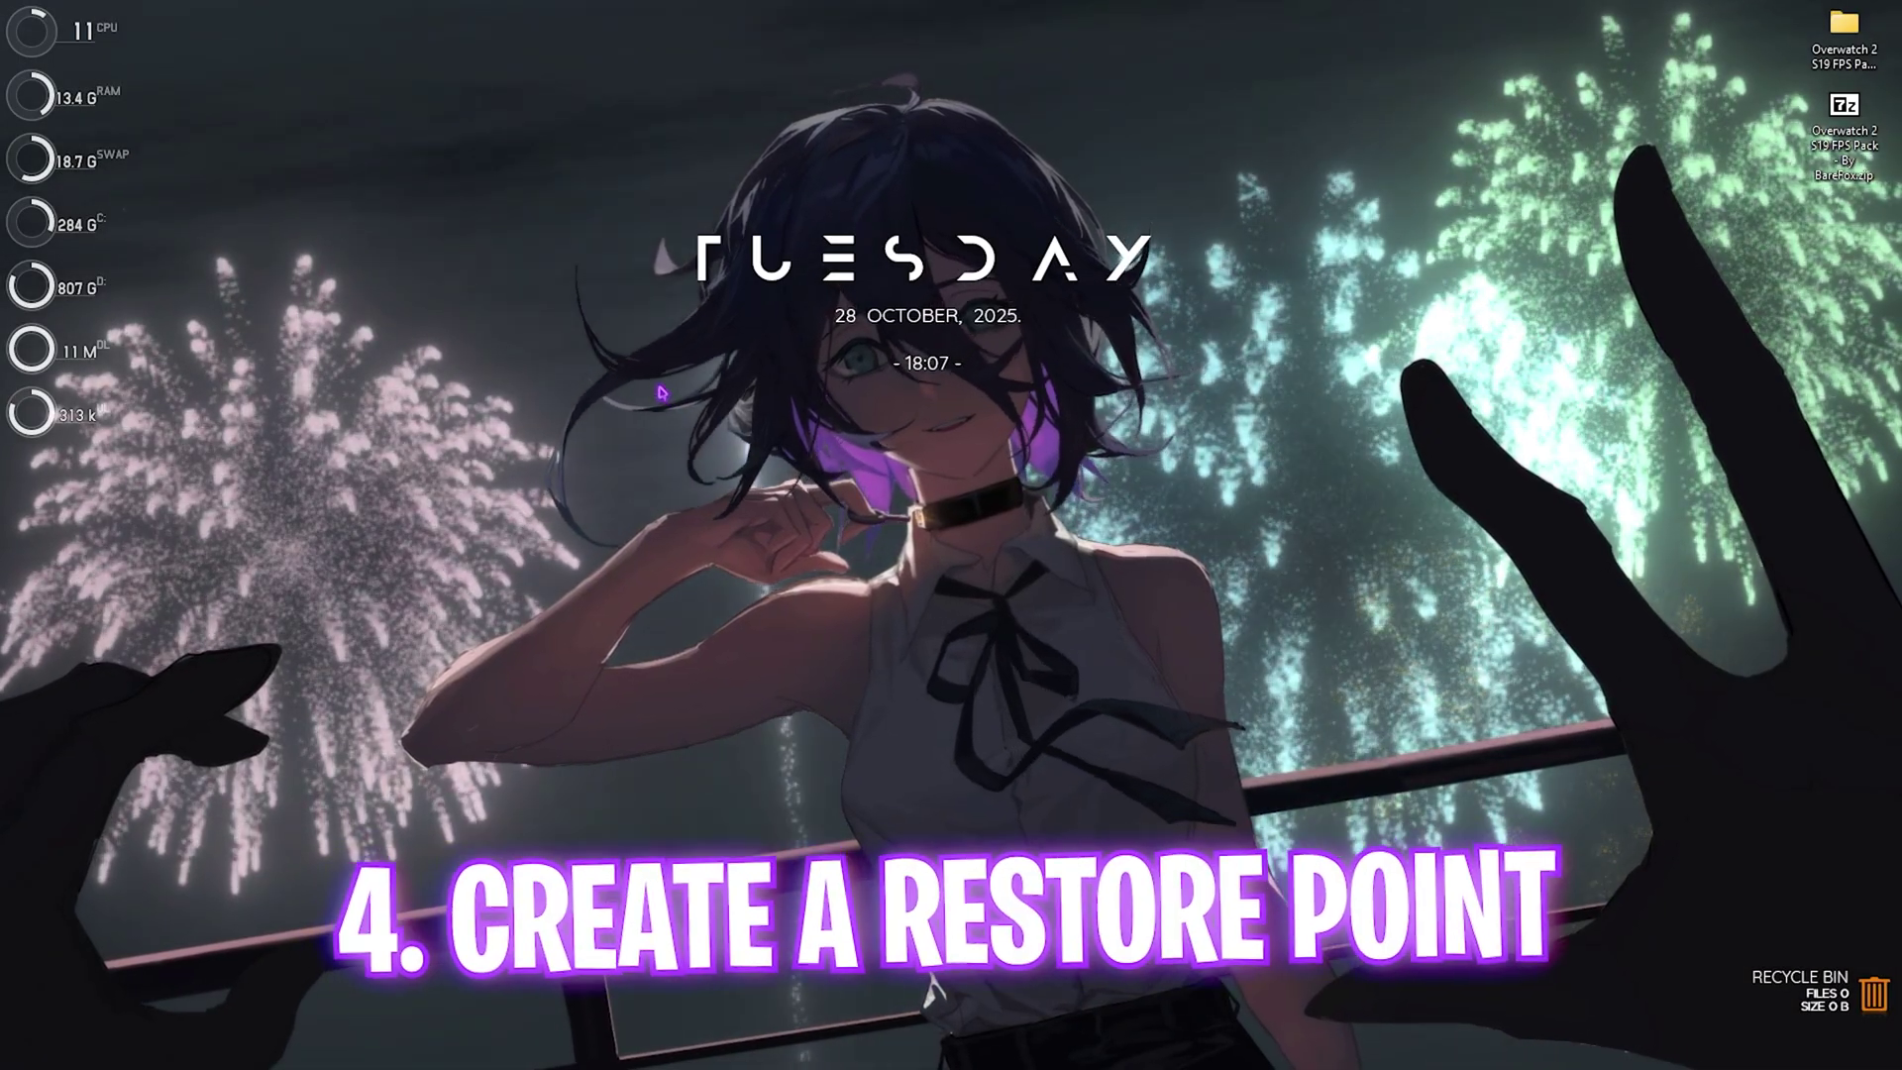
- Create a restore point described as 'OW2' and close System Properties
key("super")
type("cre")
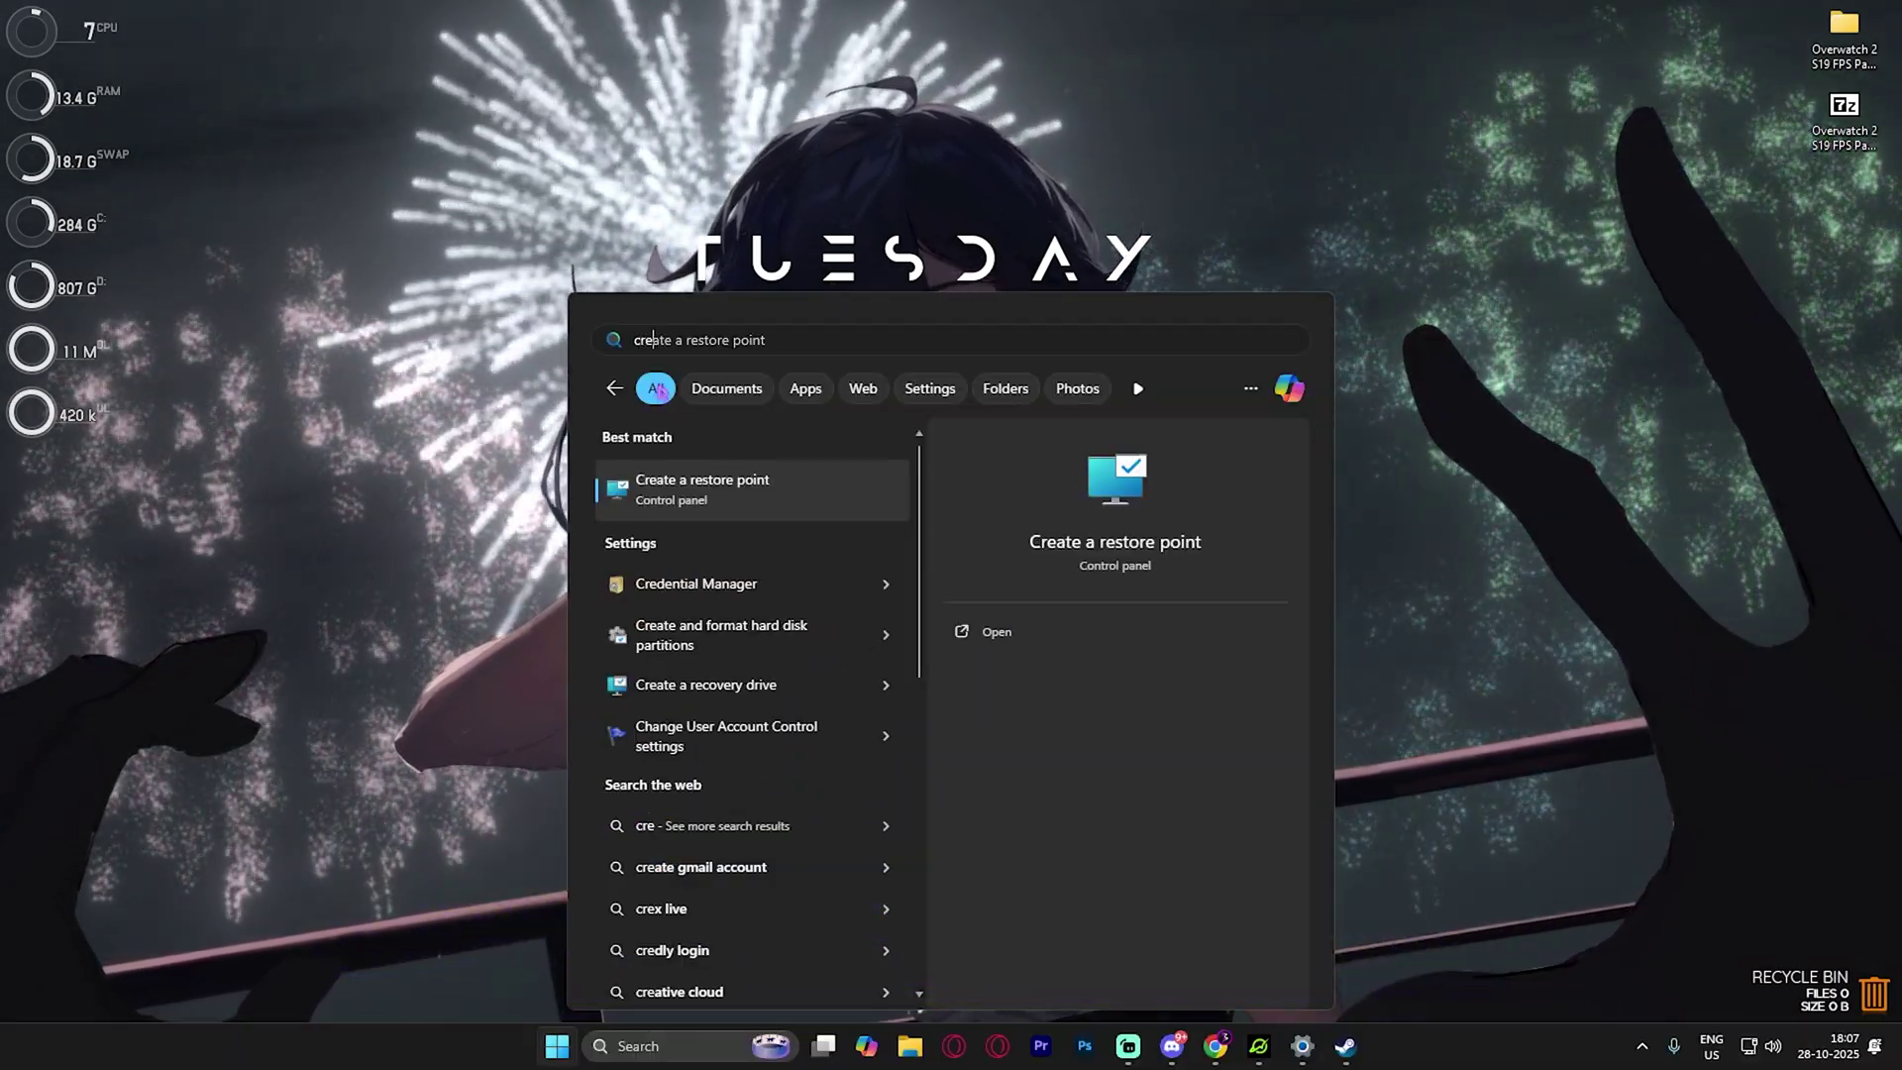
key("Return")
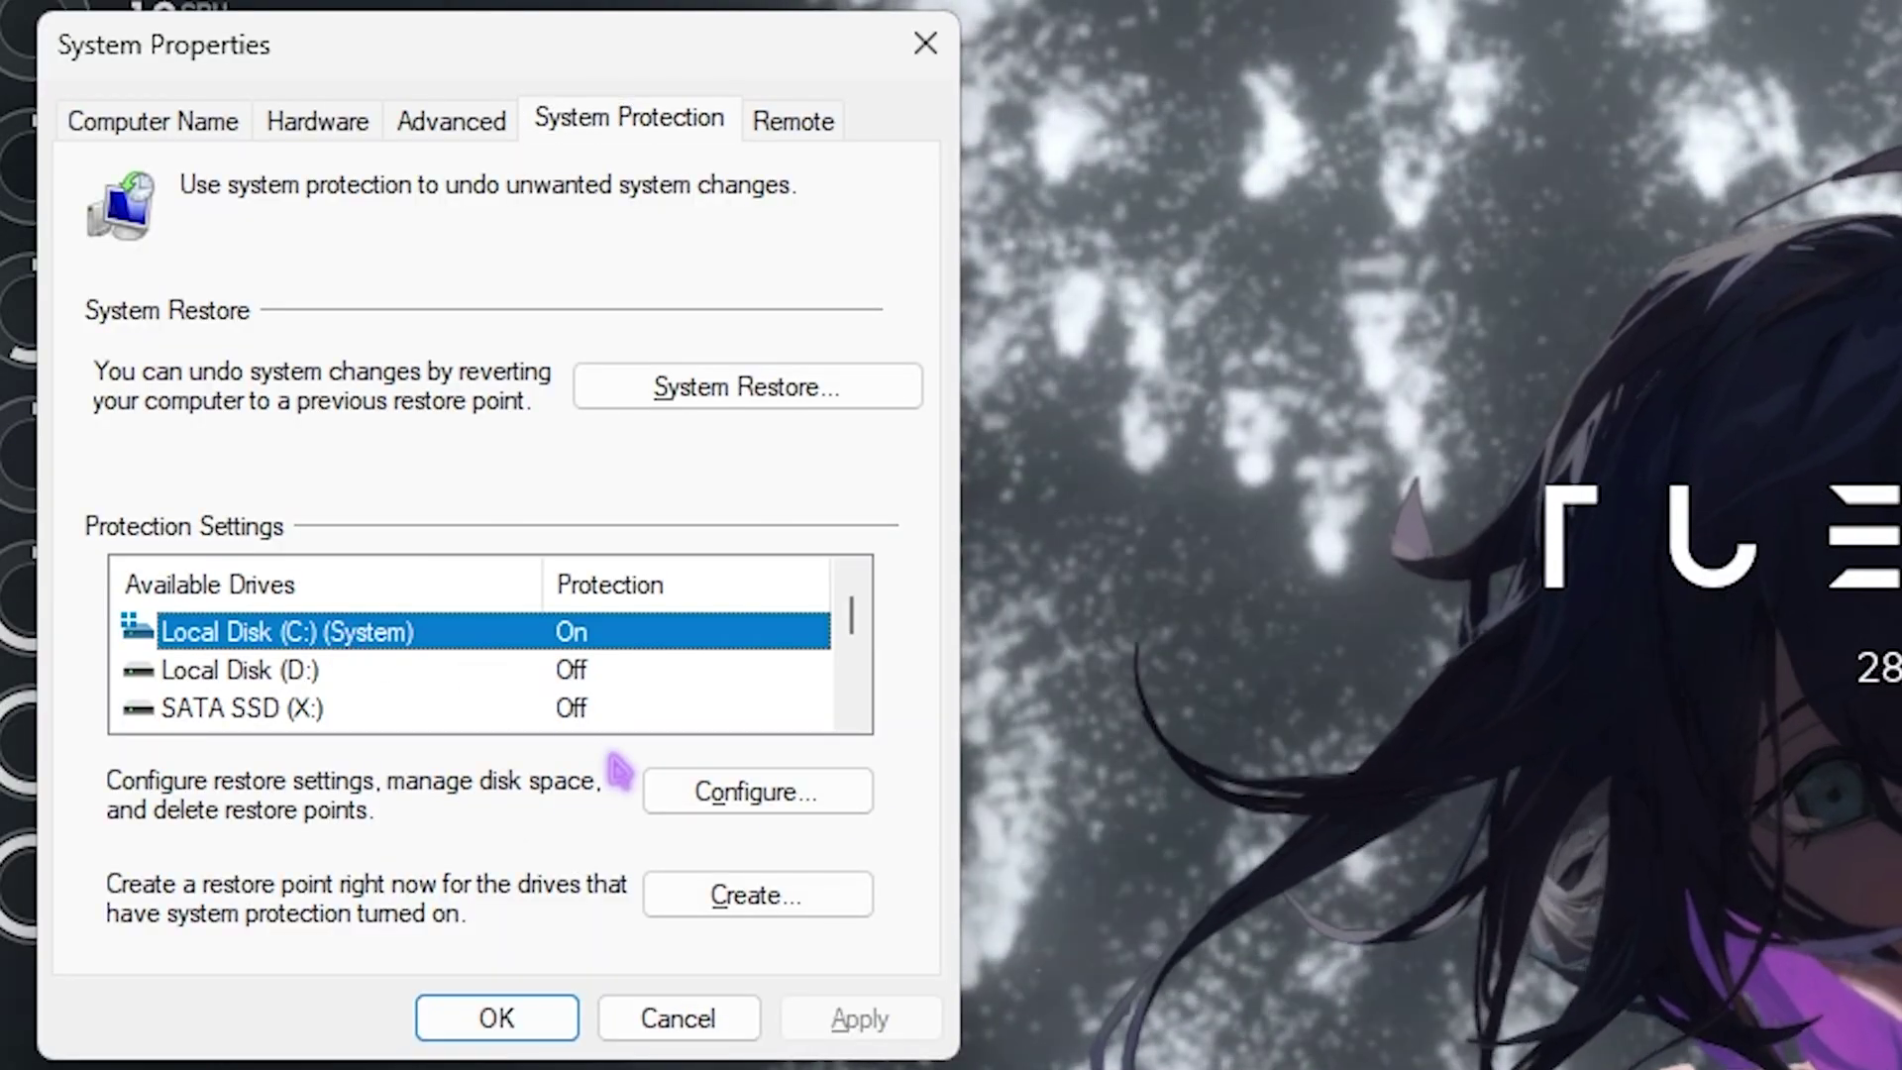
left_click(726, 910)
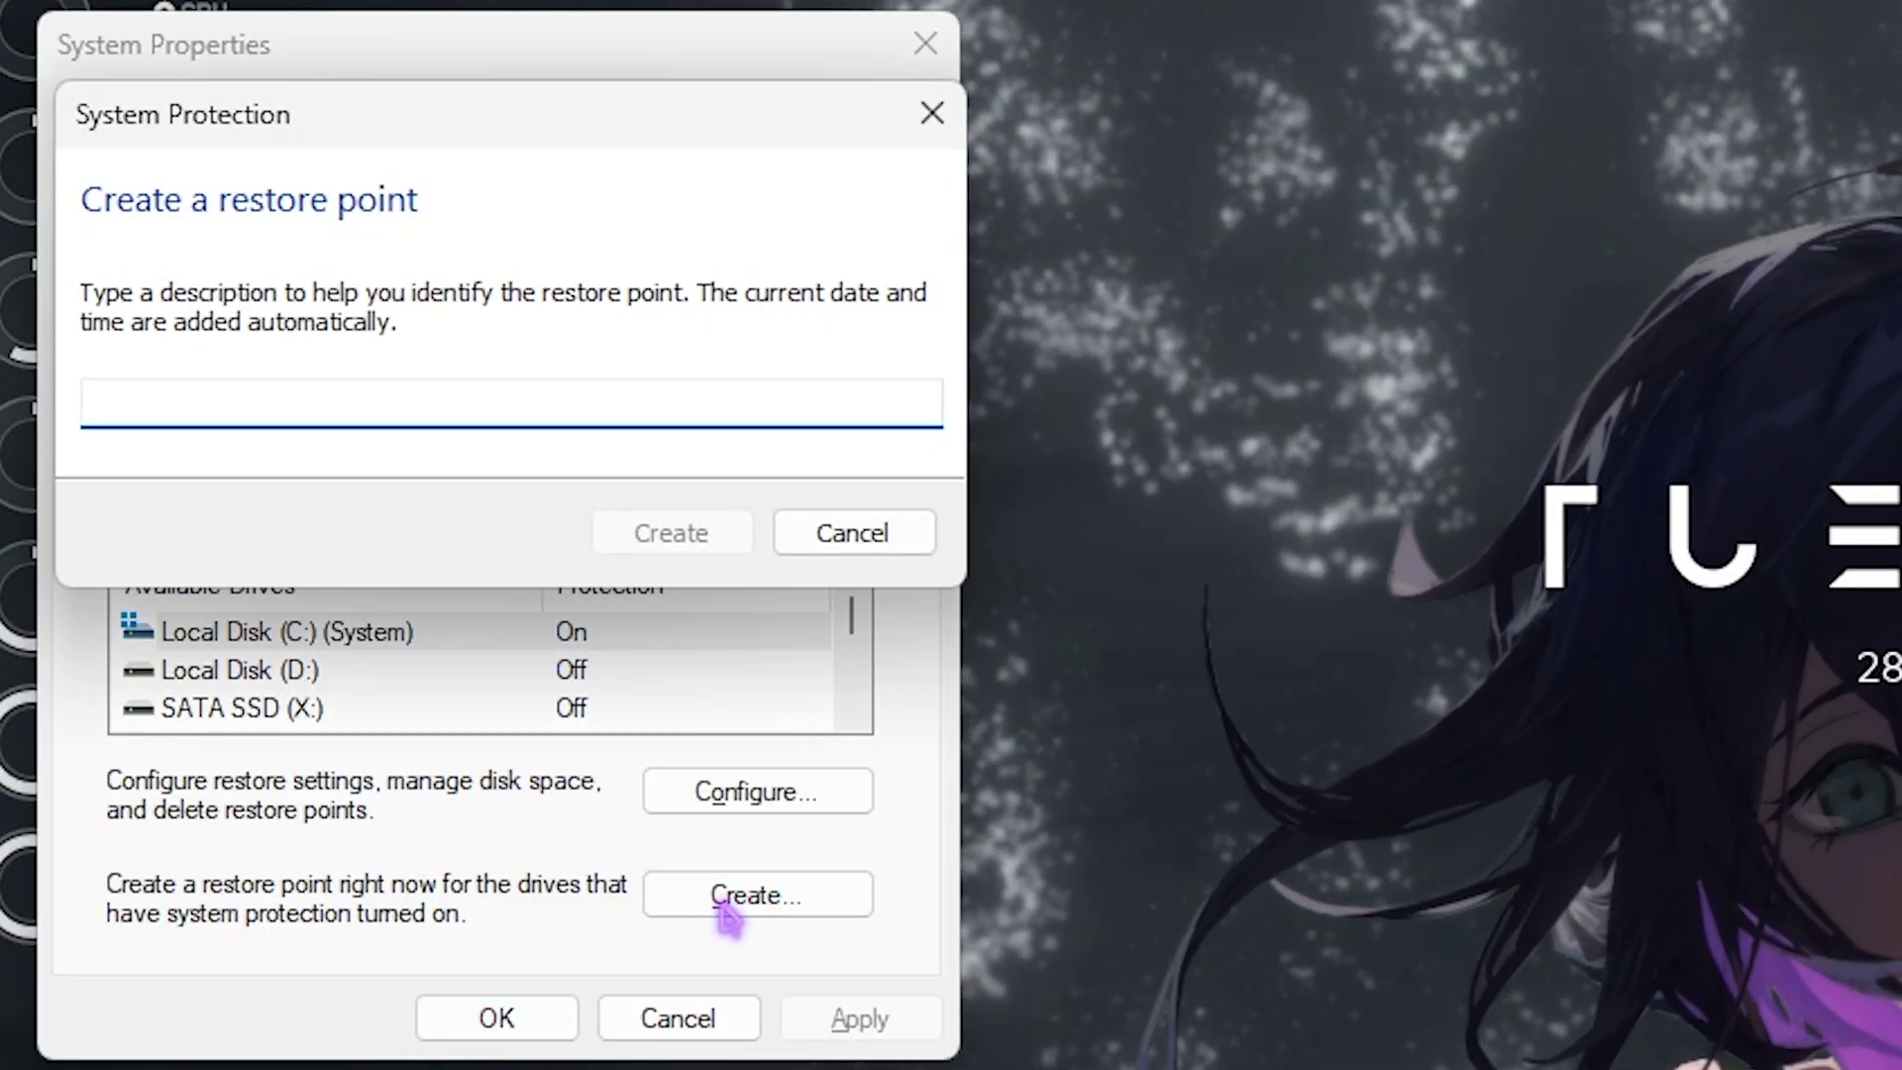
type("OW2")
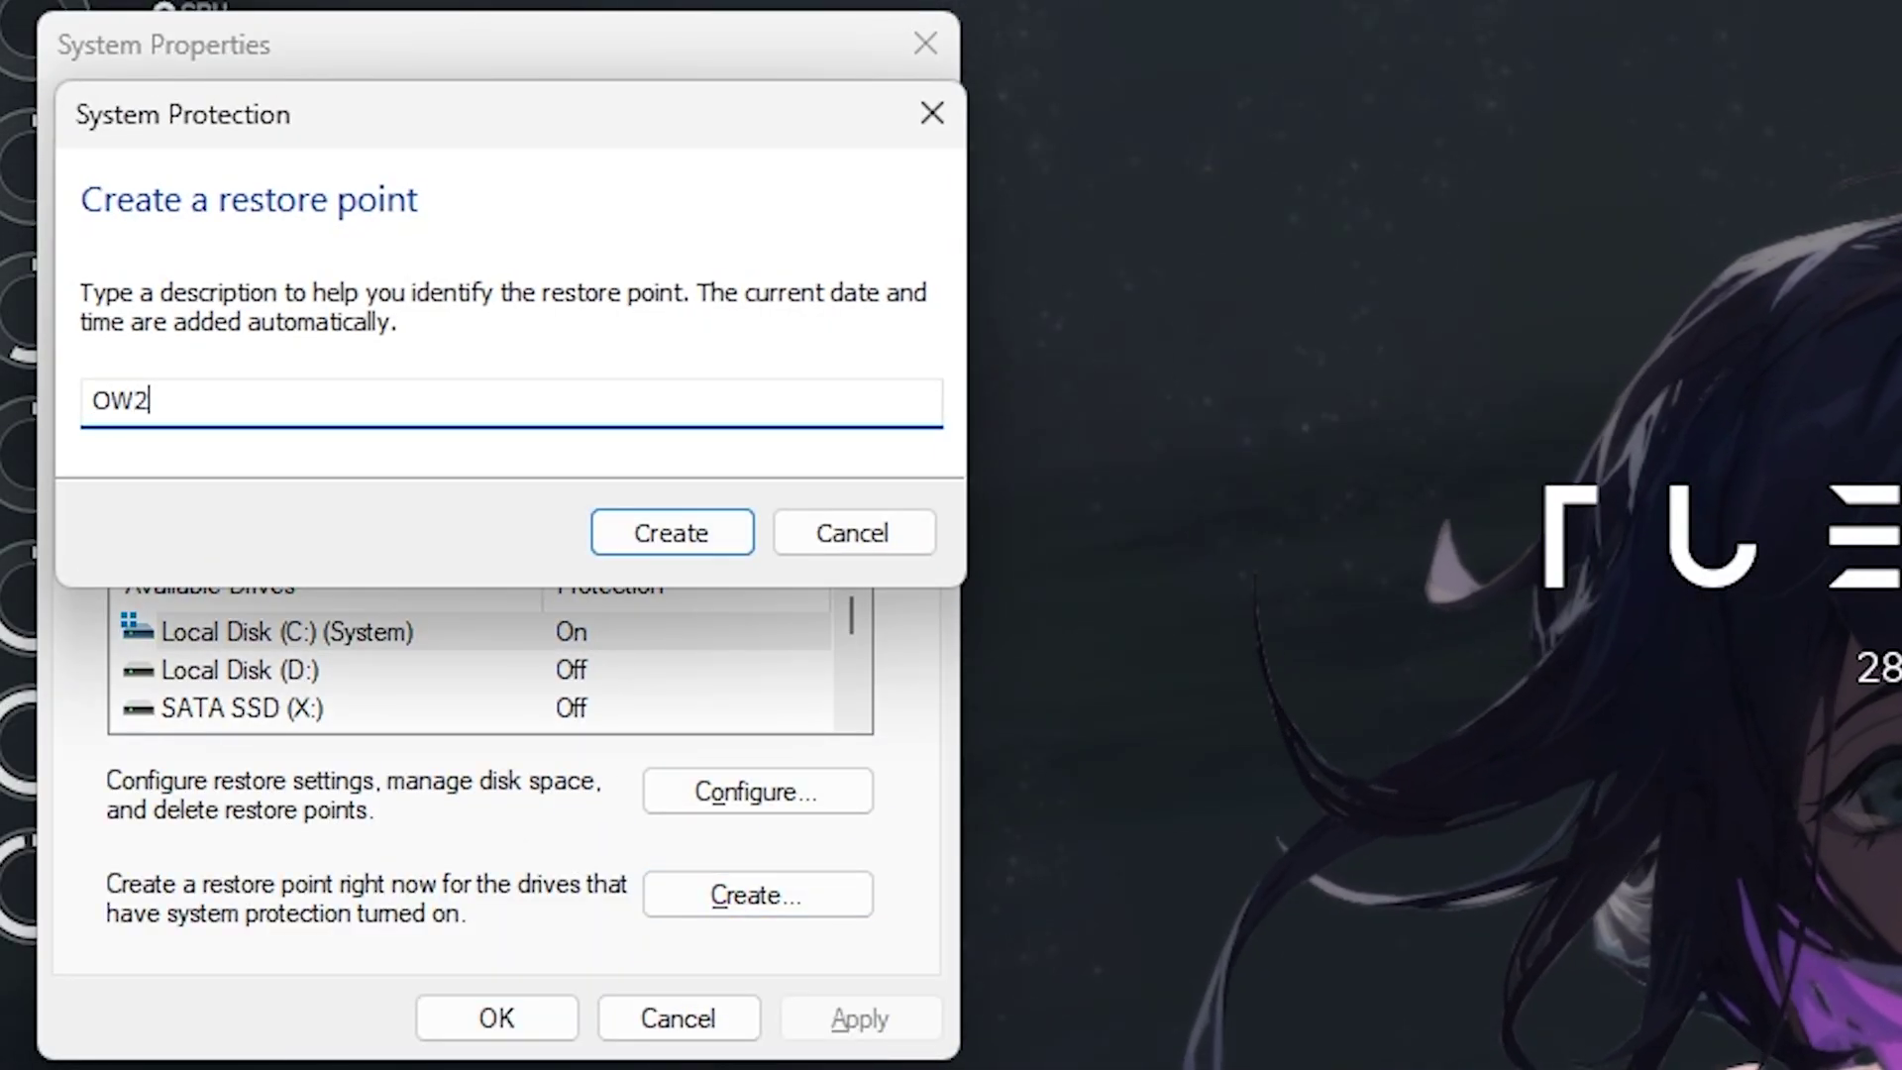
key("Return")
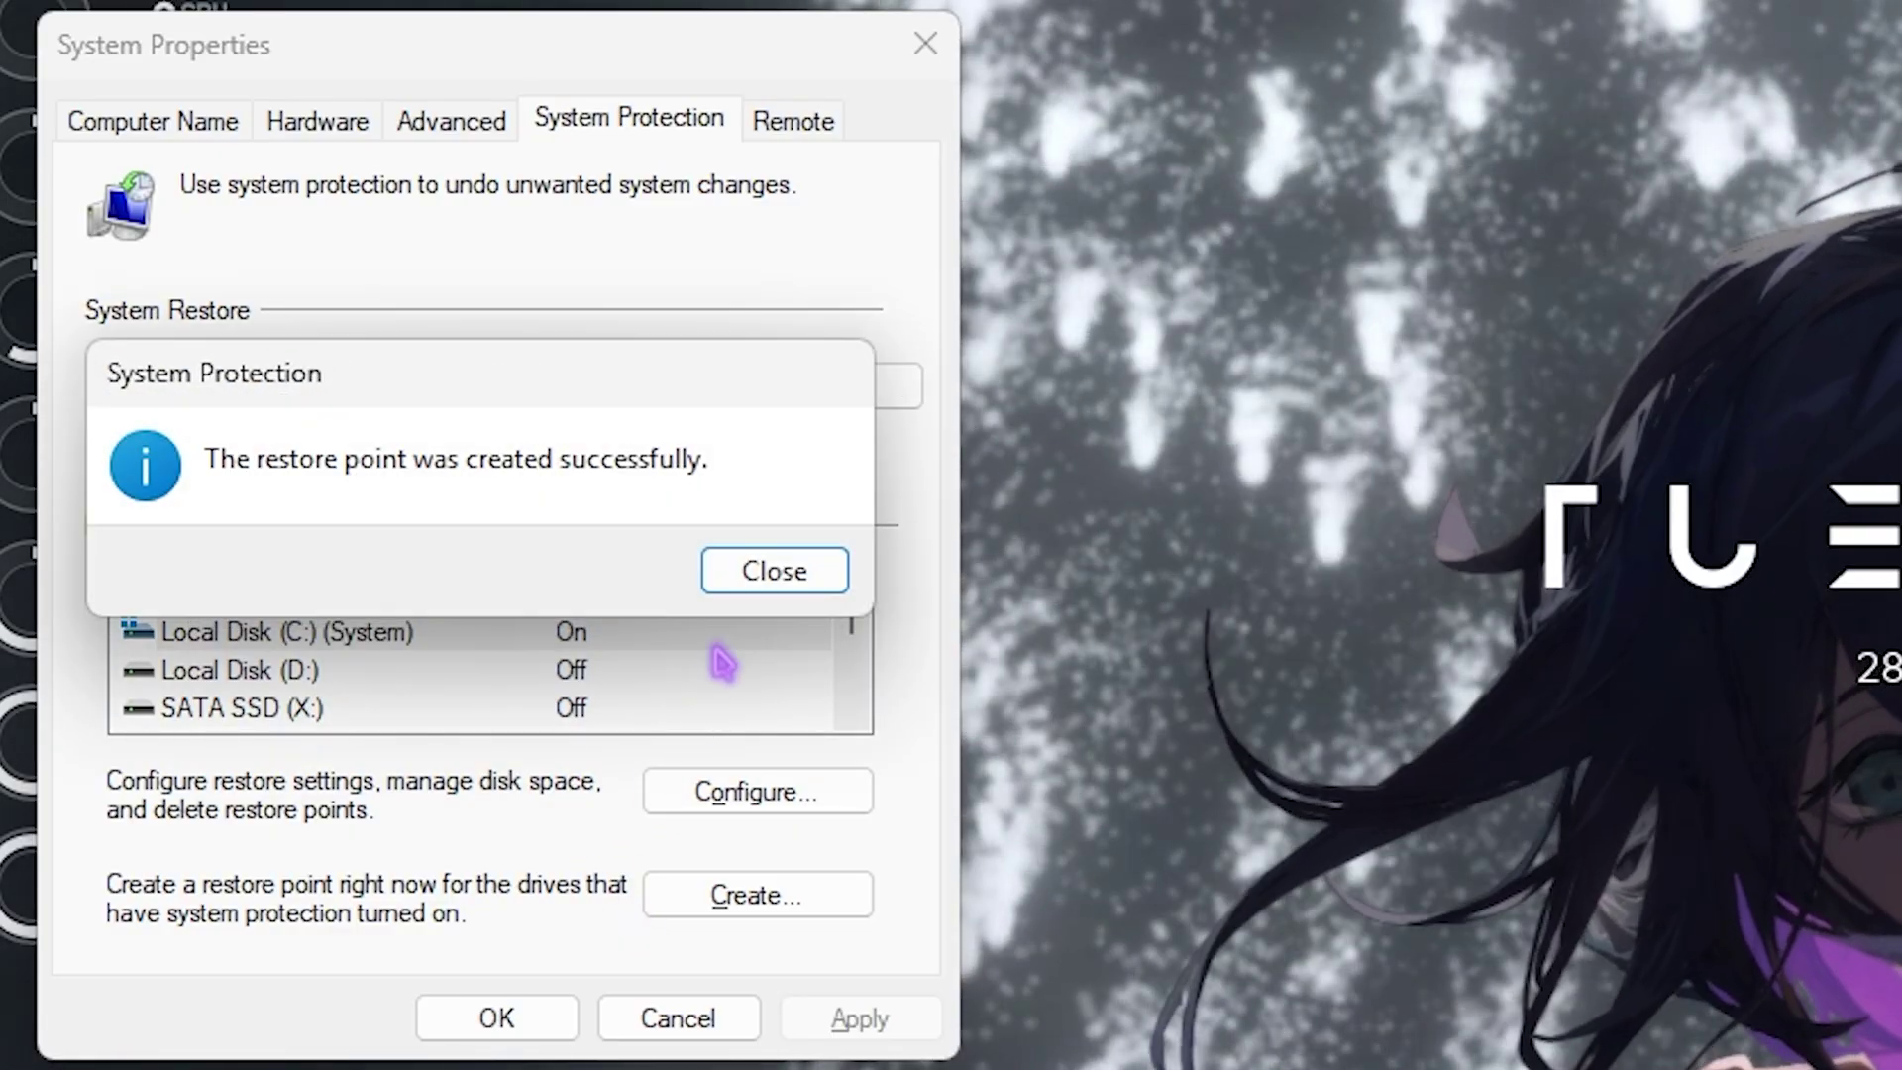
left_click(761, 563)
left_click(916, 45)
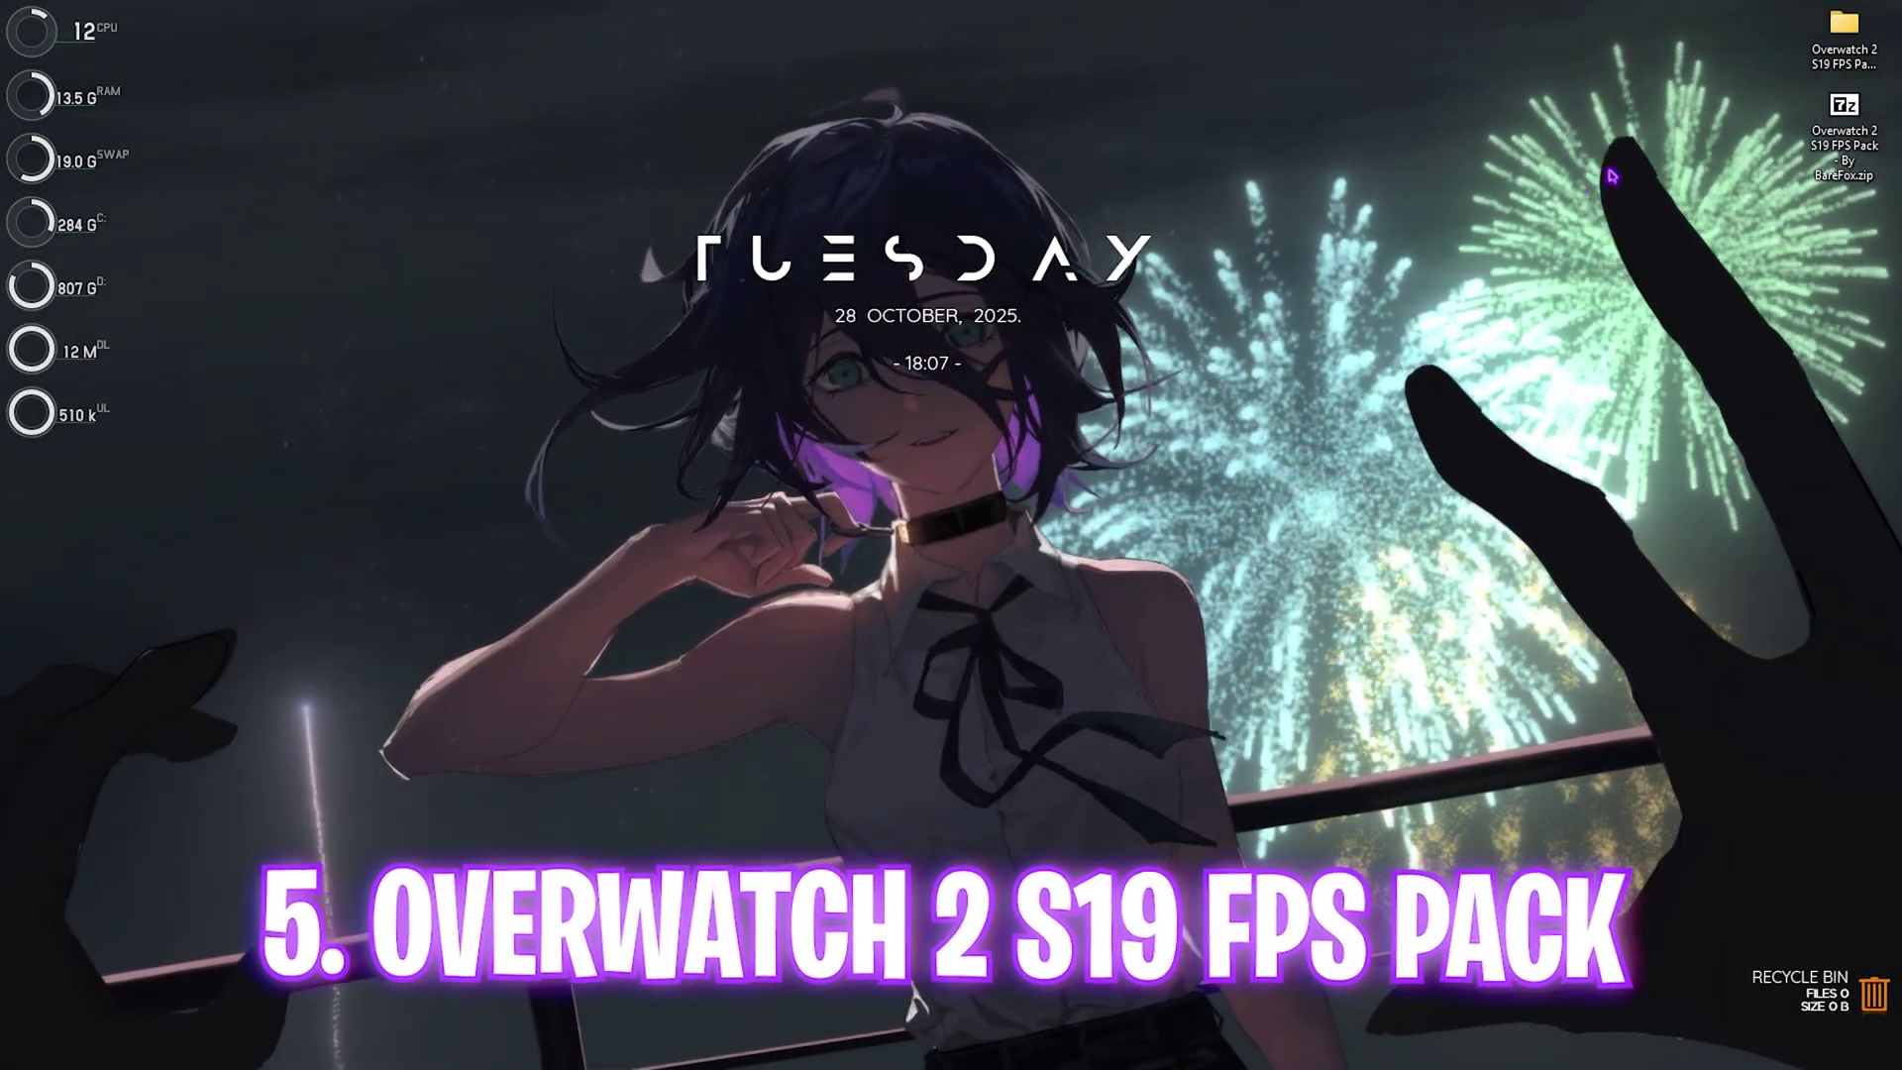
- Look through the FPS pack's 1 - CPU Priority INTEL and AMD folders
double_click(1834, 44)
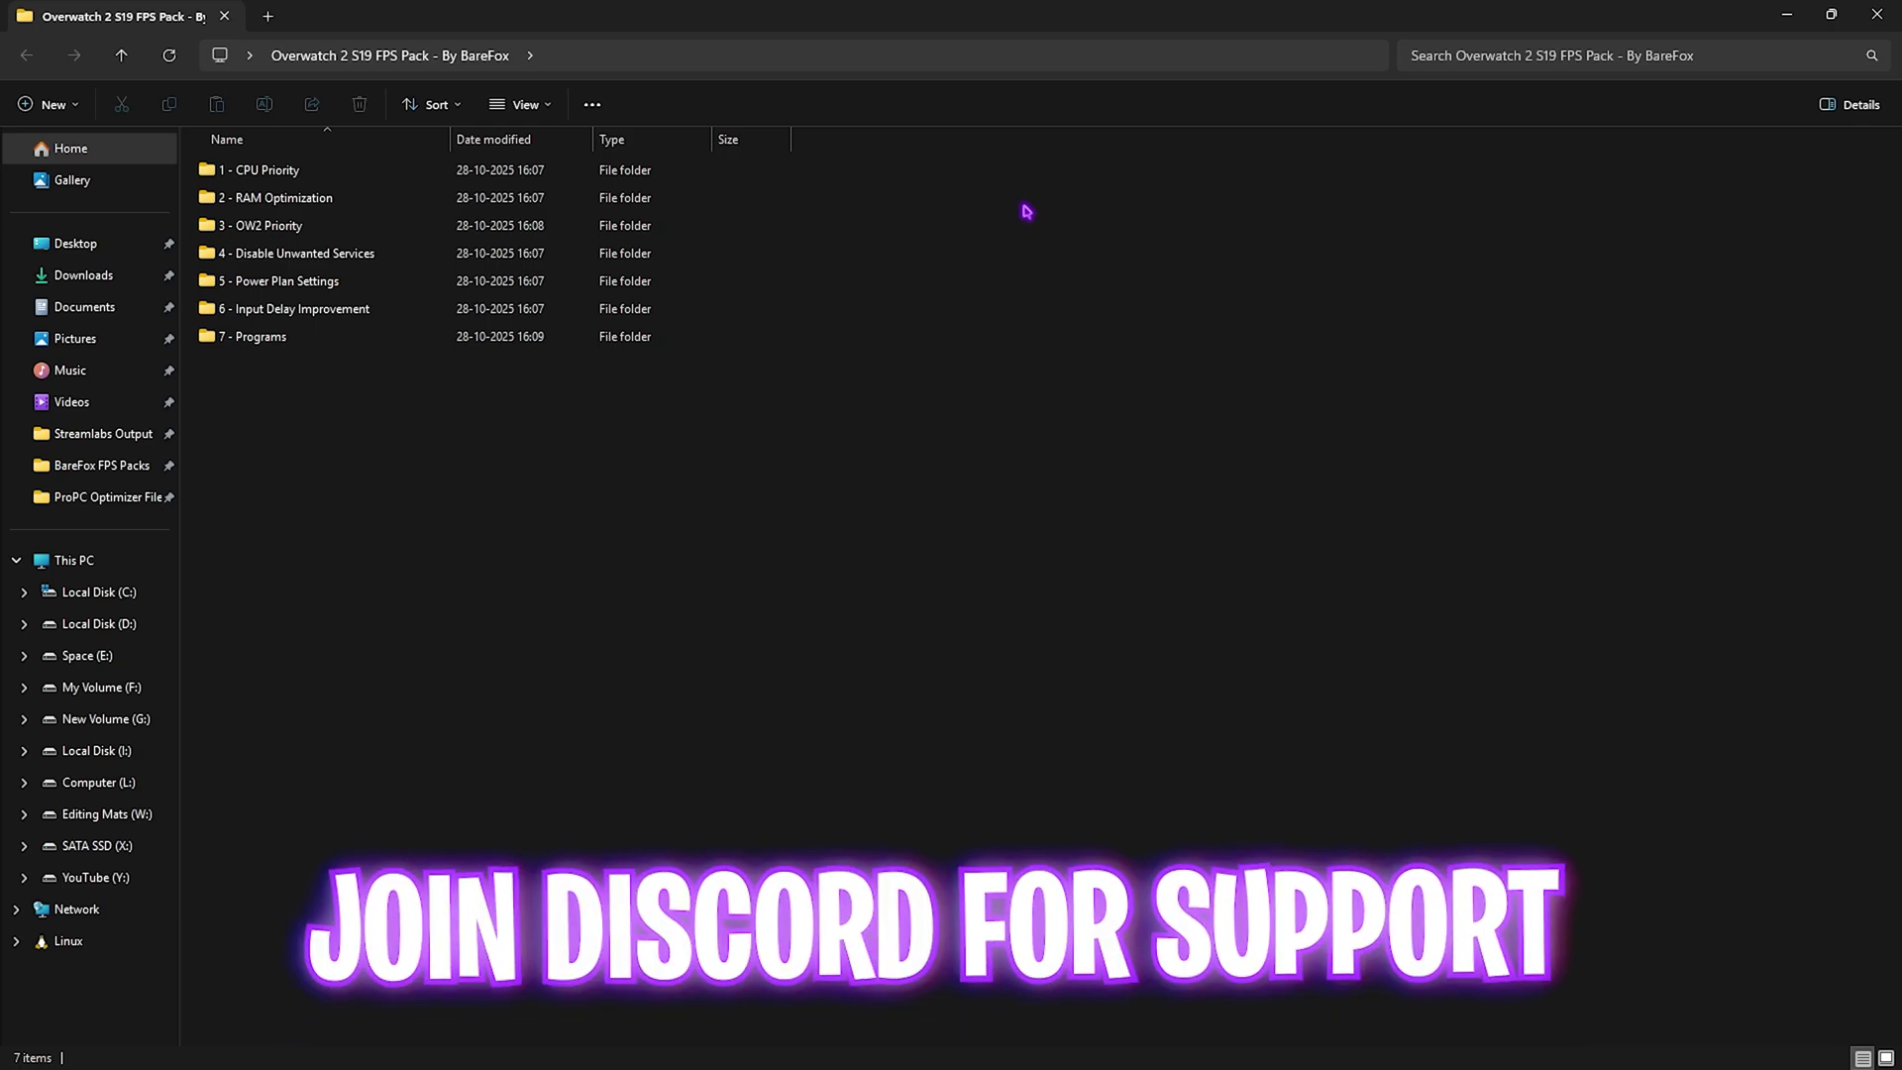
left_click_drag(298, 412, 250, 148)
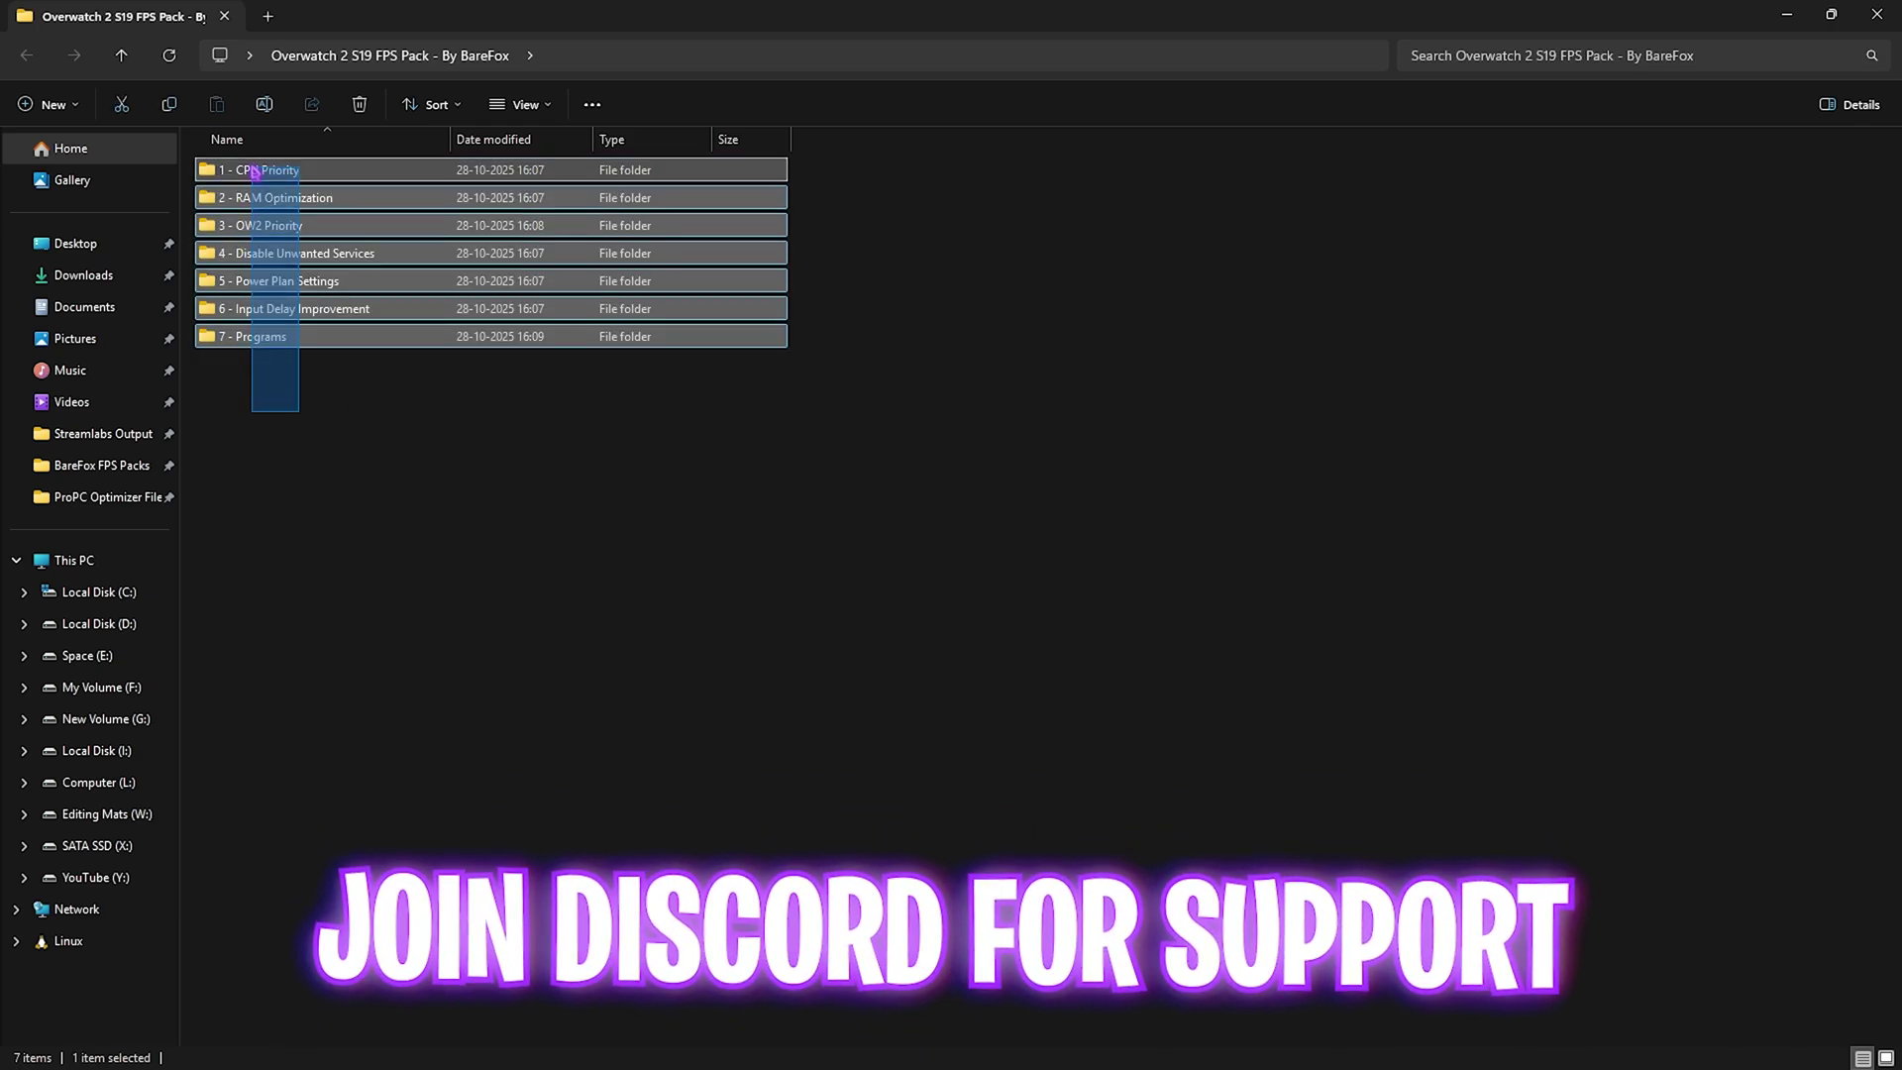
left_click(310, 420)
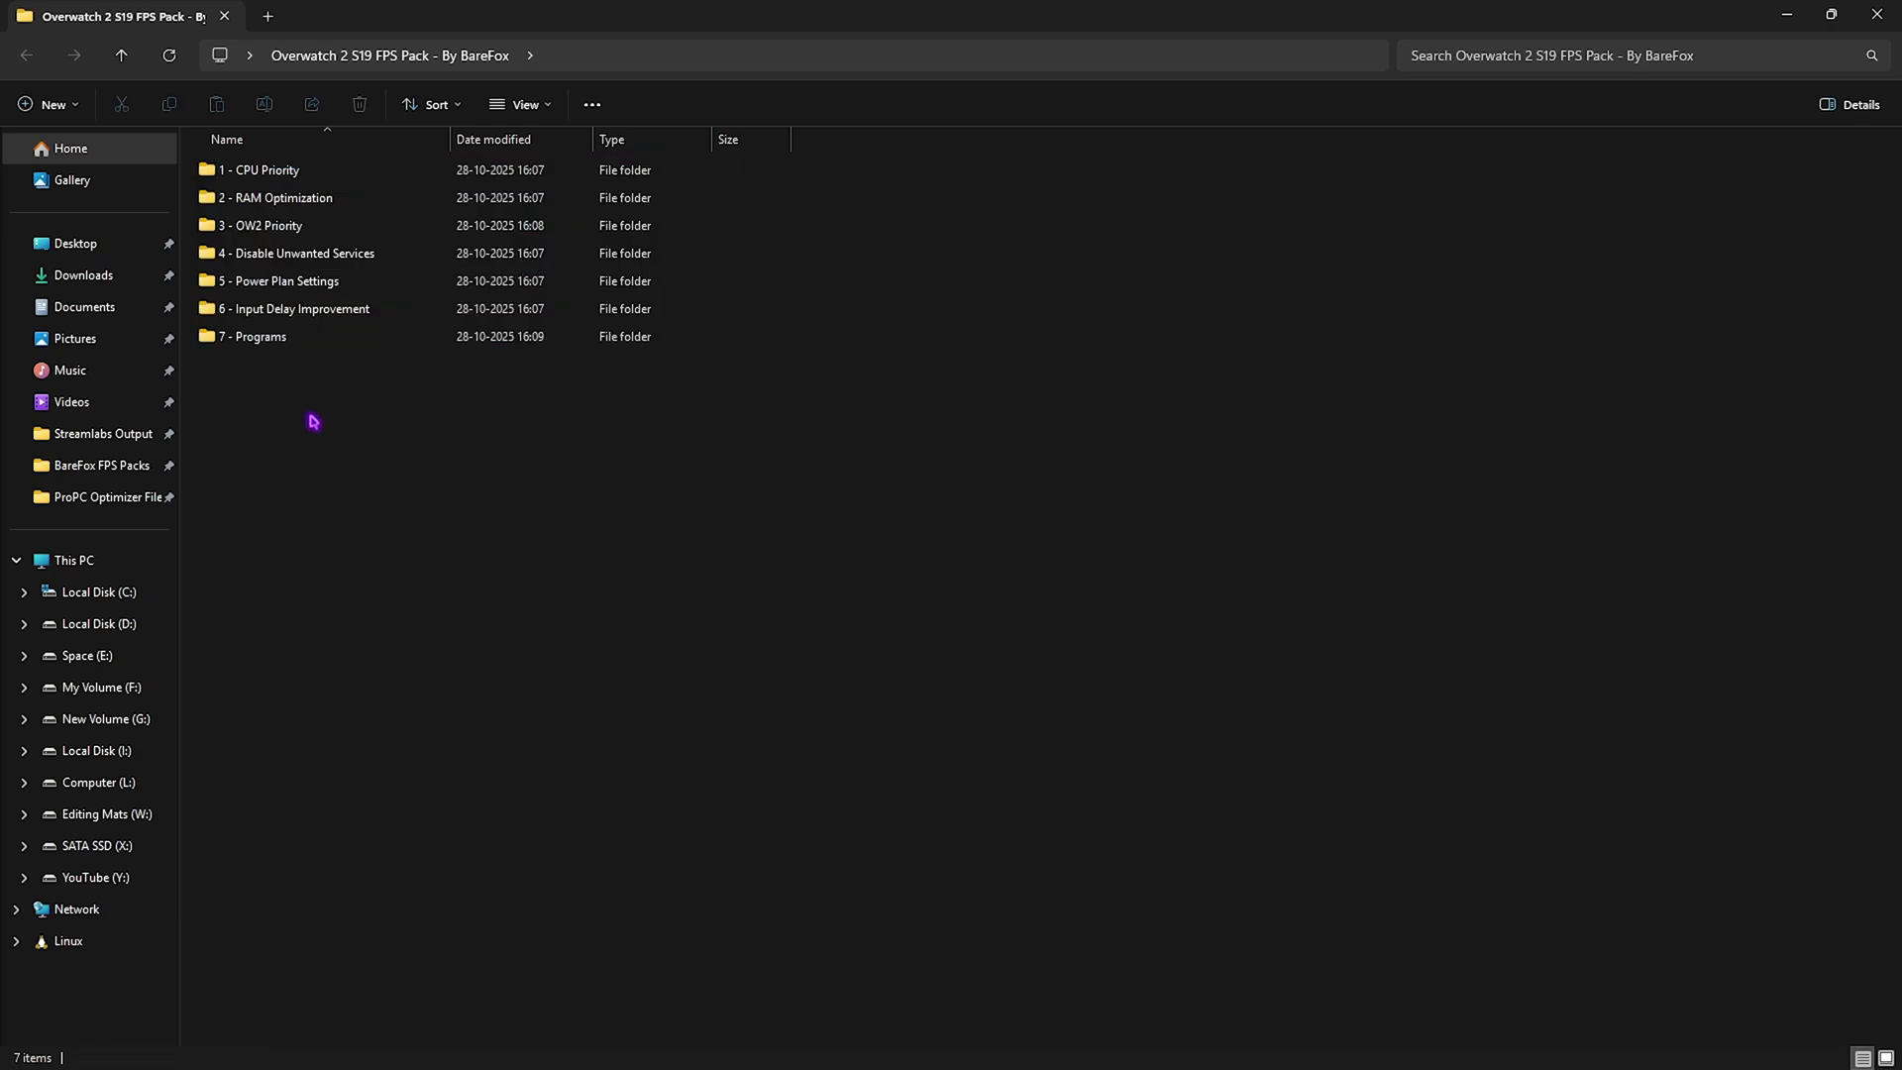
double_click(288, 171)
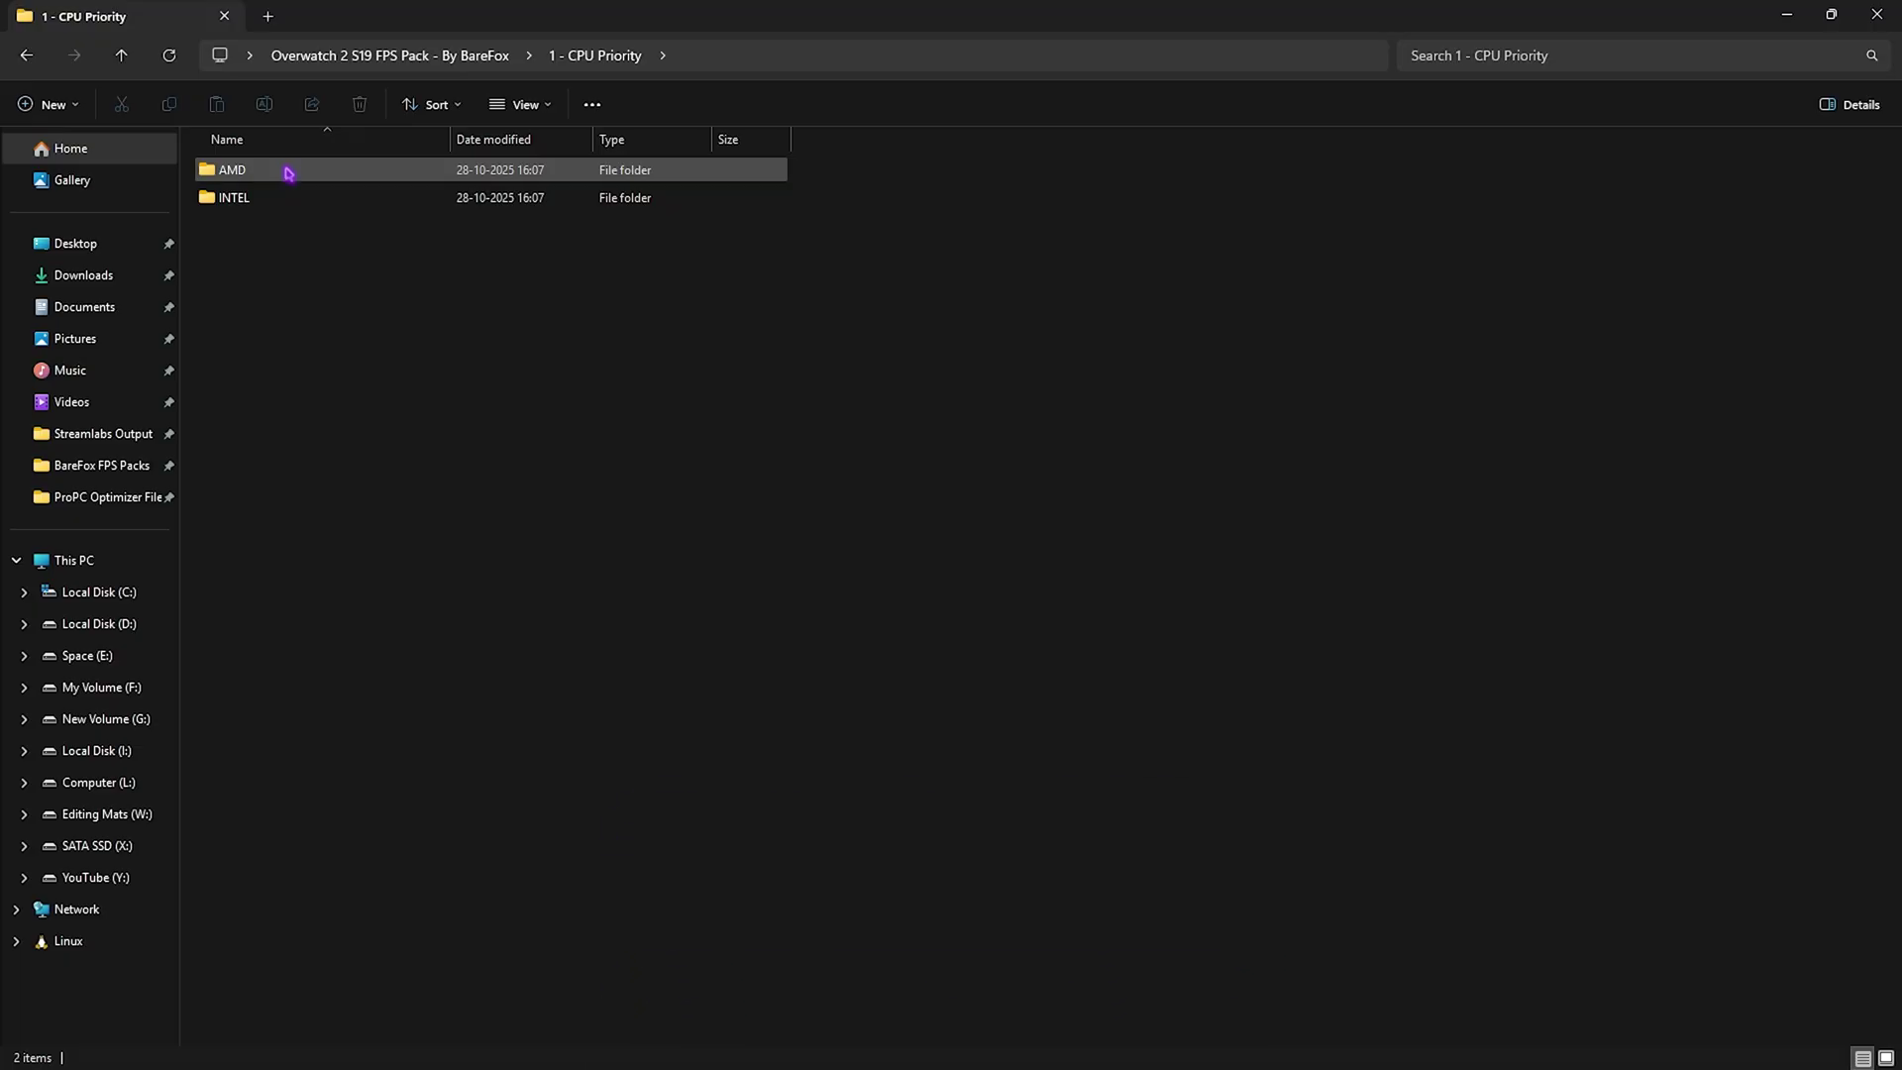
double_click(256, 196)
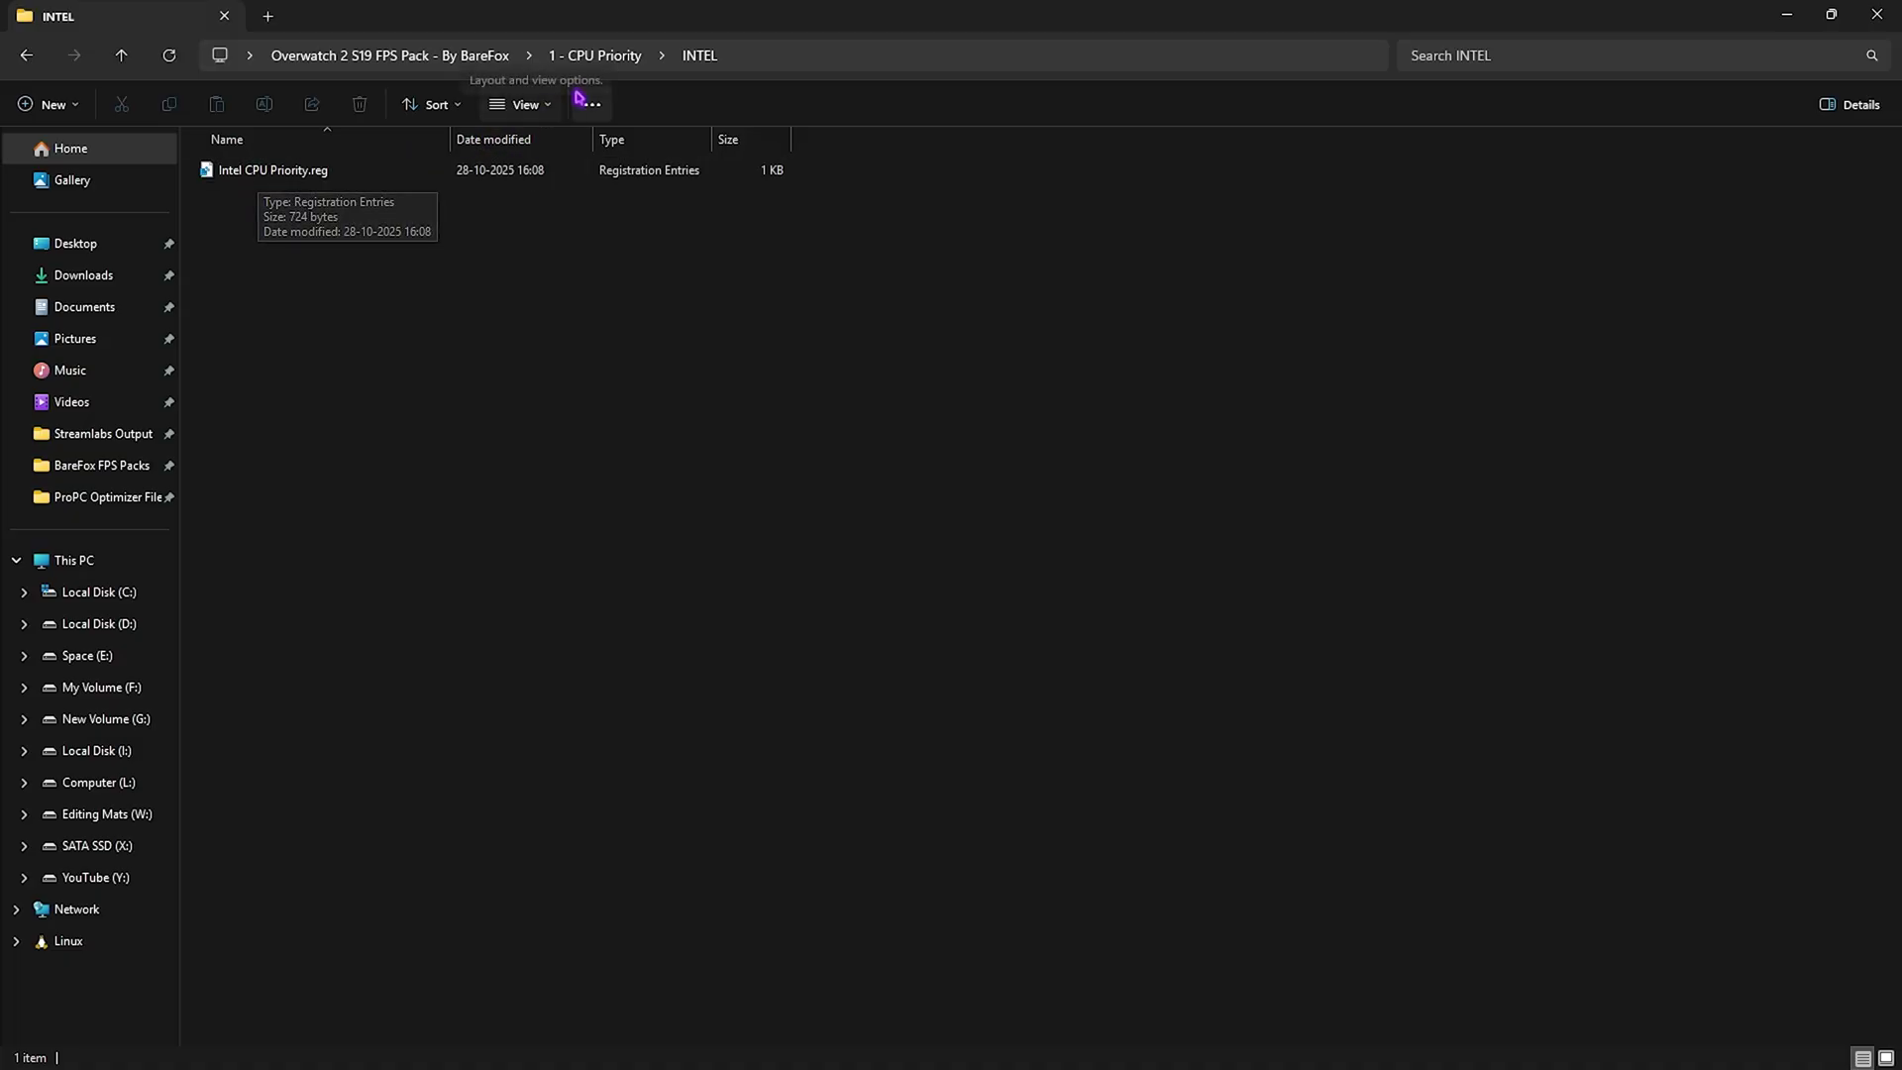
left_click(595, 56)
left_click(241, 173)
double_click(240, 173)
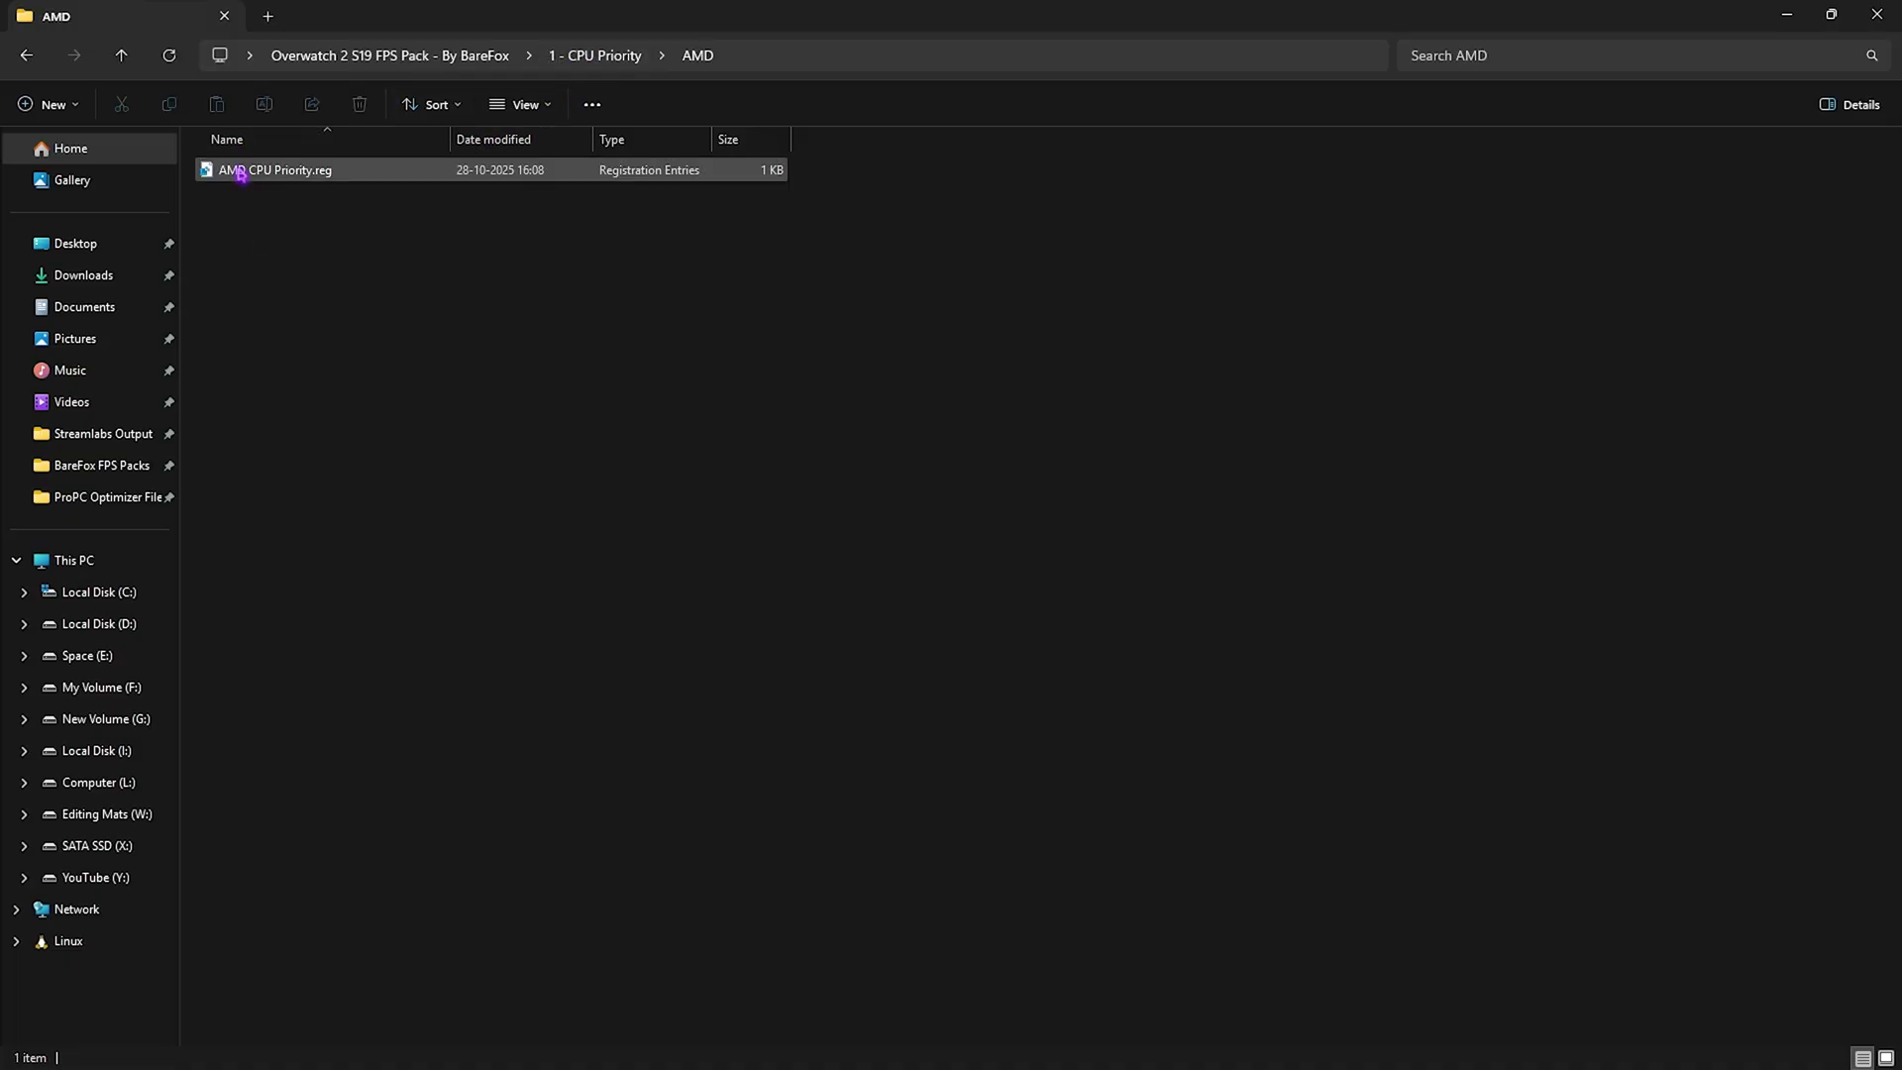
left_click(407, 57)
- Open the 2 - RAM Optimization folder and select 32GB Ram.reg
double_click(256, 200)
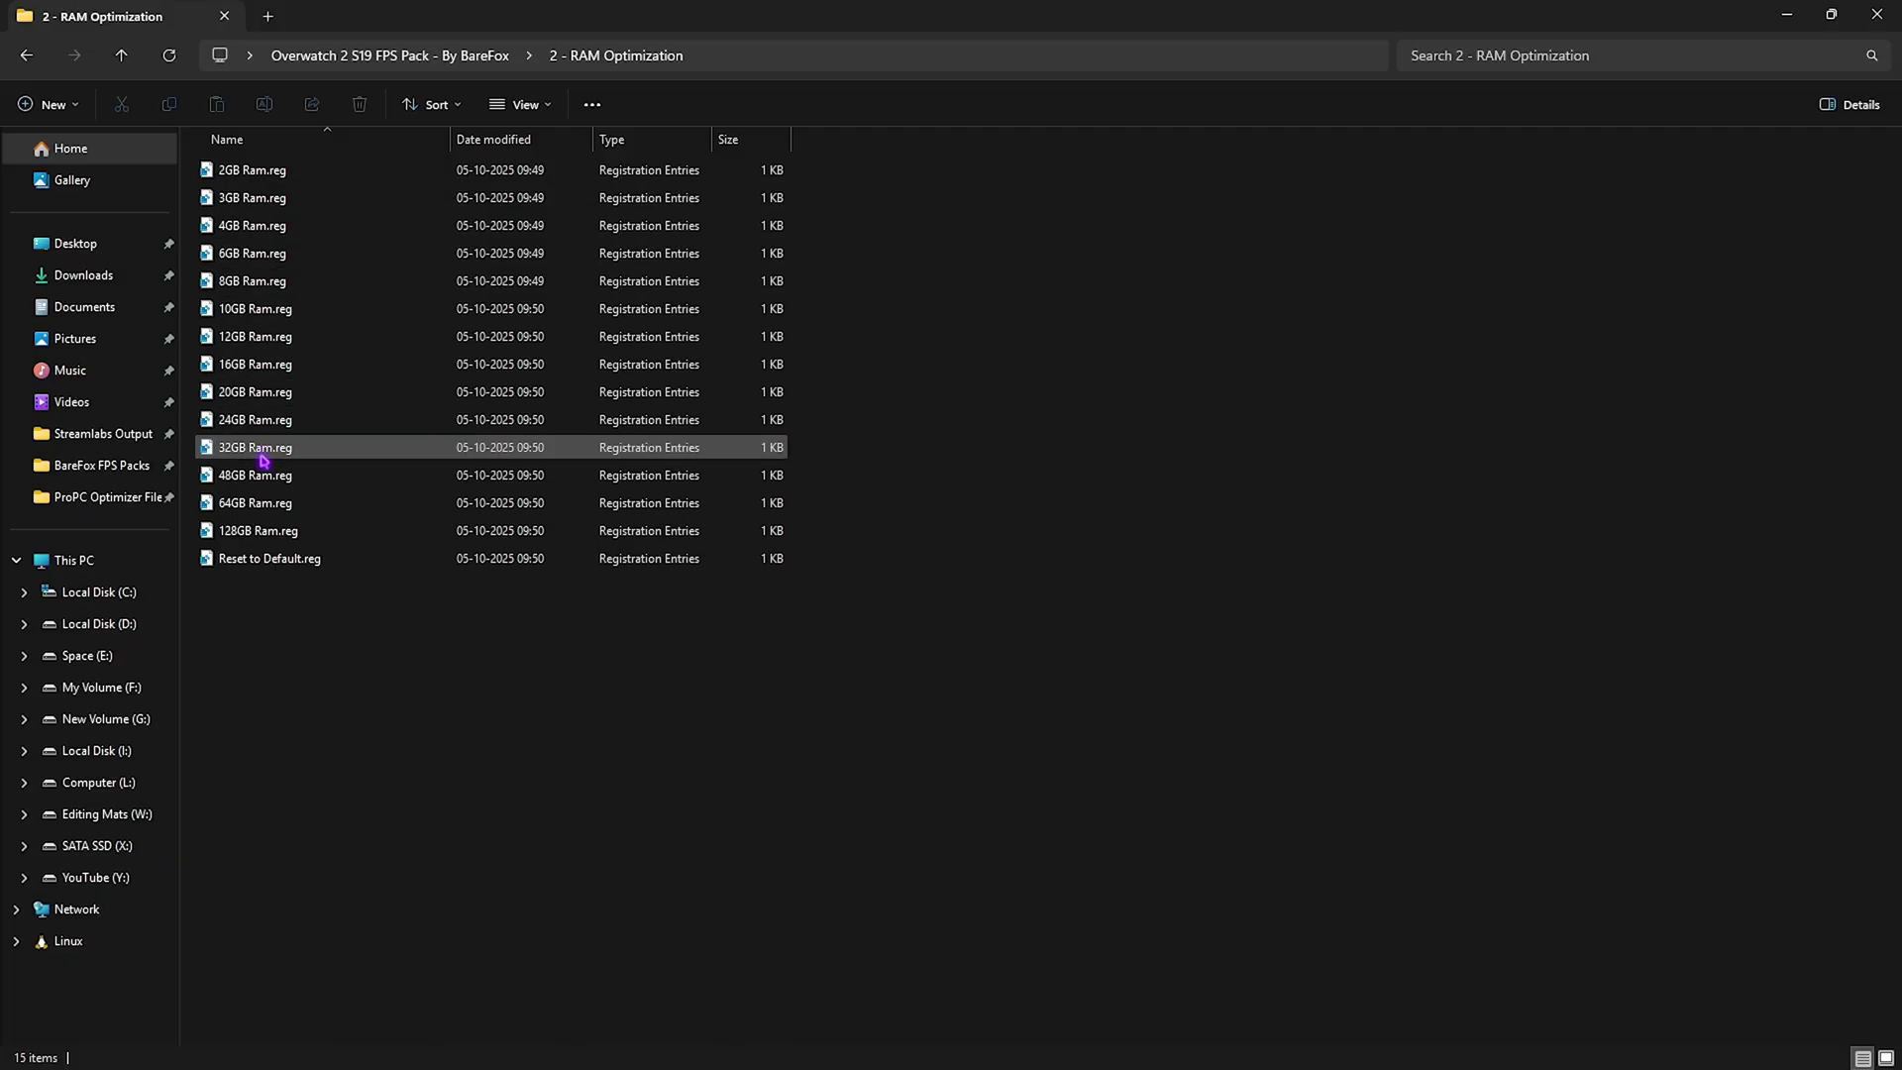
left_click_drag(812, 531, 822, 164)
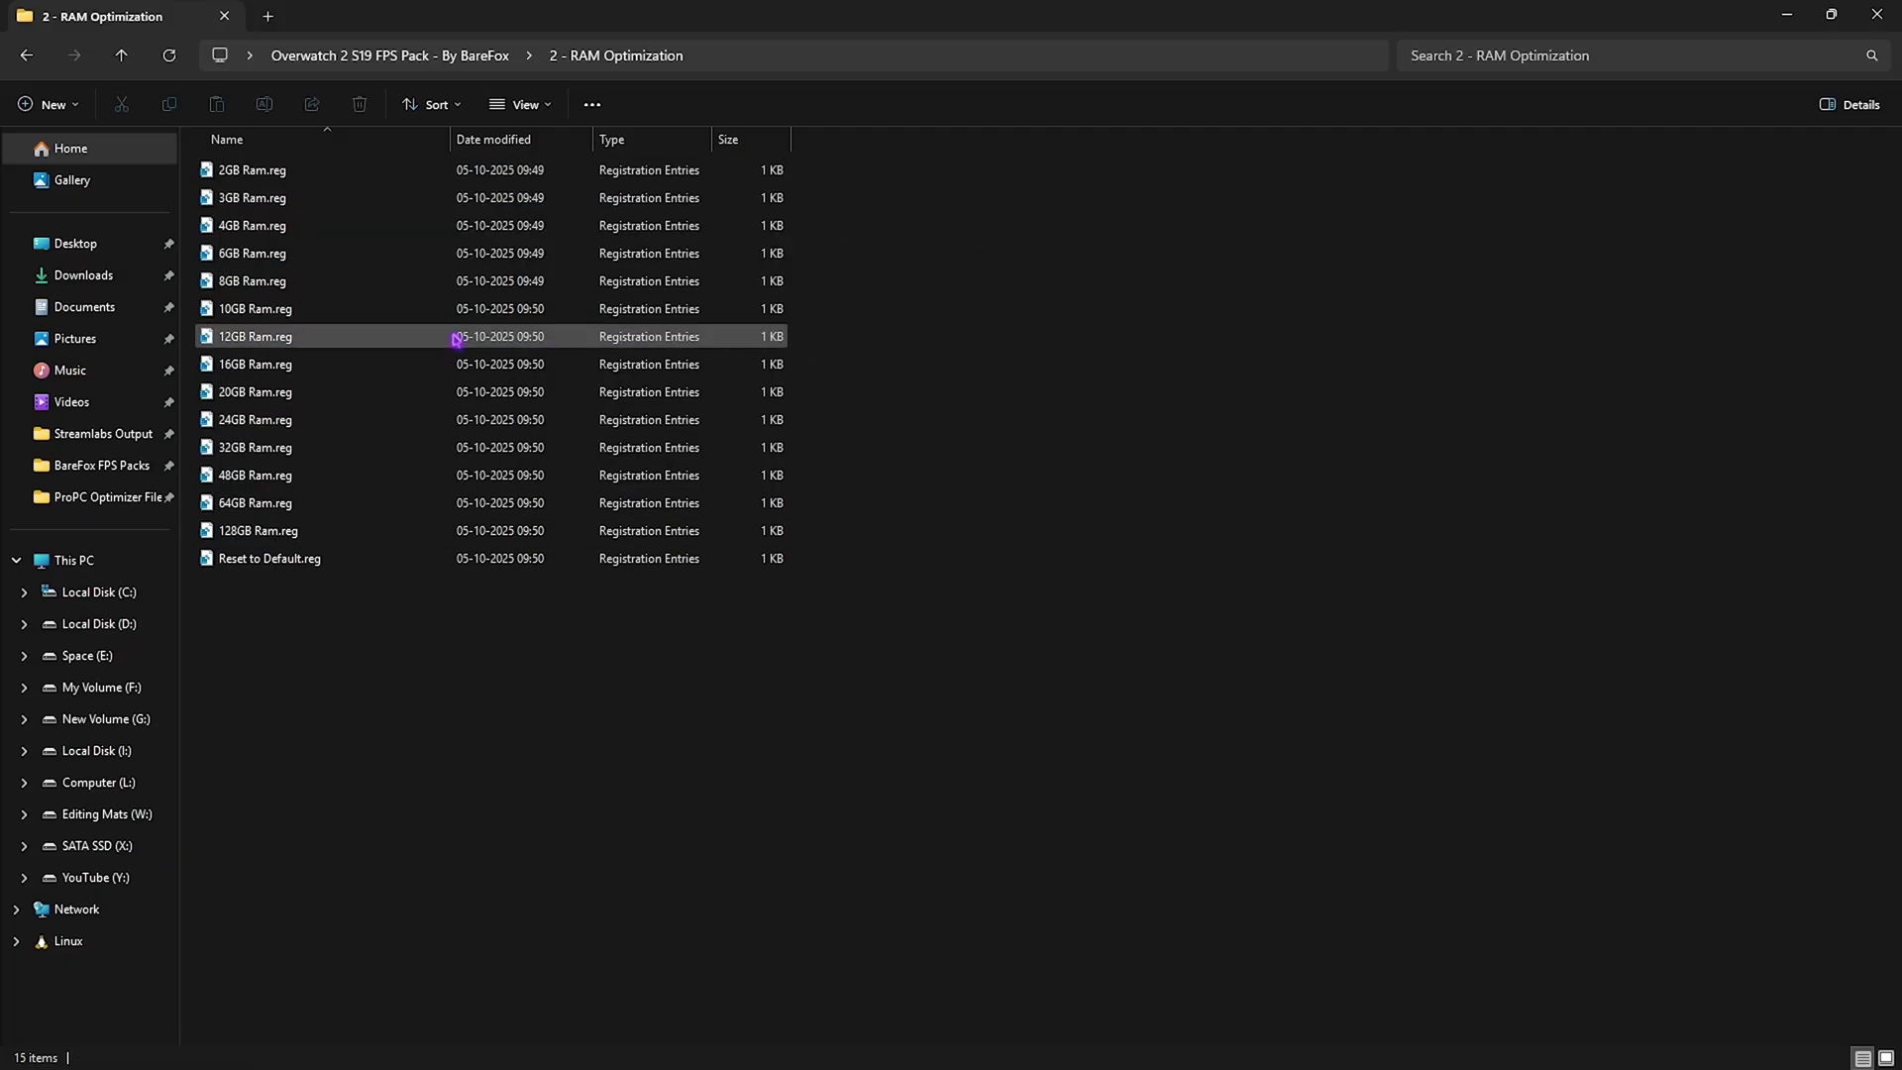
left_click(329, 459)
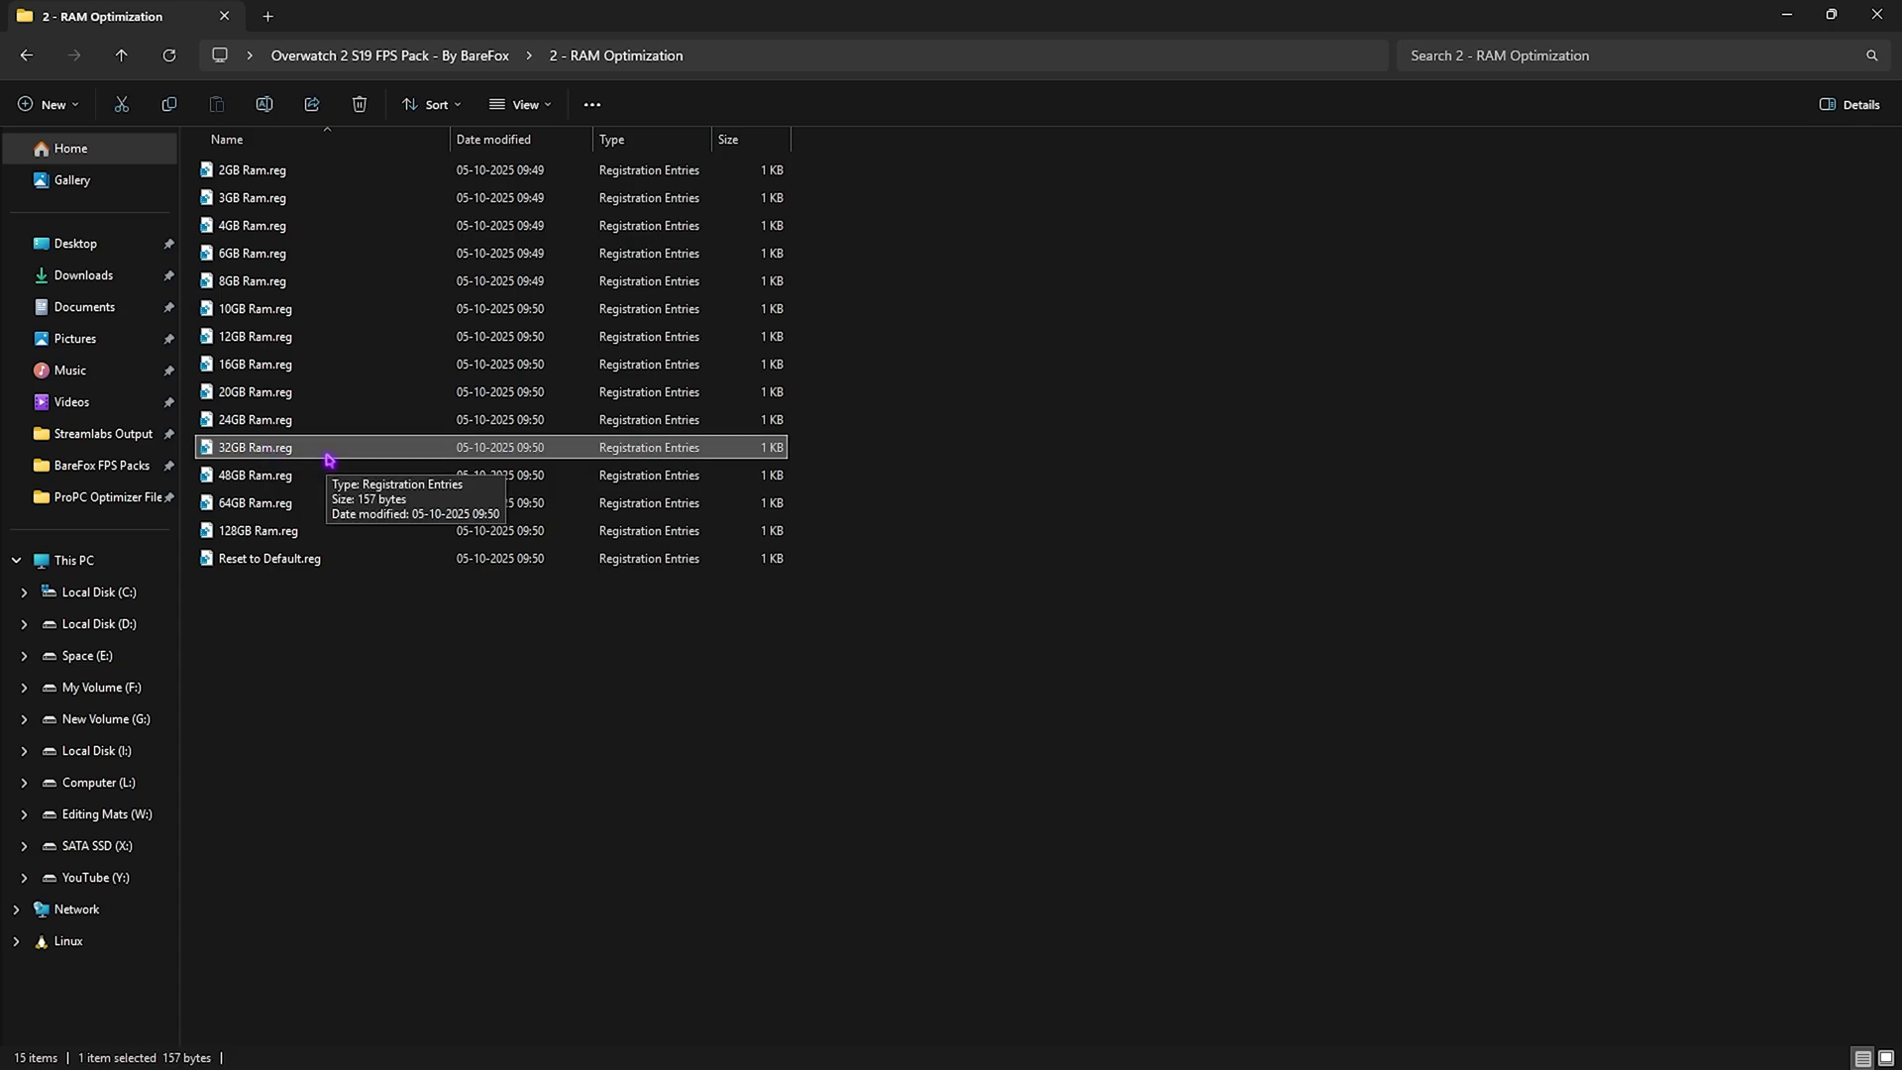
key("super")
type("system information")
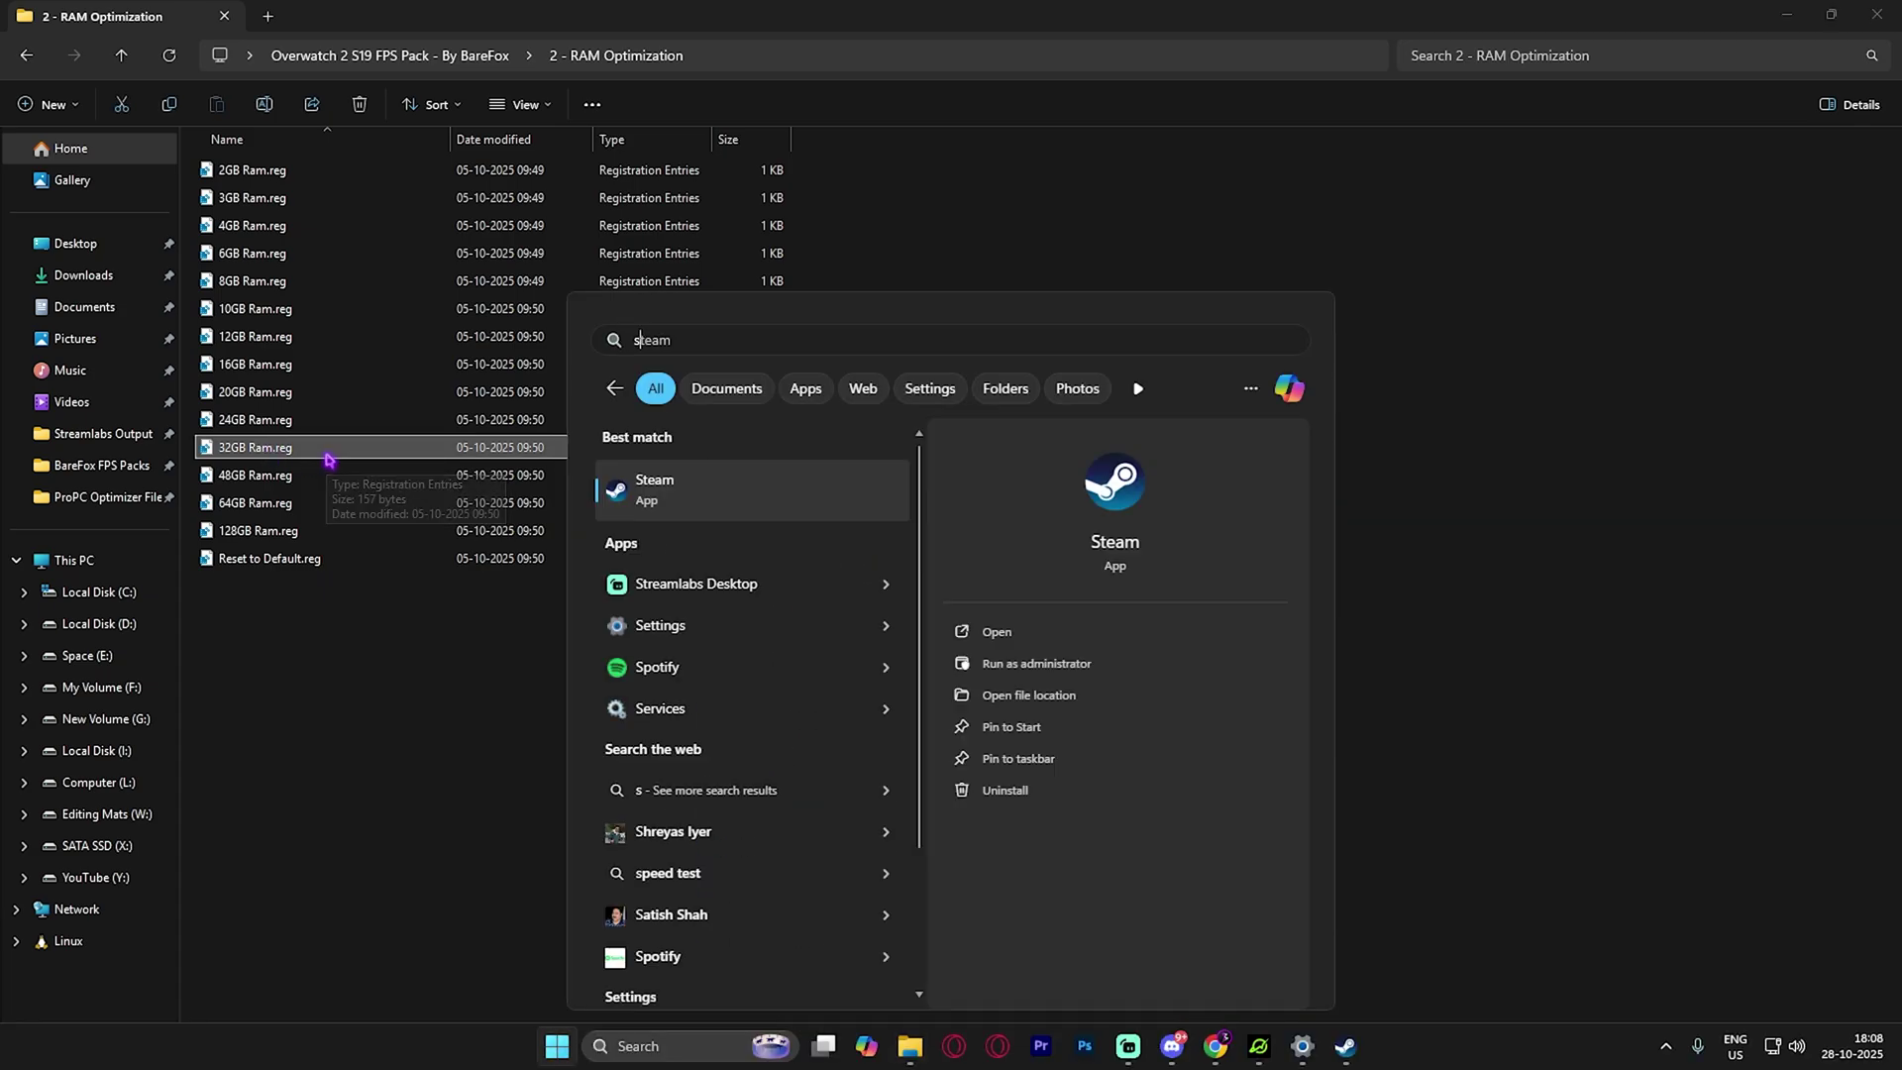
key("Return")
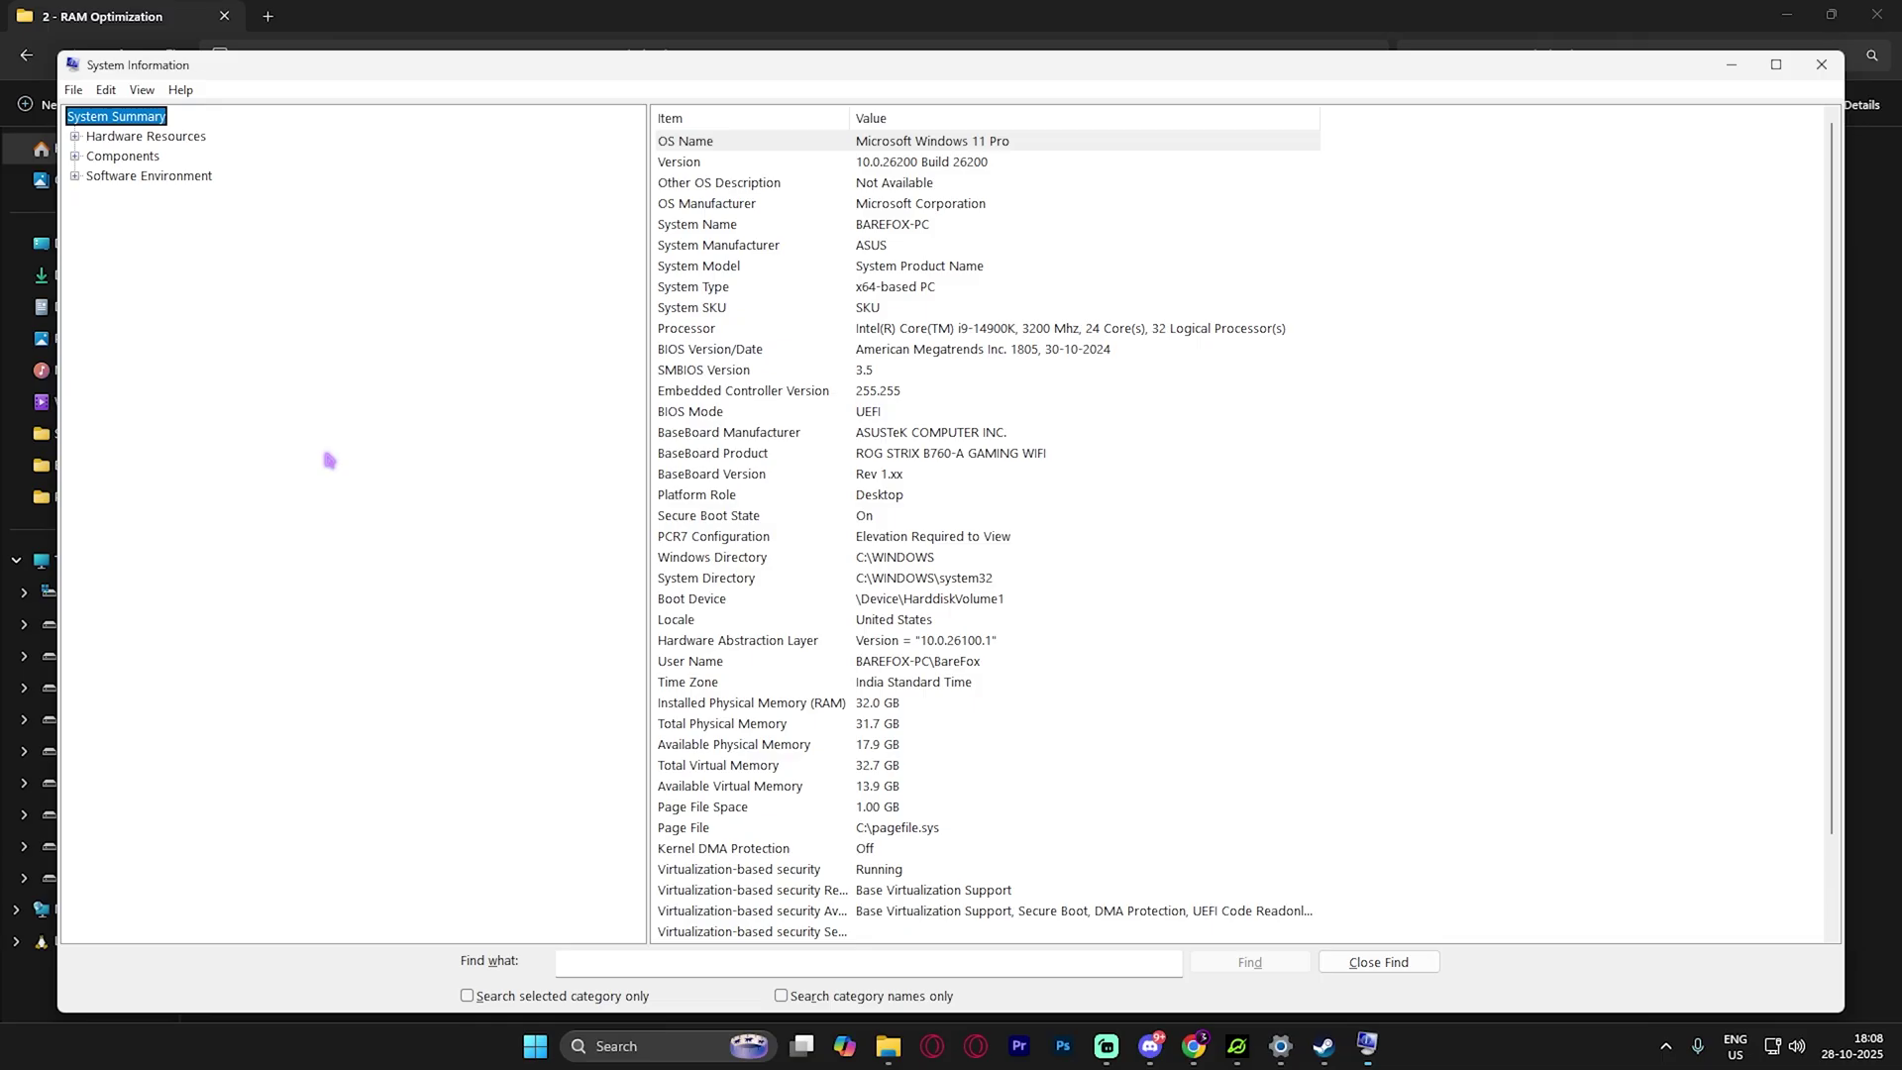
left_click(706, 704)
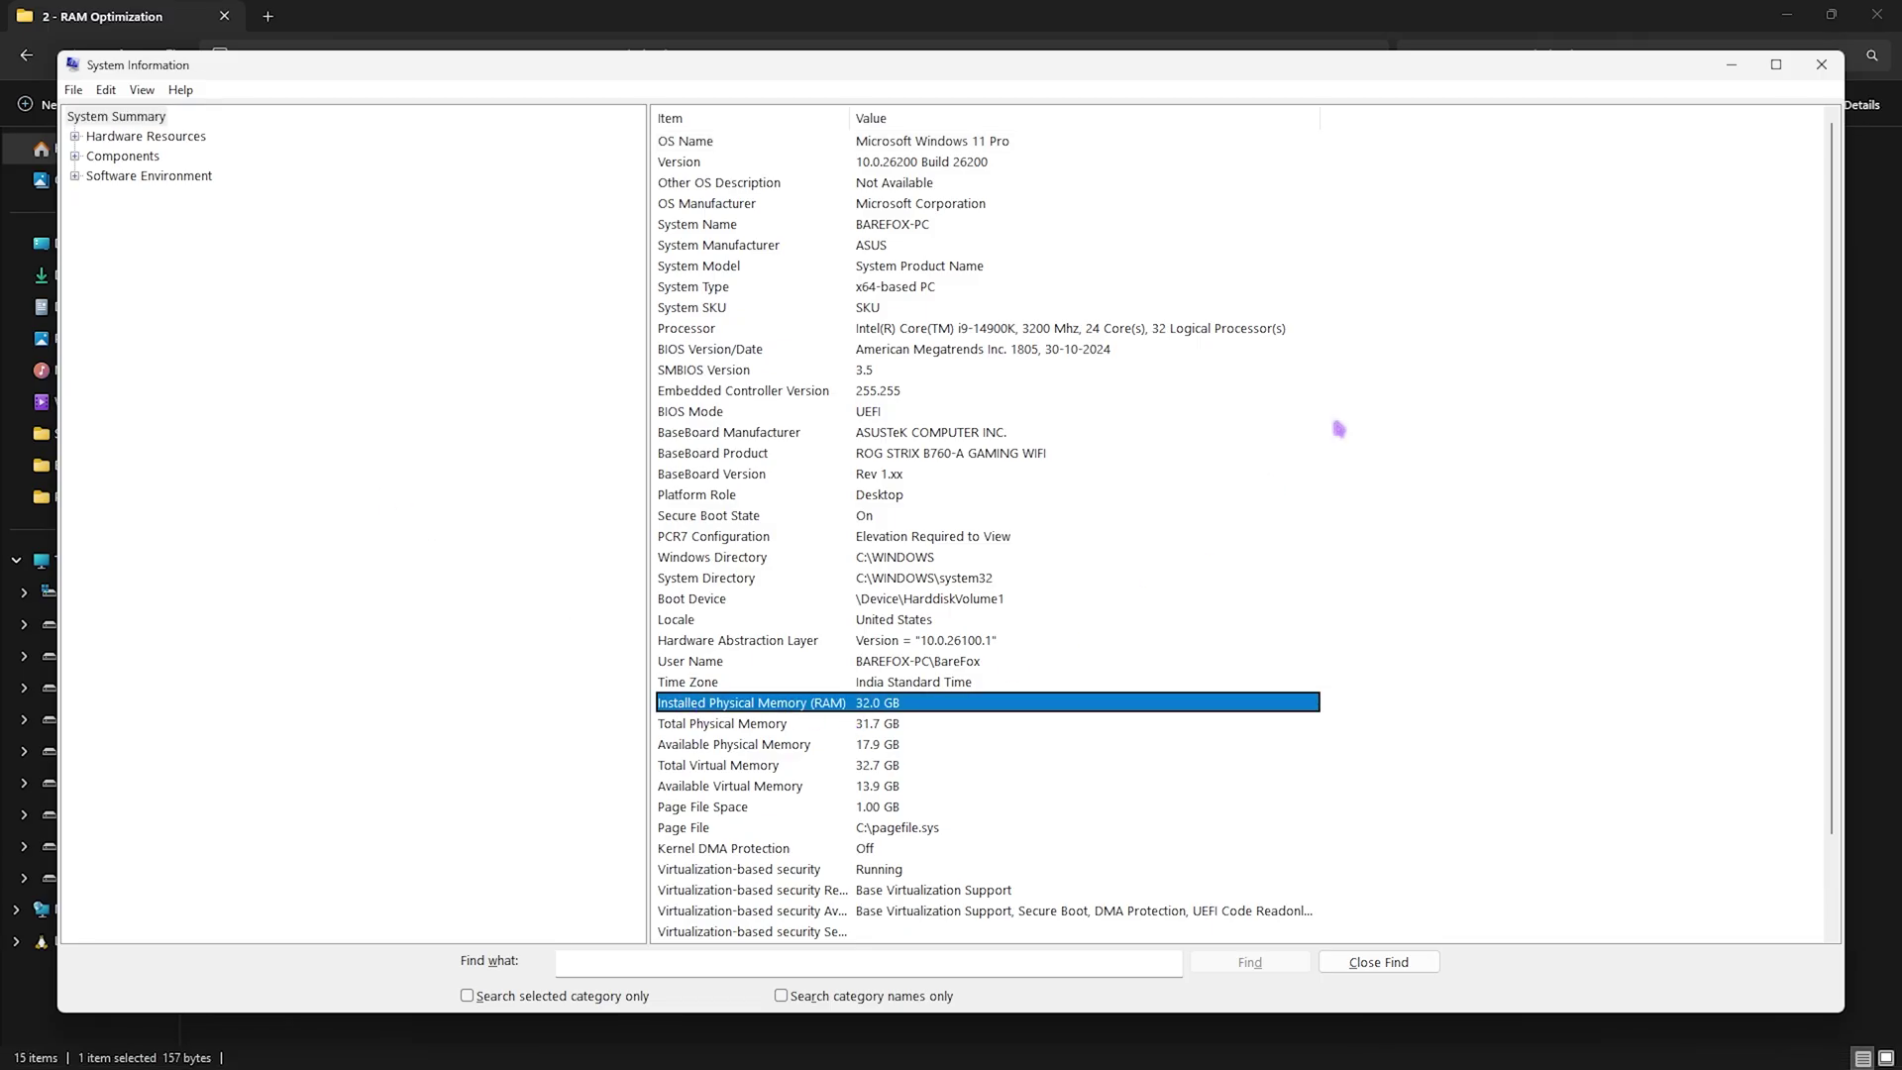
left_click(1821, 63)
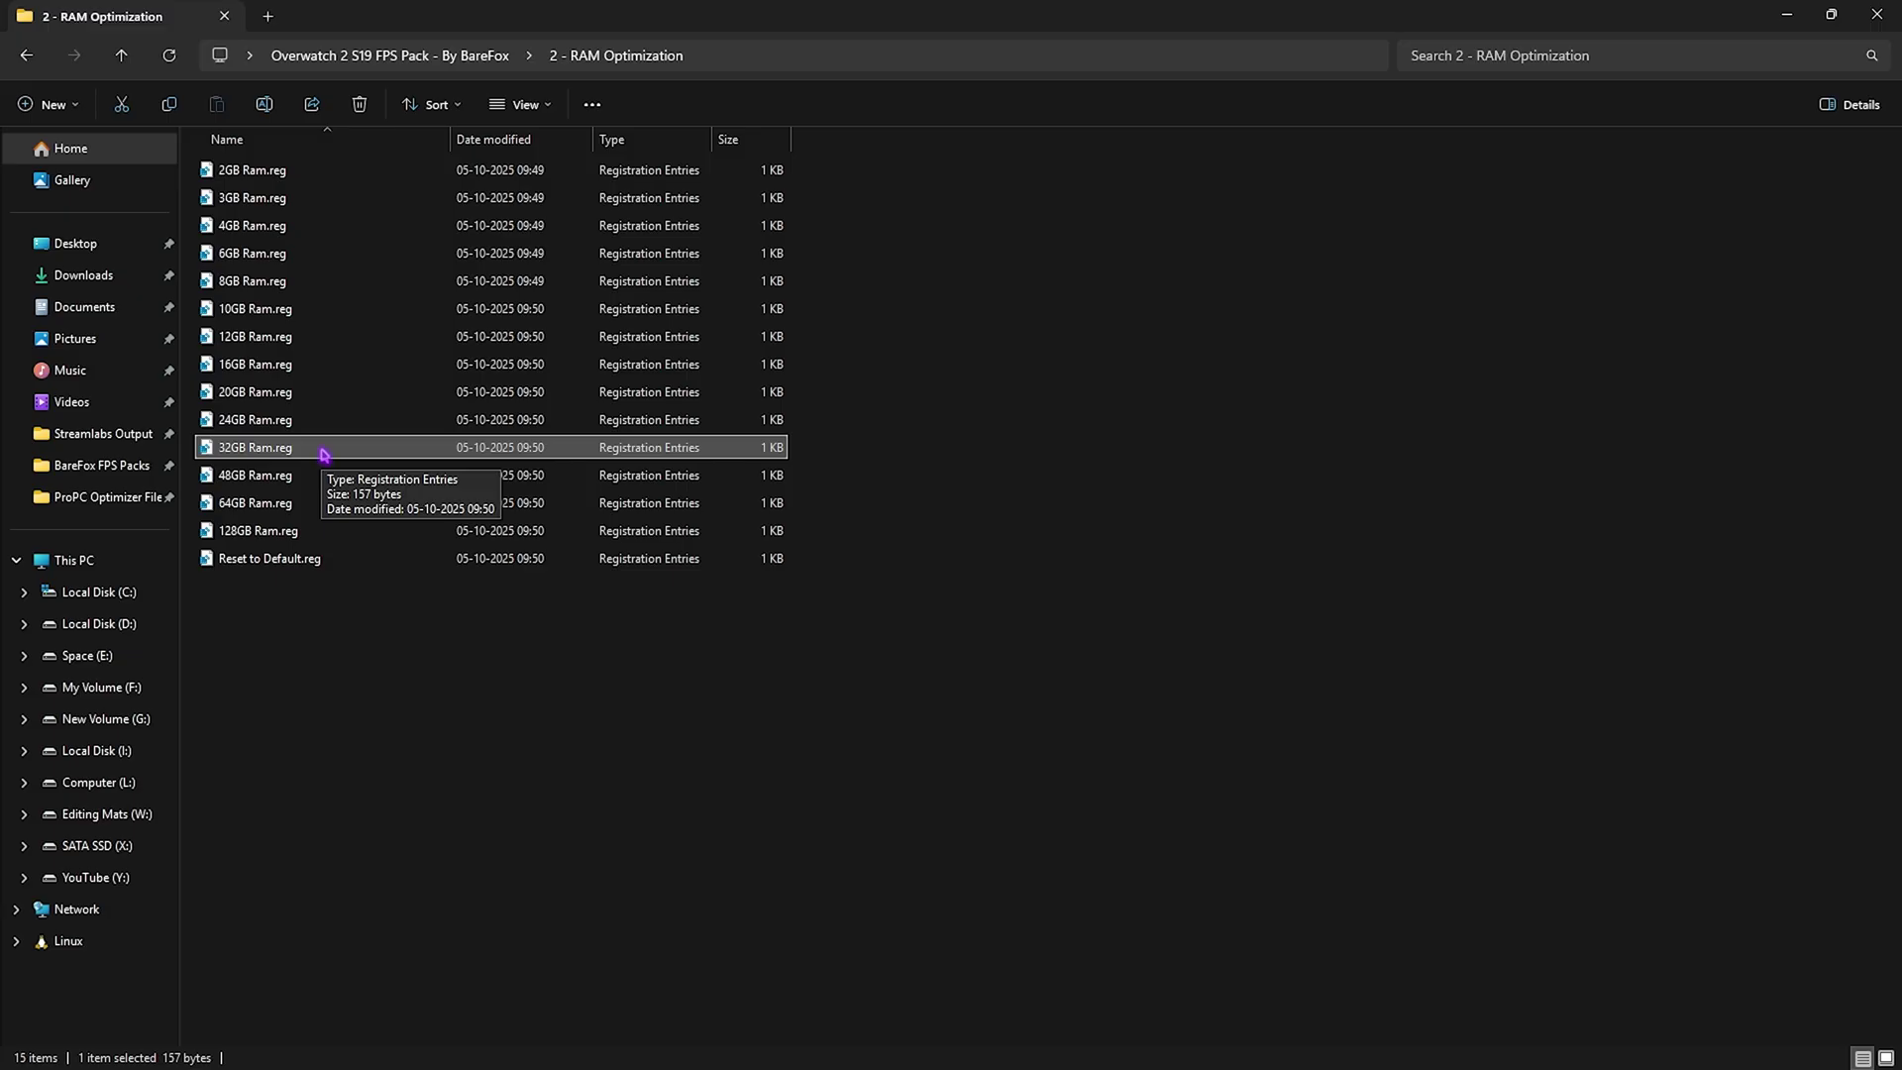
- Open the 3 - OW2 Priority folder and view its AboveNormal, High and Normal .reg files
left_click(280, 559)
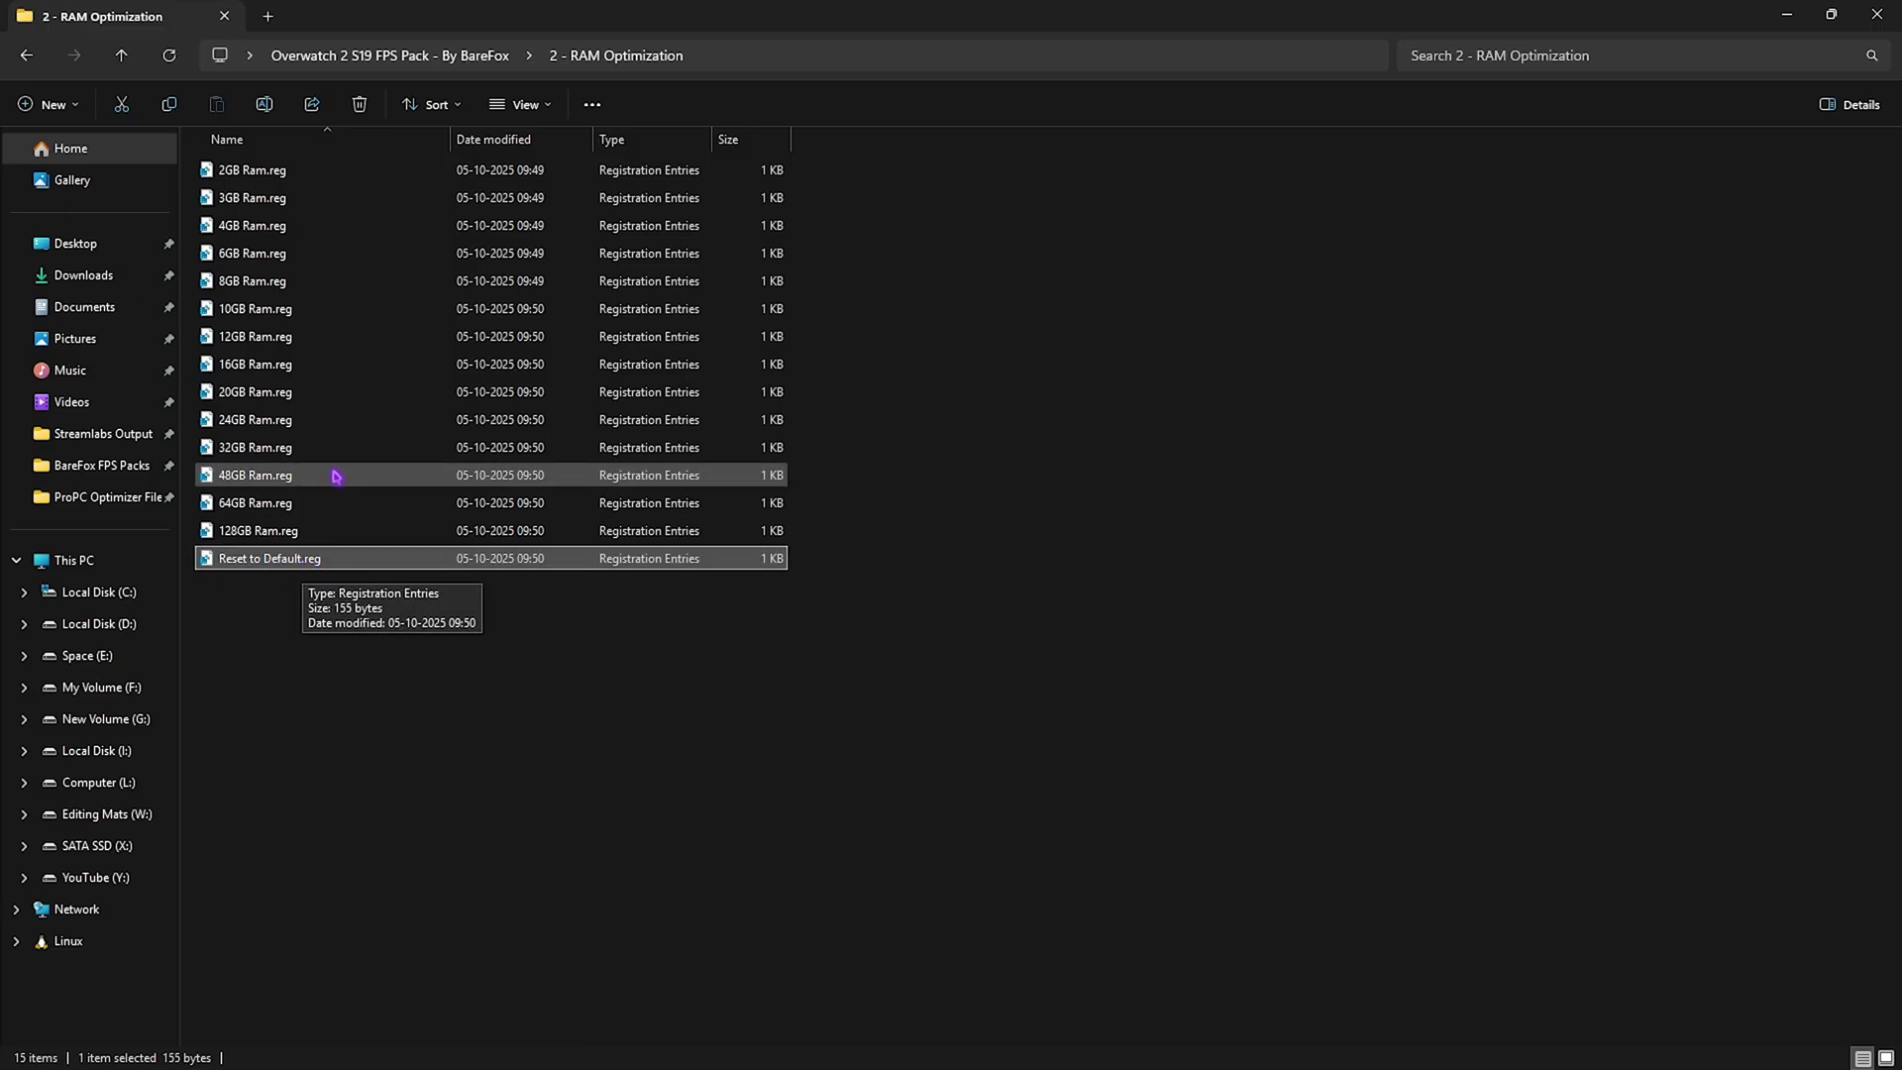
key("alt+Up")
double_click(268, 233)
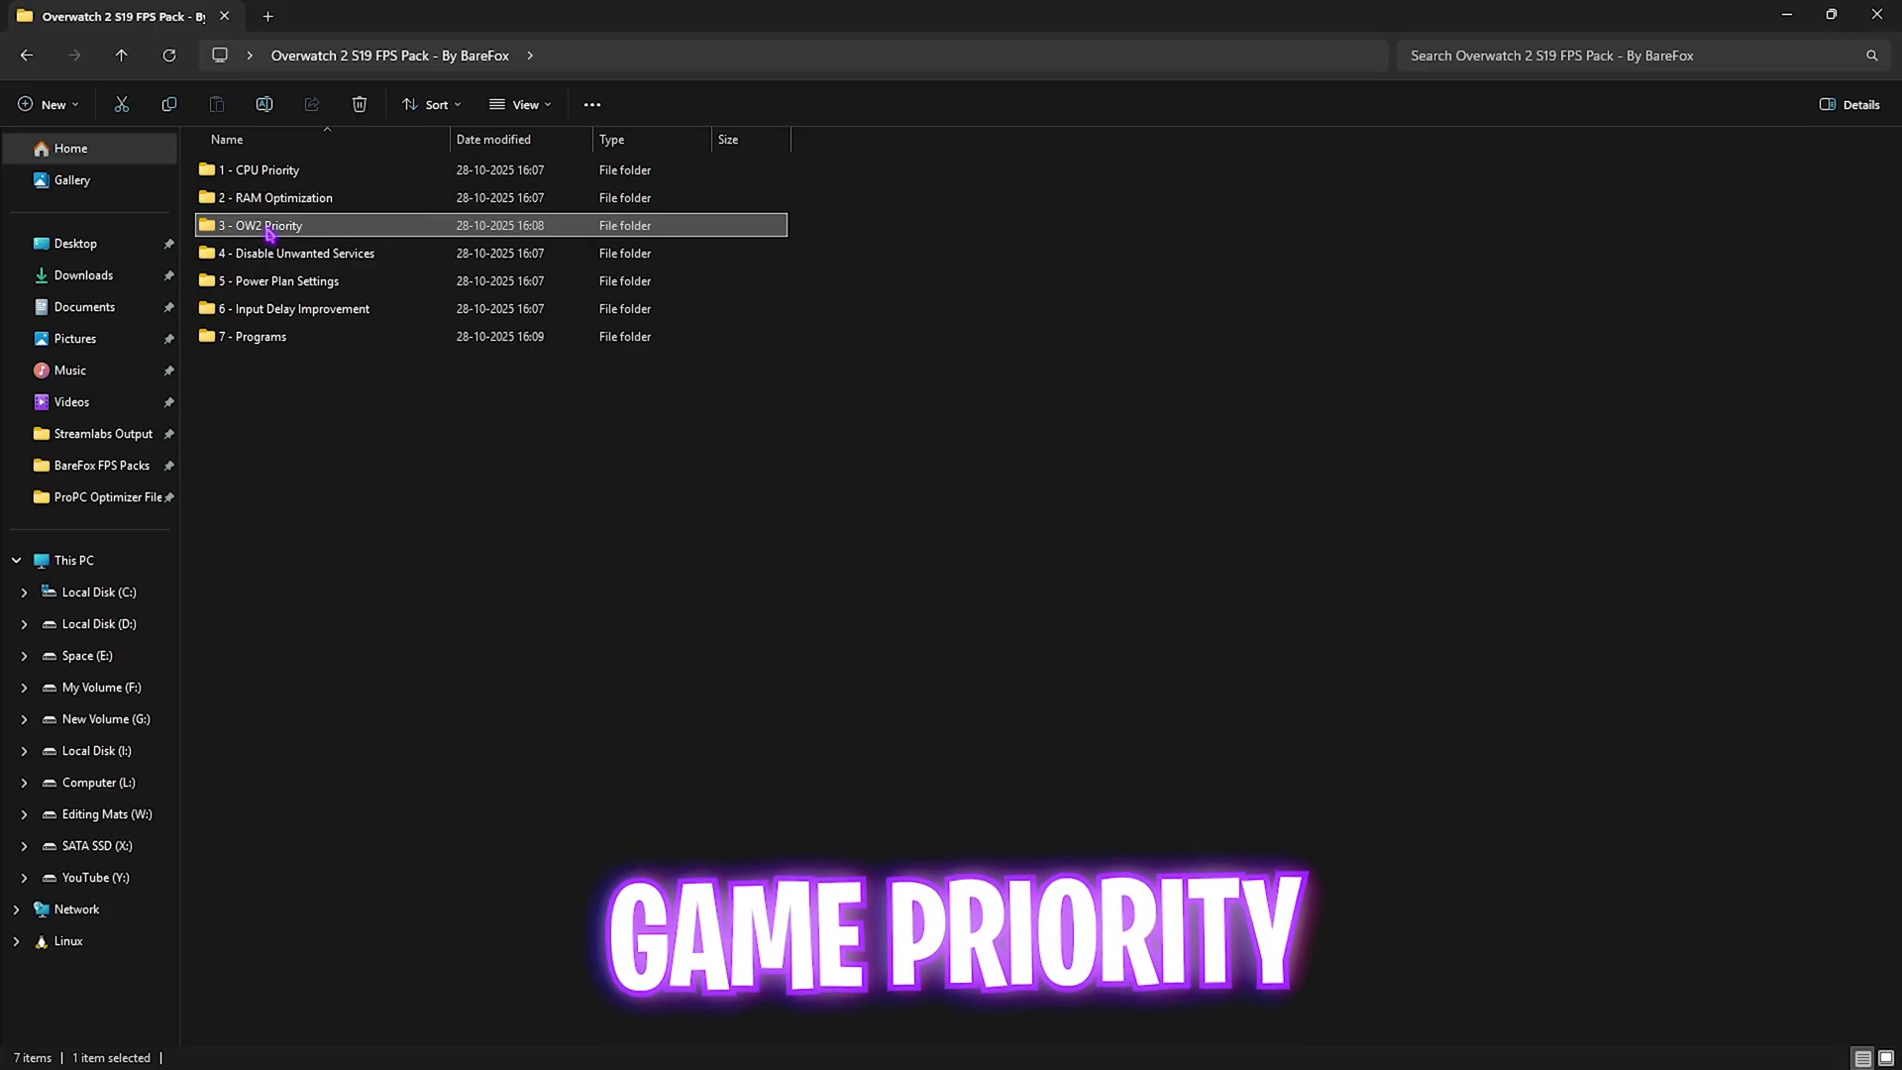
left_click_drag(391, 302, 376, 167)
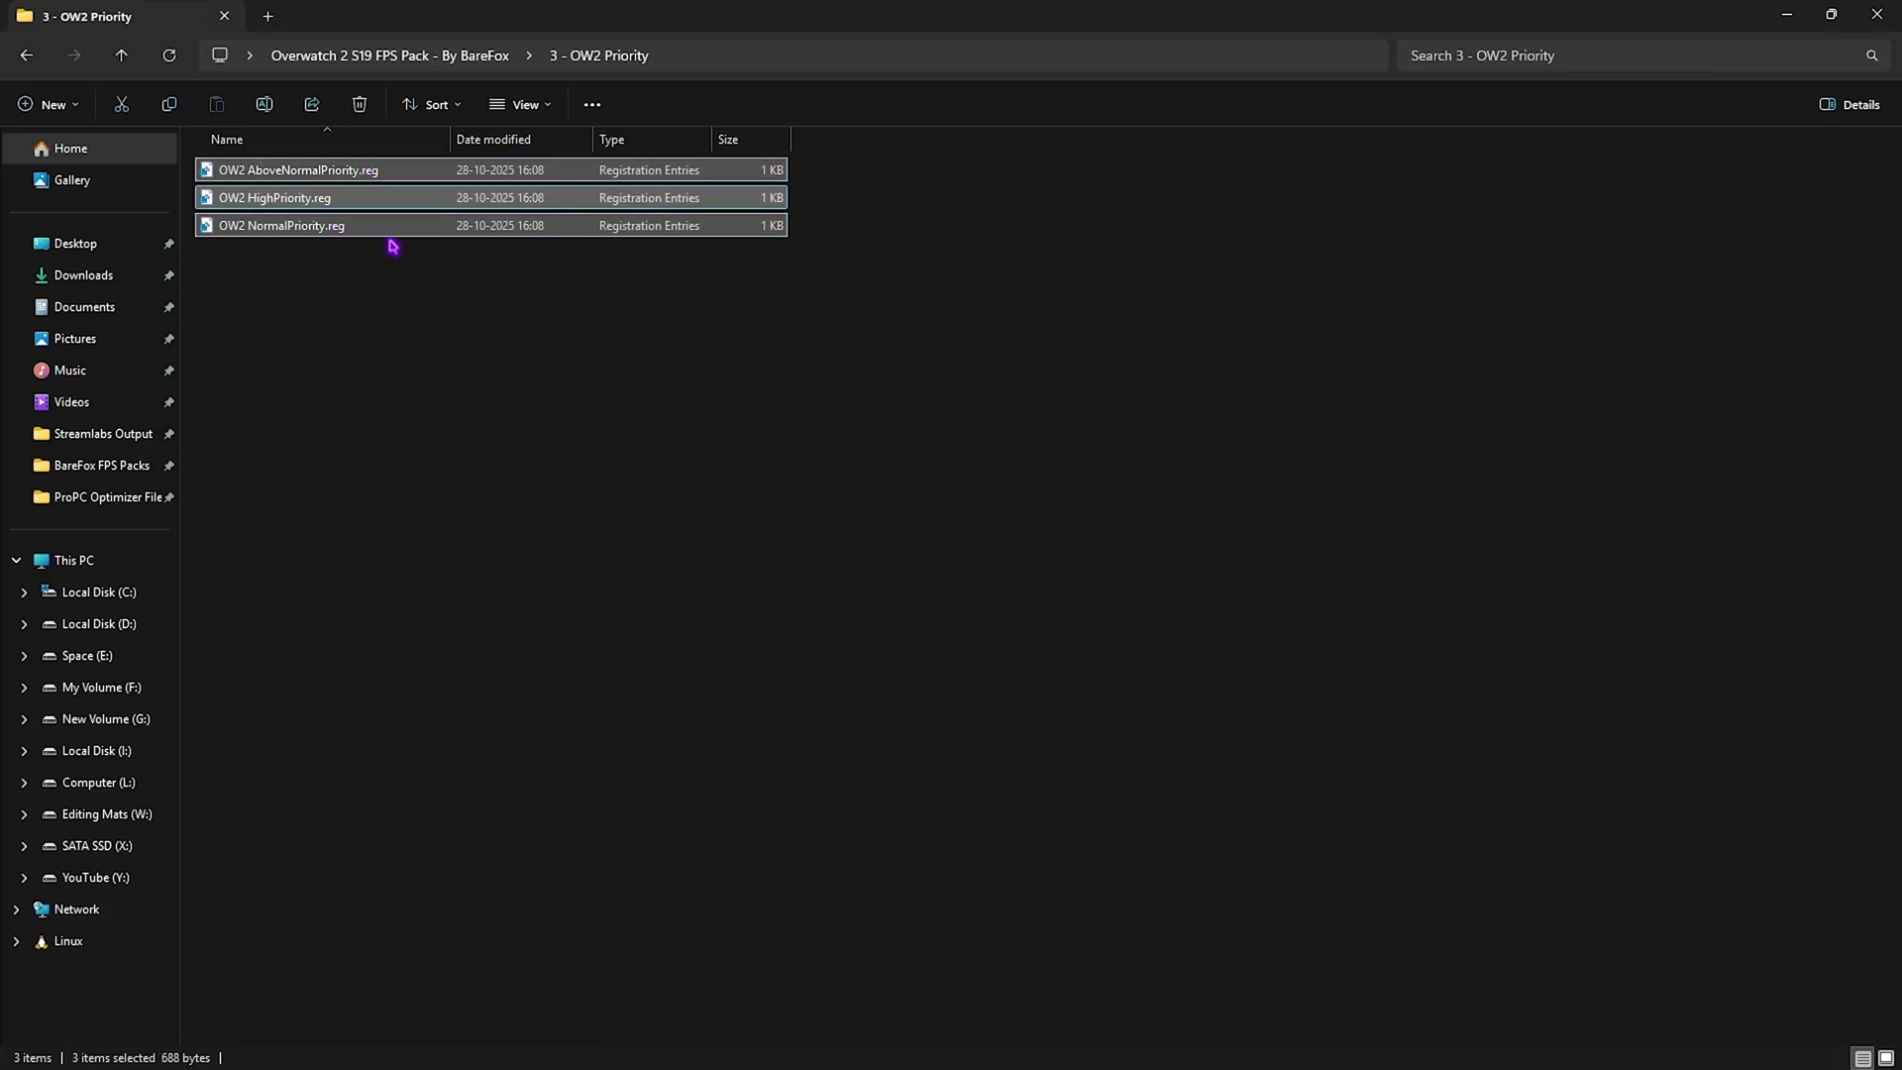
left_click(424, 294)
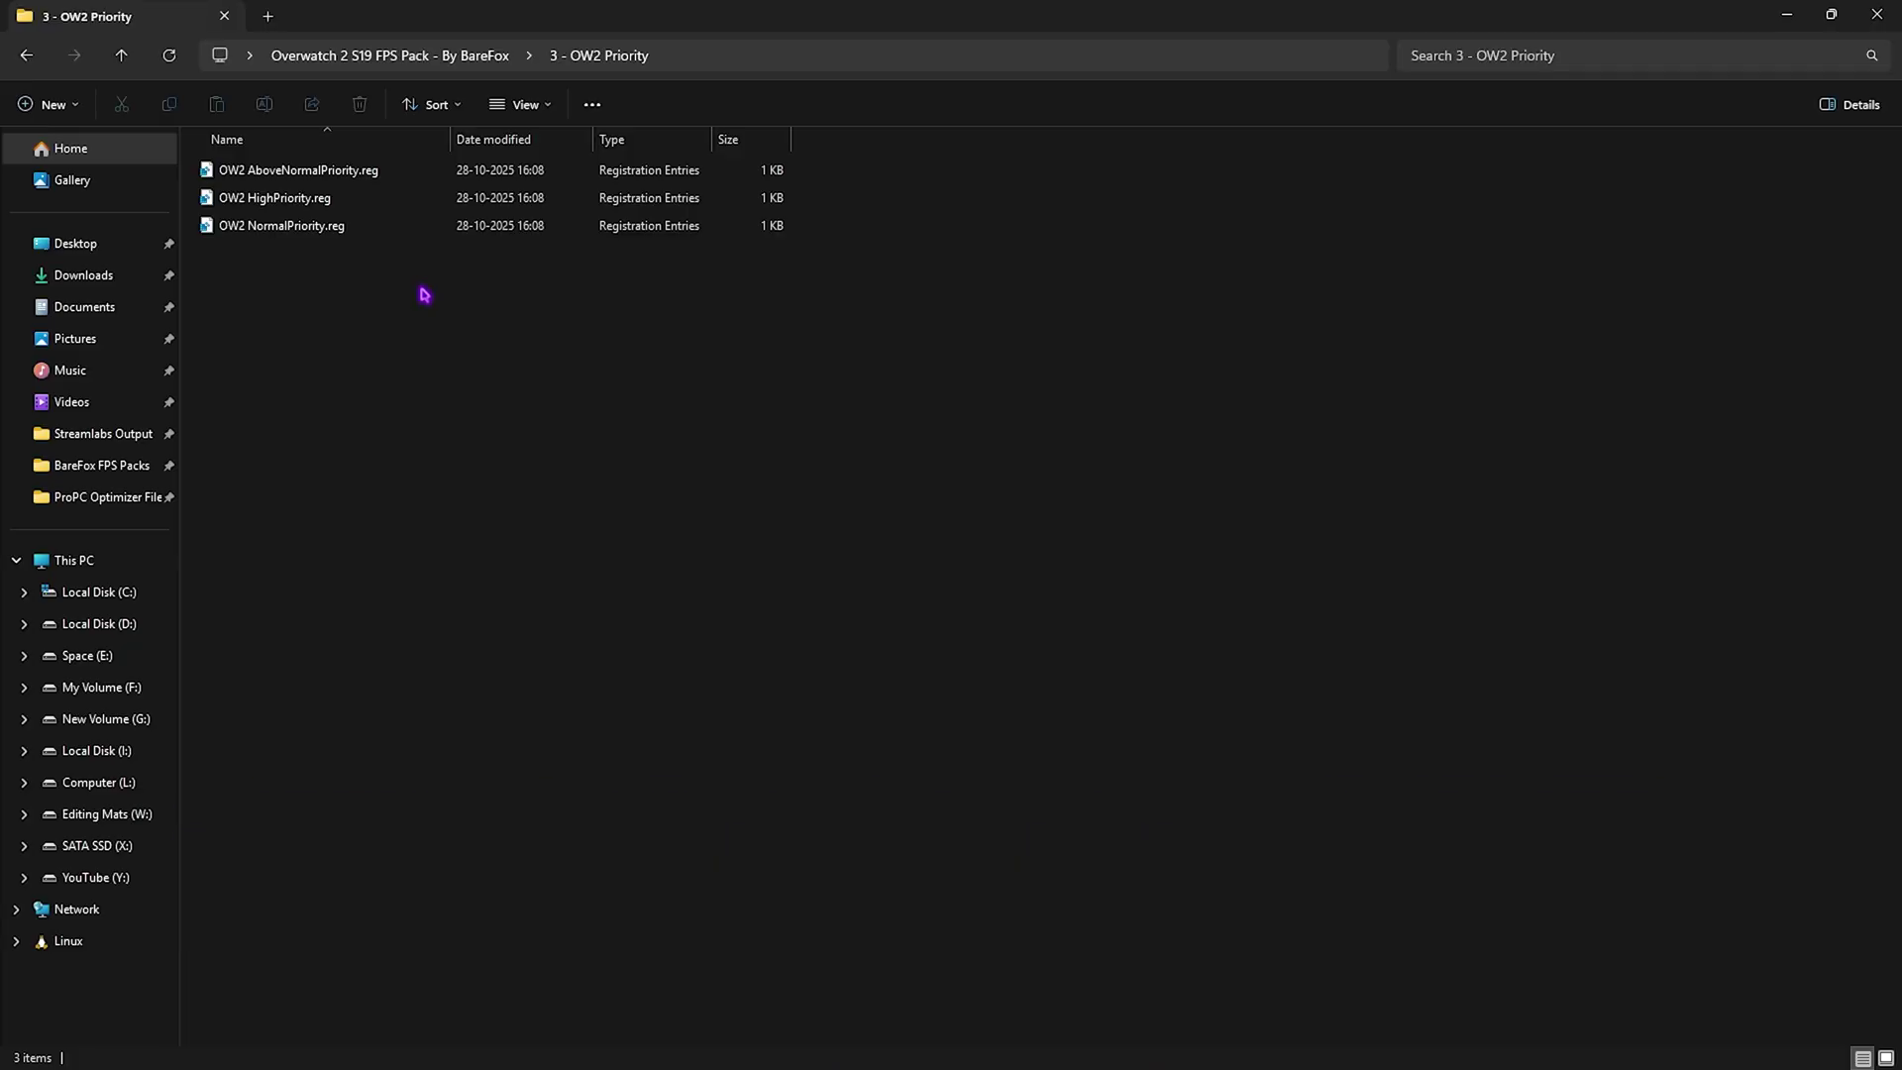
- Open '4 - Disable Unwanted Services' and select the Bluetooth and Printer service tweak files
left_click(376, 52)
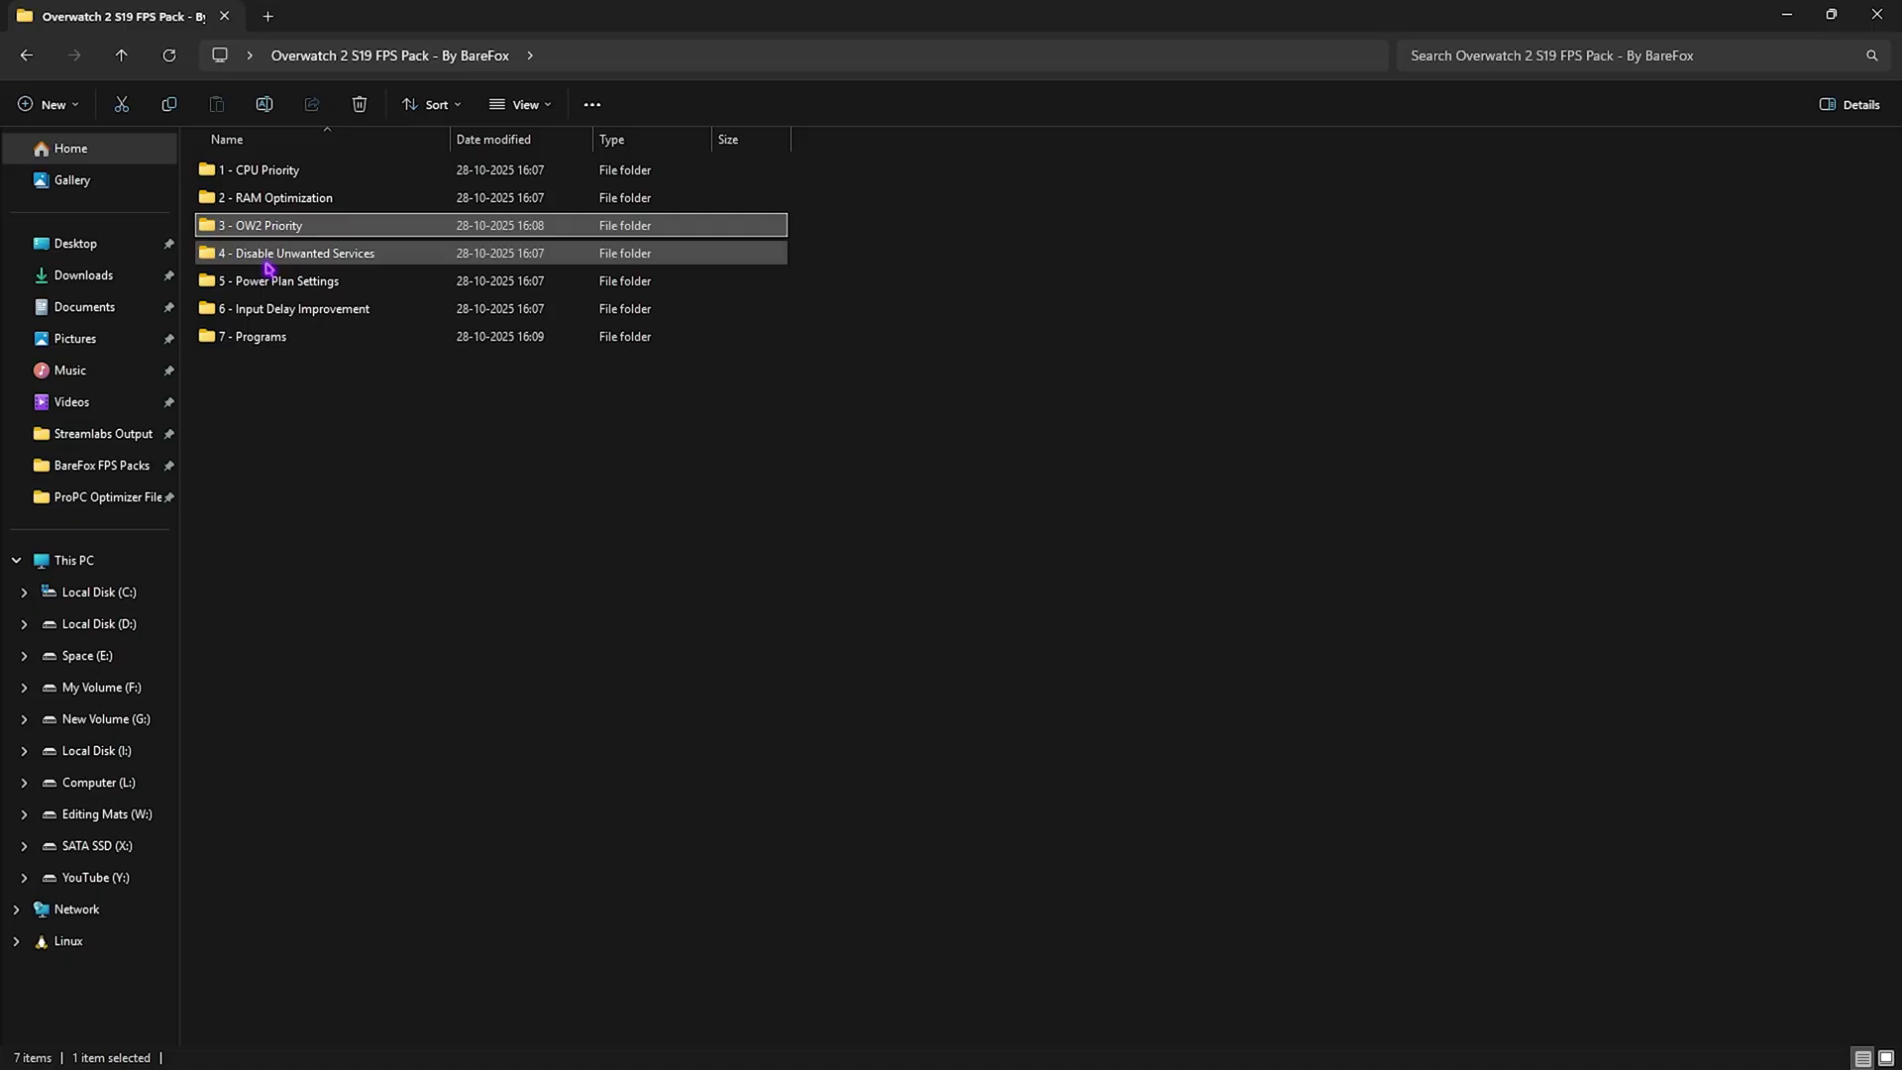
double_click(264, 255)
left_click_drag(305, 509, 303, 208)
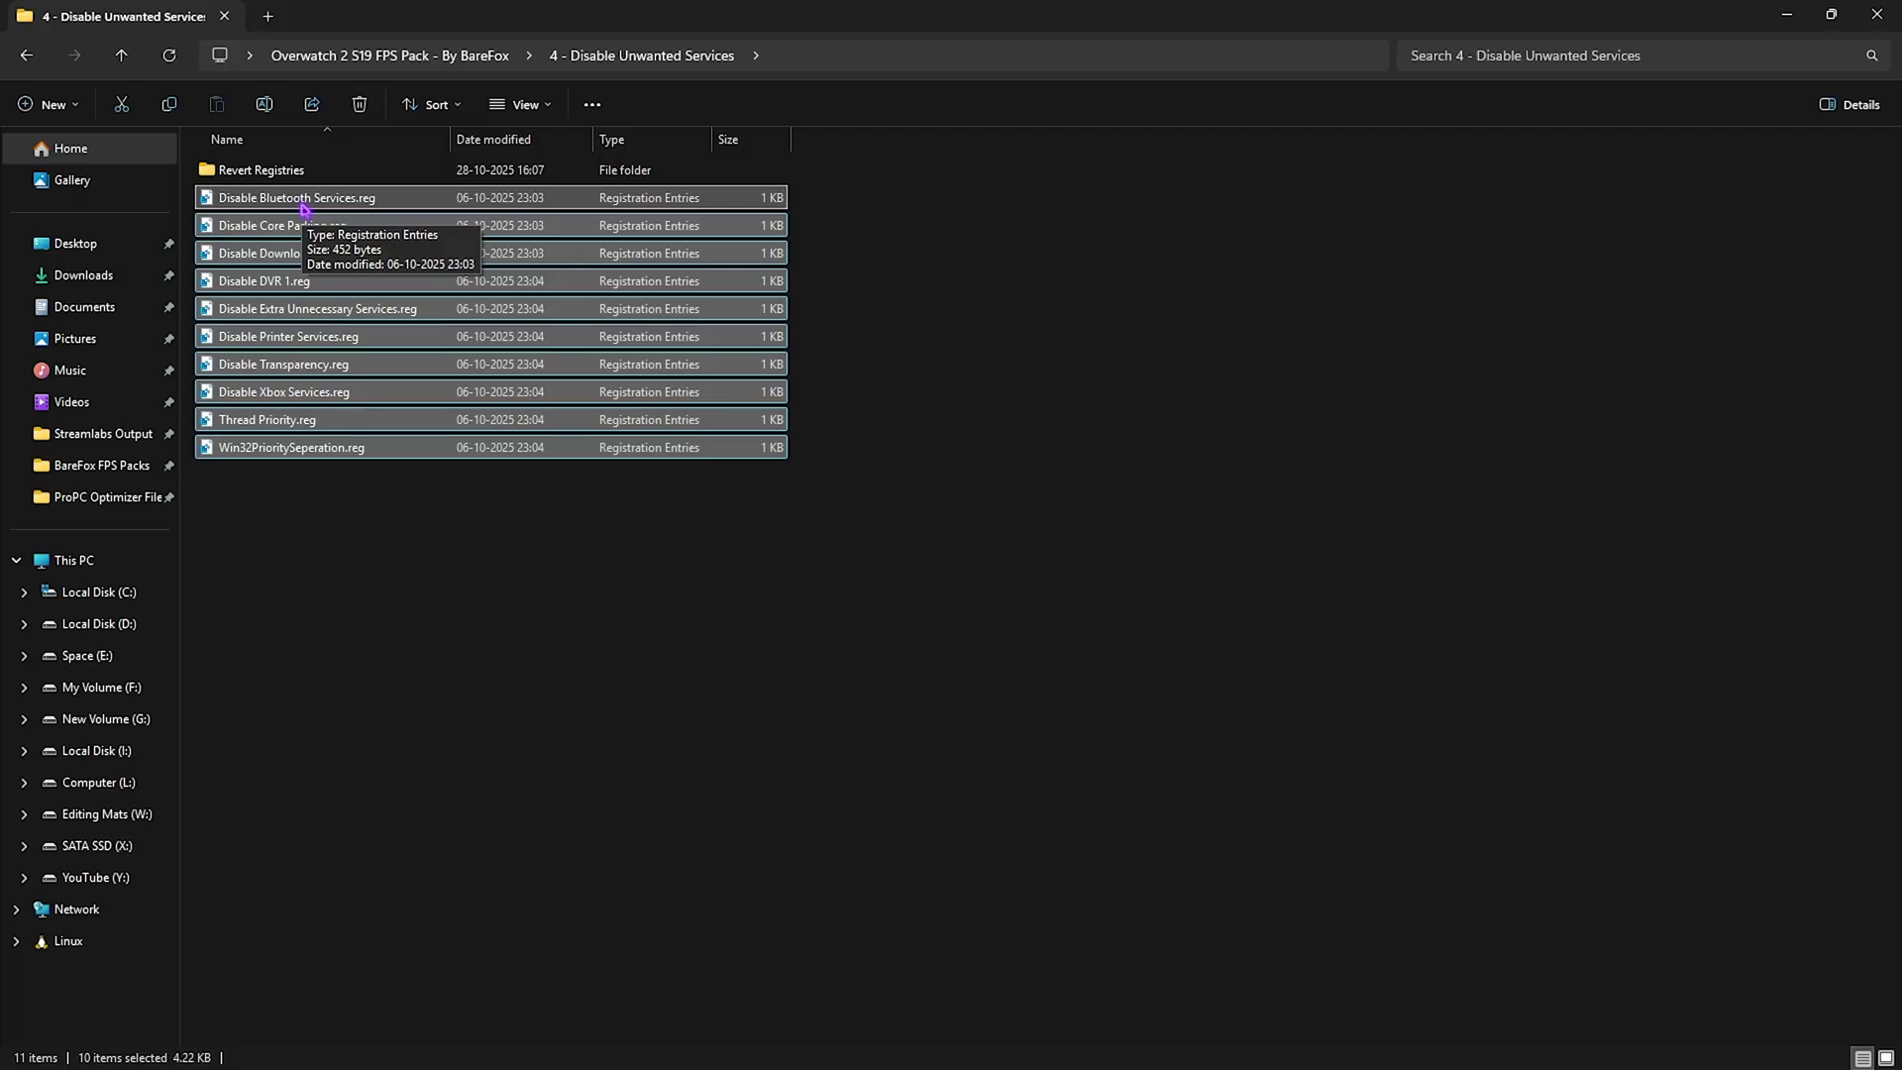
left_click(301, 204)
left_click(302, 336, "ctrl")
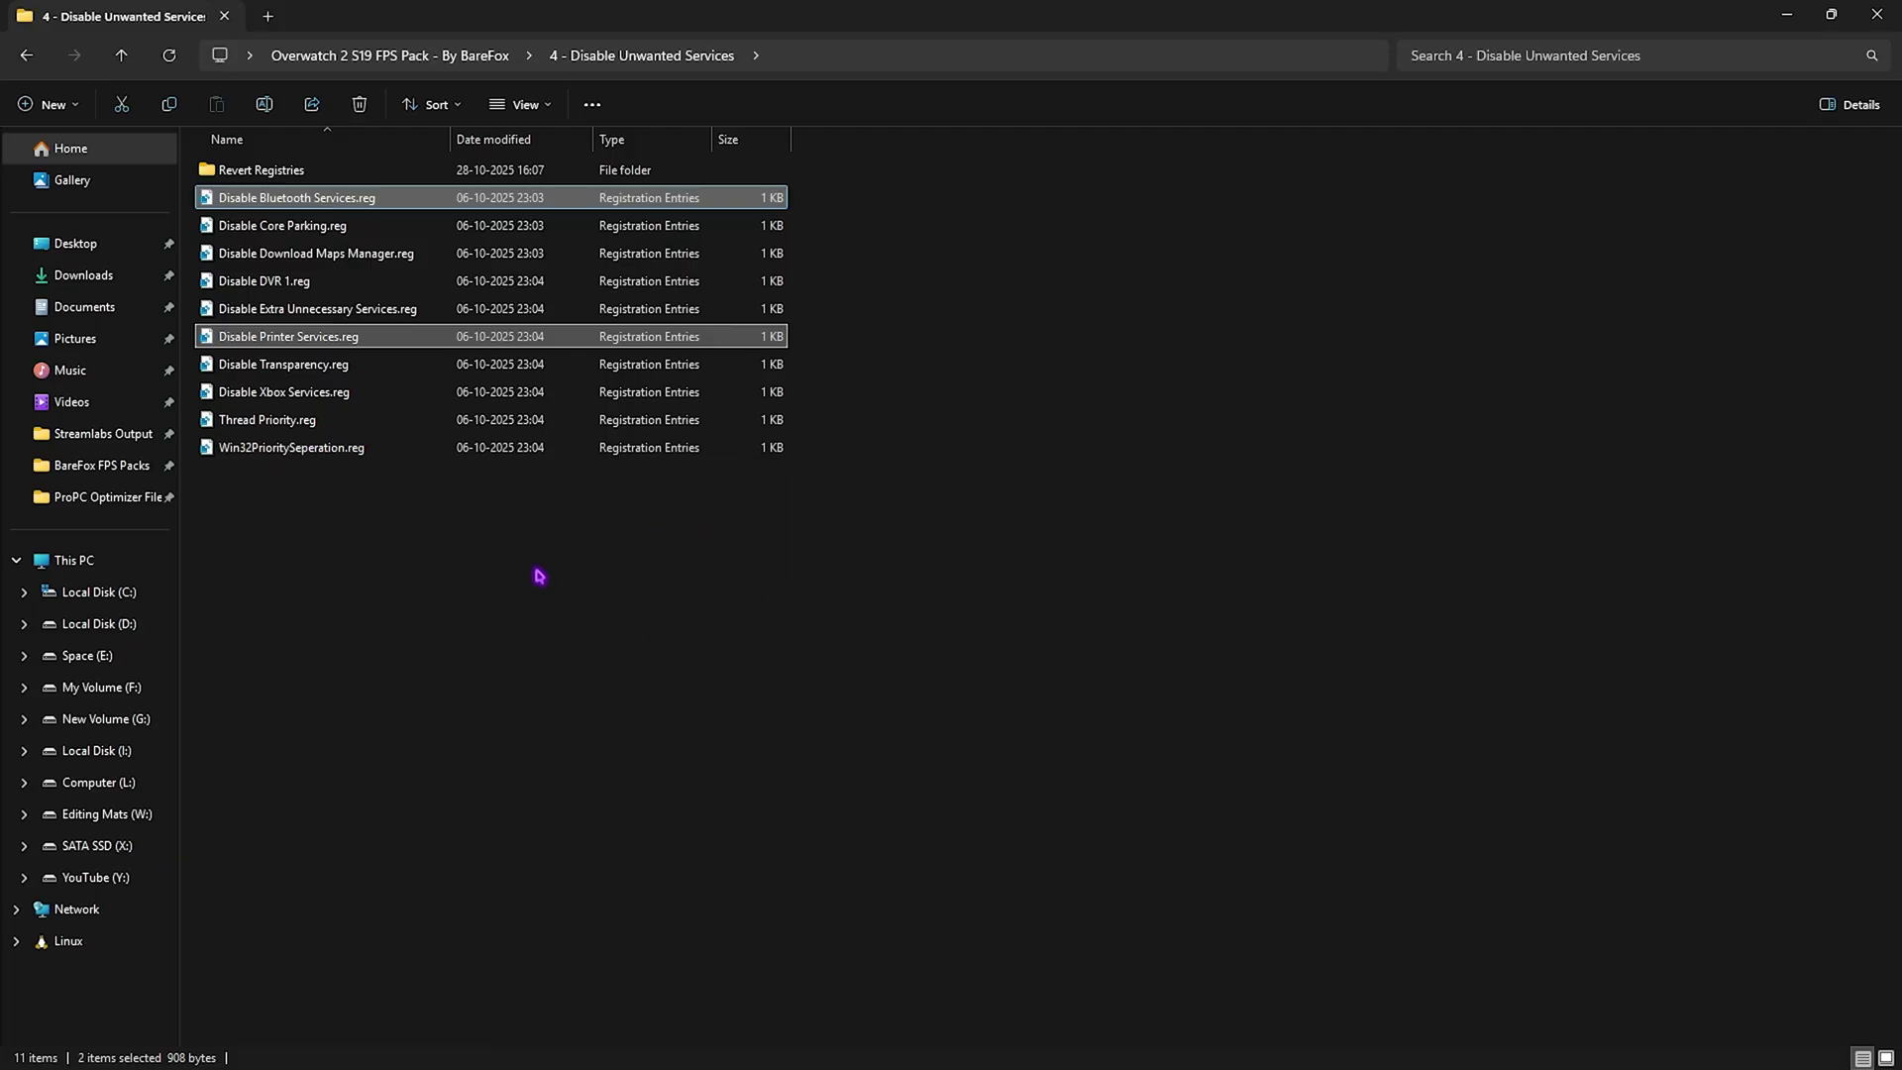
- Check the Revert Registries folder, then move to '5 - Power Plan Settings'
double_click(298, 170)
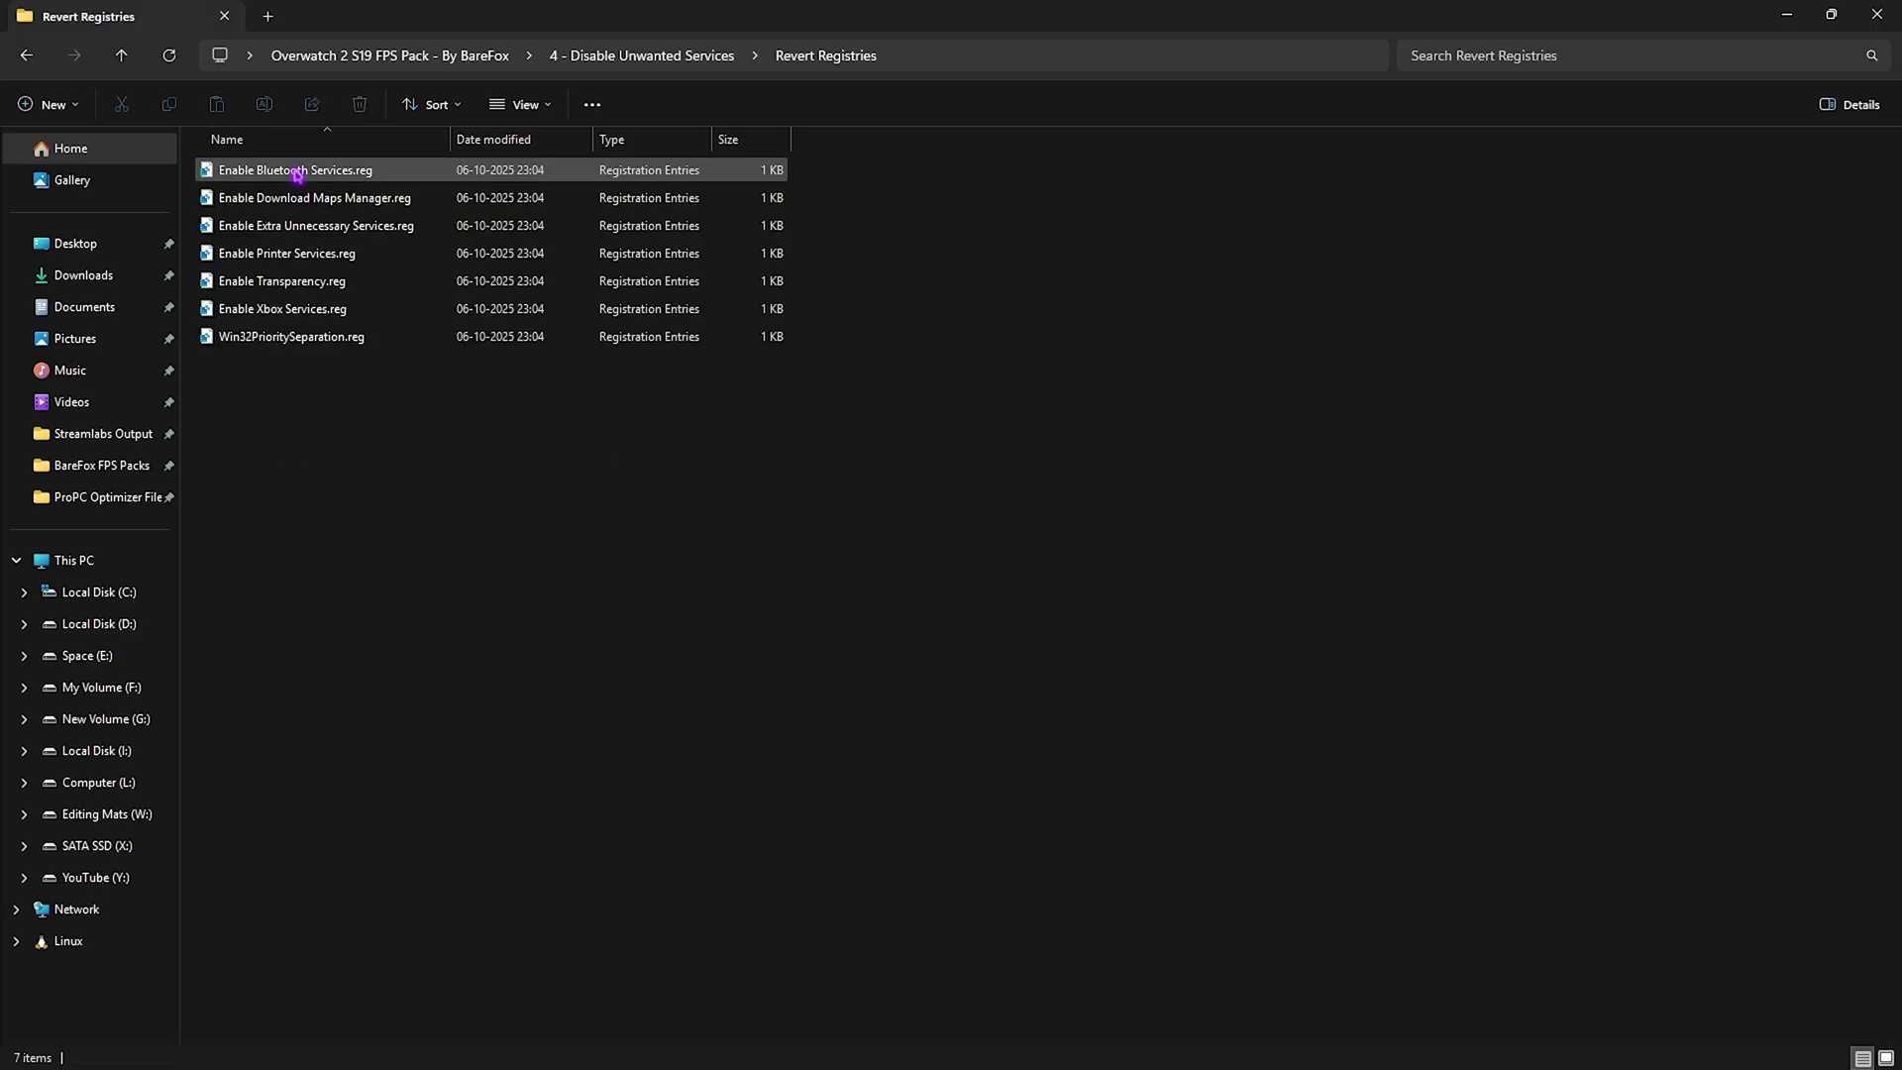
left_click(384, 56)
double_click(290, 282)
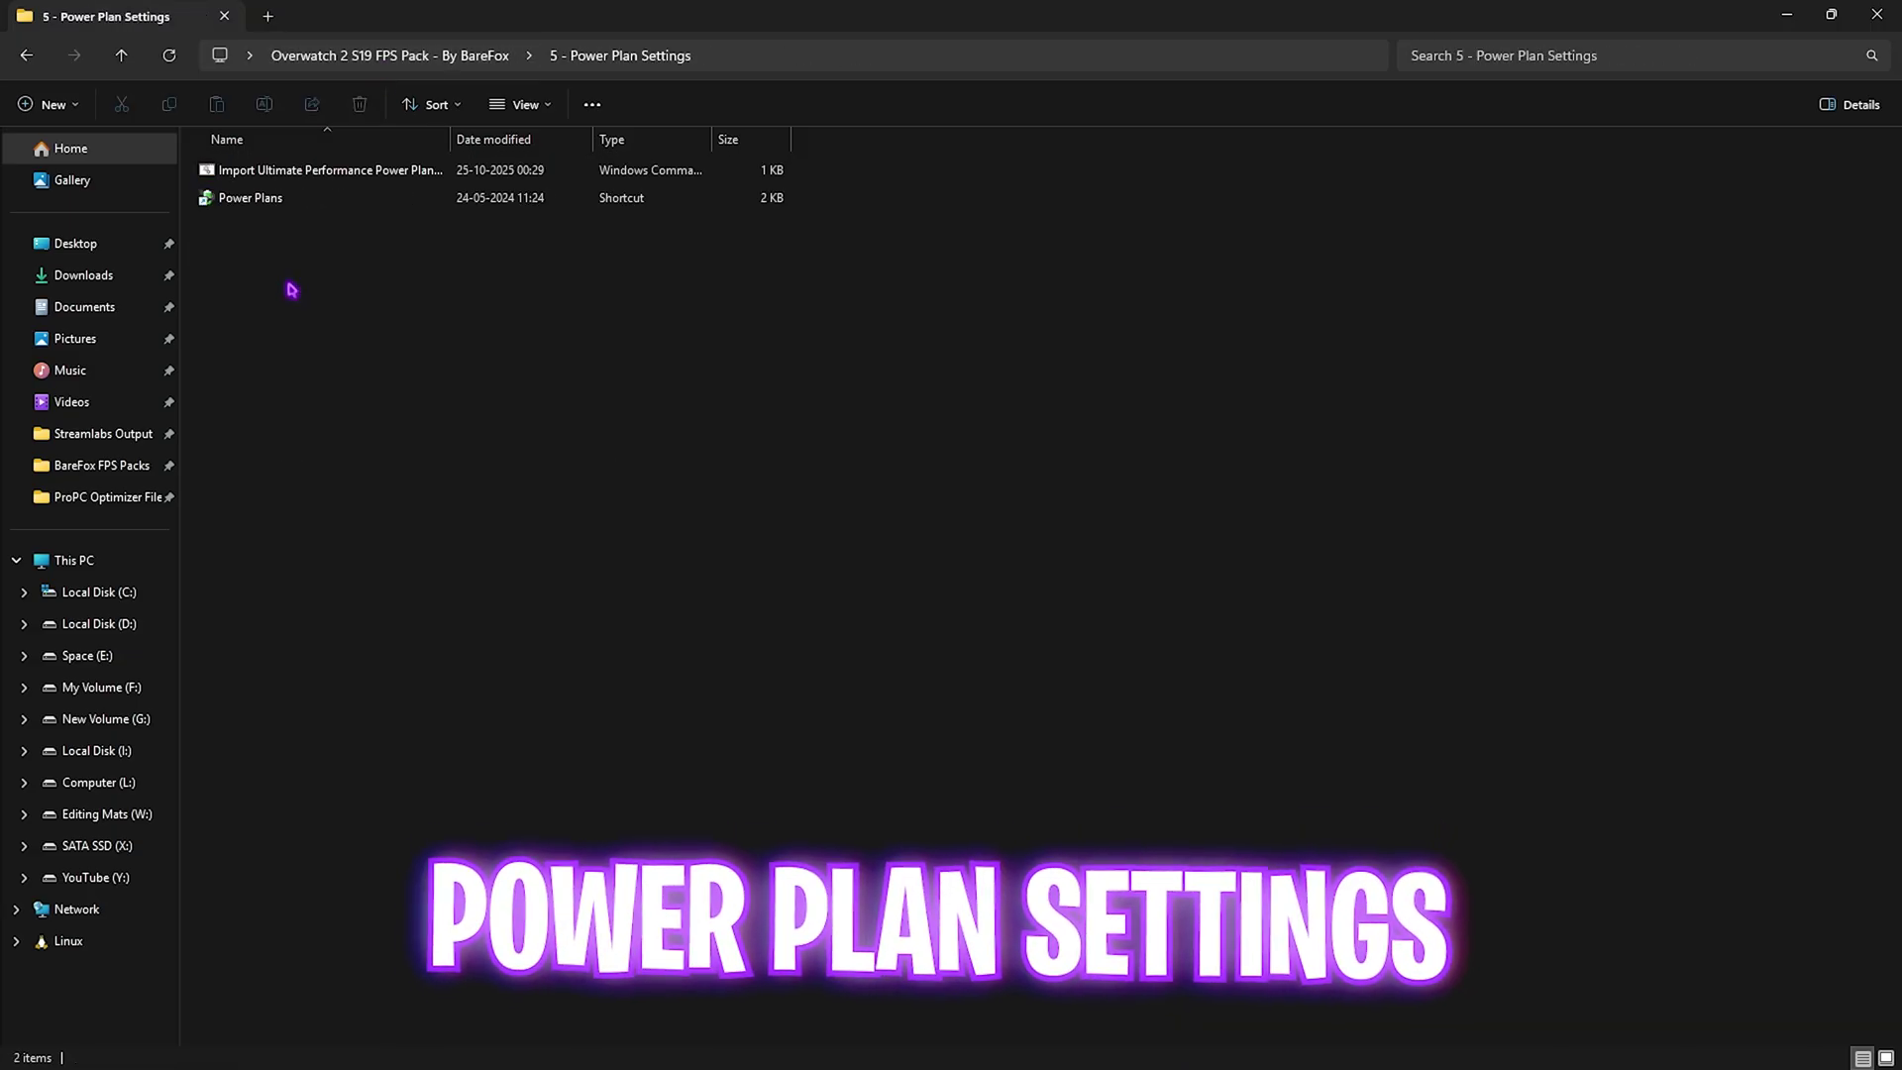
- Run the Ultimate Performance import script as administrator and open the Power Plans list
right_click(299, 176)
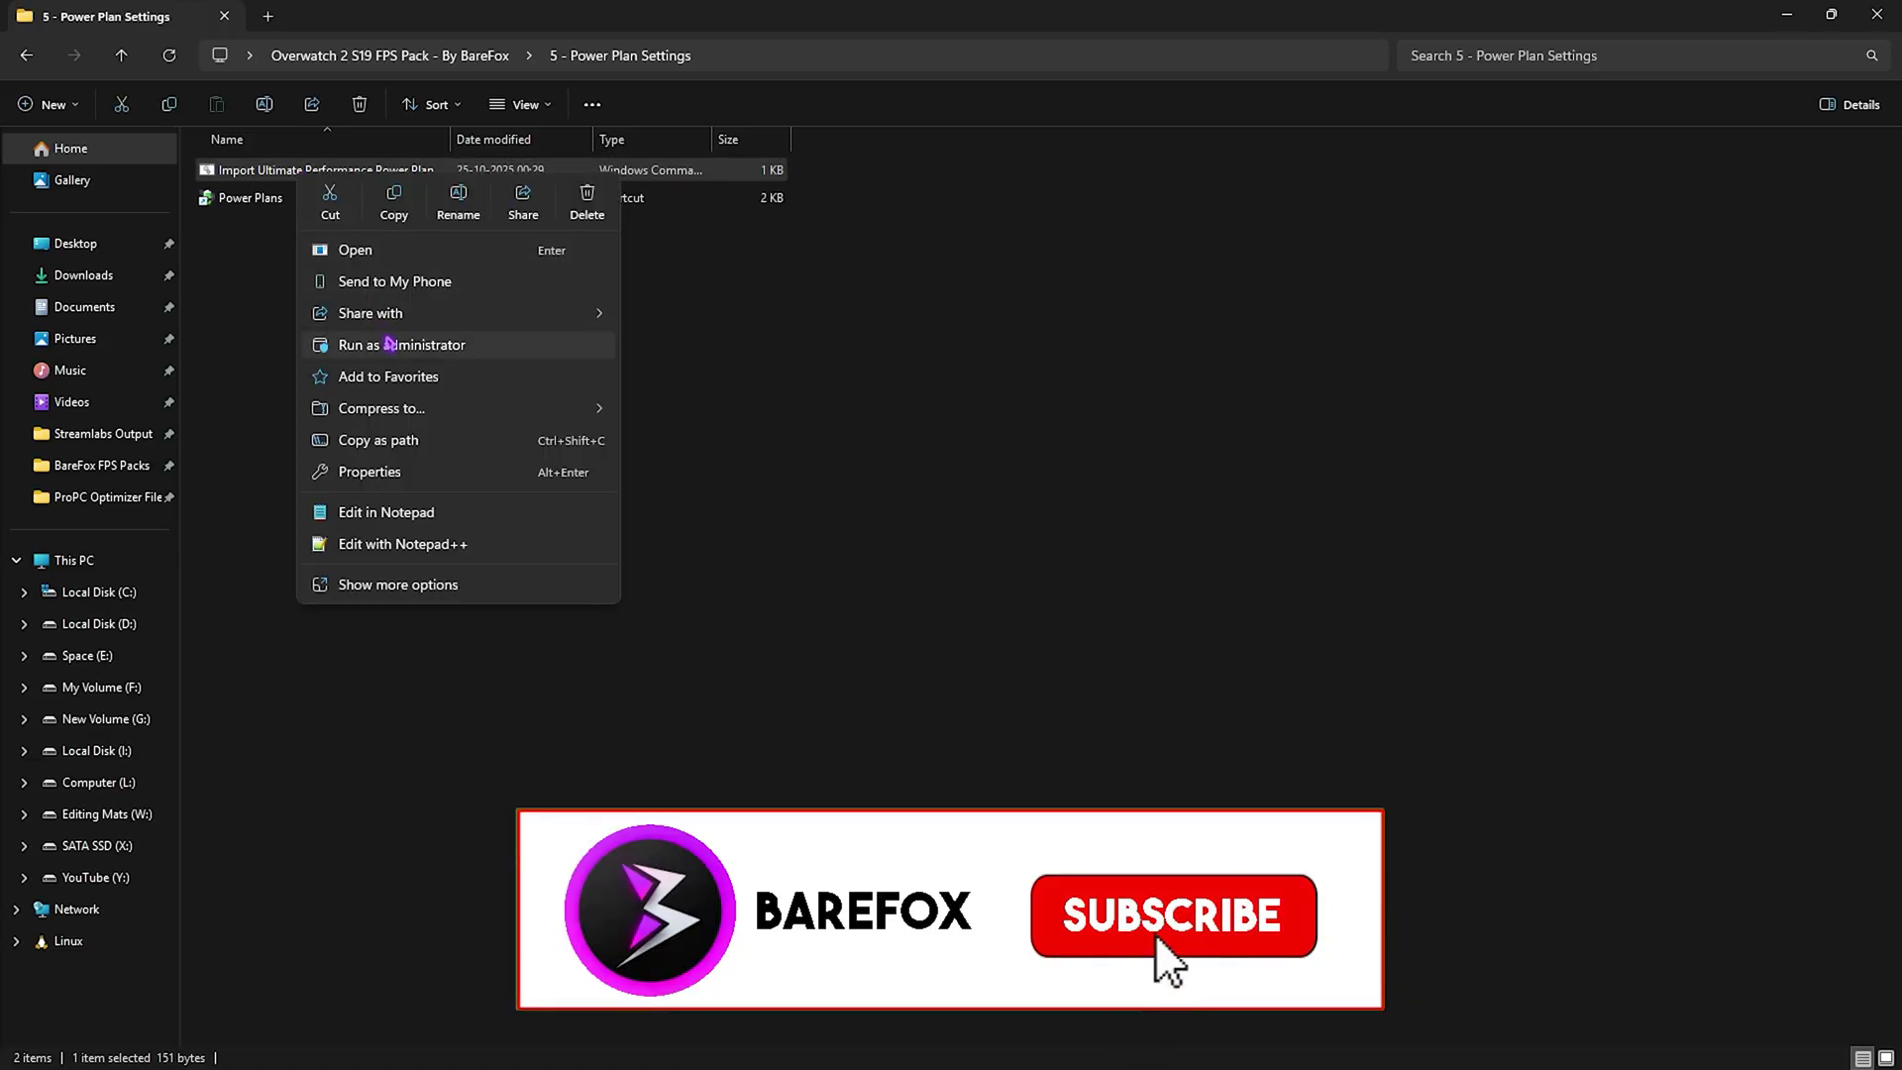
left_click(233, 293)
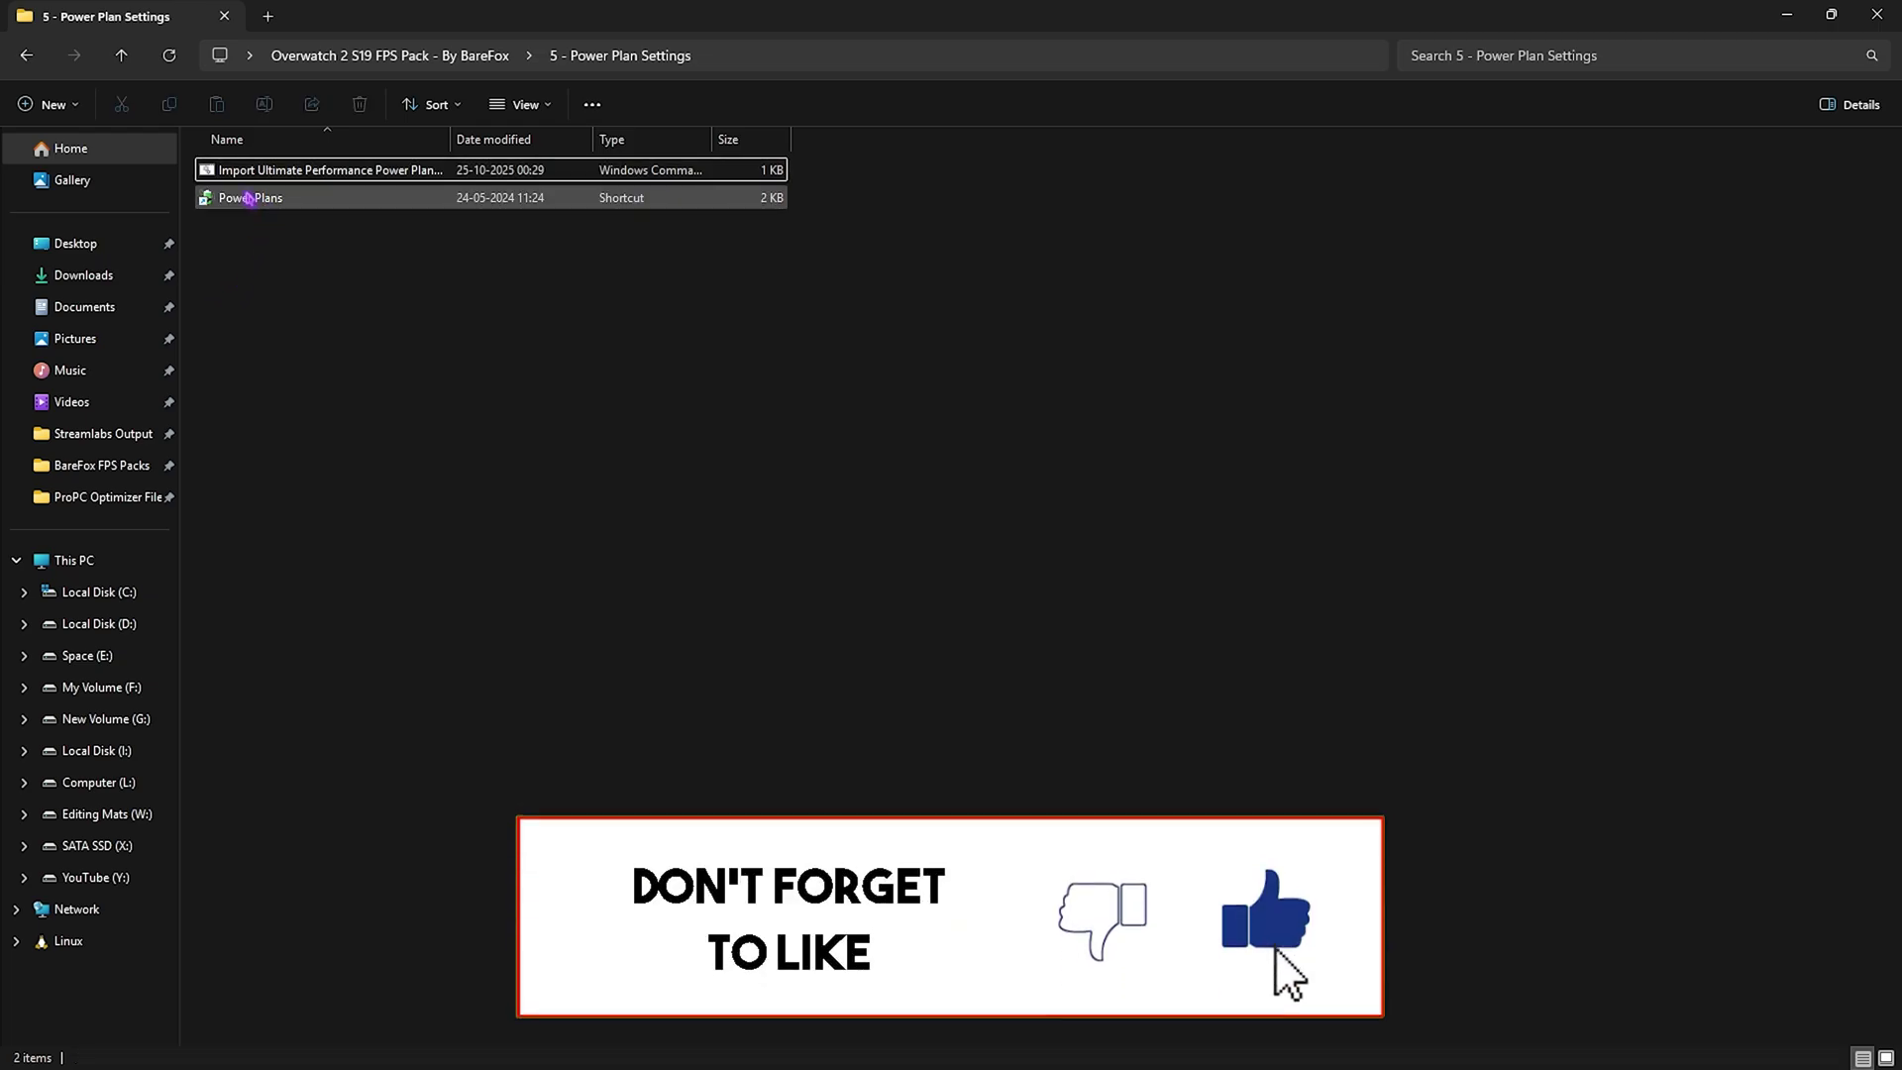
left_click(267, 203)
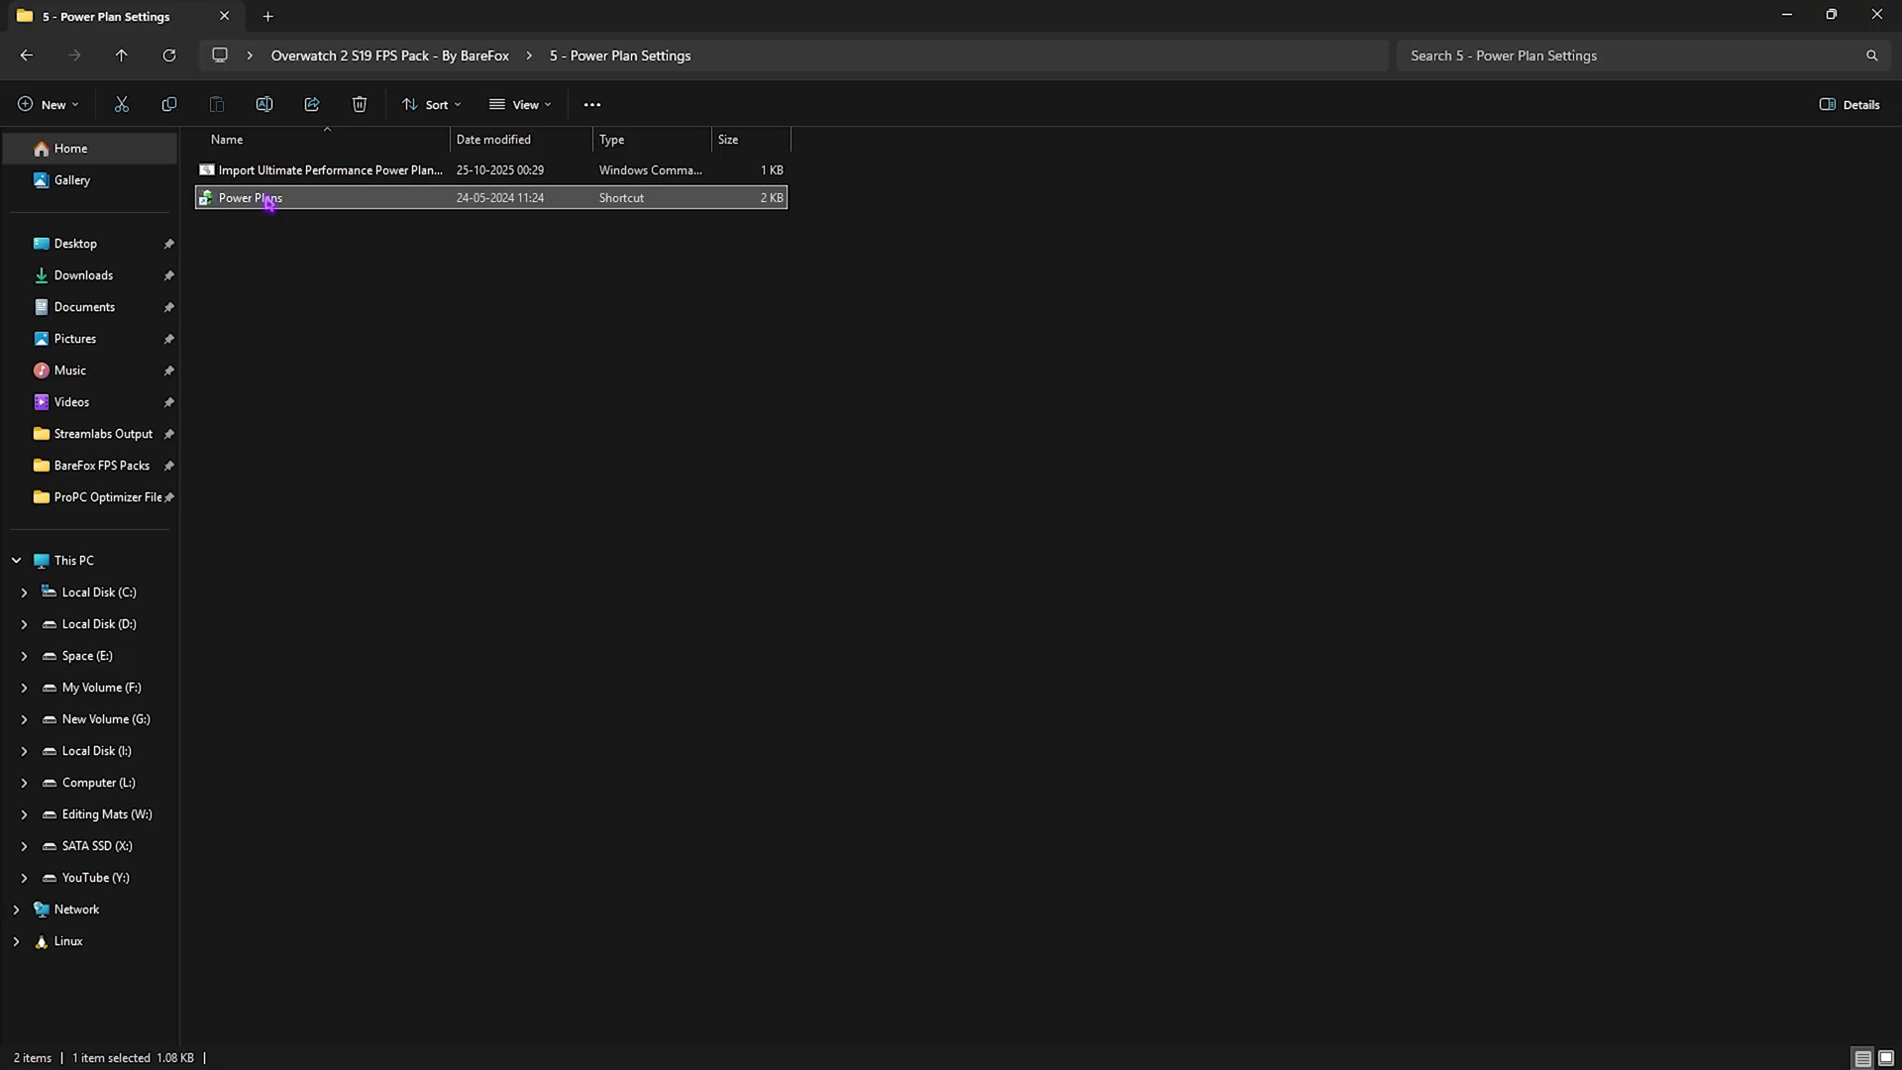
double_click(268, 201)
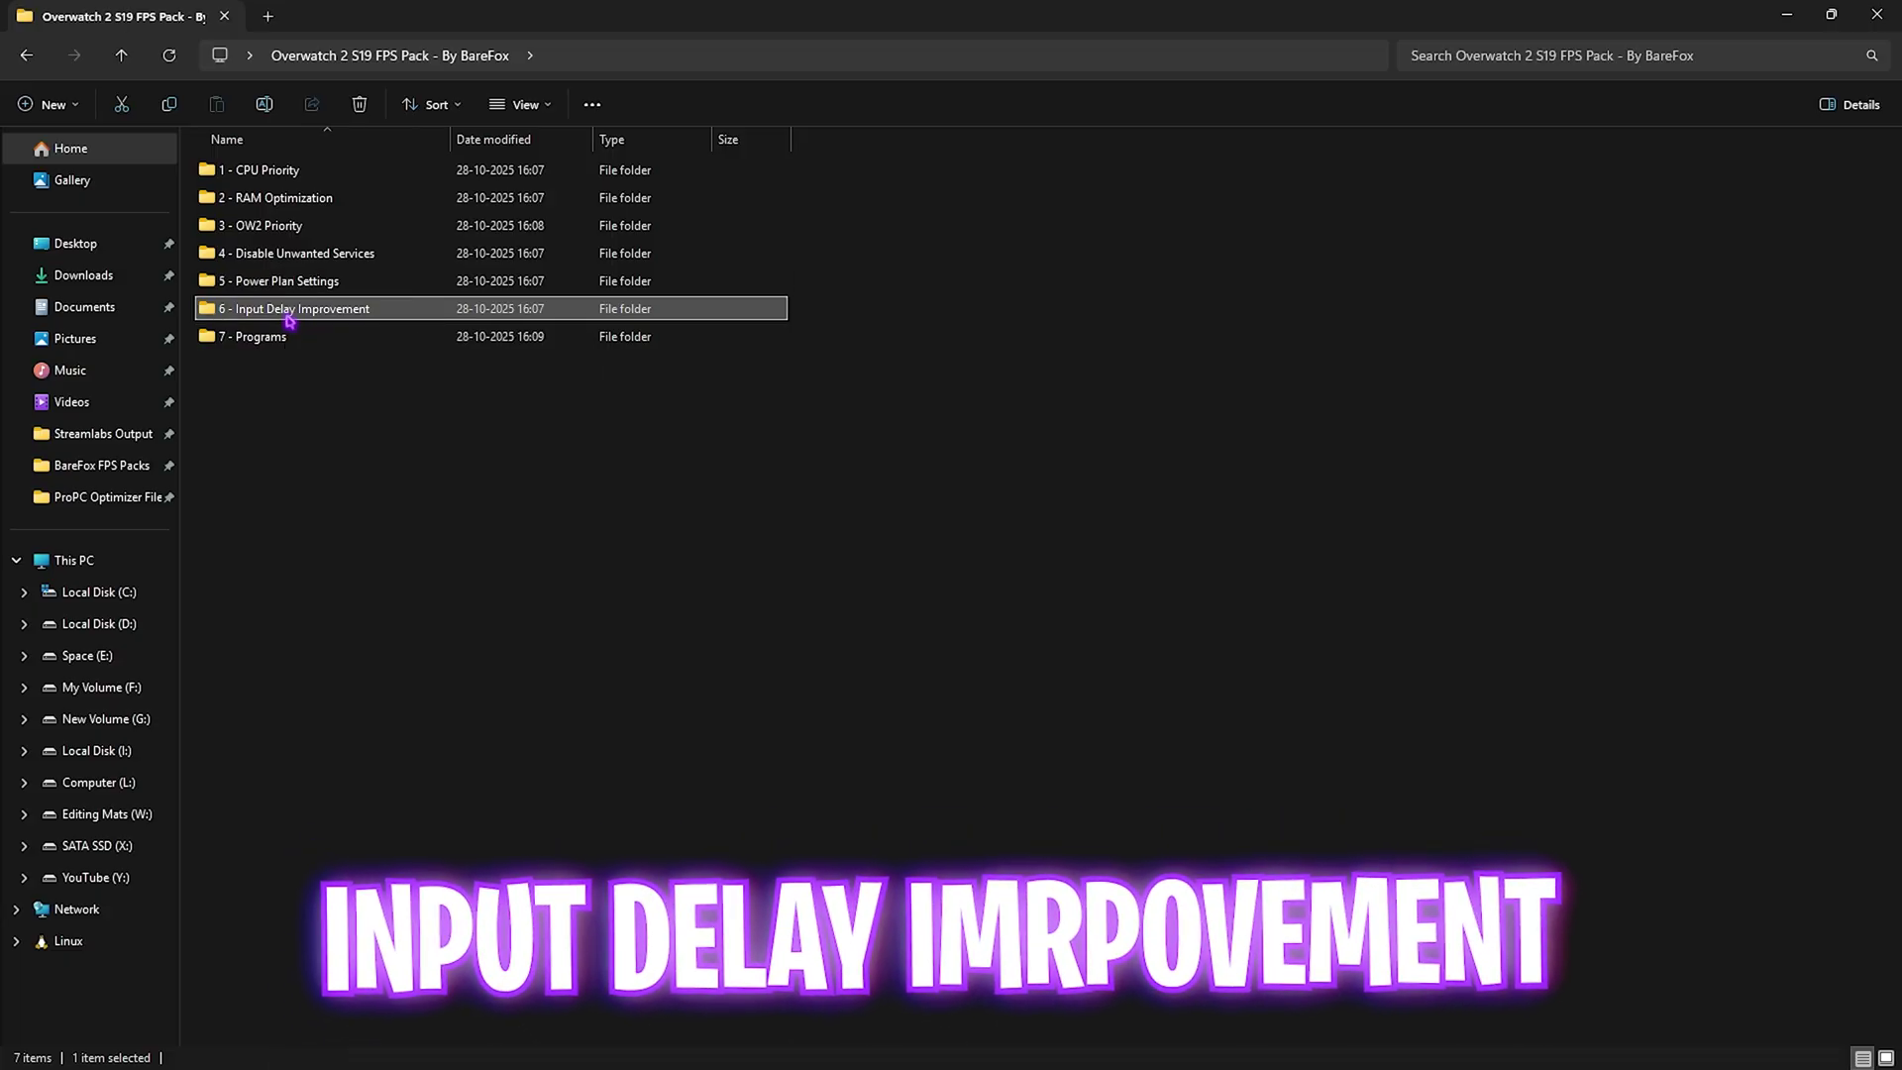
- Open '6 - Input Delay Improvement' and look through the Keyboard Latency Fix folder
double_click(289, 313)
double_click(286, 174)
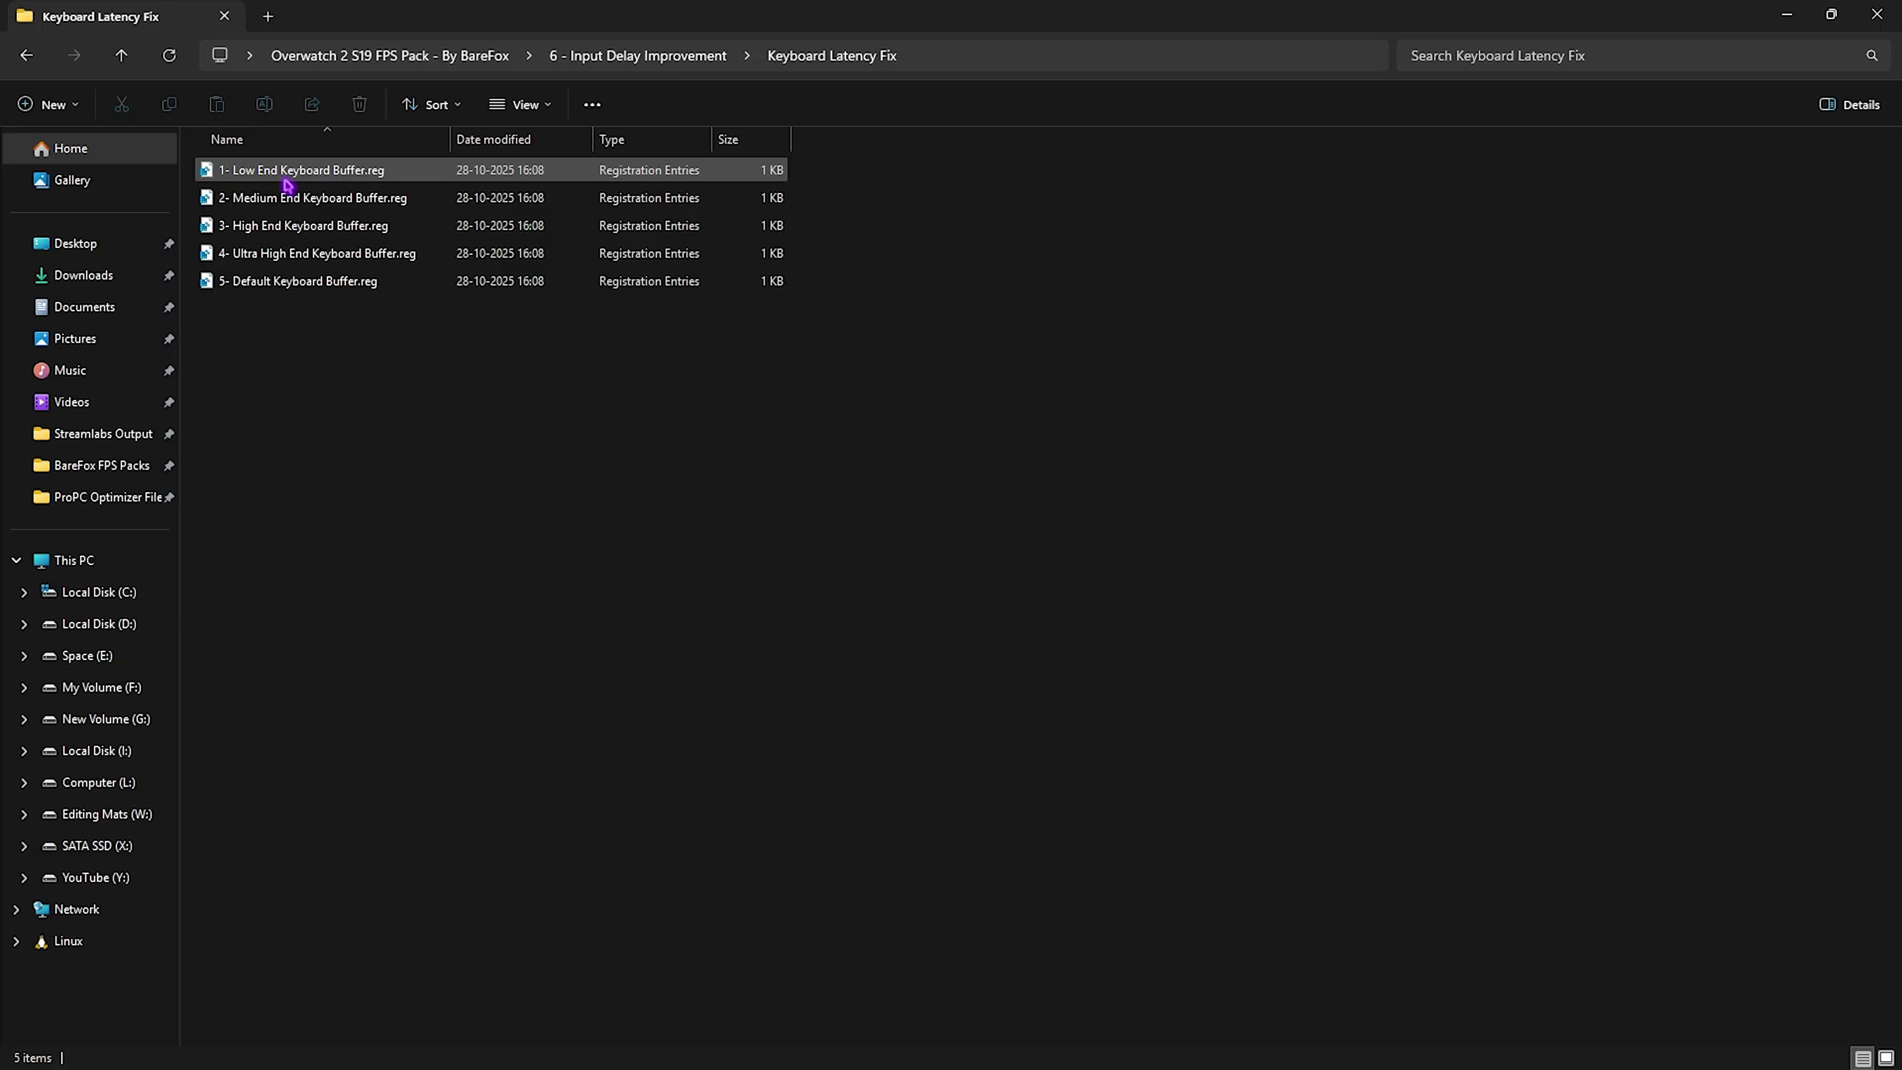
left_click(598, 57)
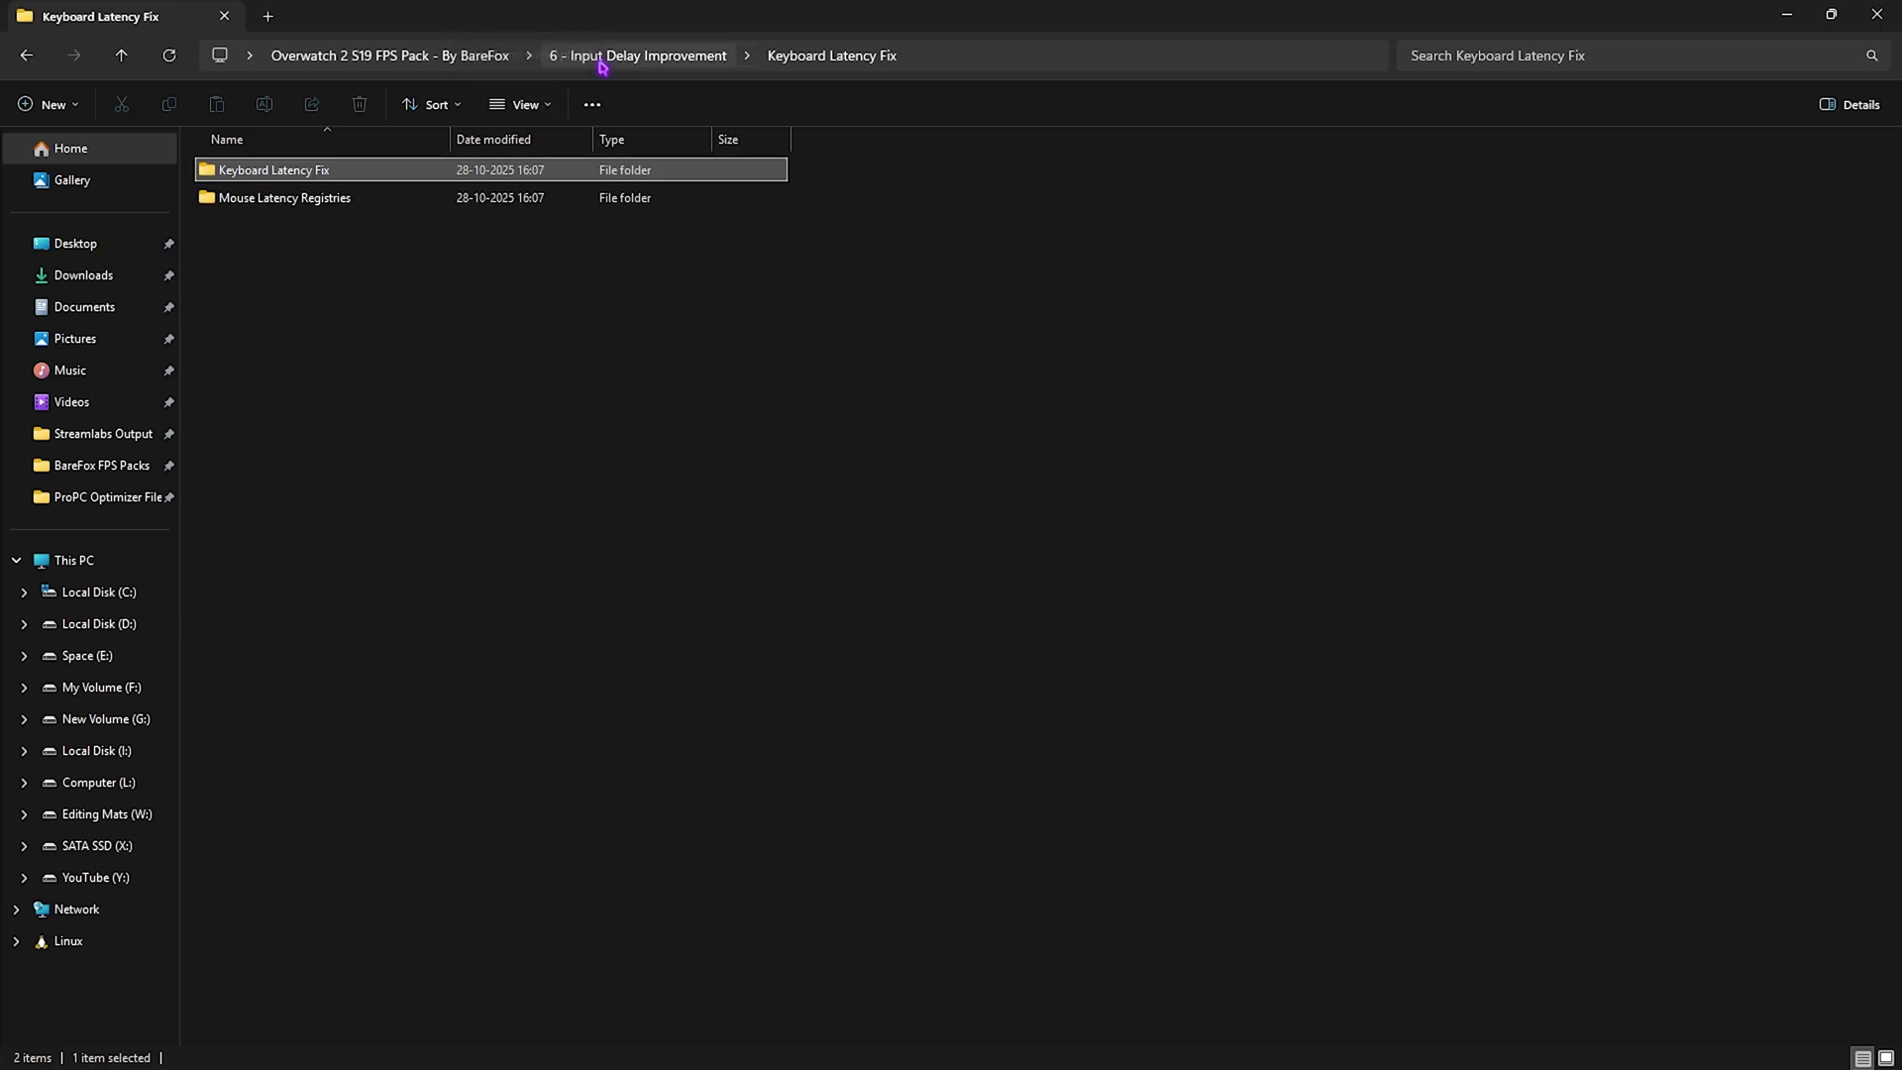
- In Mouse Latency Registries, view Fix Mouse Curve.reg in Notepad, then close it
left_click(341, 203)
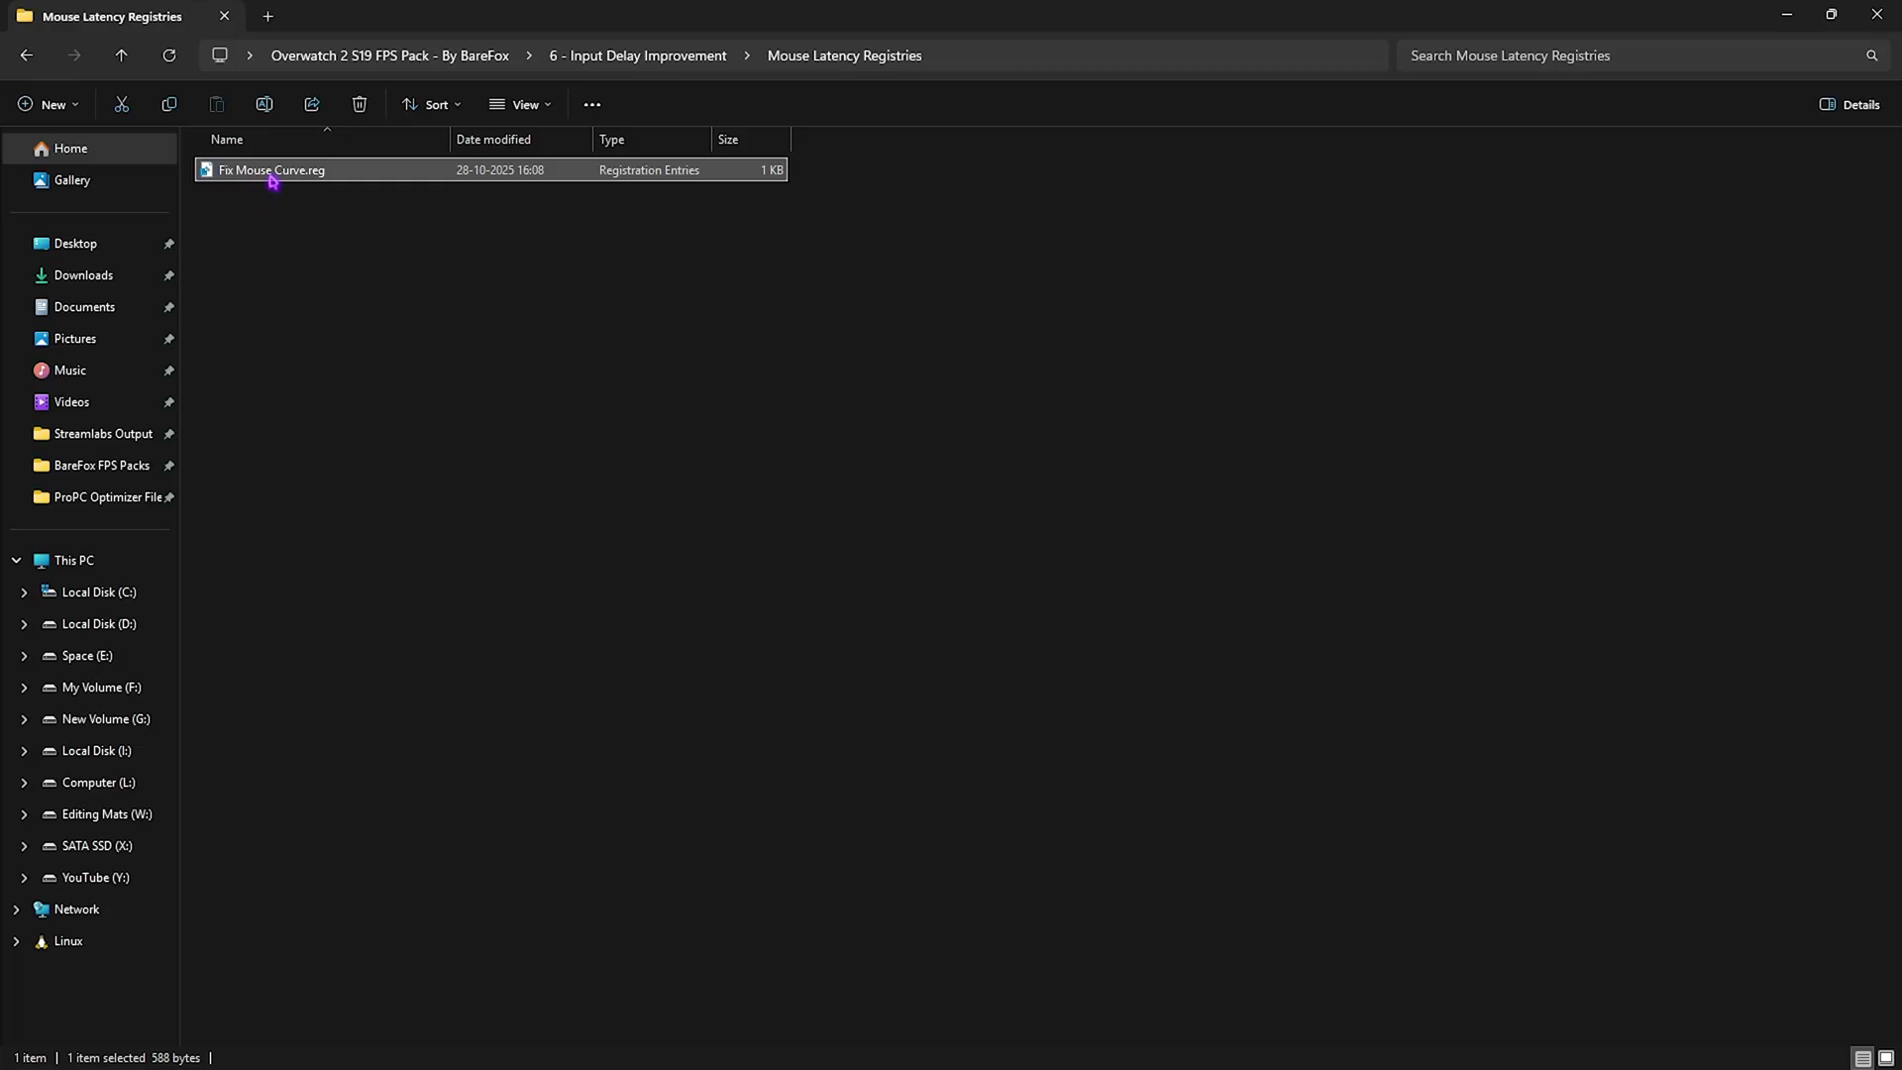
right_click(306, 183)
left_click(347, 509)
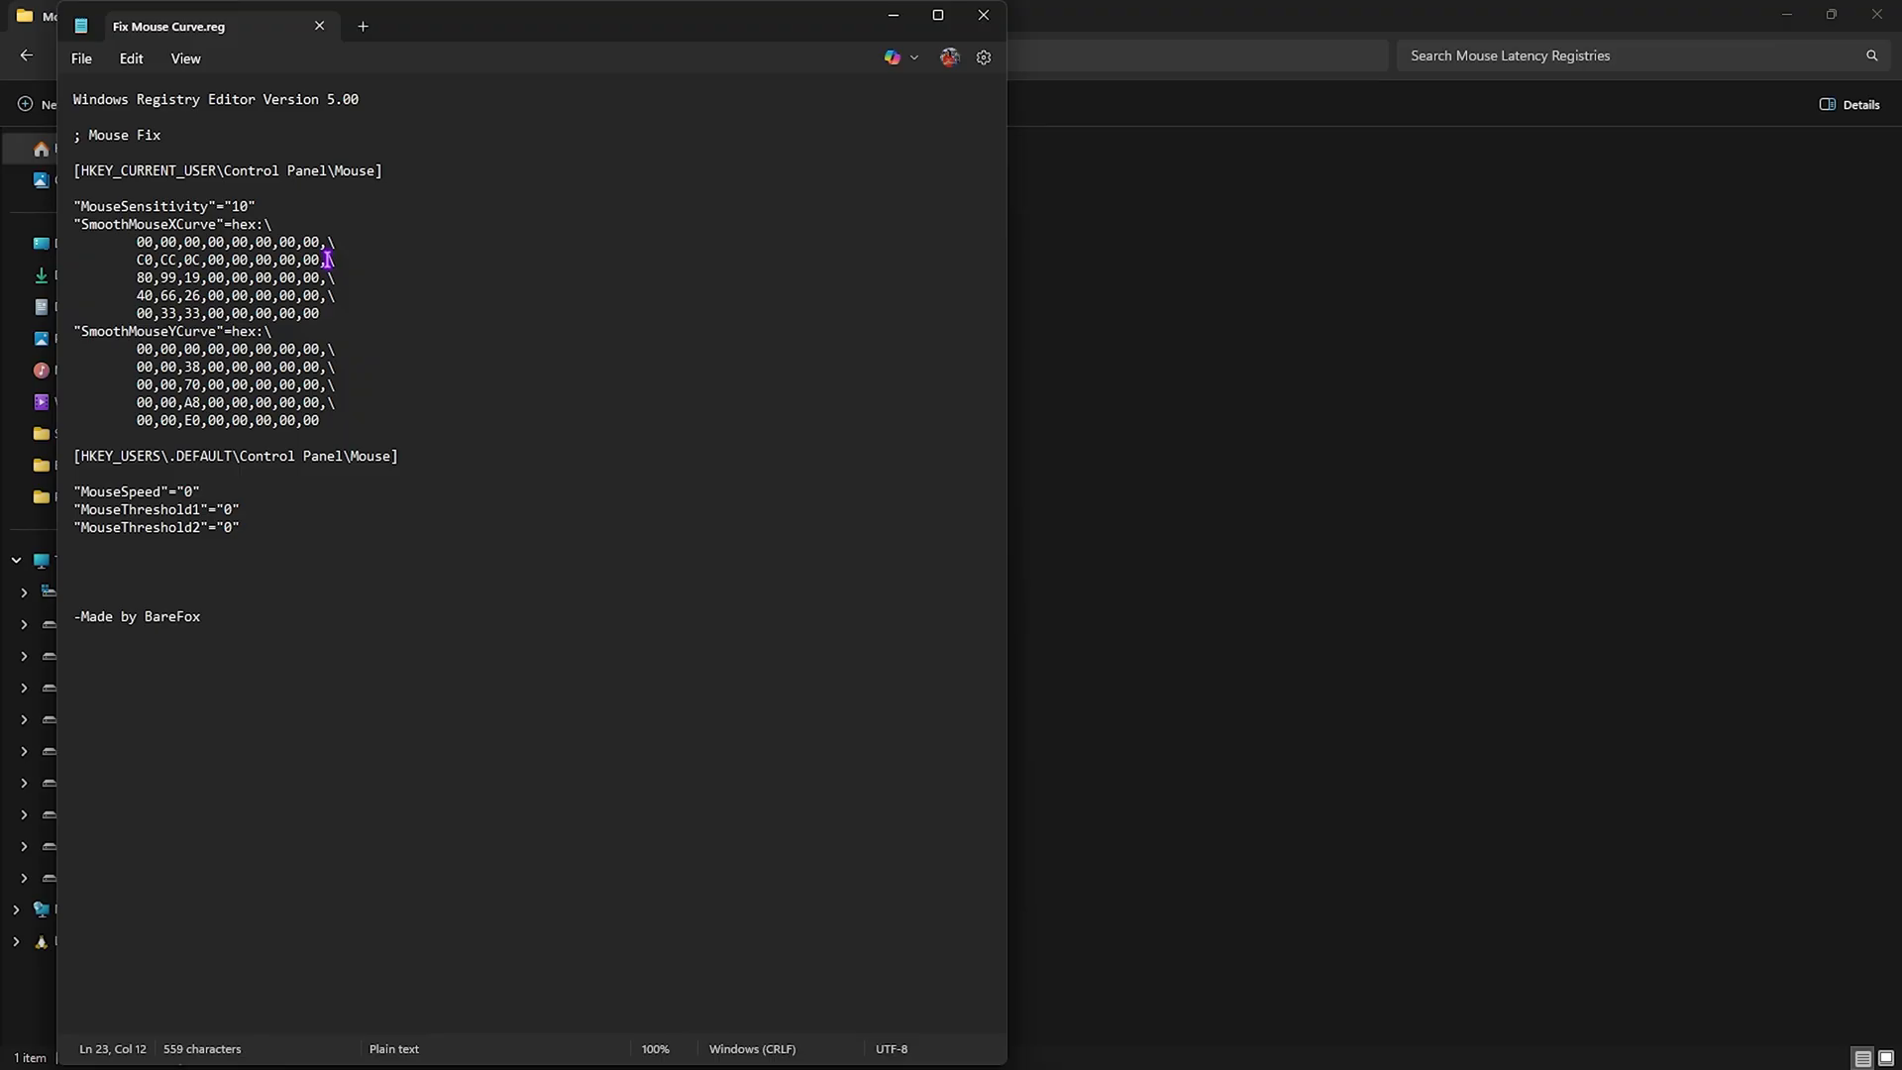
left_click(319, 27)
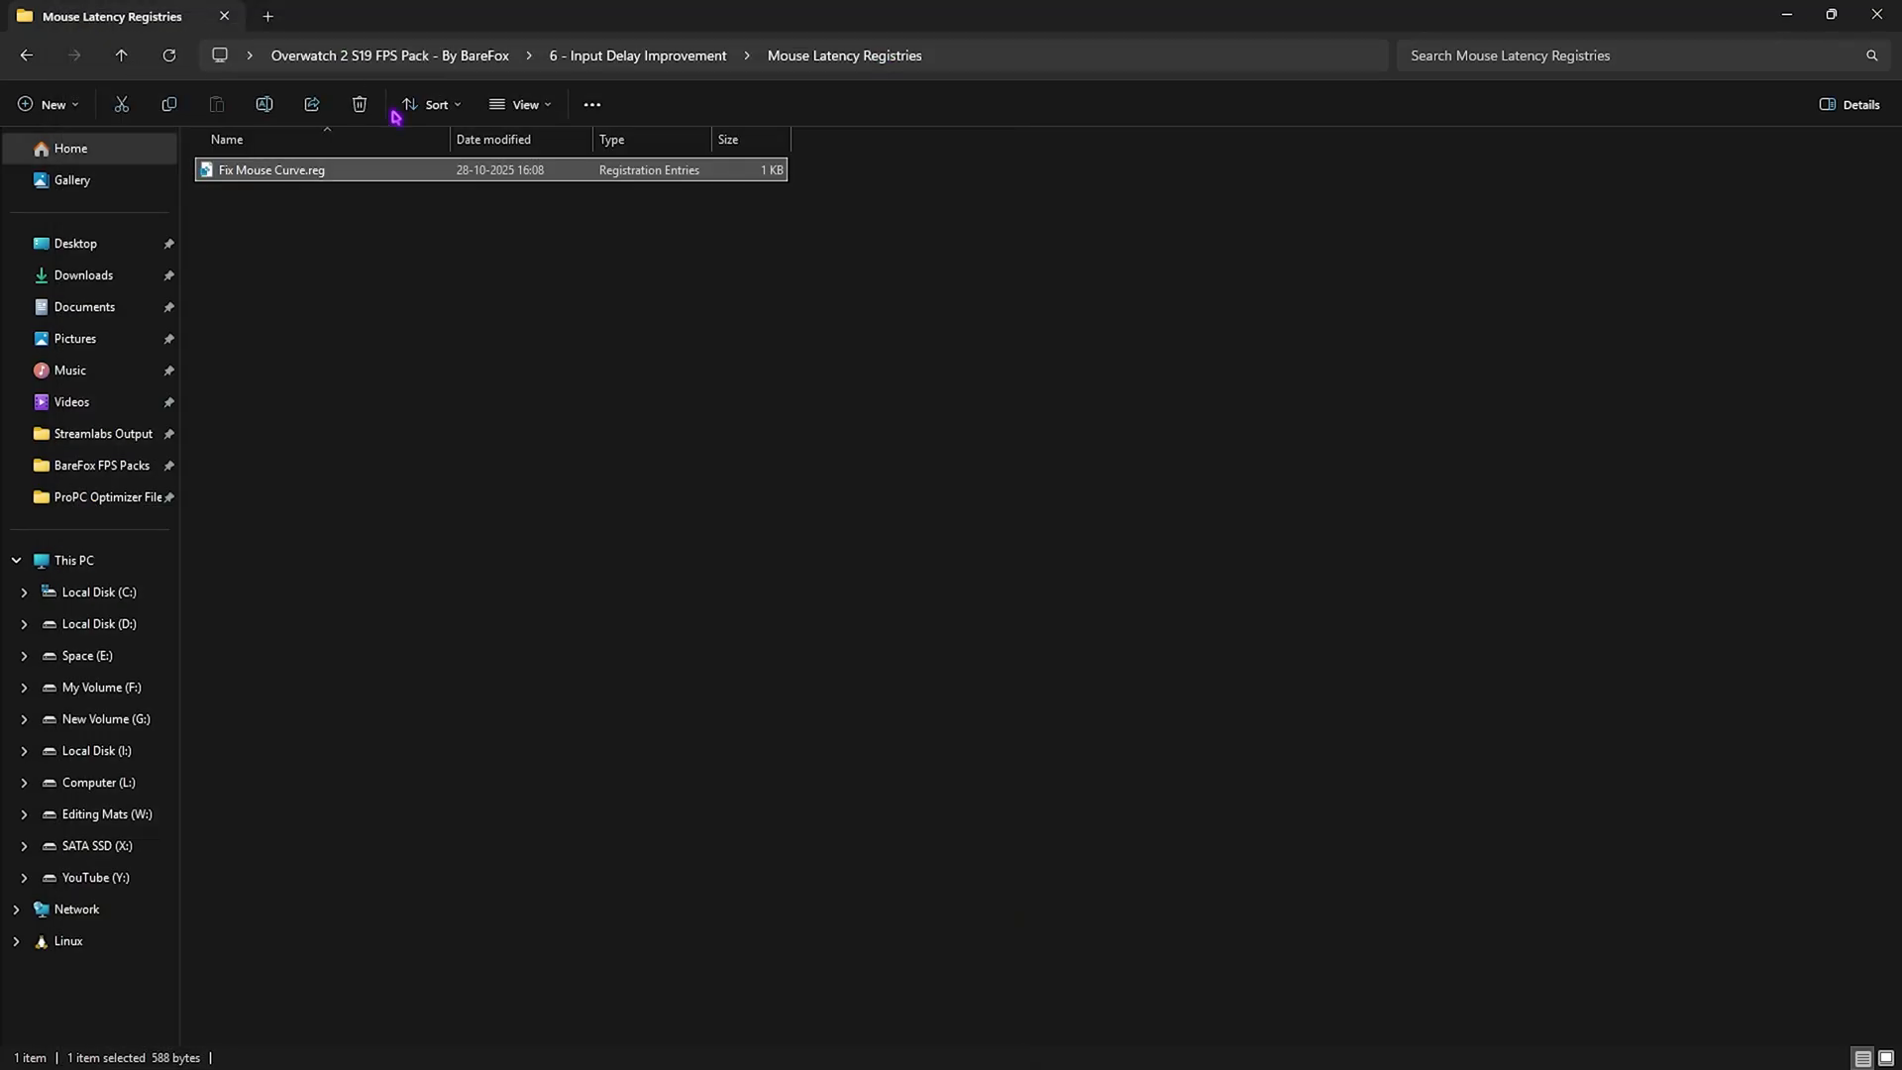
- Open the FPS pack's '7 - Programs' folder
left_click(500, 55)
double_click(281, 337)
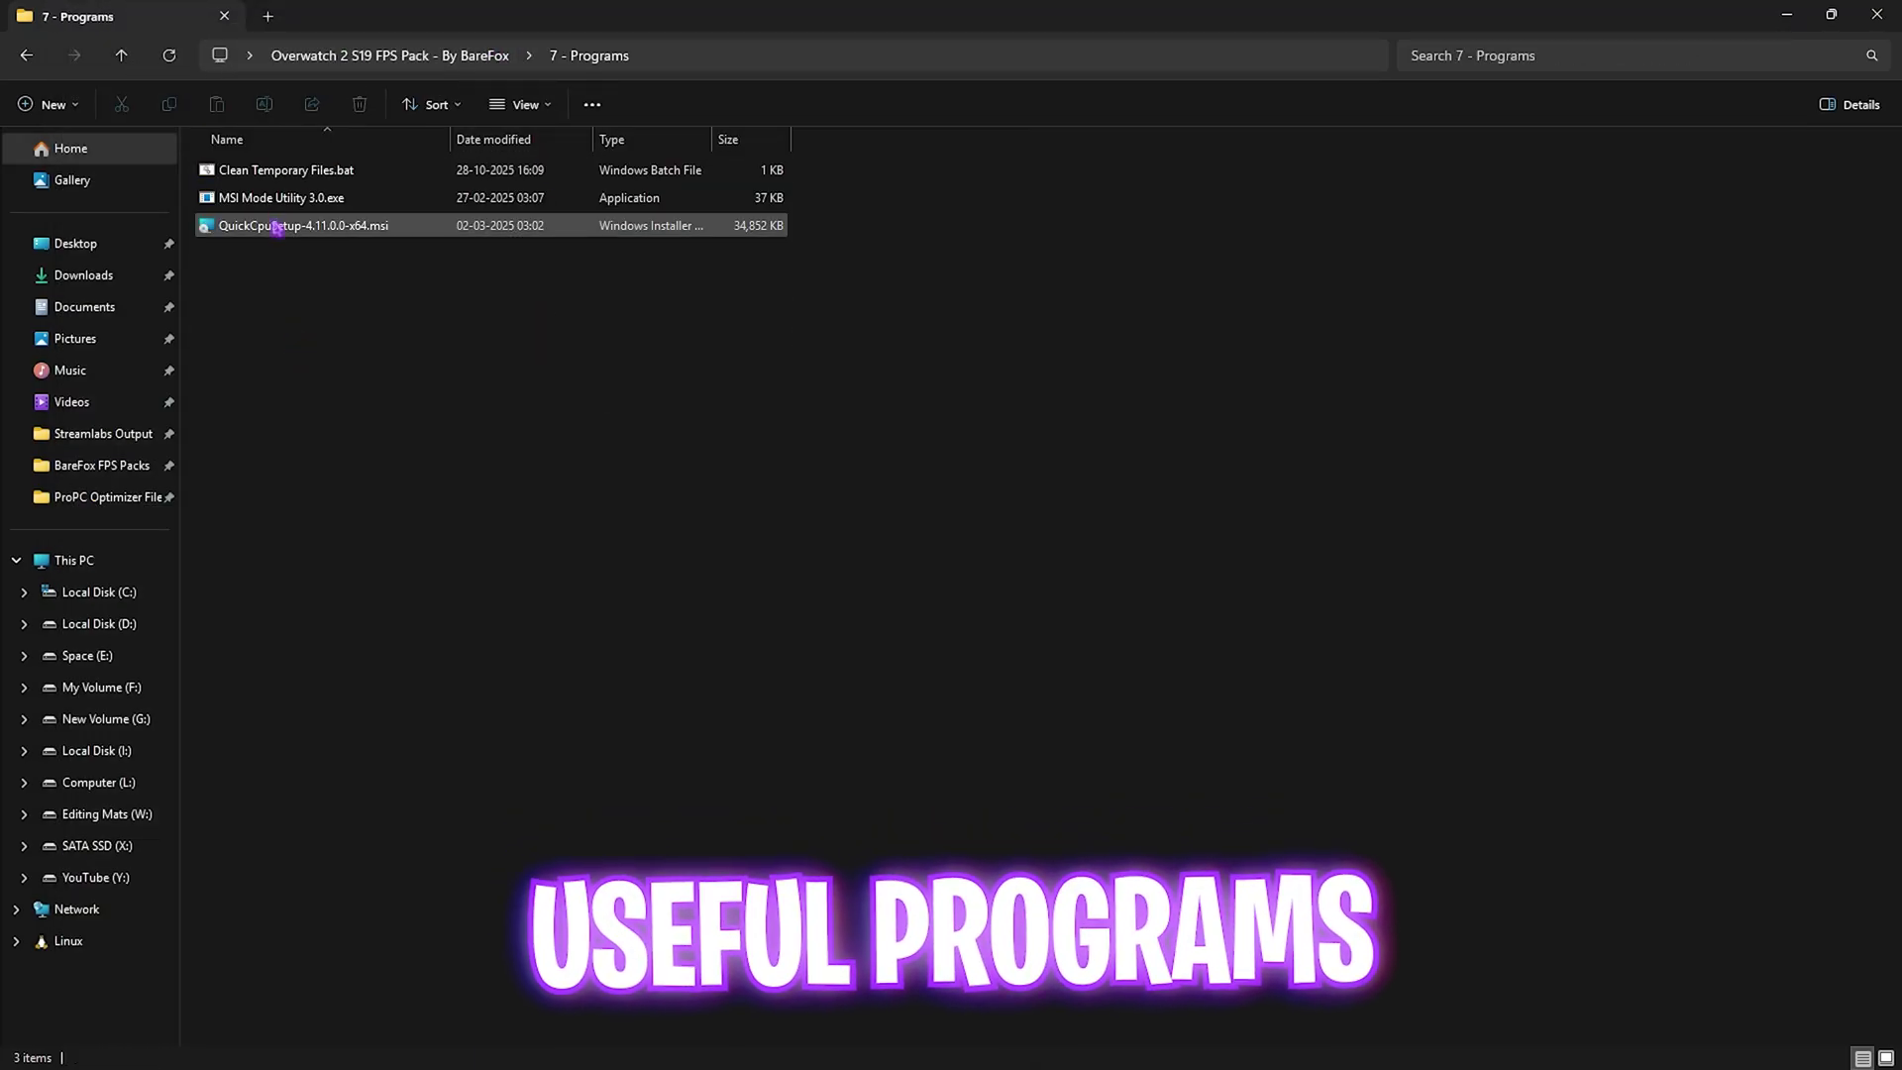
left_click_drag(304, 286, 308, 174)
left_click(340, 287)
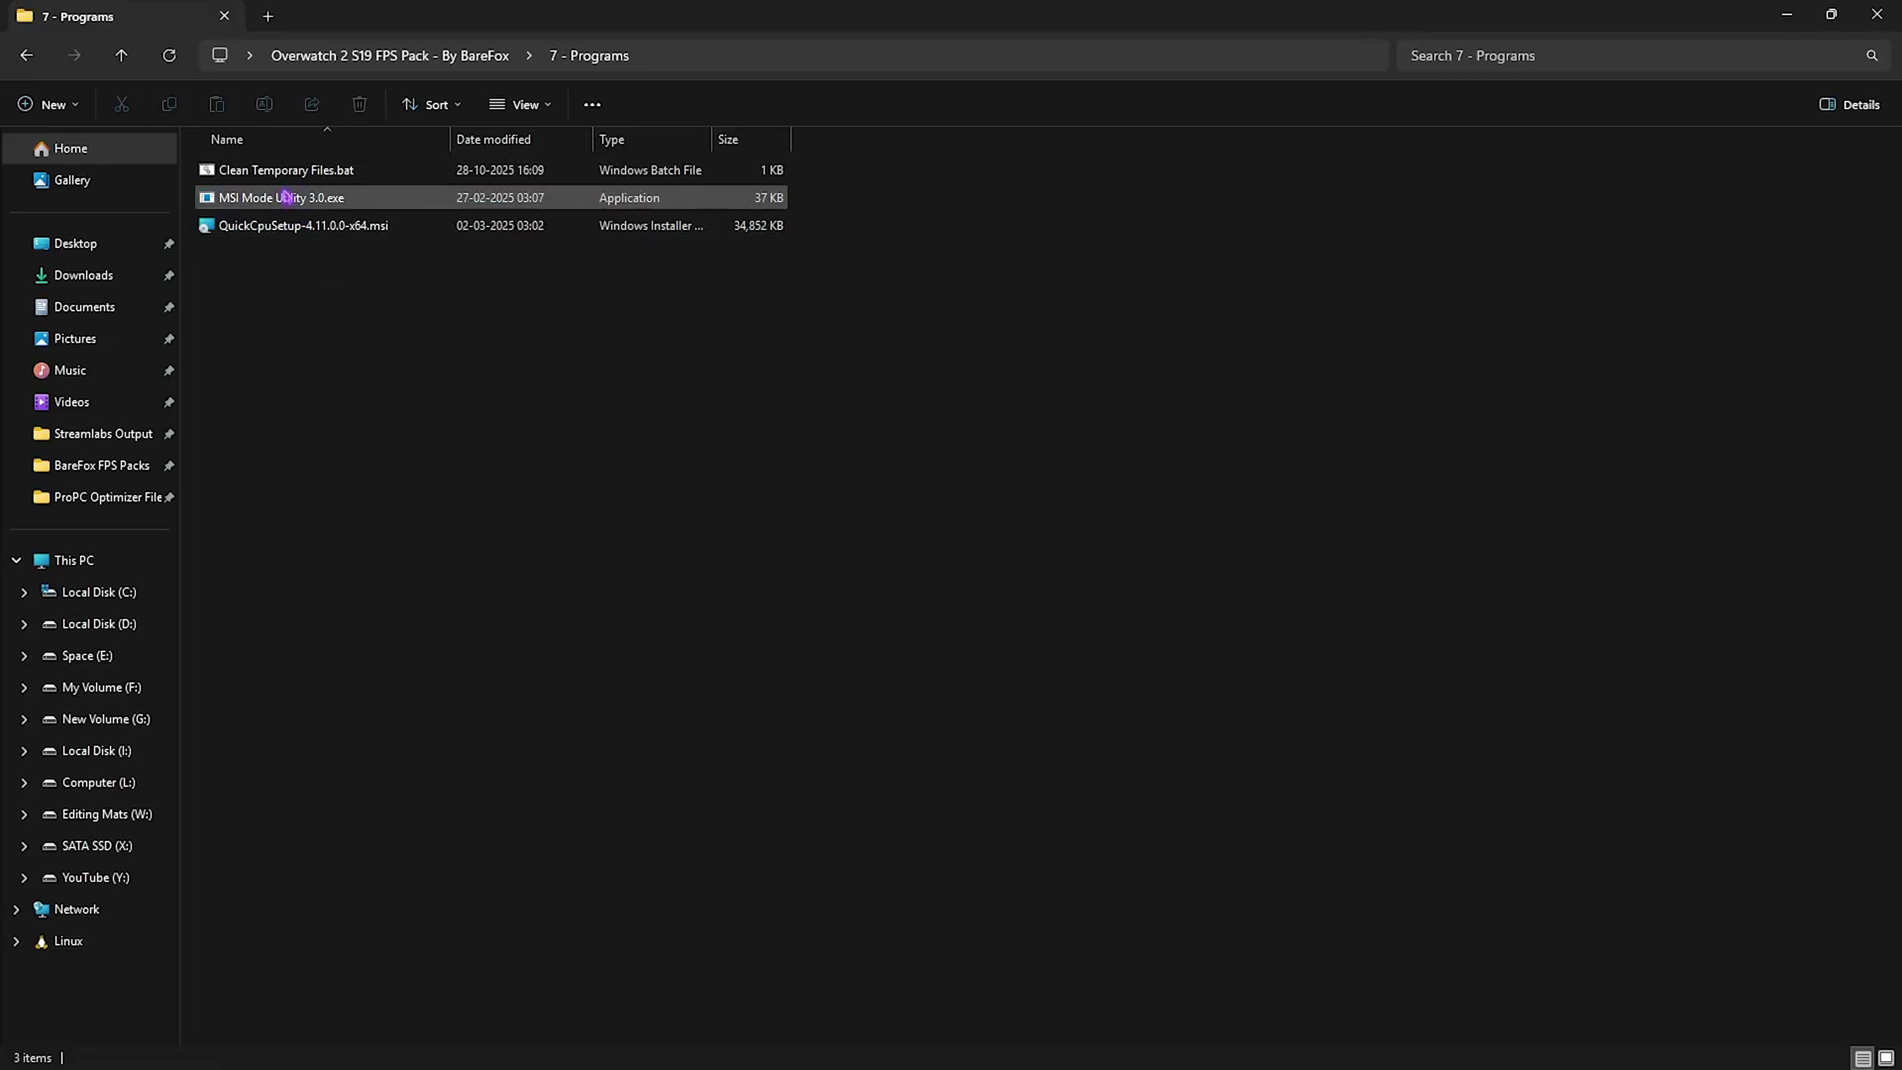
- Run Clean Temporary Files.bat as administrator to delete temp files, then close its console
left_click(281, 179)
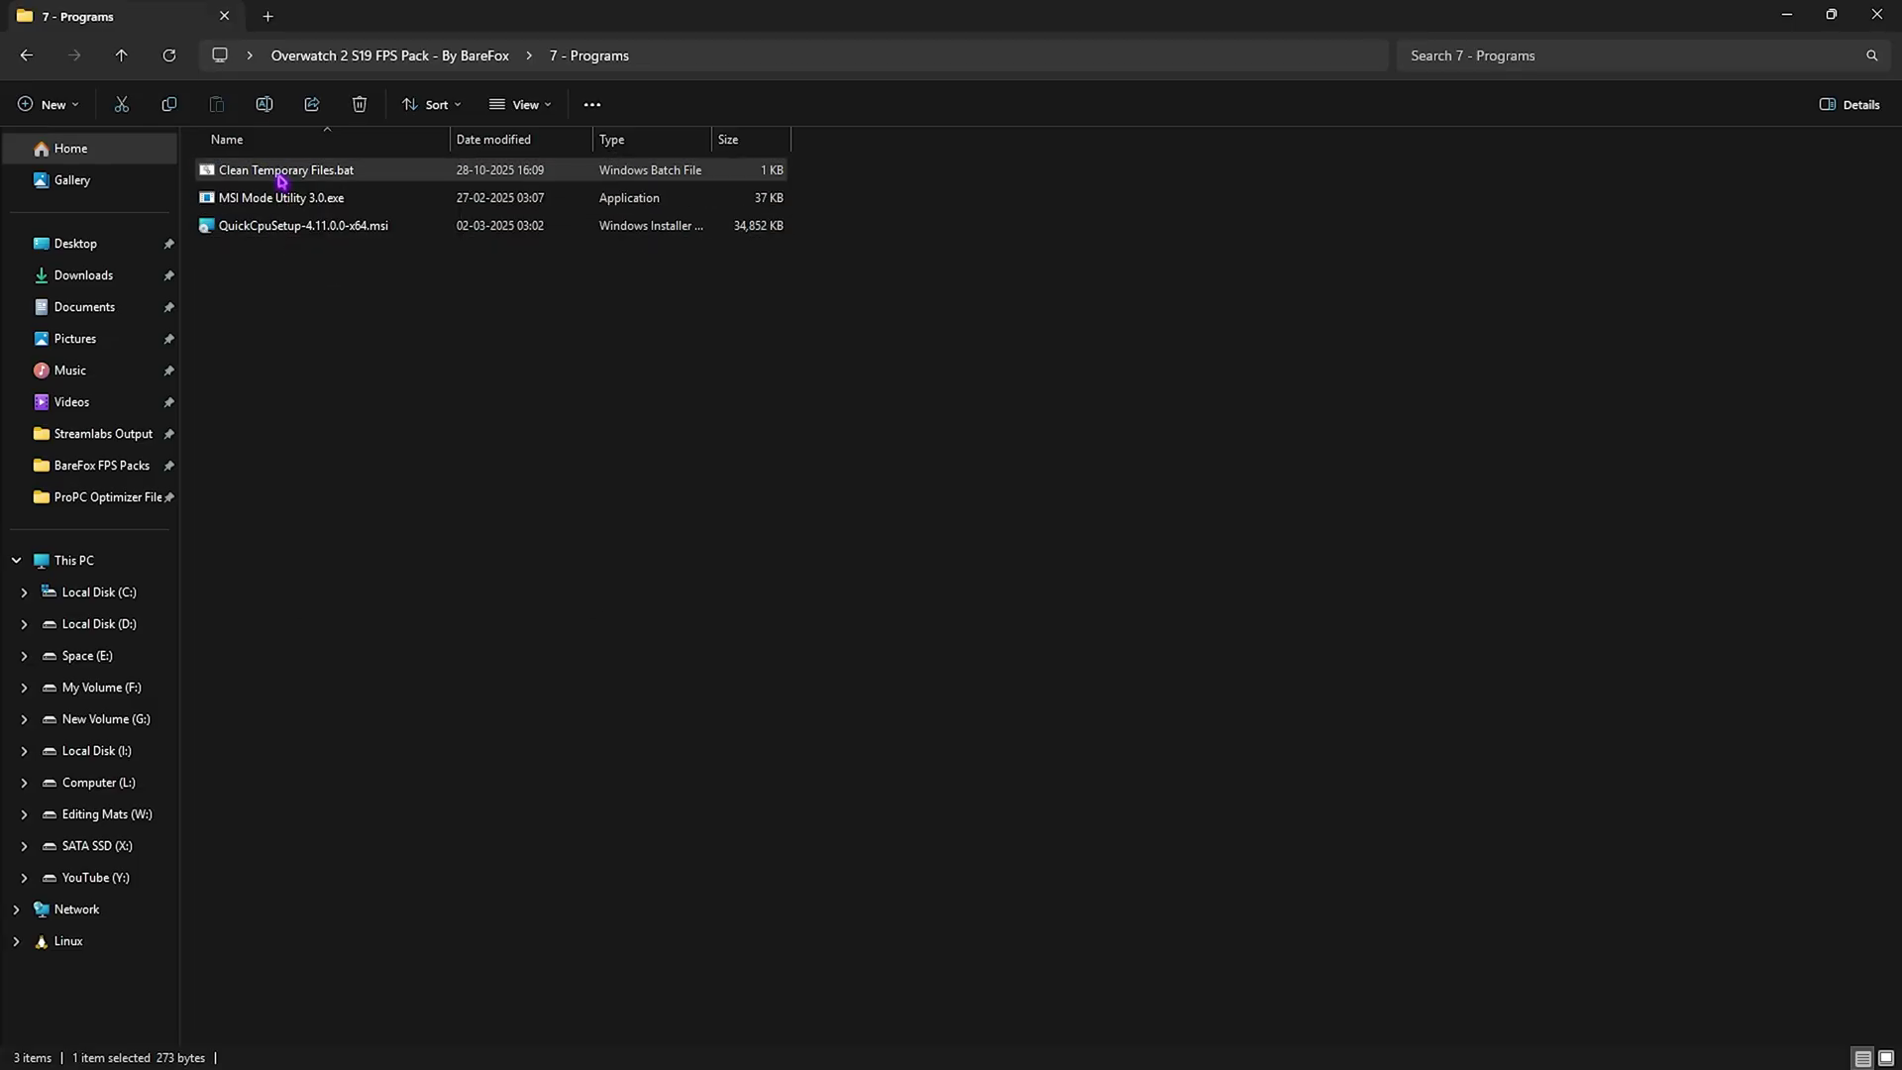
right_click(280, 181)
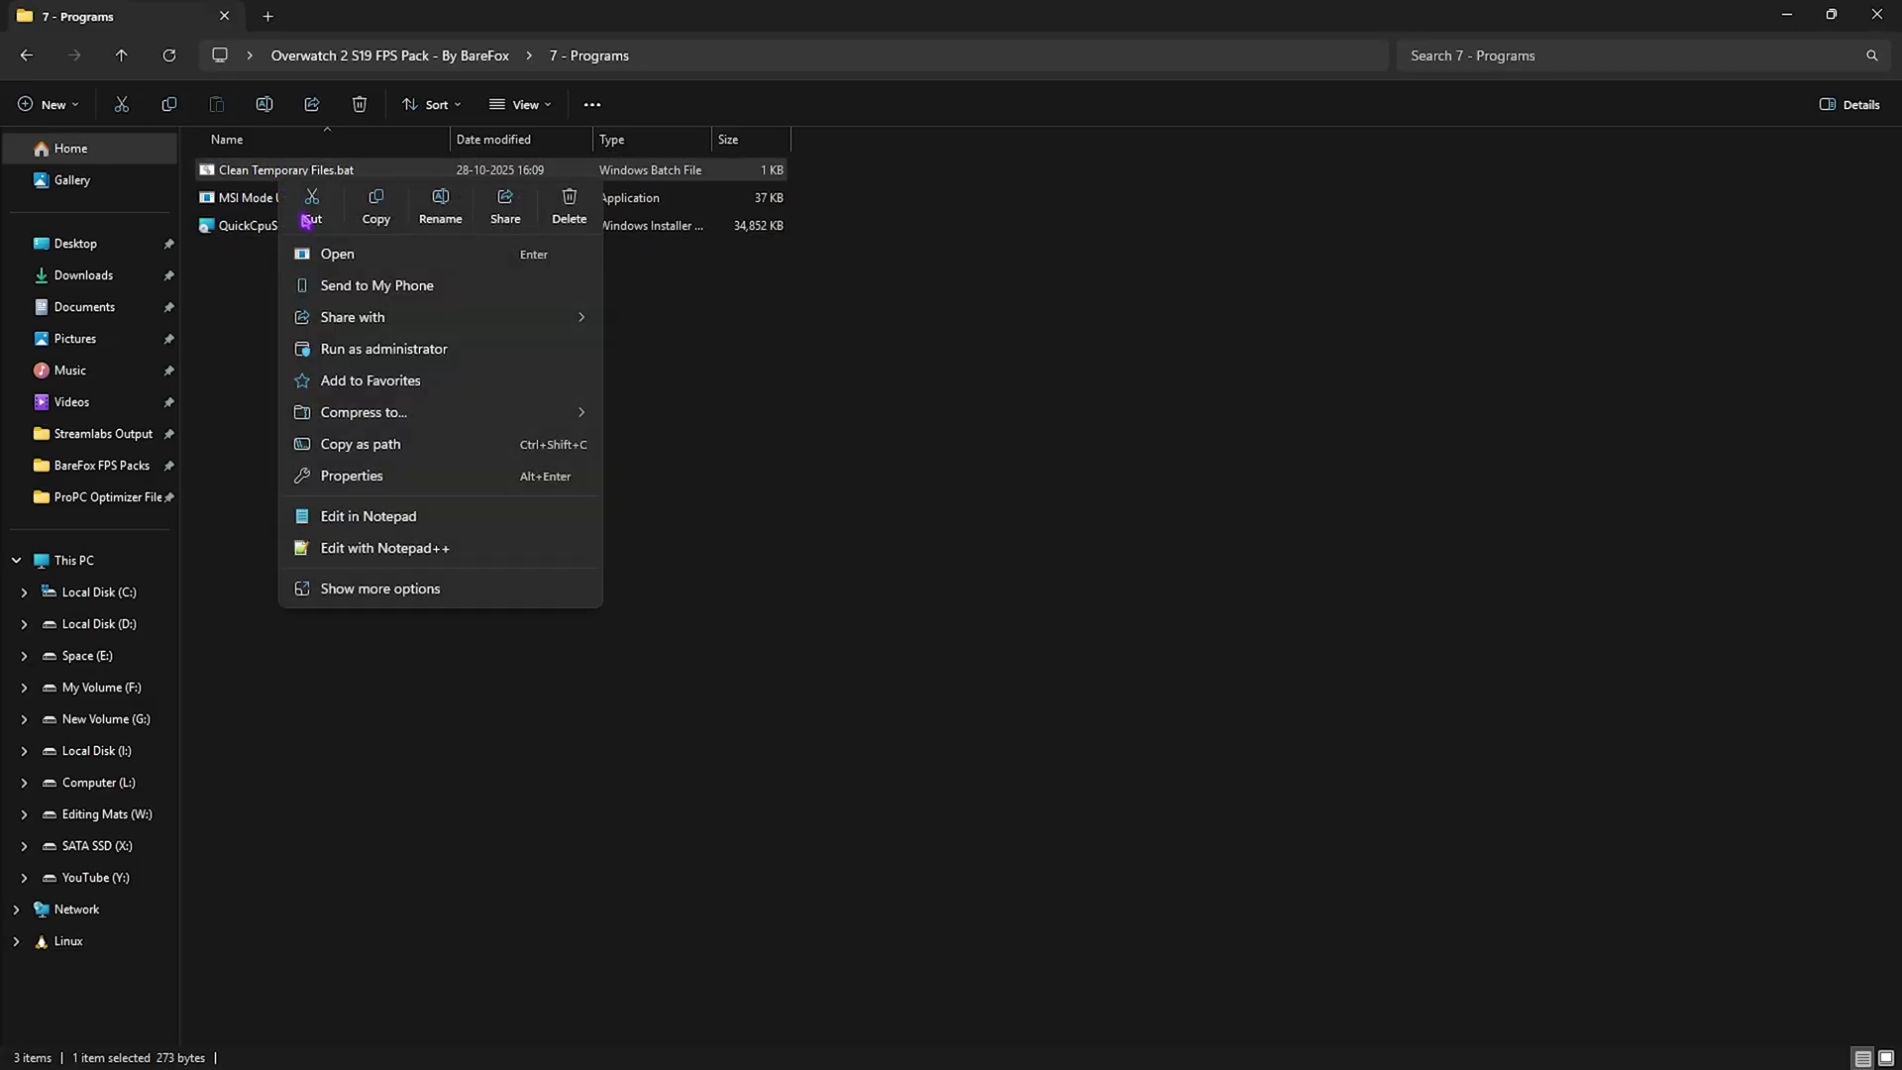
left_click(340, 349)
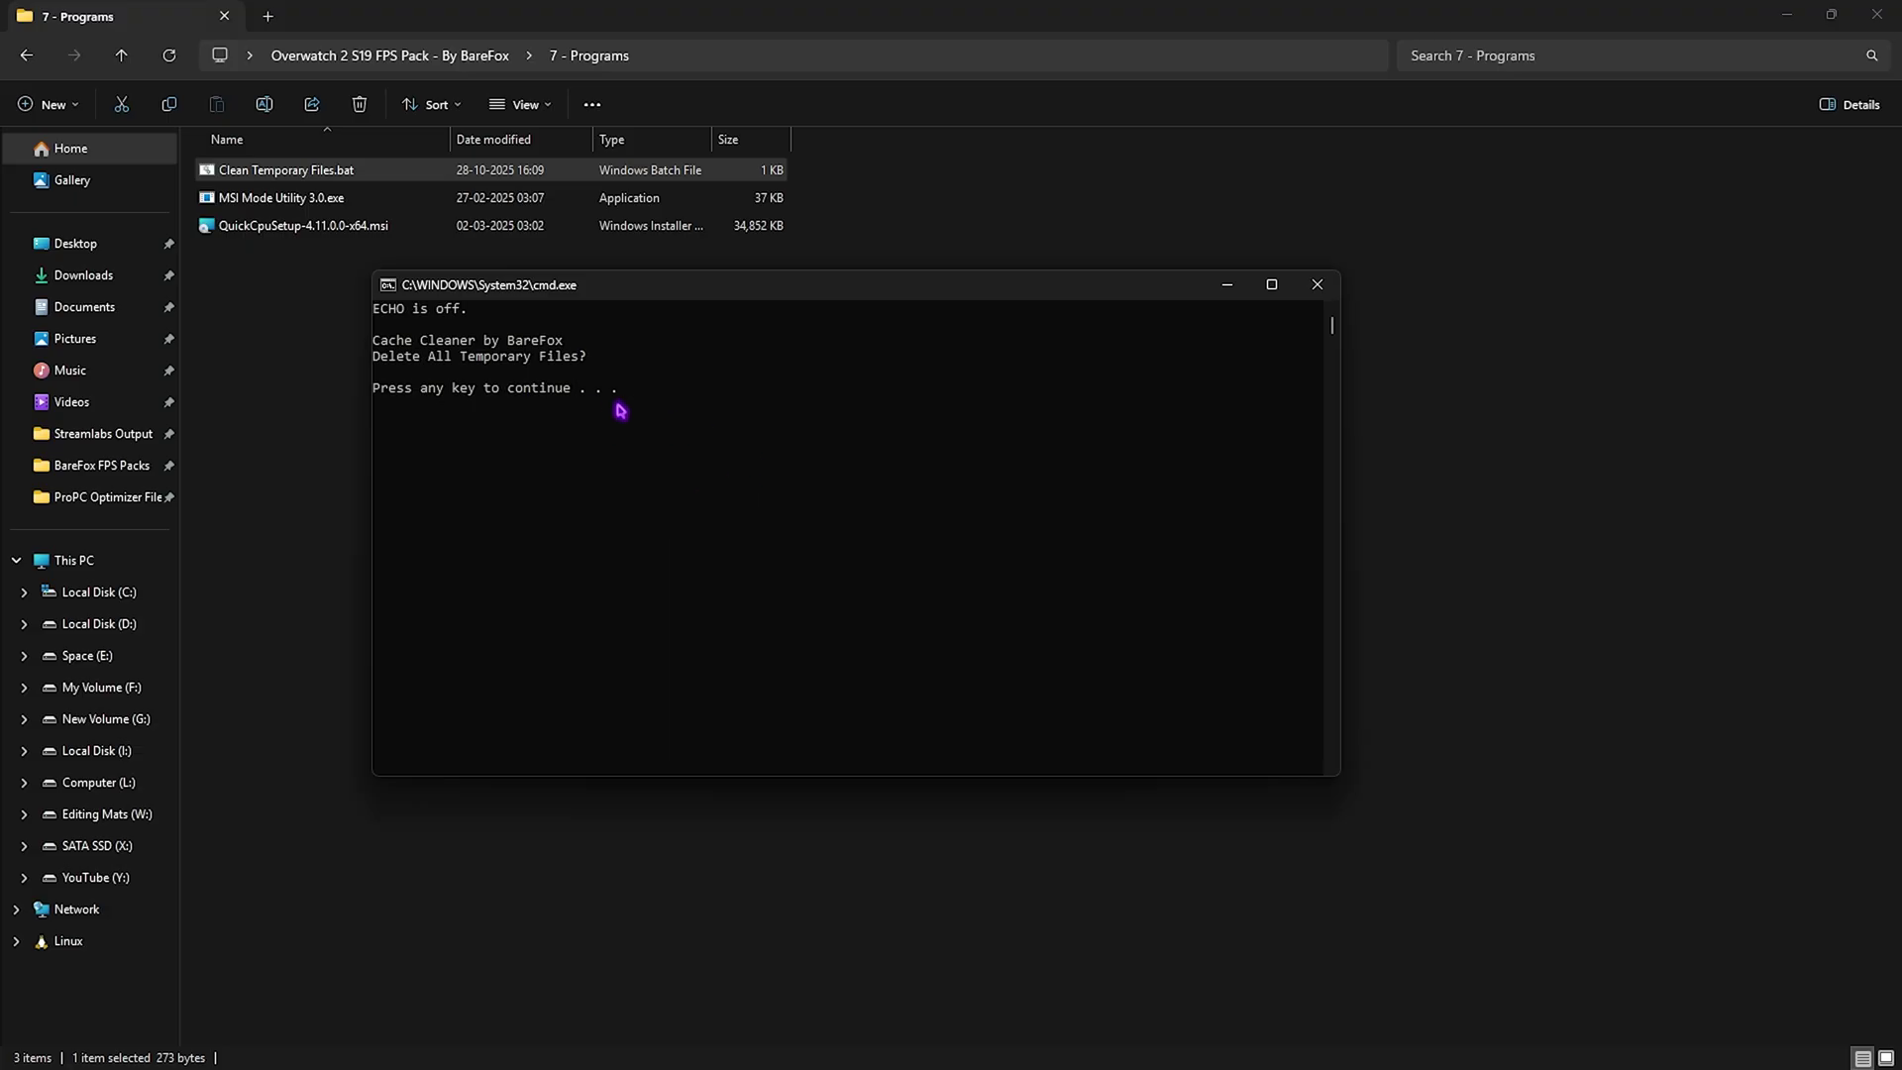
key("Return")
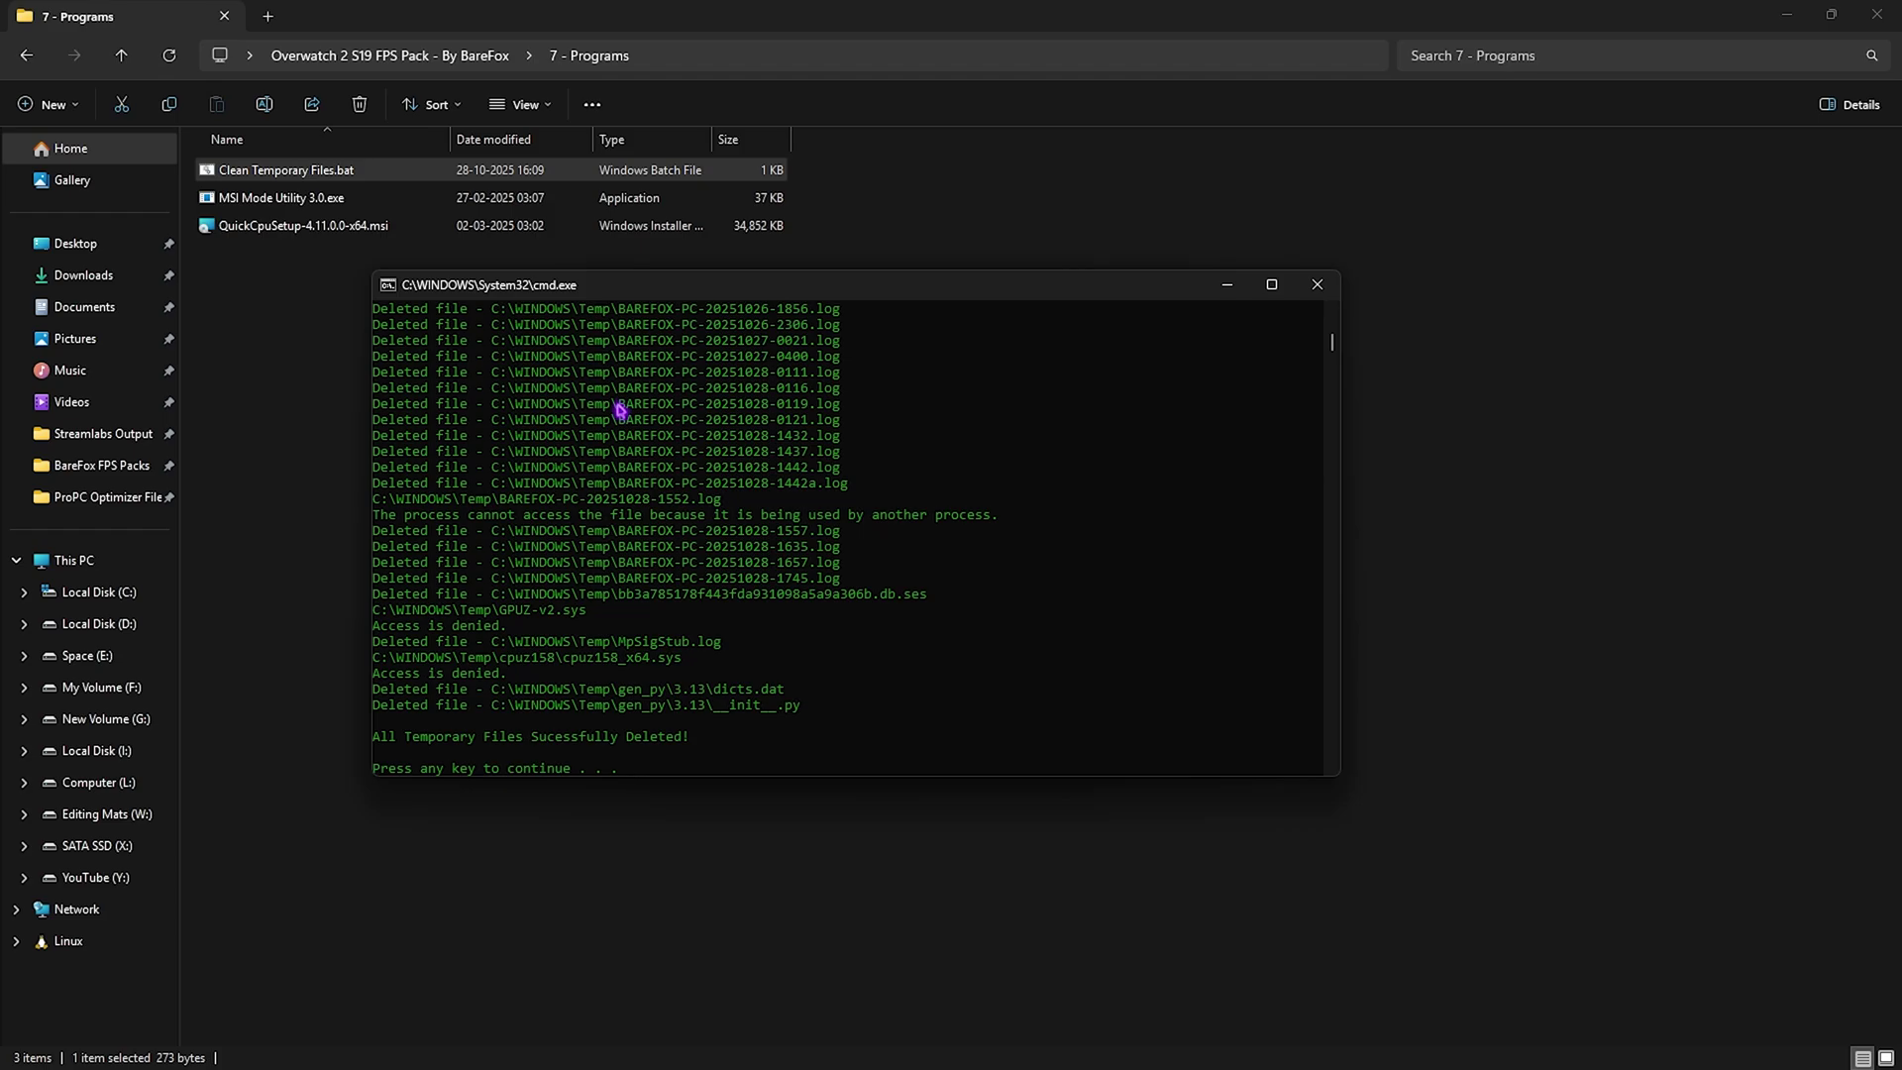
left_click(1318, 284)
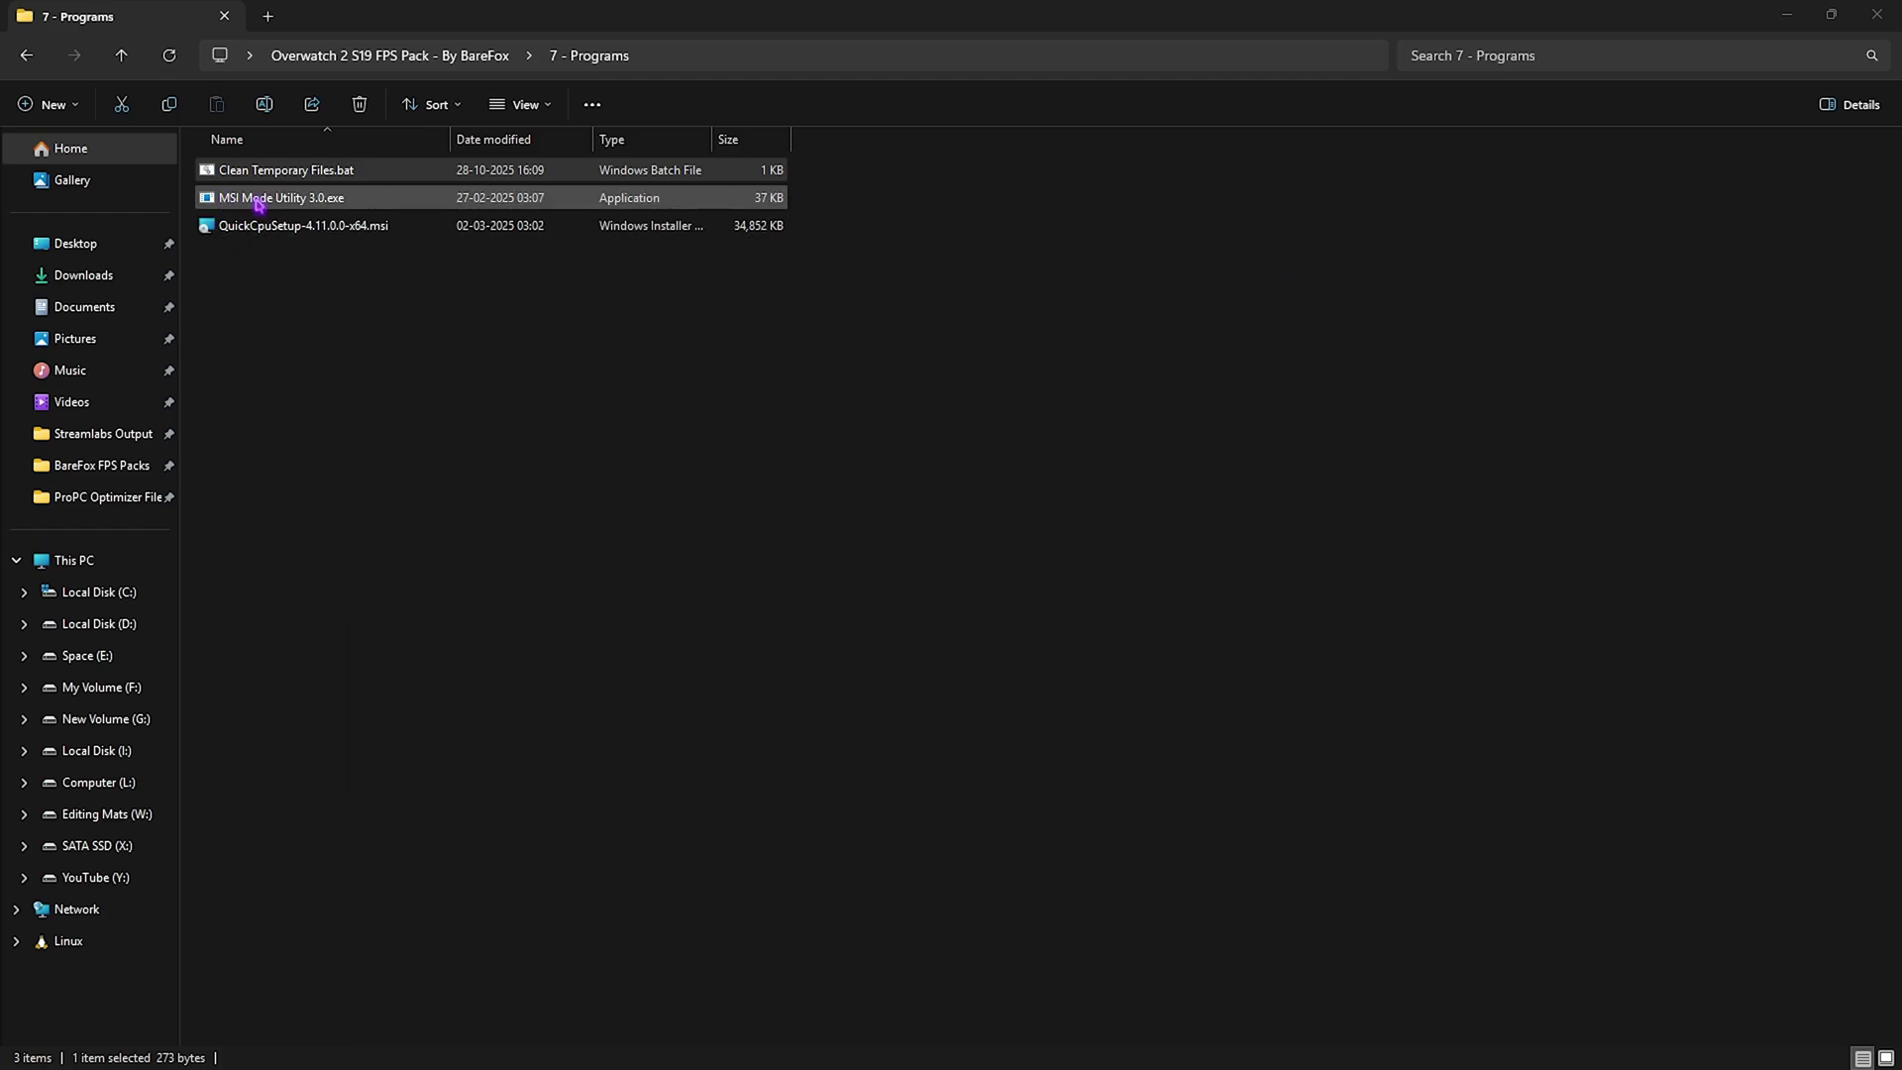
right_click(329, 204)
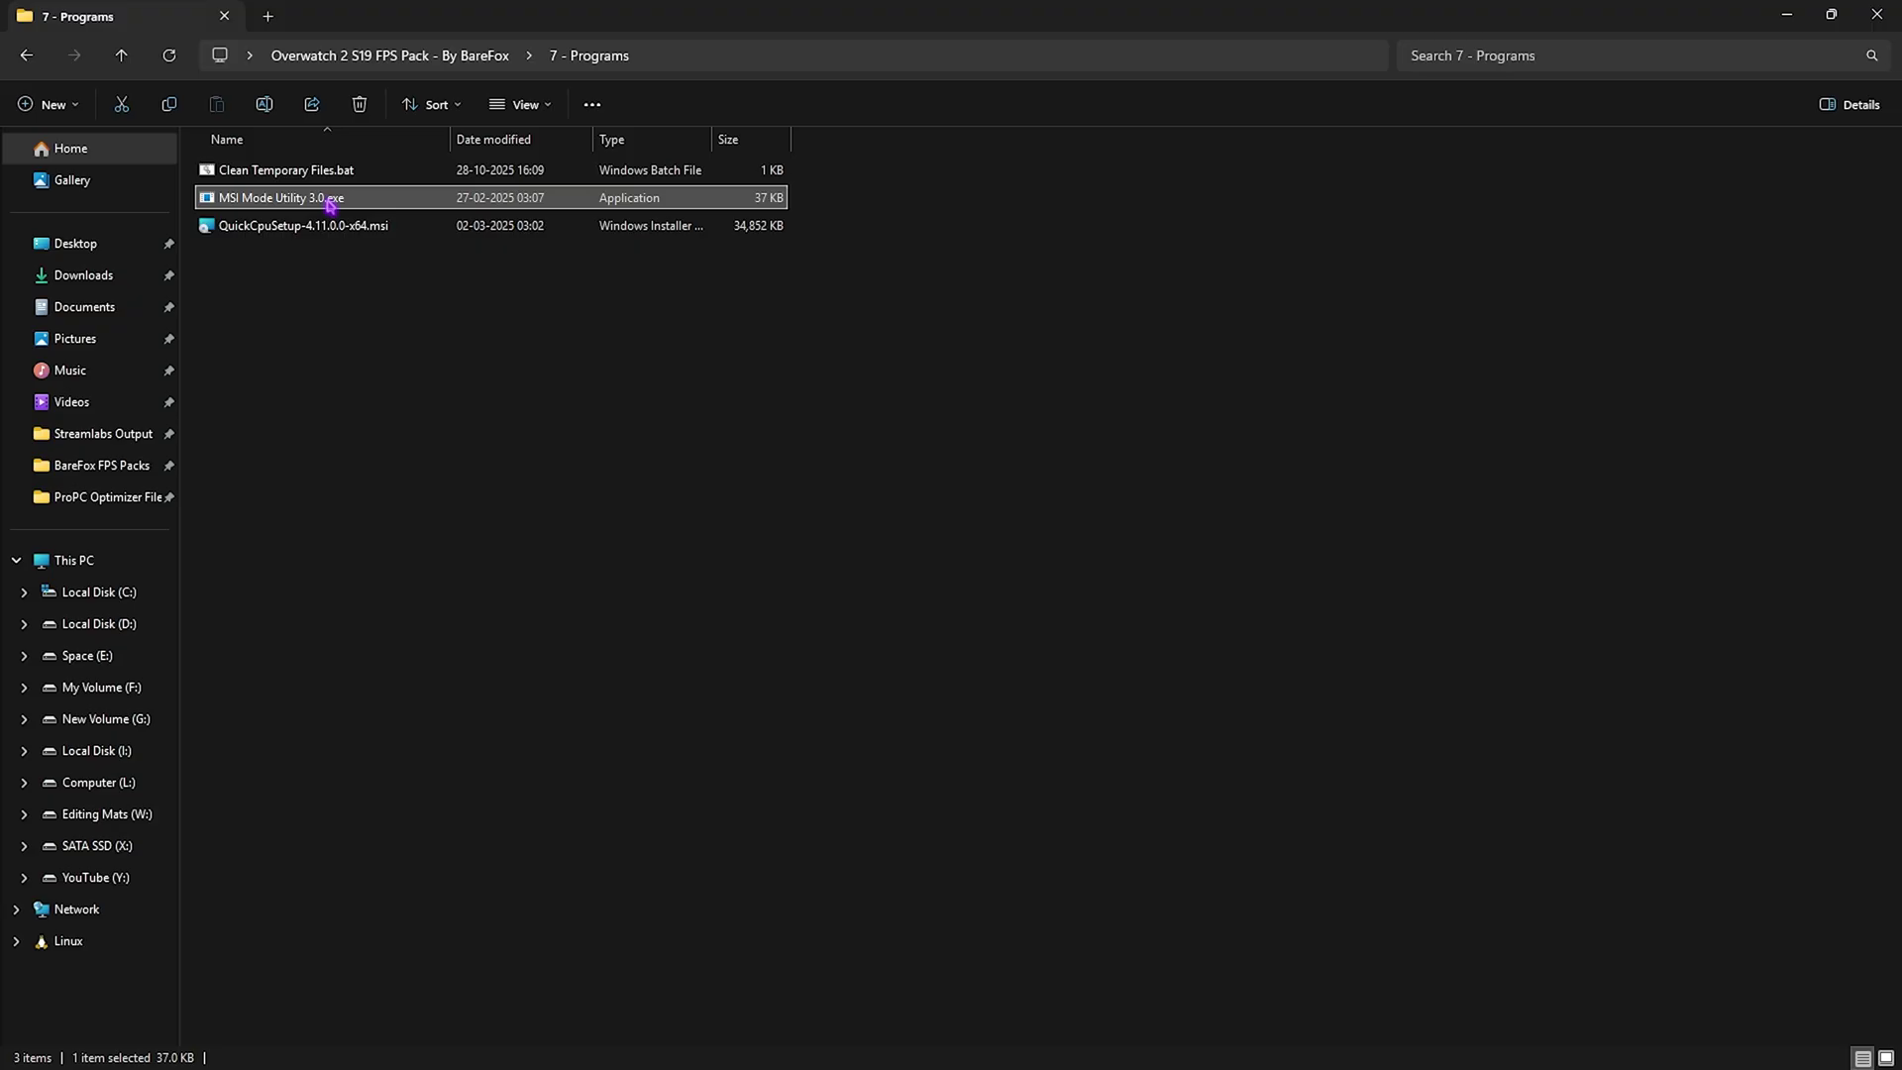
- Launch MSI Mode Utility as administrator and apply High interrupt priority to the RTX 5070 Ti
left_click(386, 376)
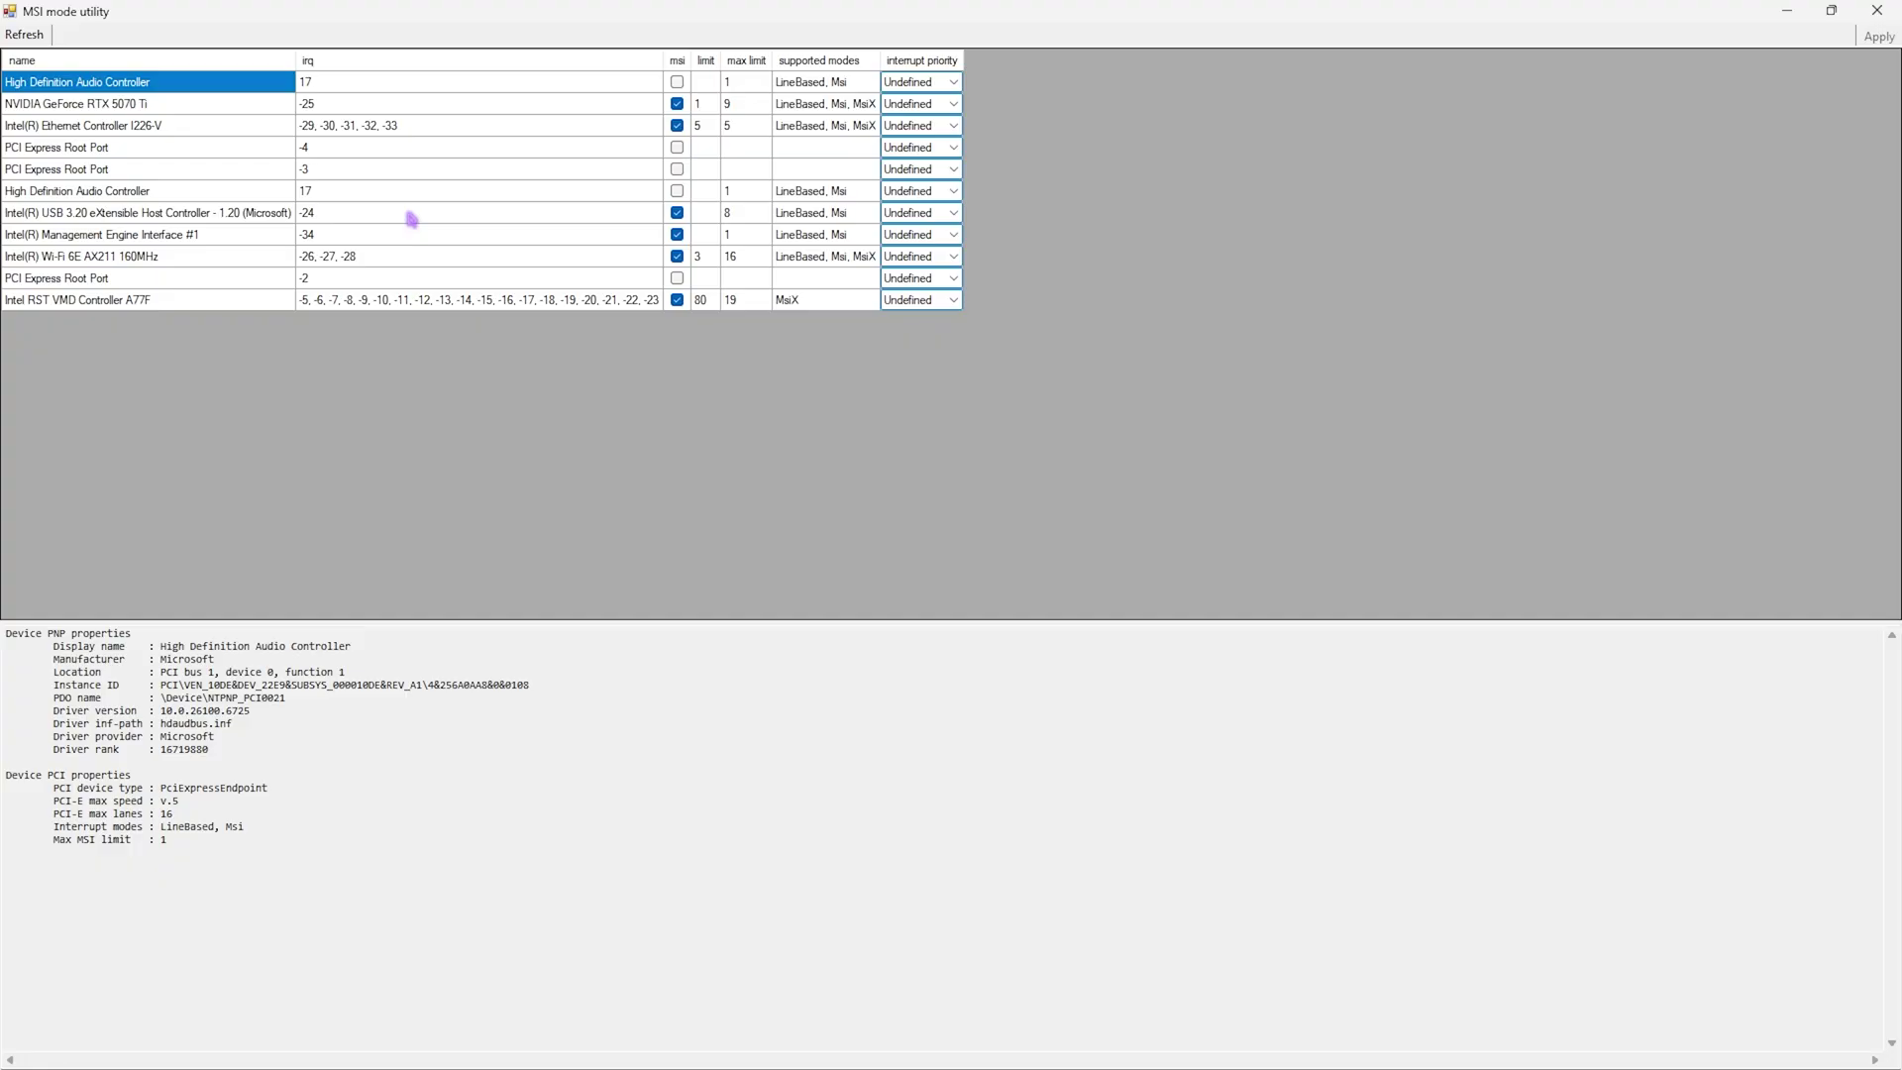
left_click(135, 105)
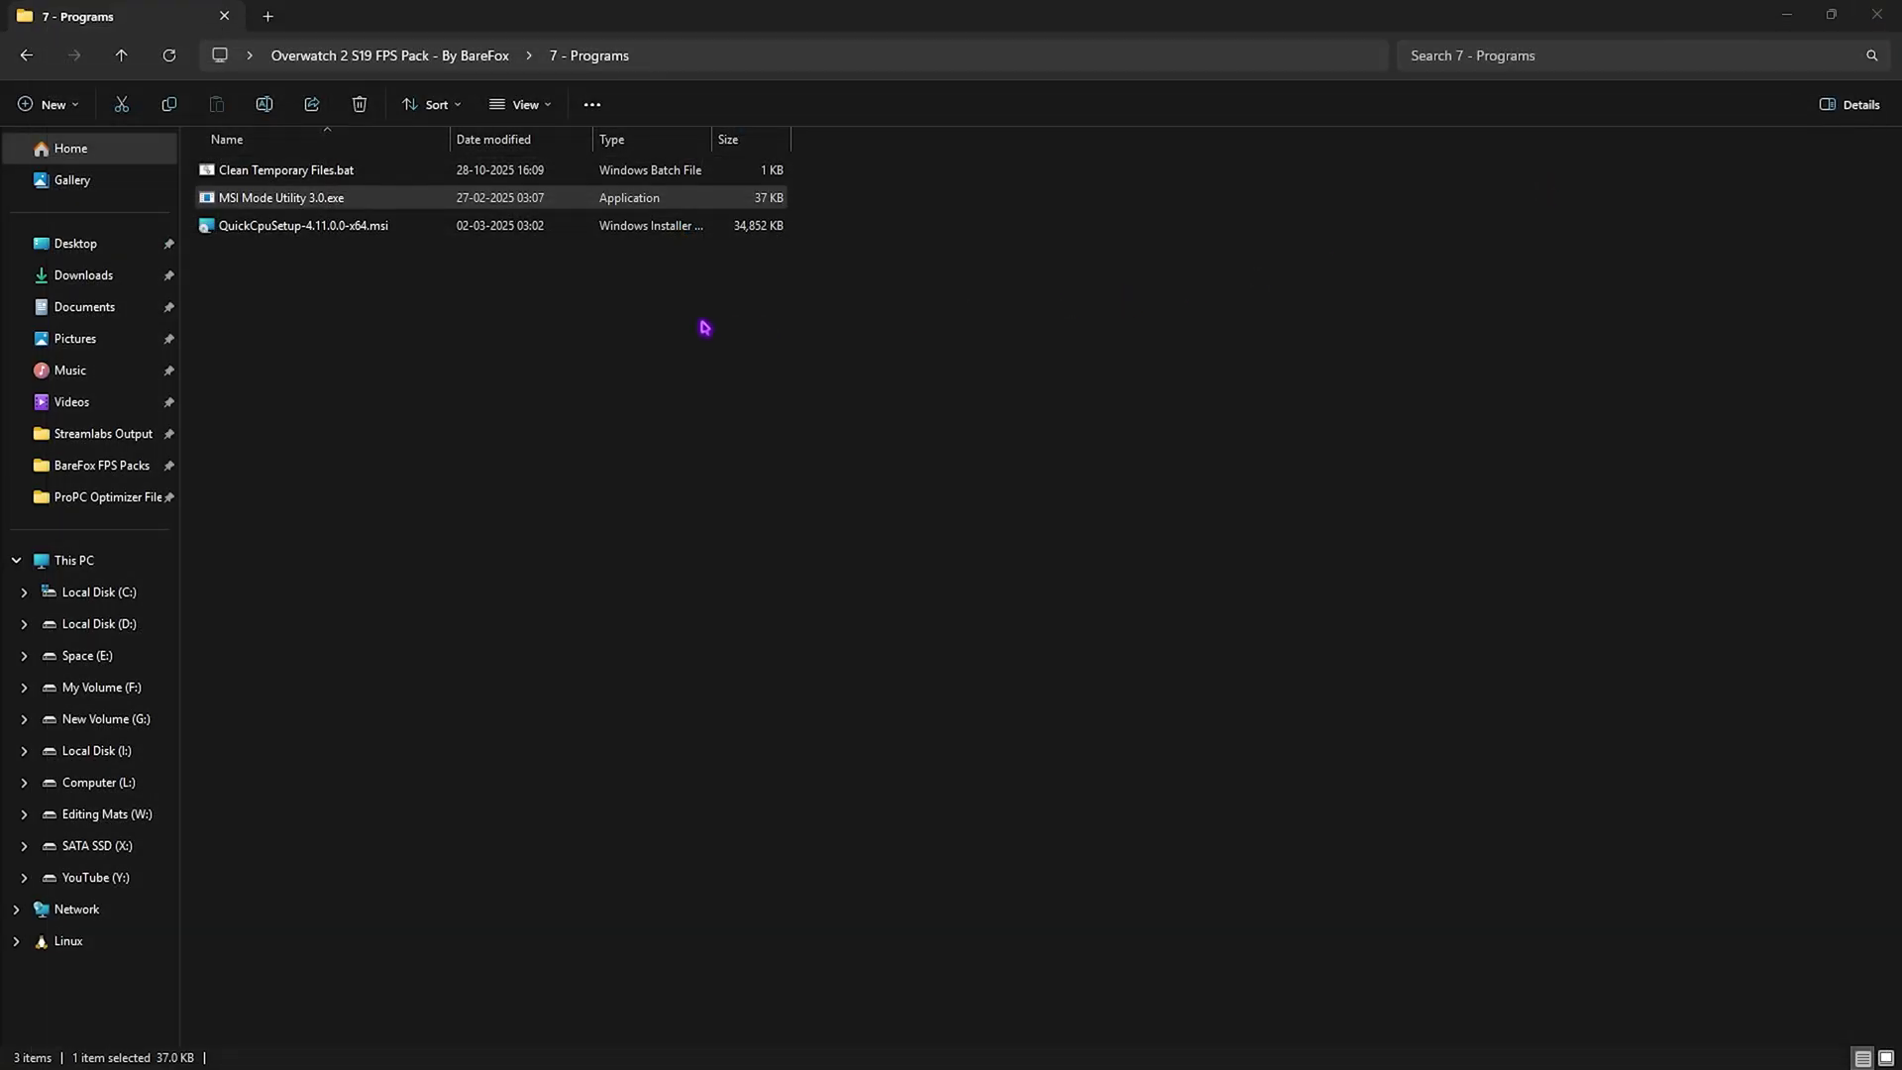
left_click(285, 228)
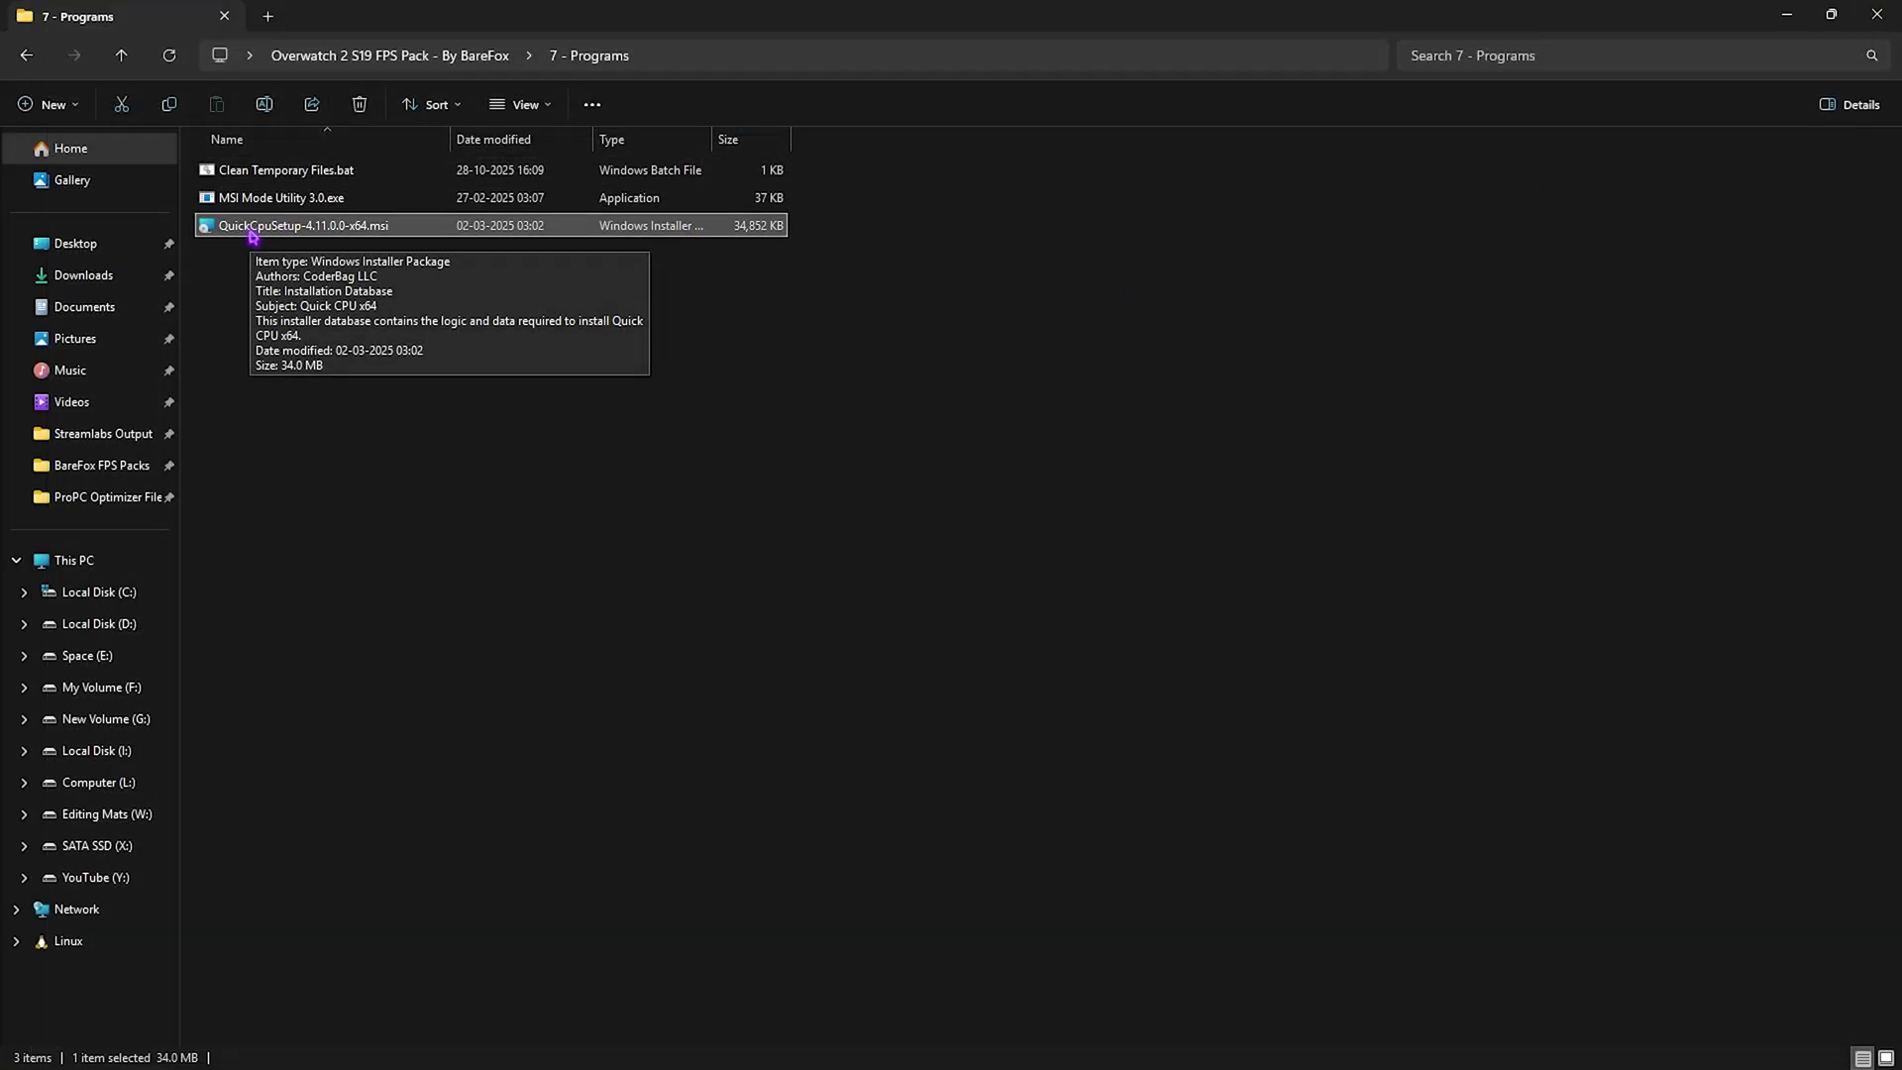
- Find Quick CPU via search, apply 100% frequency scaling, and close the program
key("super")
type("qui")
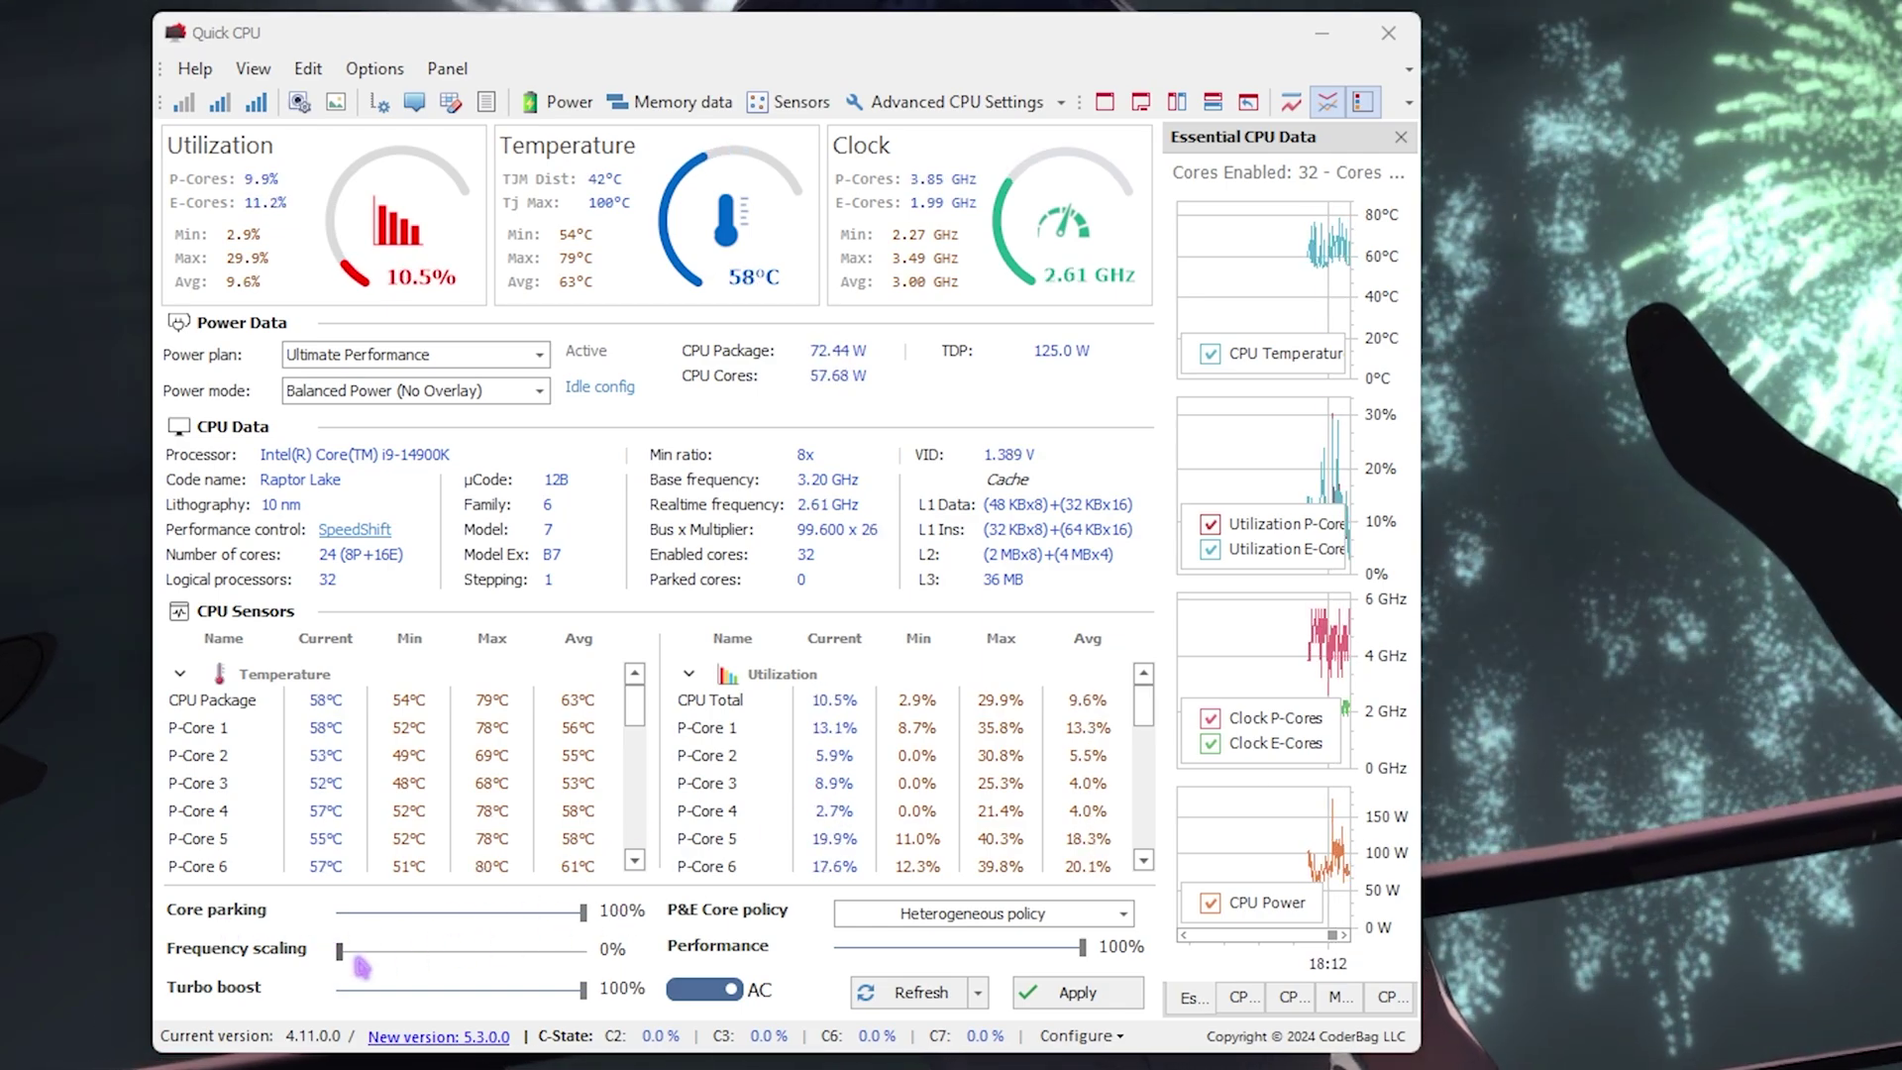
left_click_drag(349, 944, 586, 953)
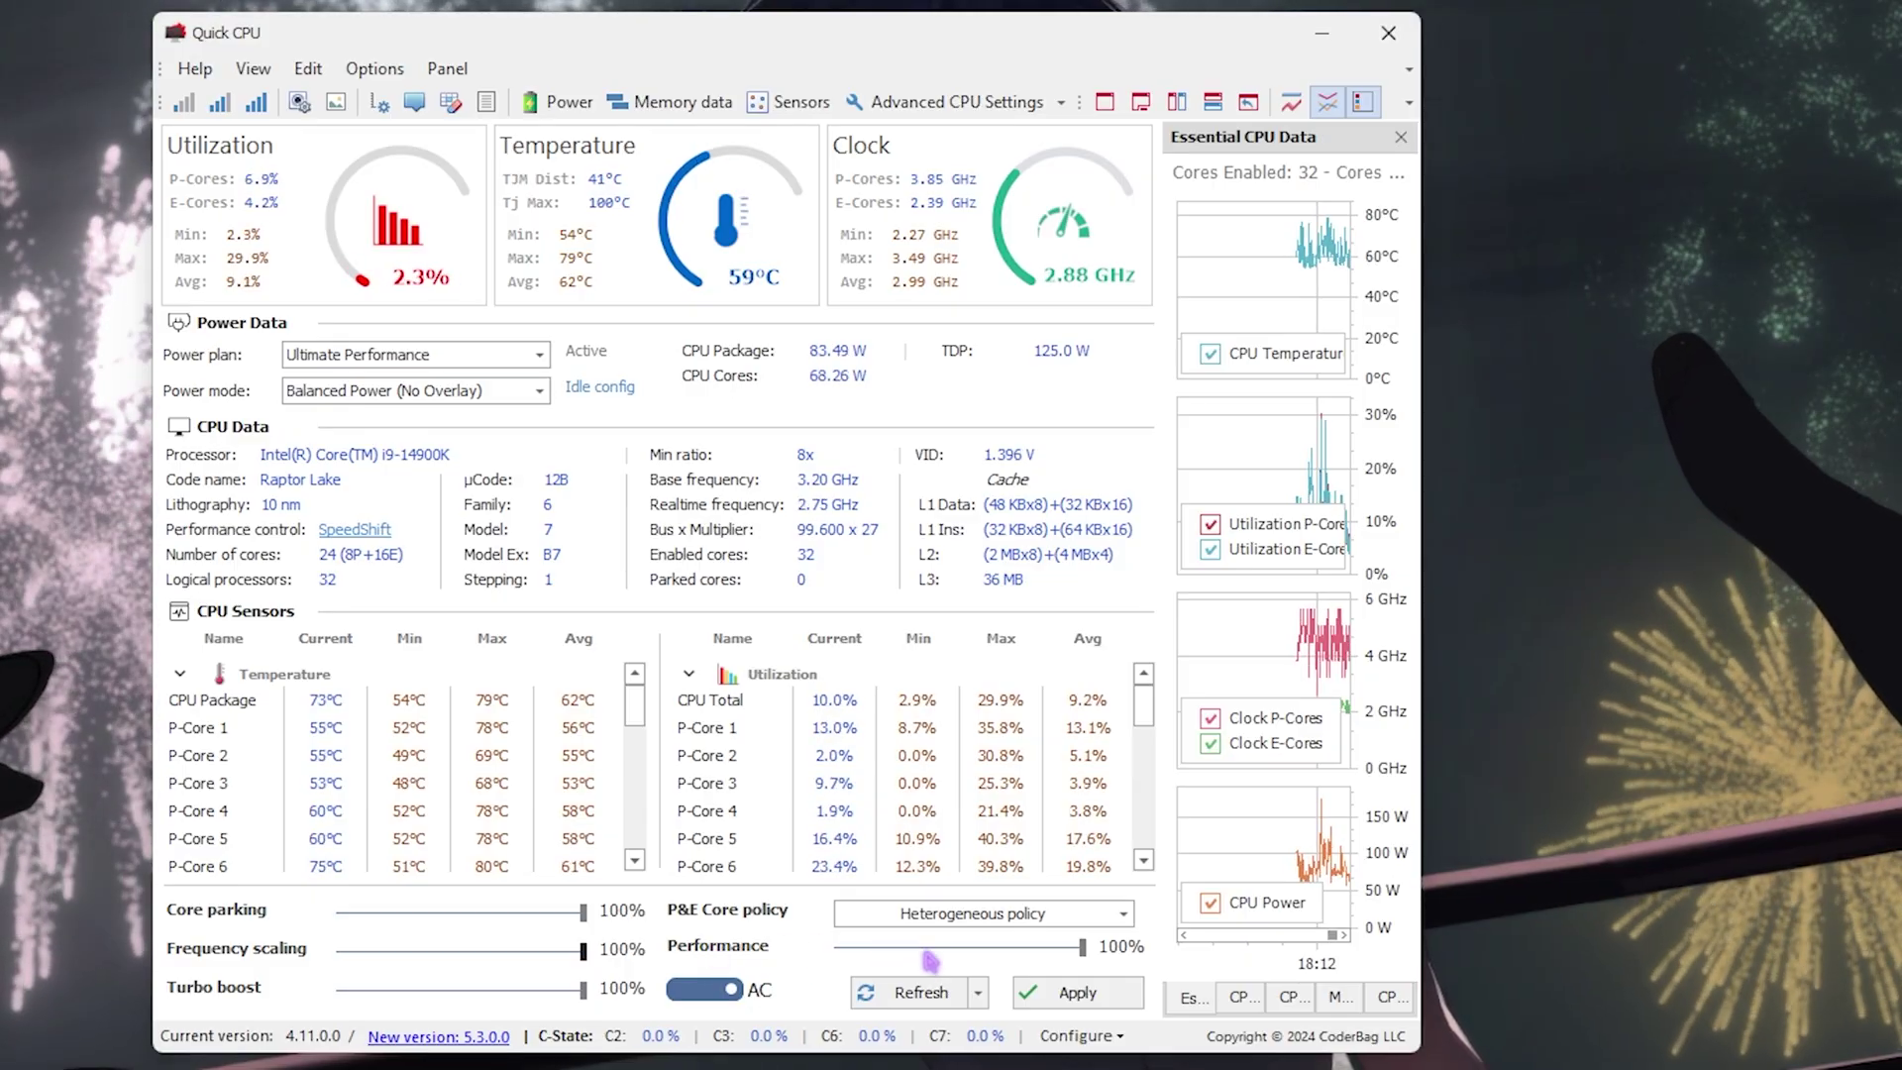
left_click(1078, 991)
left_click(966, 621)
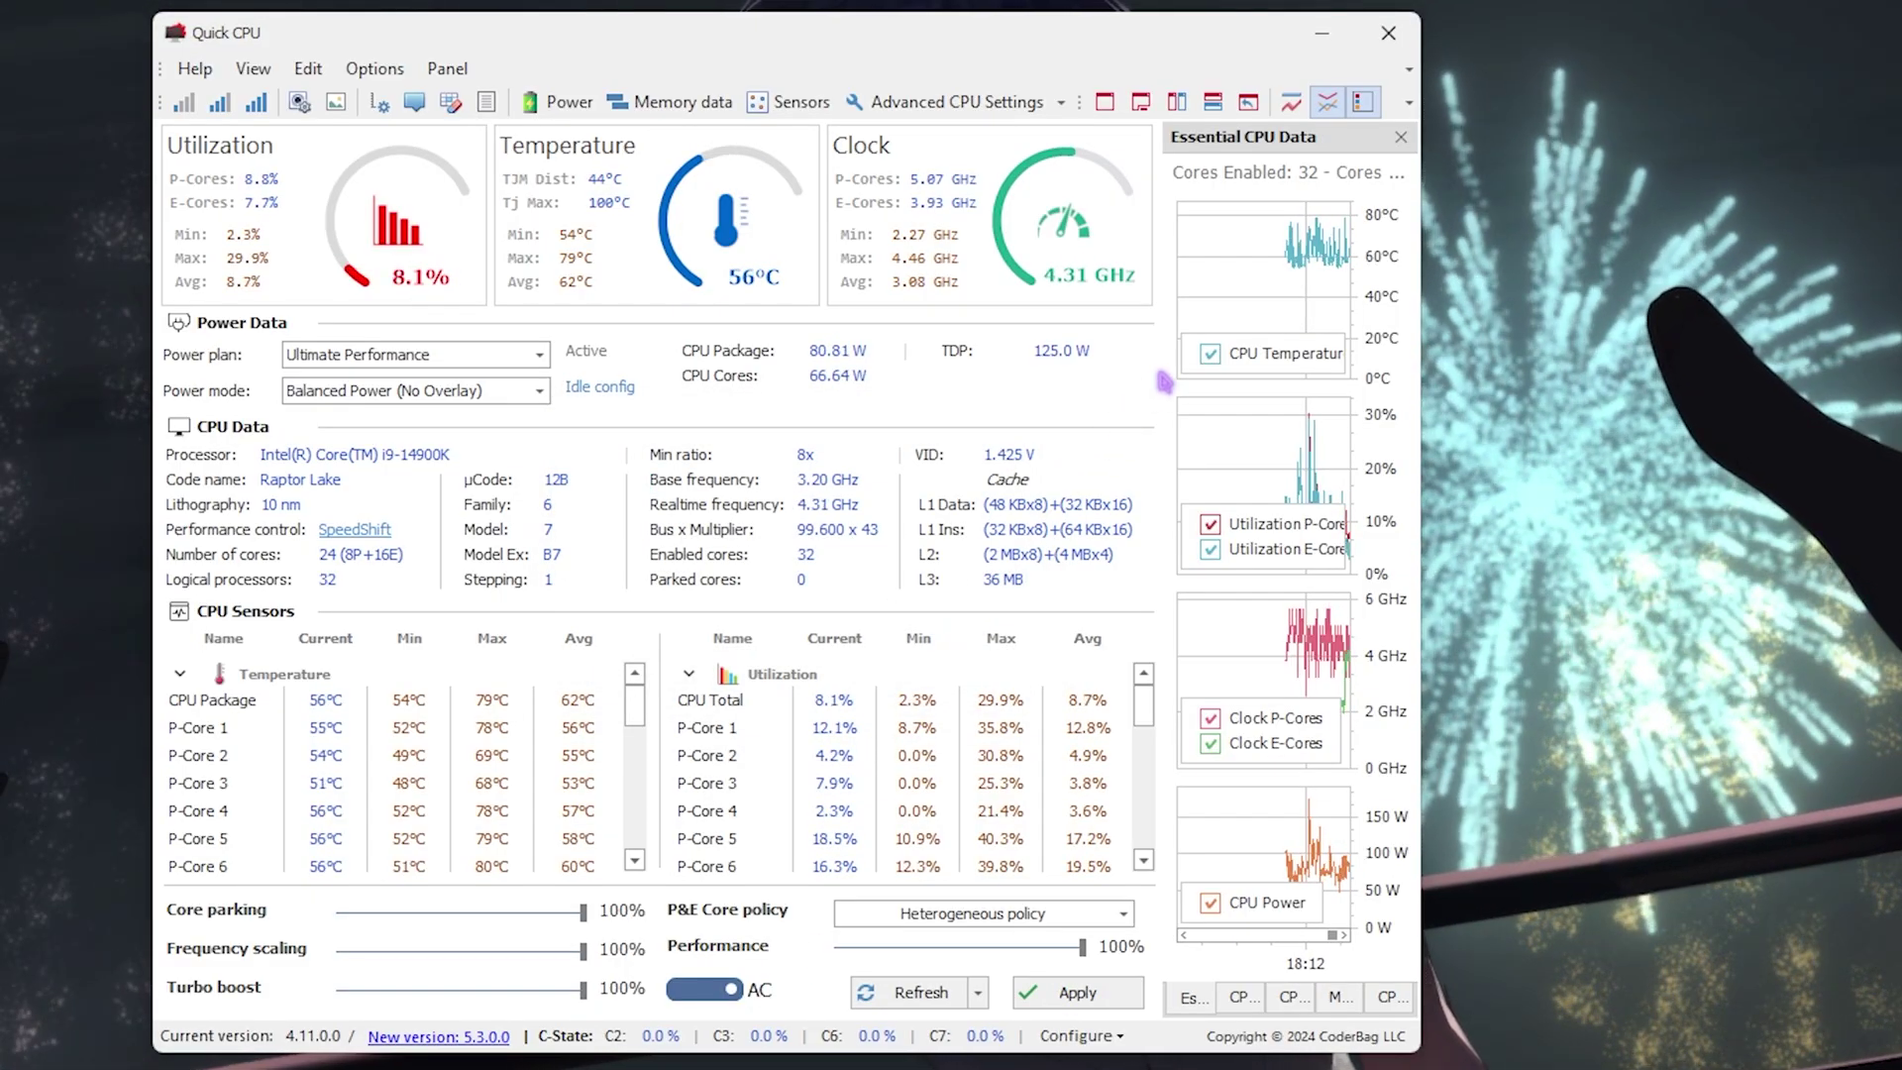
left_click(1390, 38)
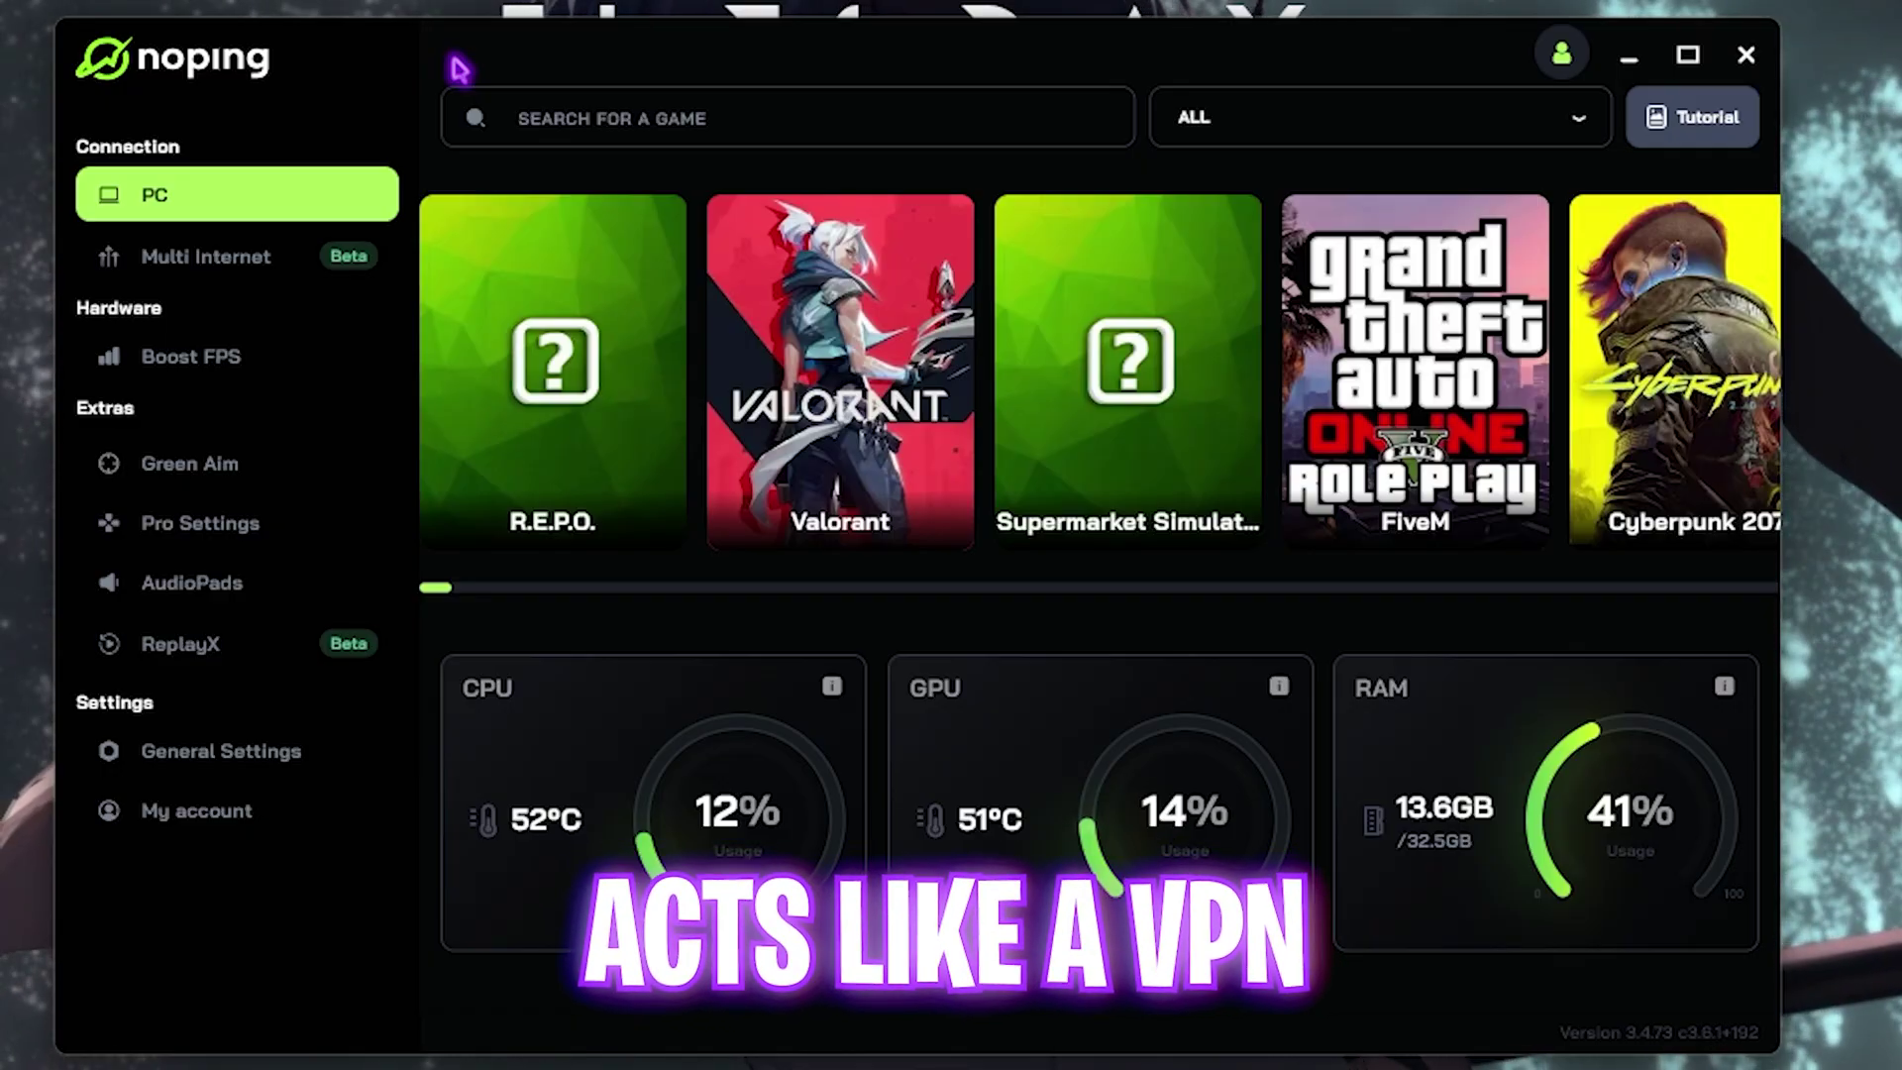
- Search NoPing for Overwatch 2 and connect it through the Dubai 03 server
left_click(548, 115)
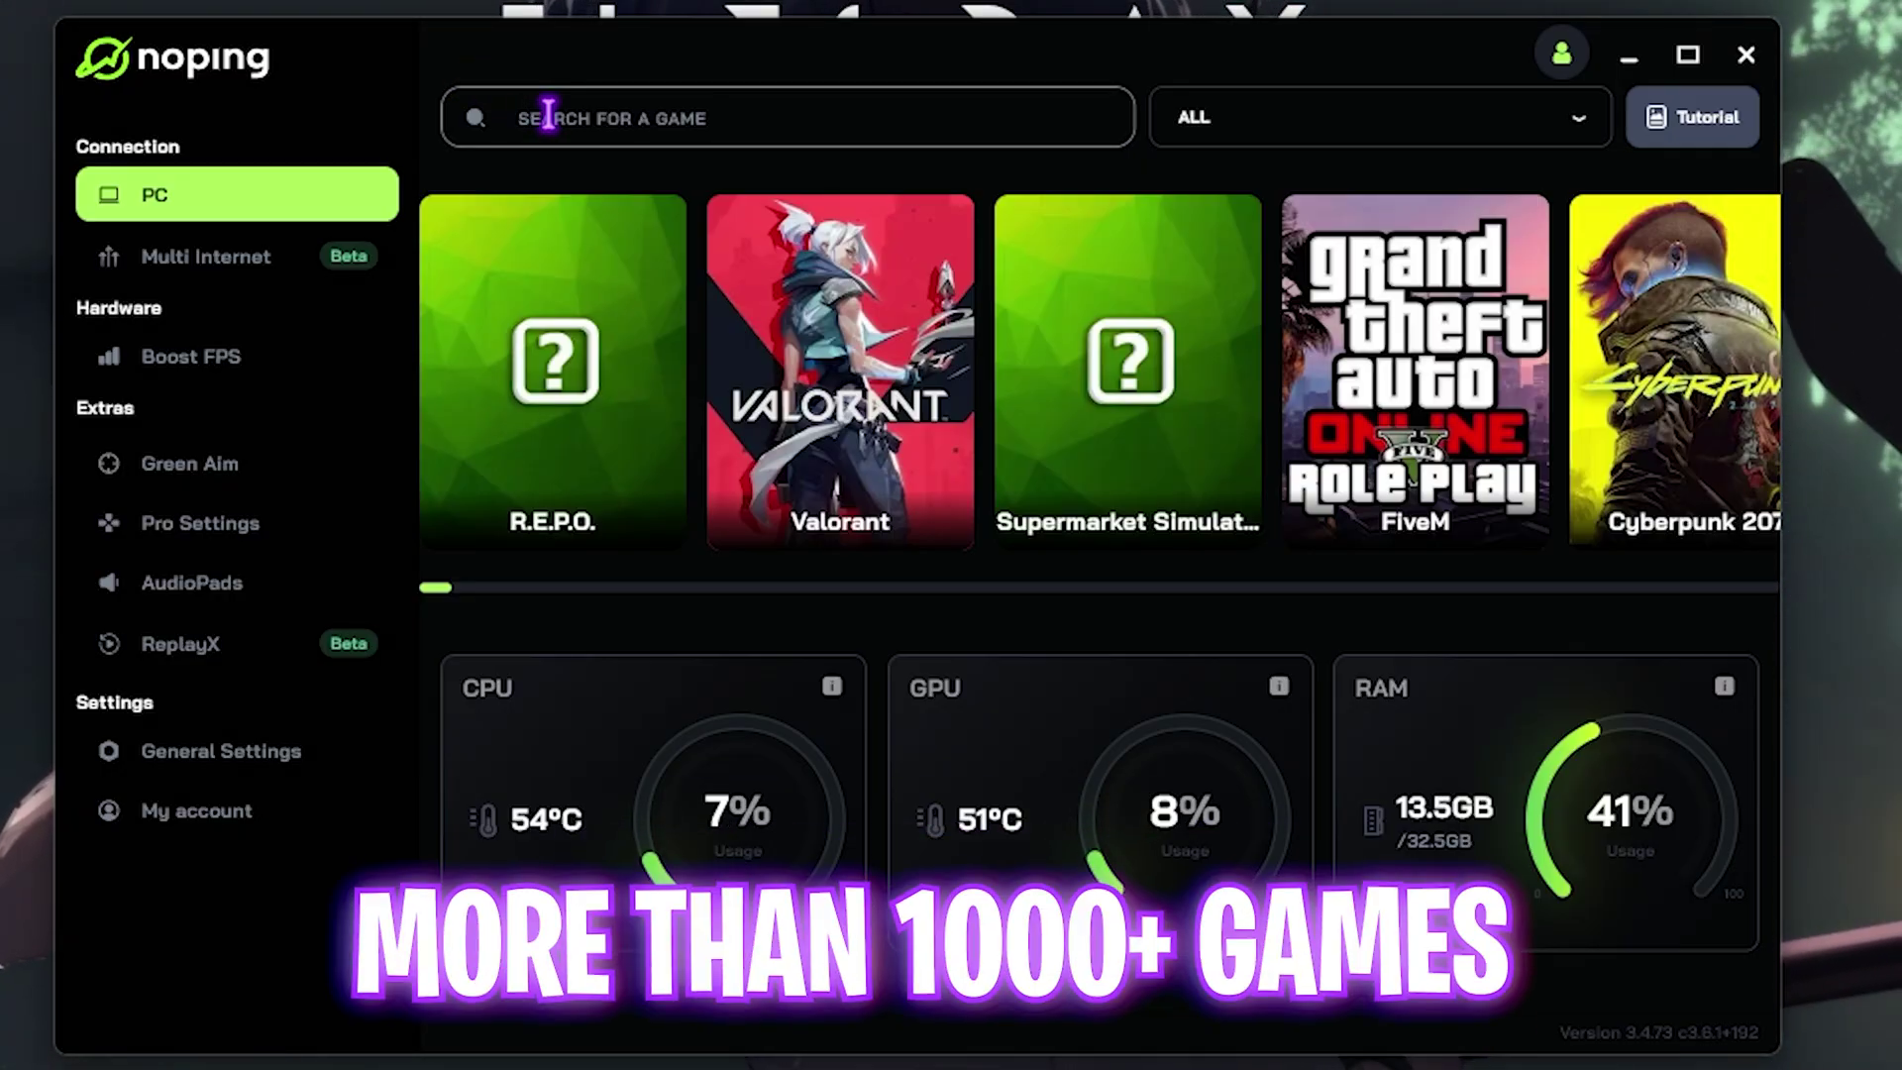
type("Overw")
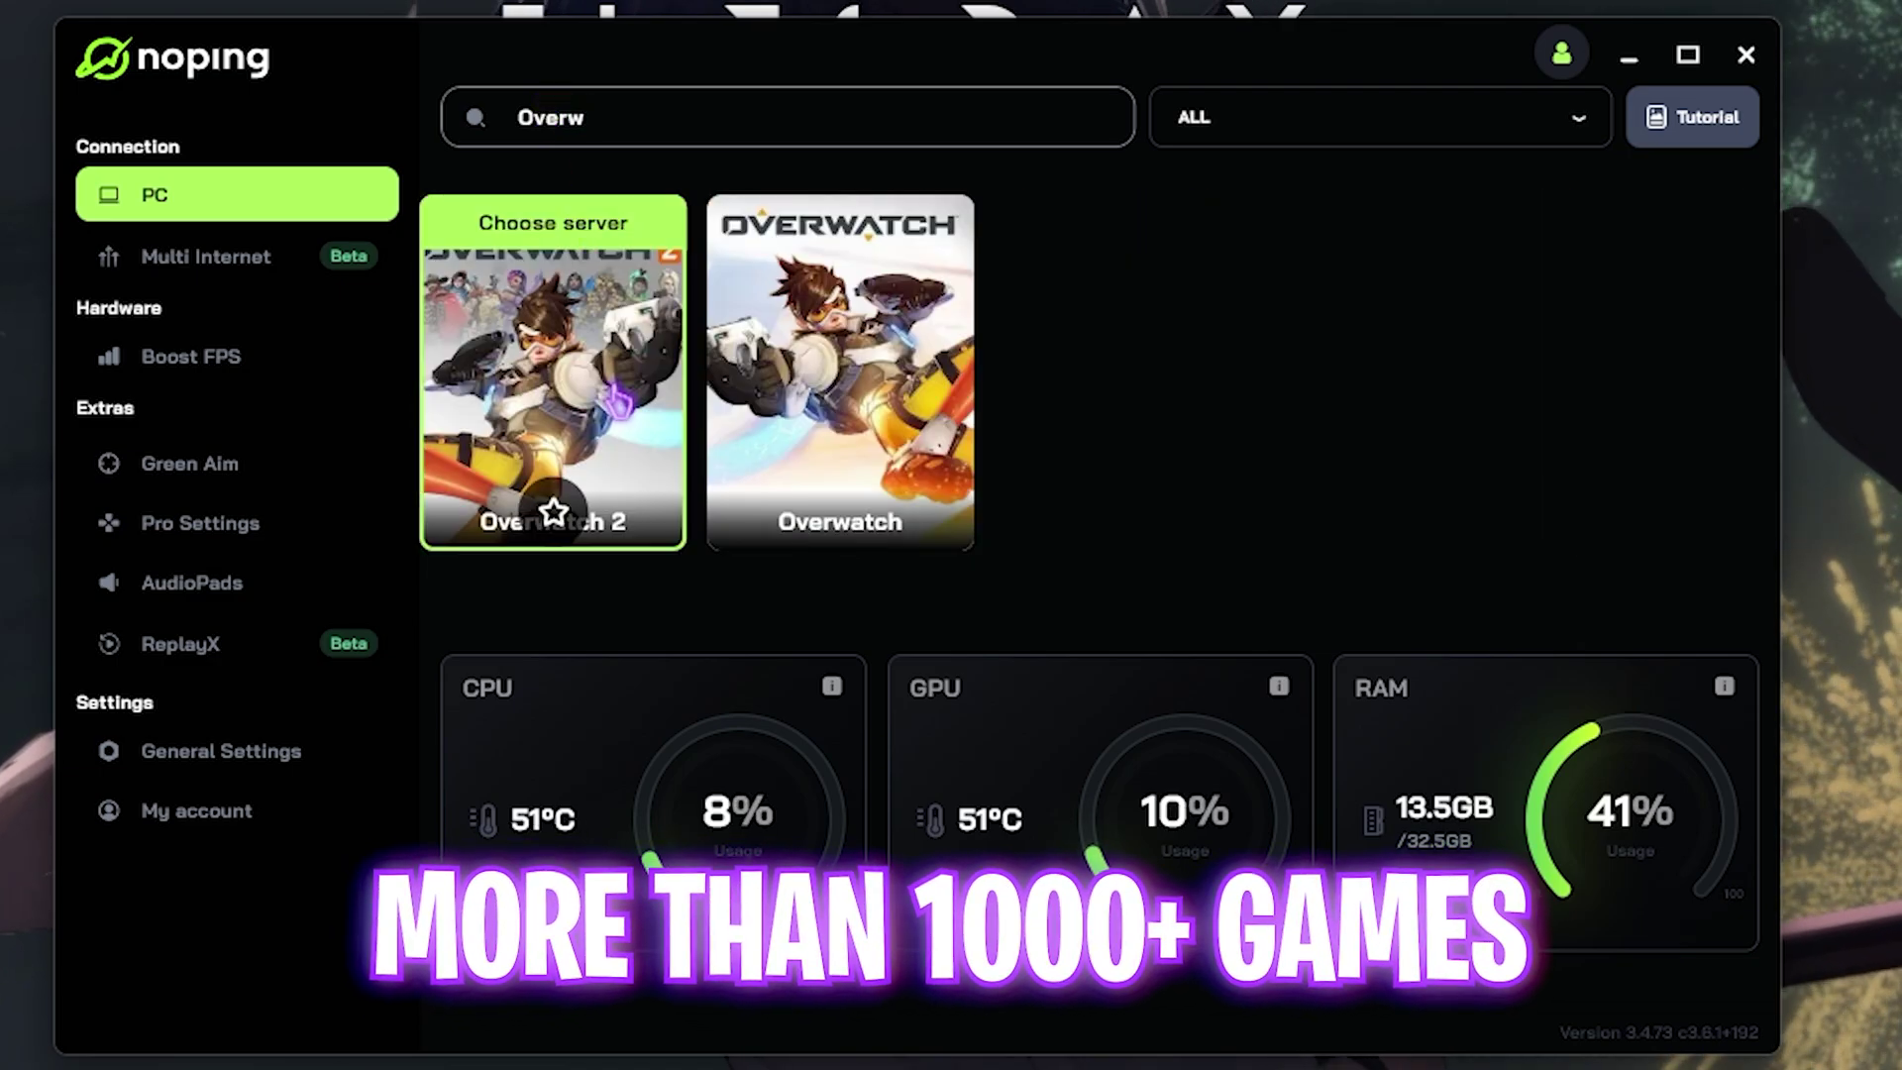
left_click(551, 509)
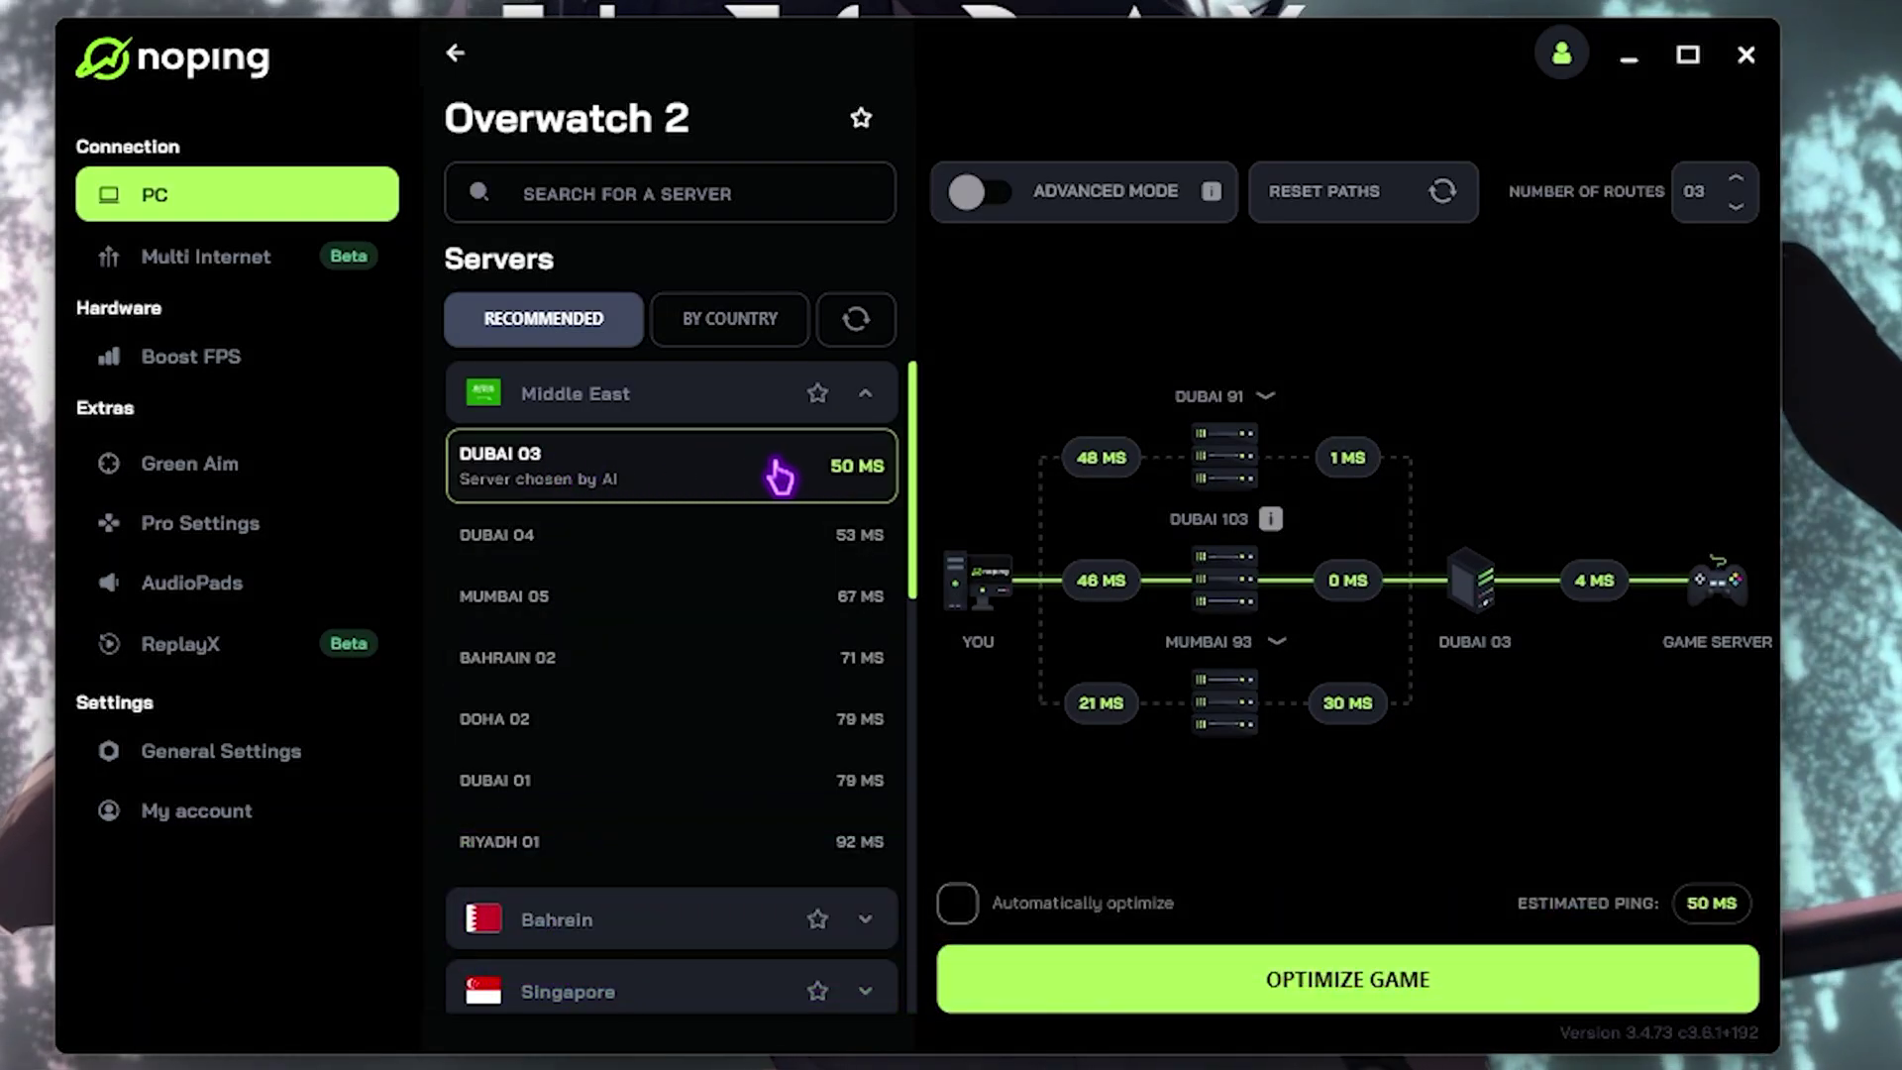
left_click(1218, 976)
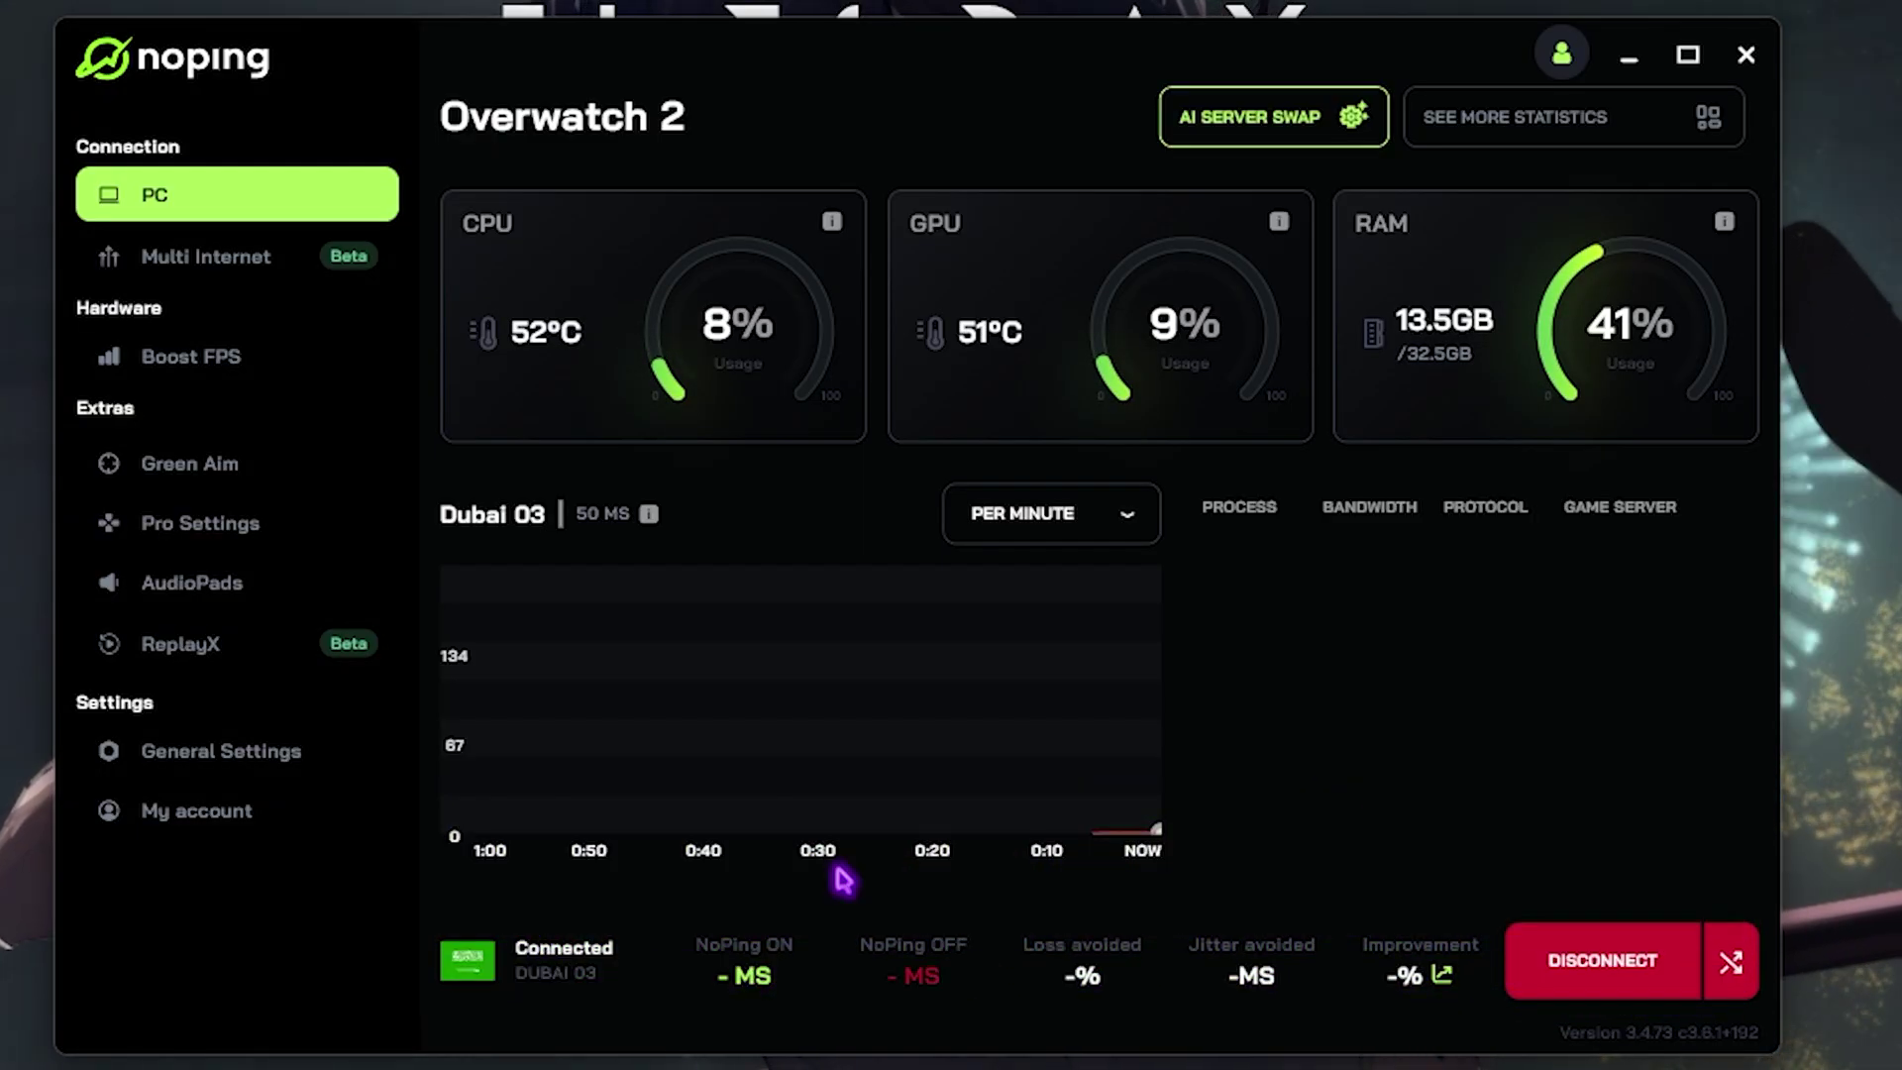
- Open Boost FPS and browse its list of FPS optimizations
left_click(220, 357)
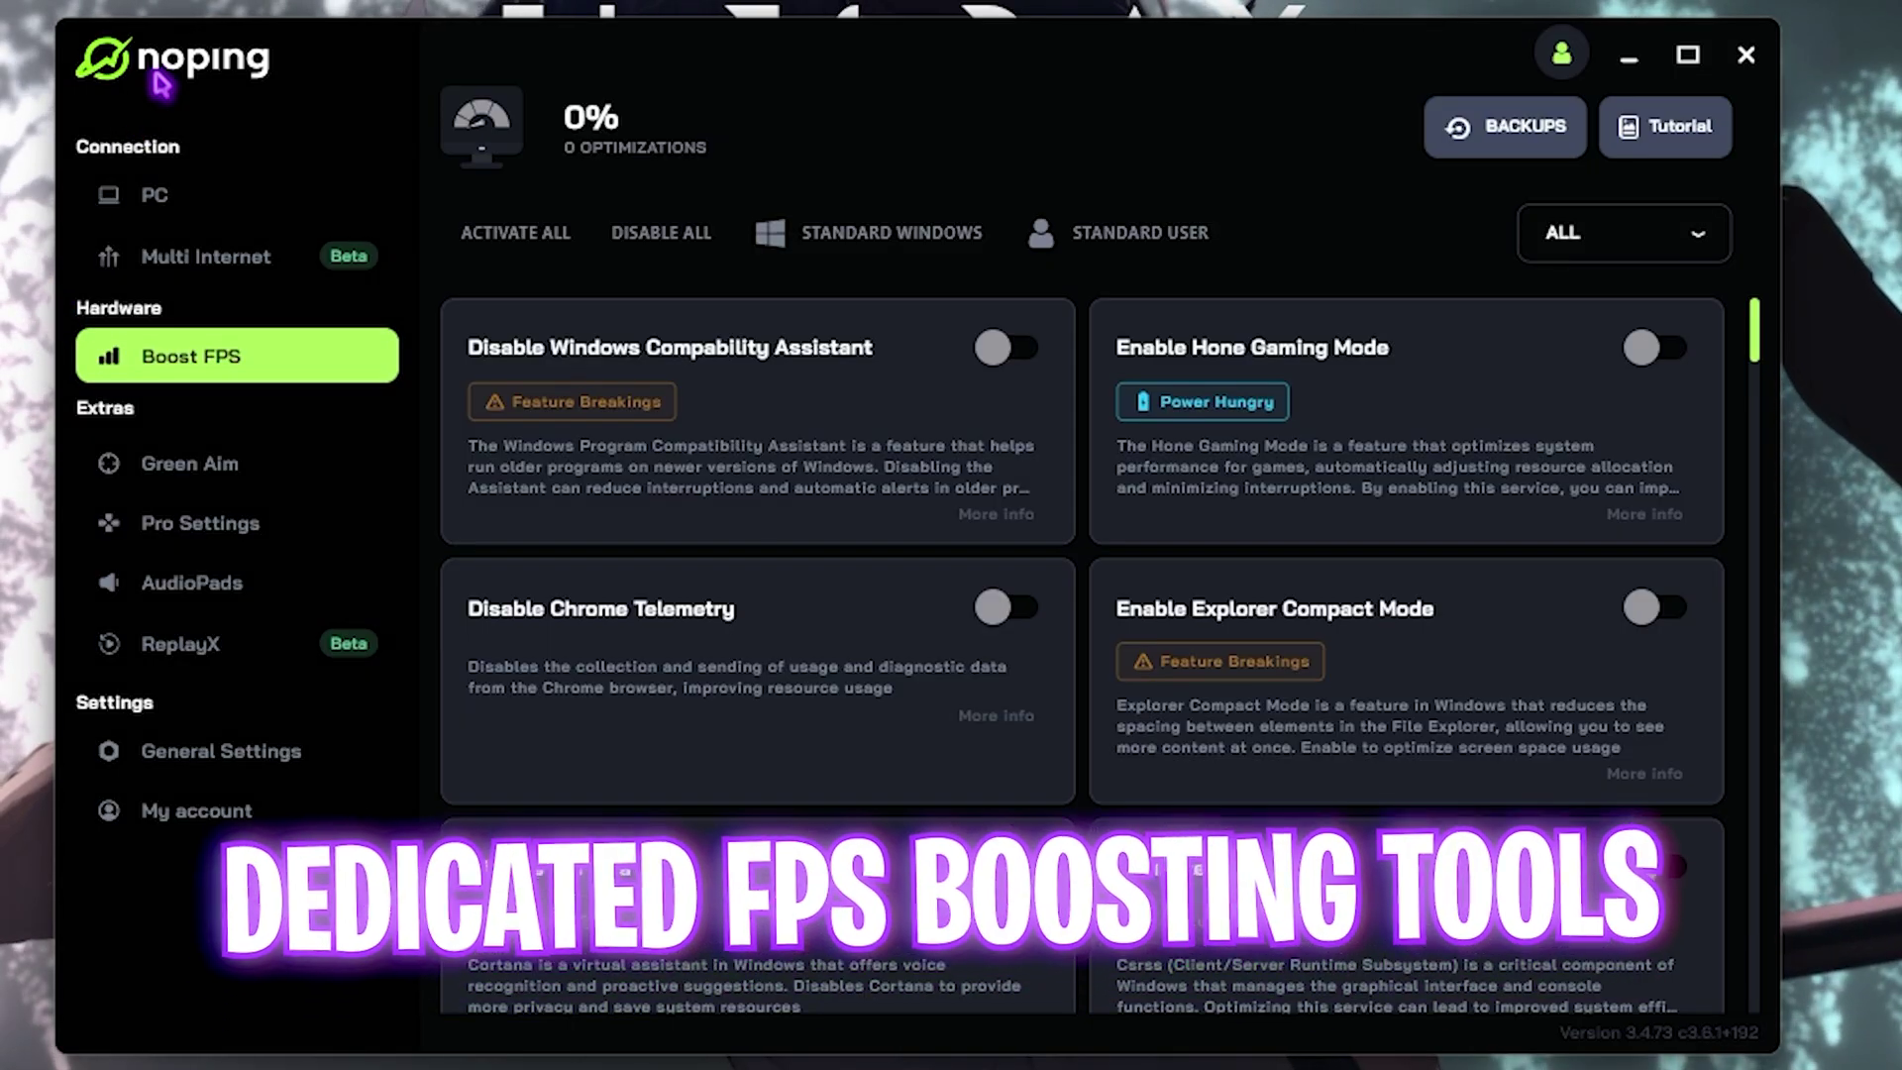
scroll(872, 498, "down", 6)
scroll(875, 501, "down", 18)
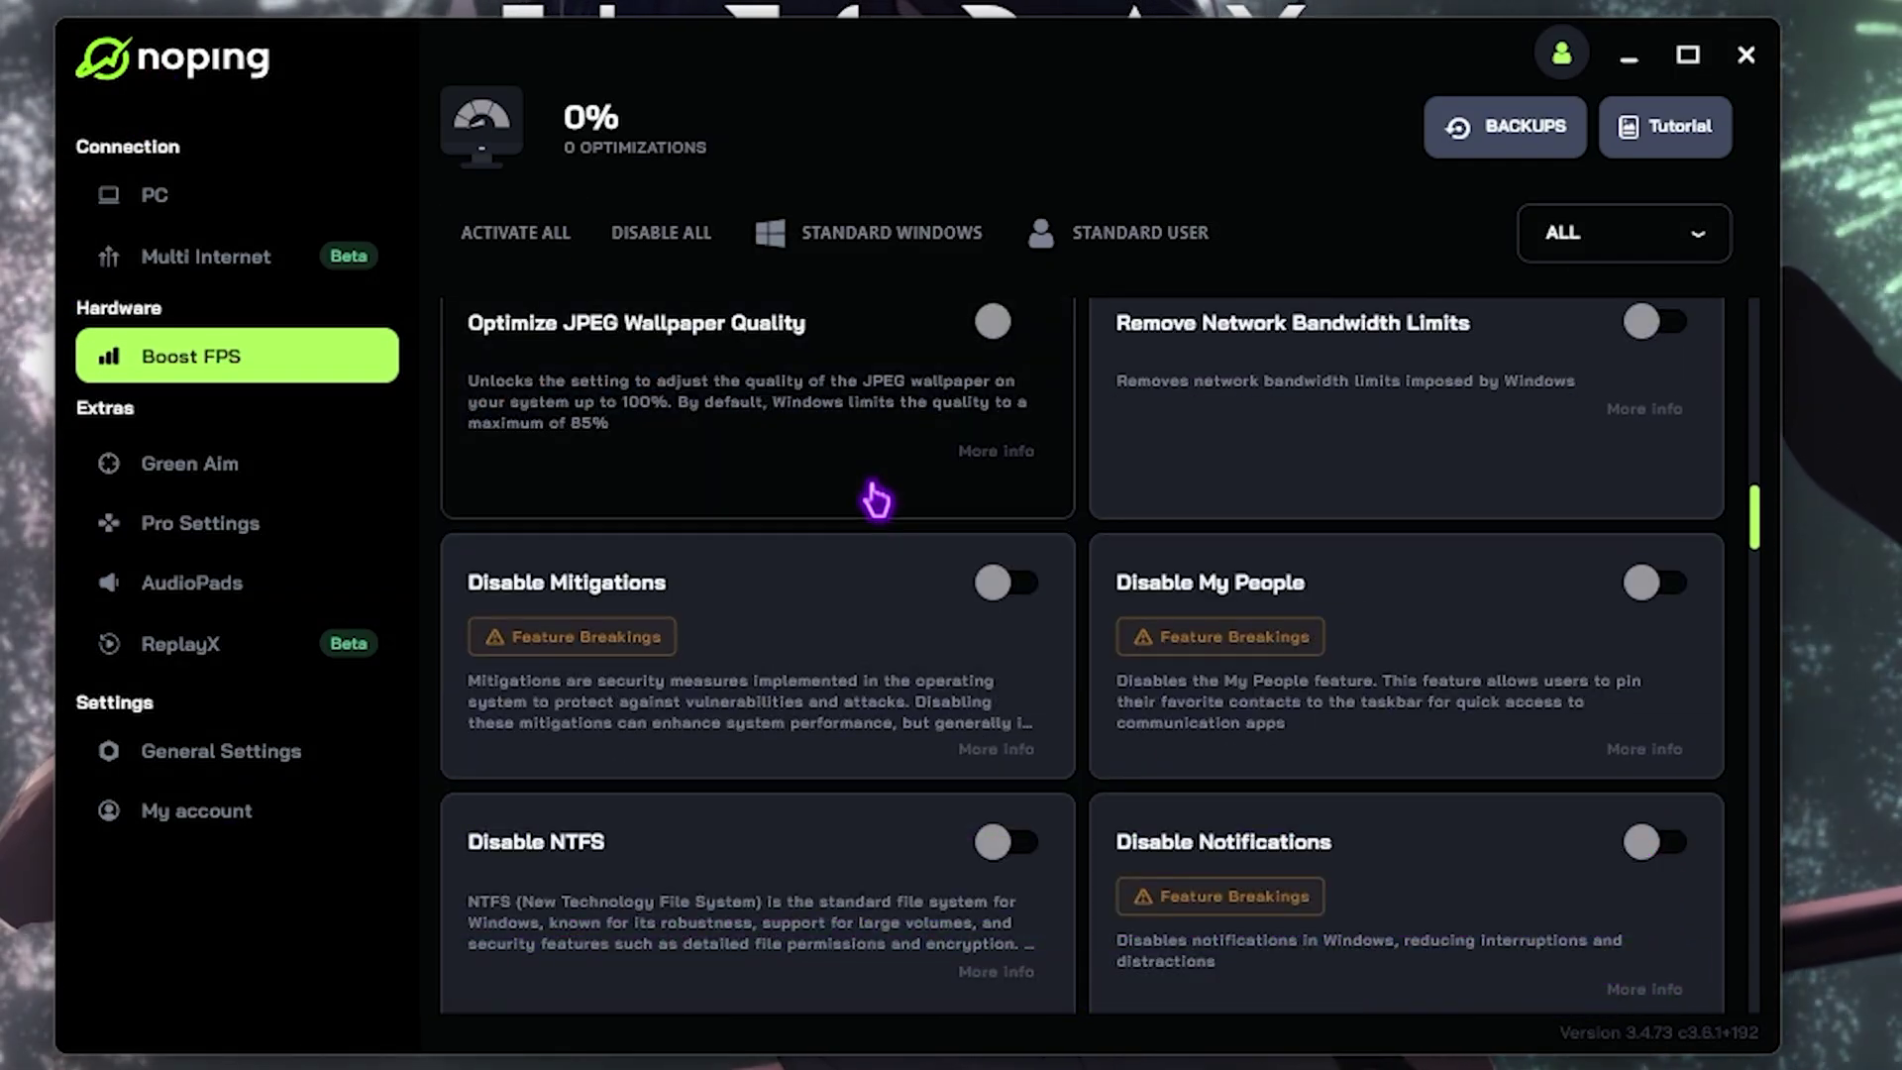
scroll(875, 501, "up", 6)
scroll(875, 500, "up", 15)
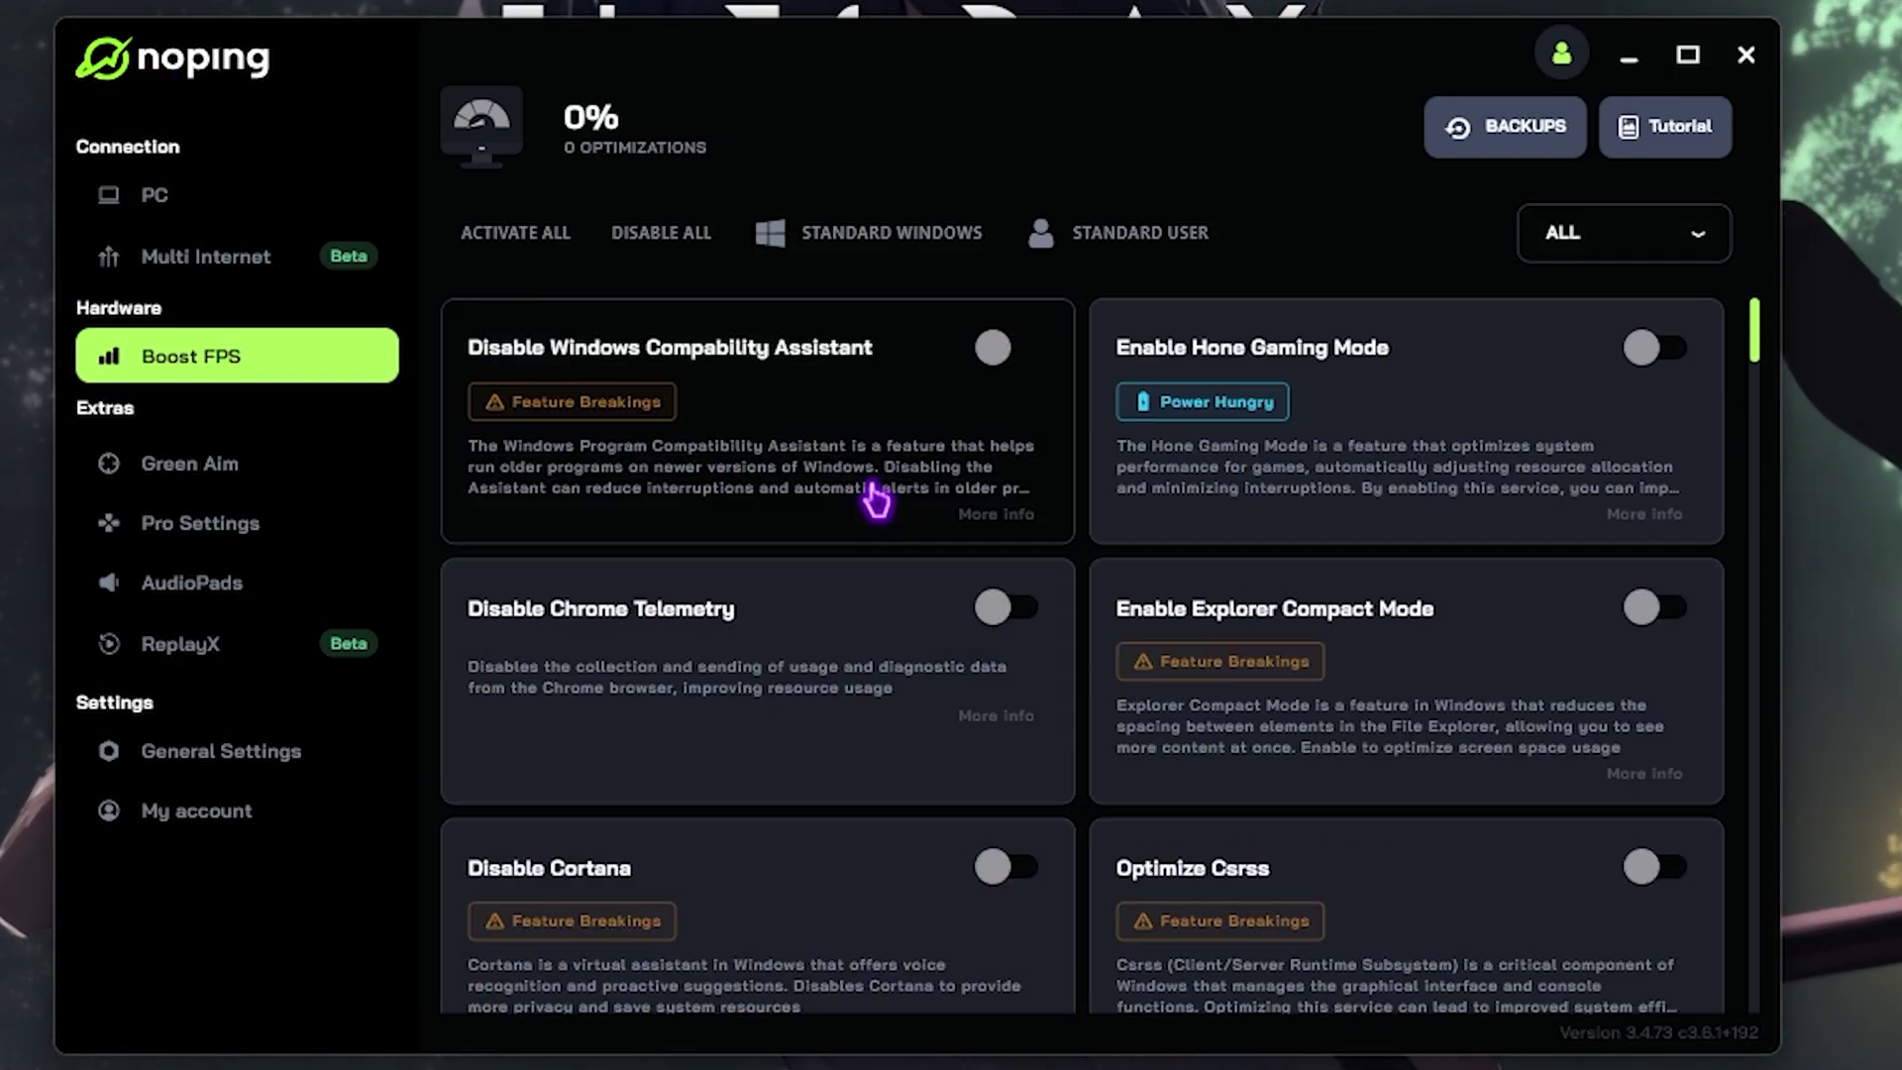
scroll(876, 500, "down", 20)
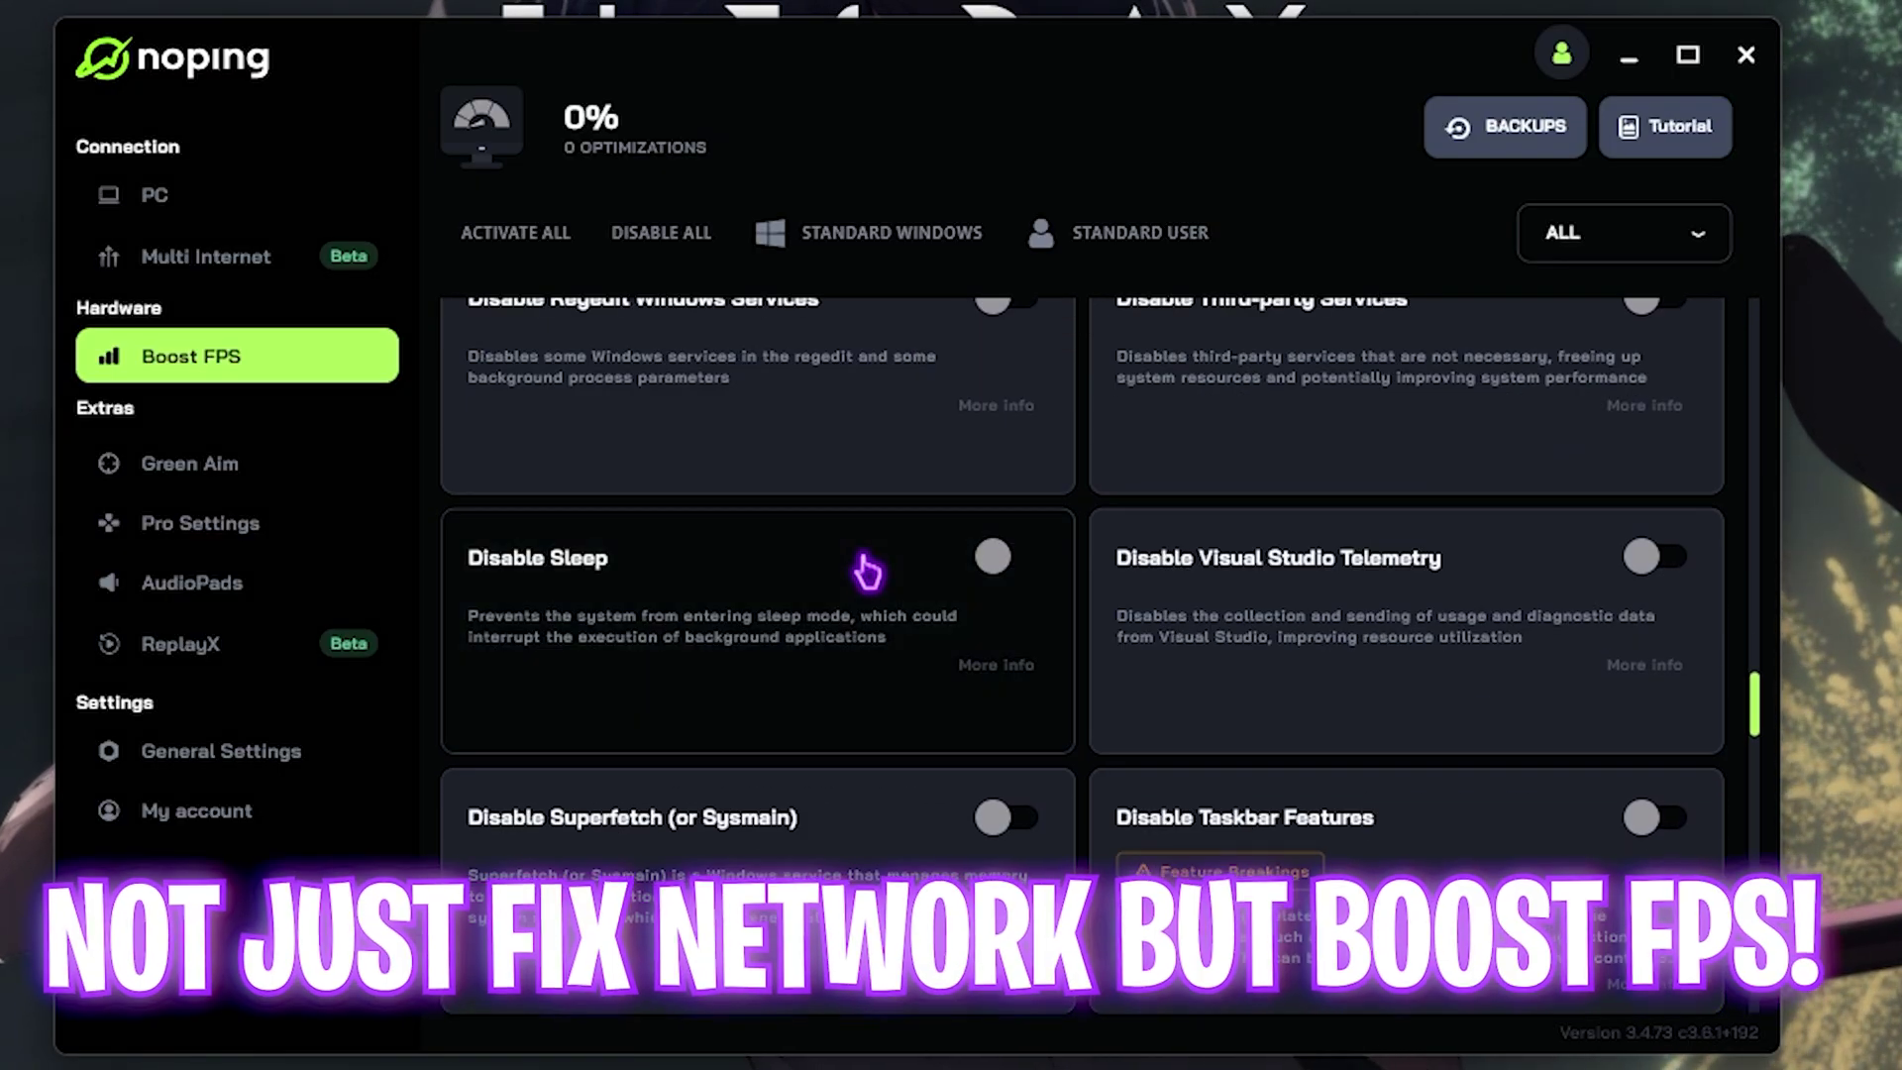
scroll(868, 571, "down", 5)
scroll(868, 572, "down", 3)
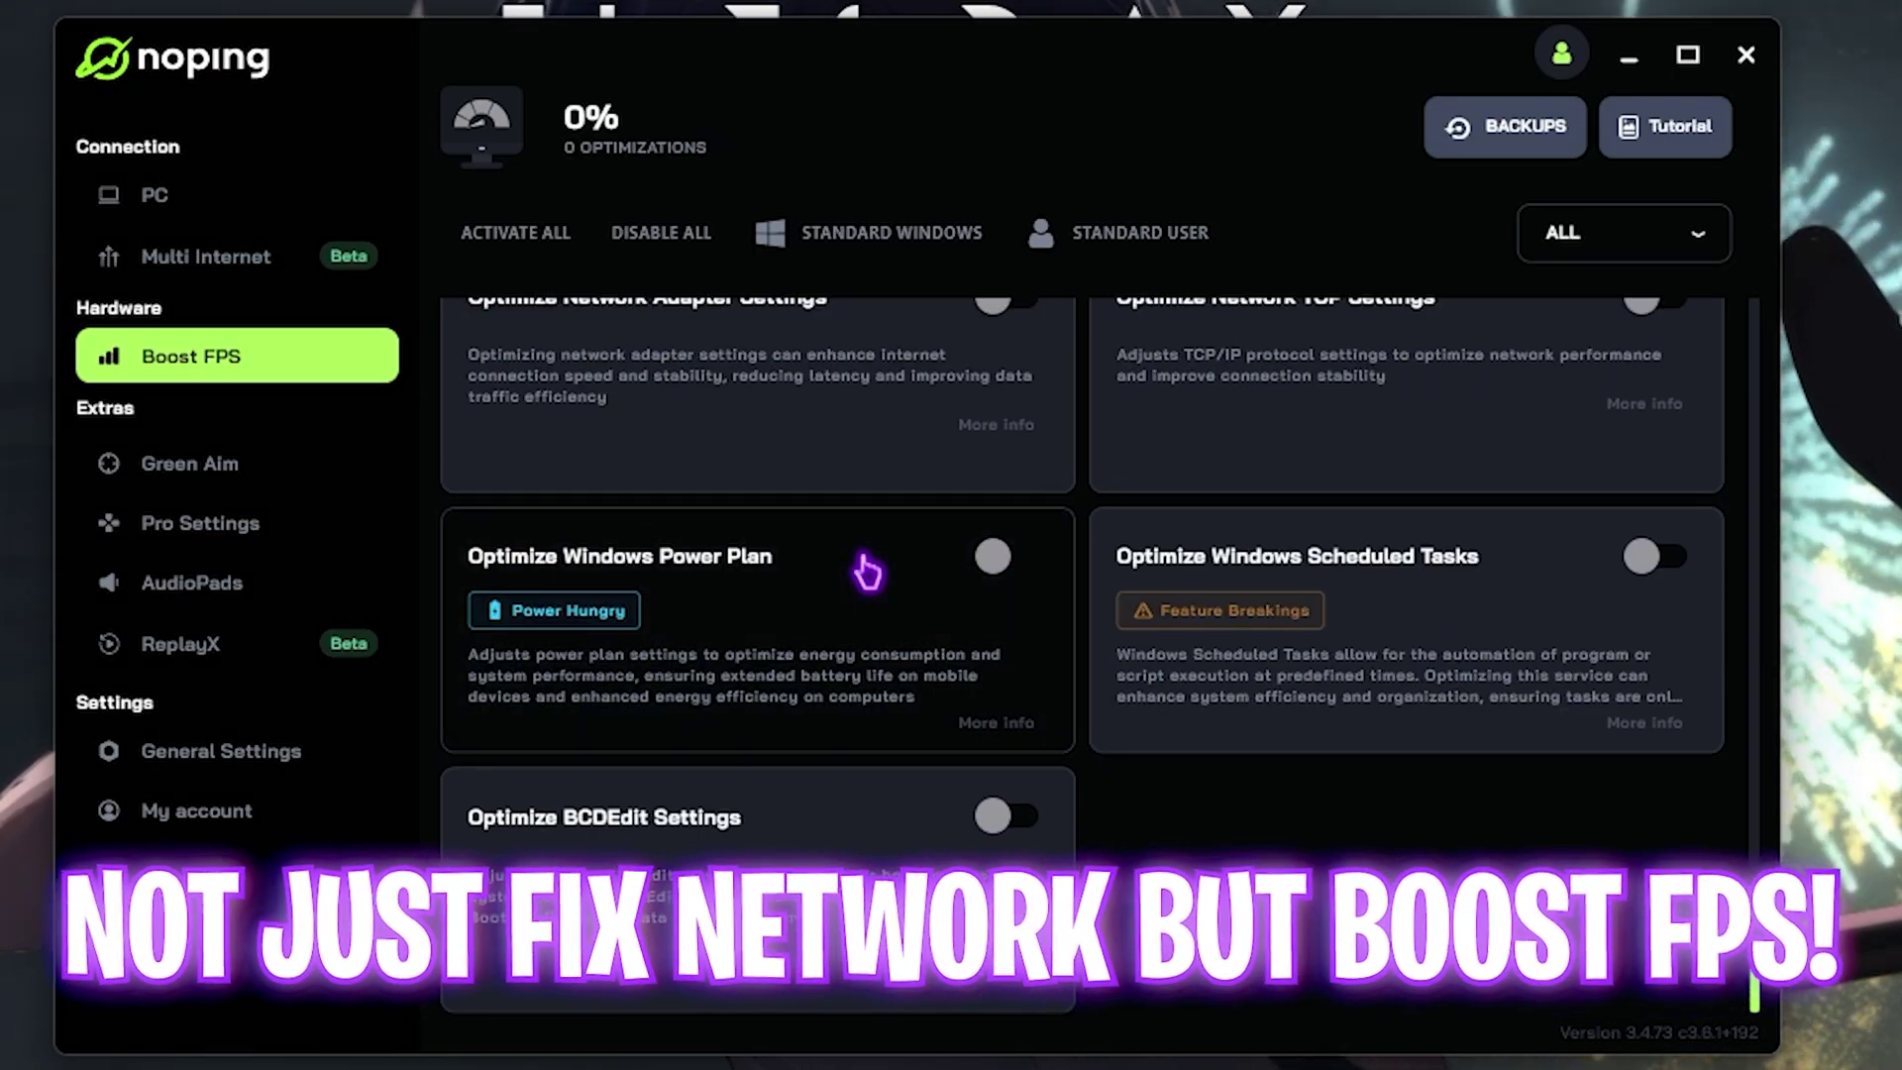
scroll(868, 572, "up", 4)
scroll(868, 571, "up", 6)
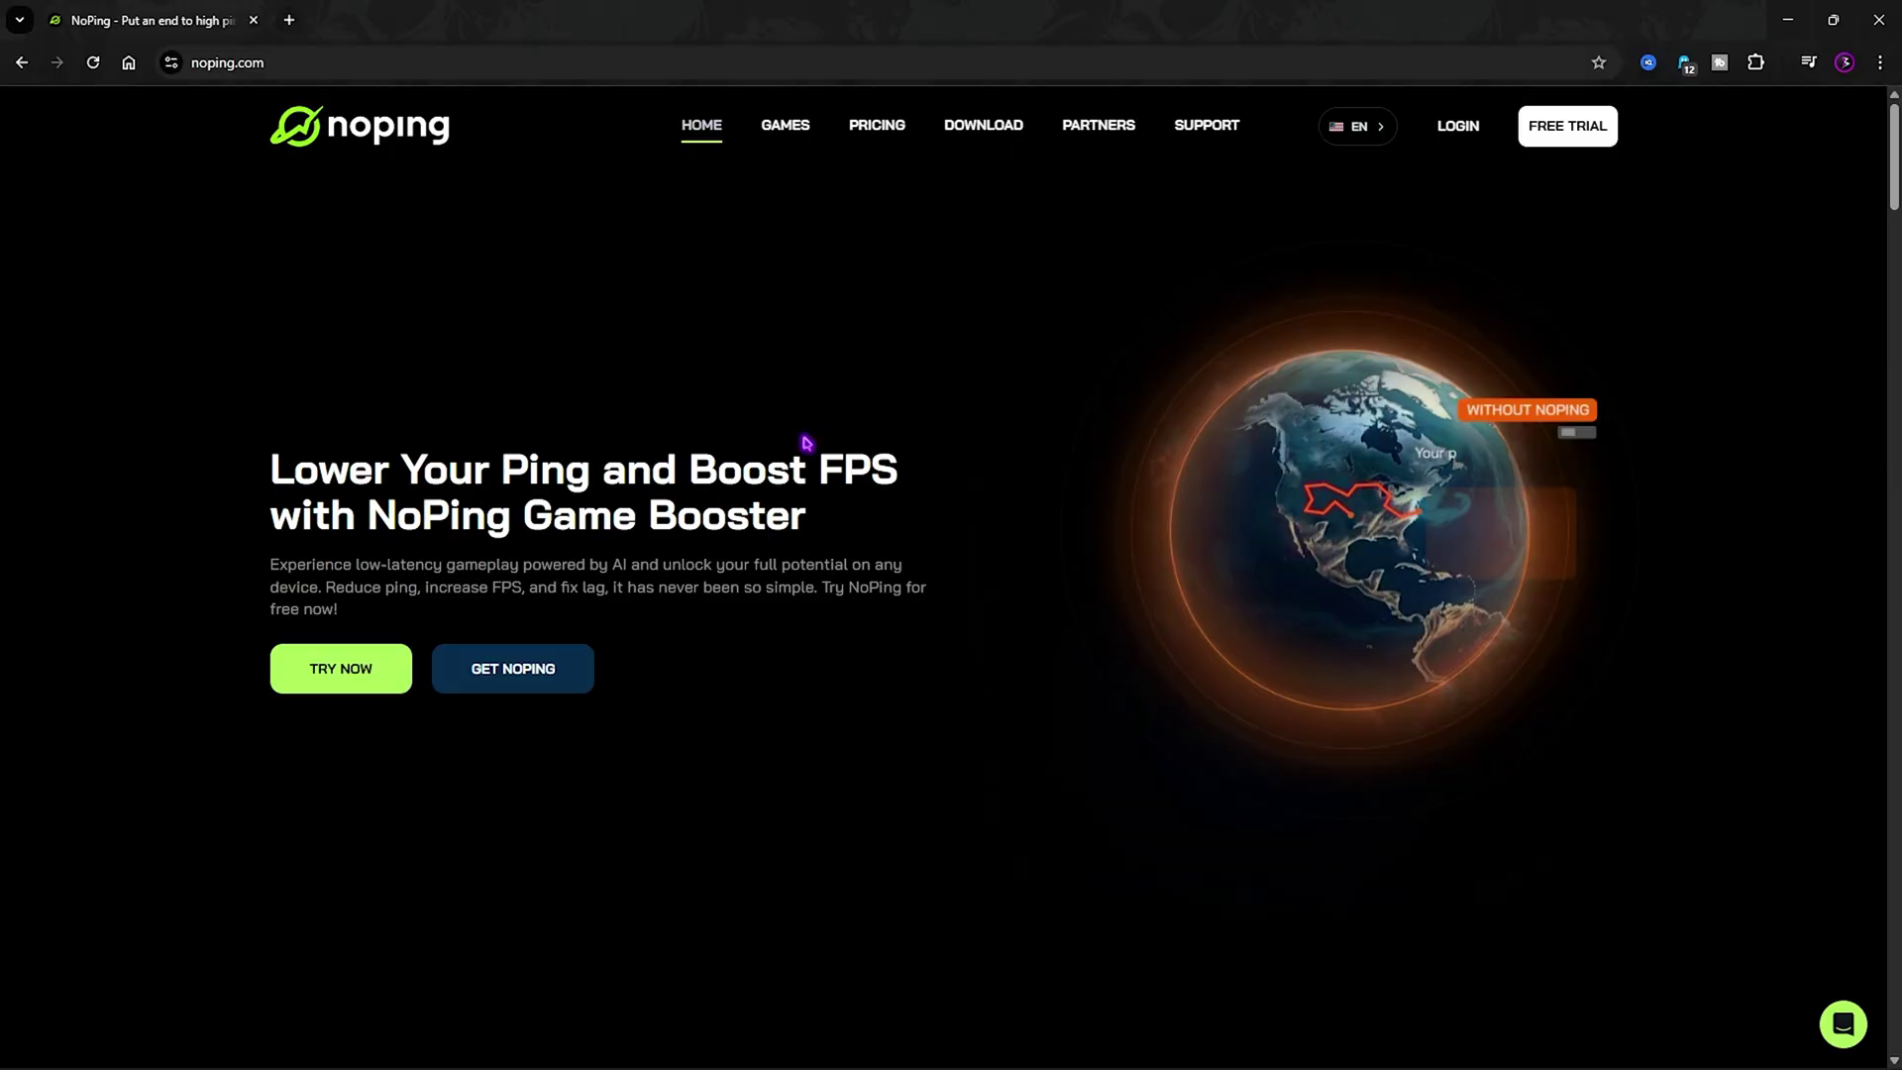
scroll(803, 436, "down", 10)
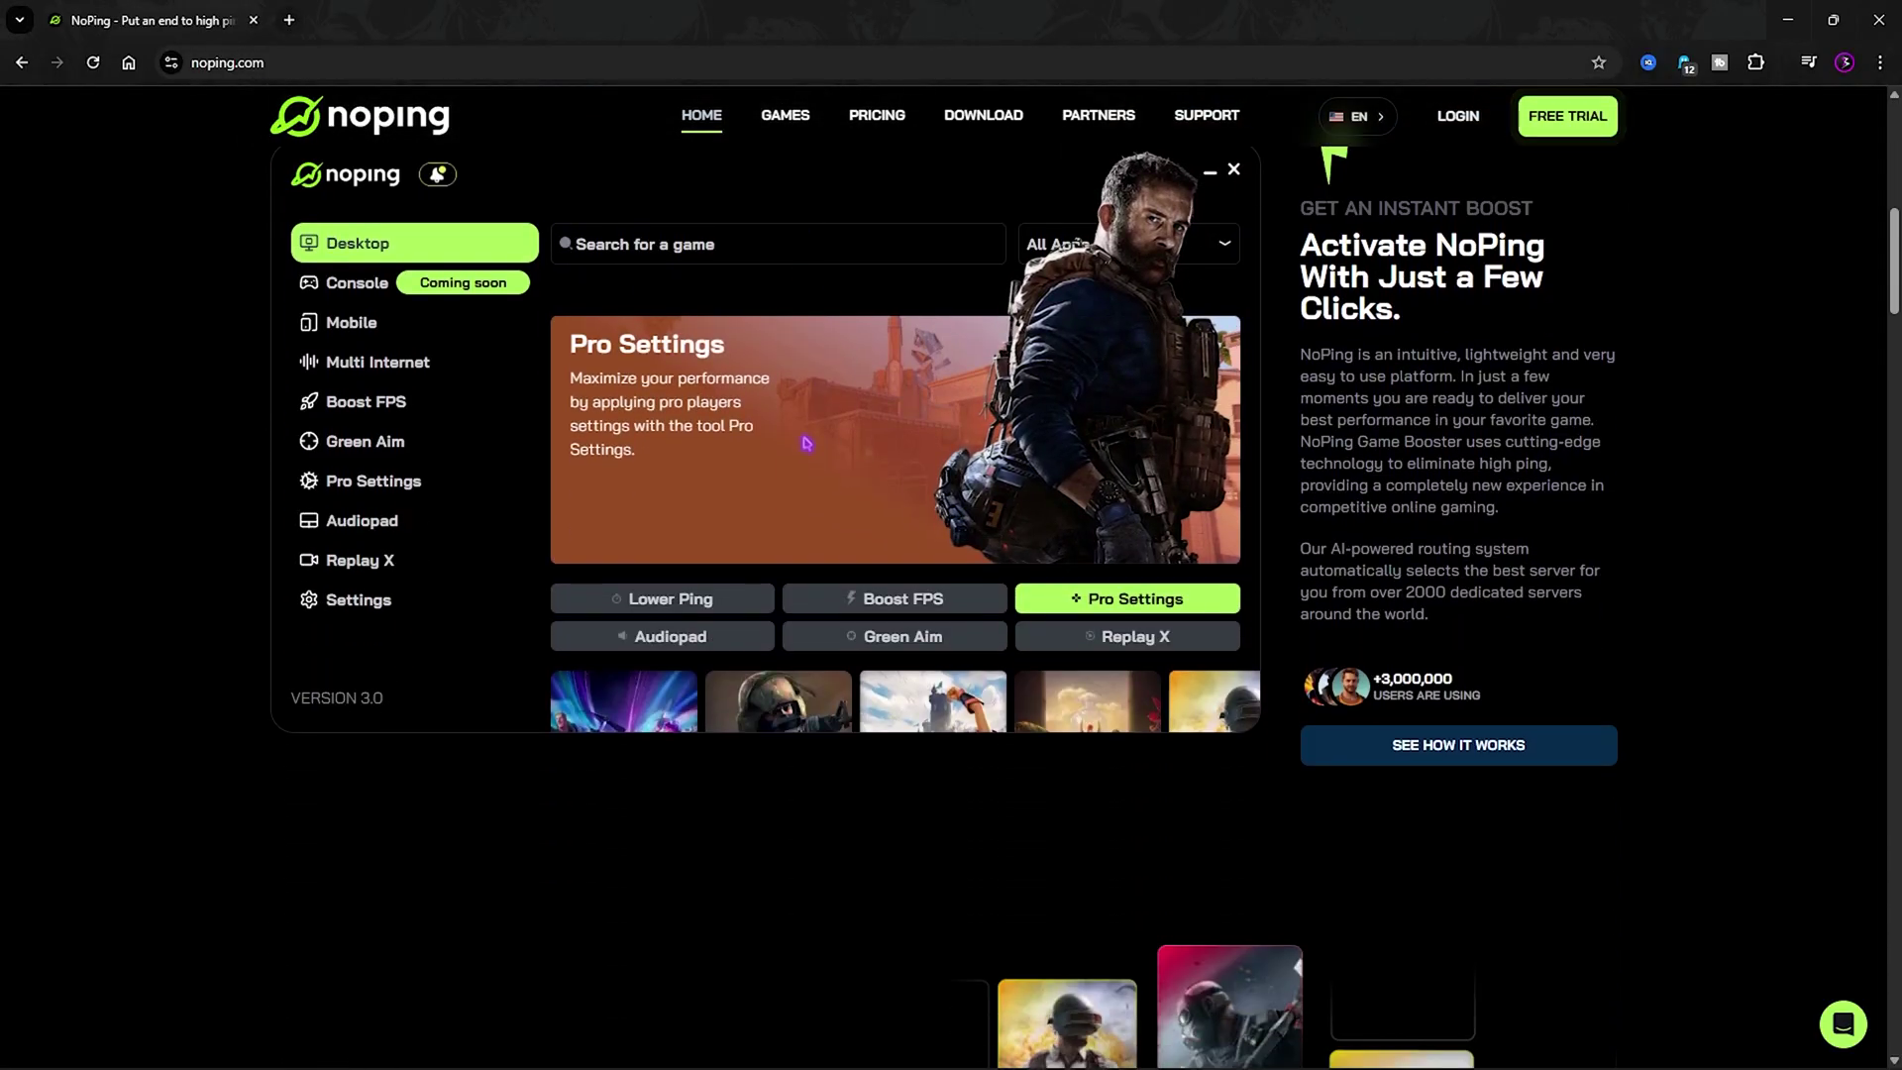
scroll(807, 443, "down", 3)
scroll(807, 443, "down", 8)
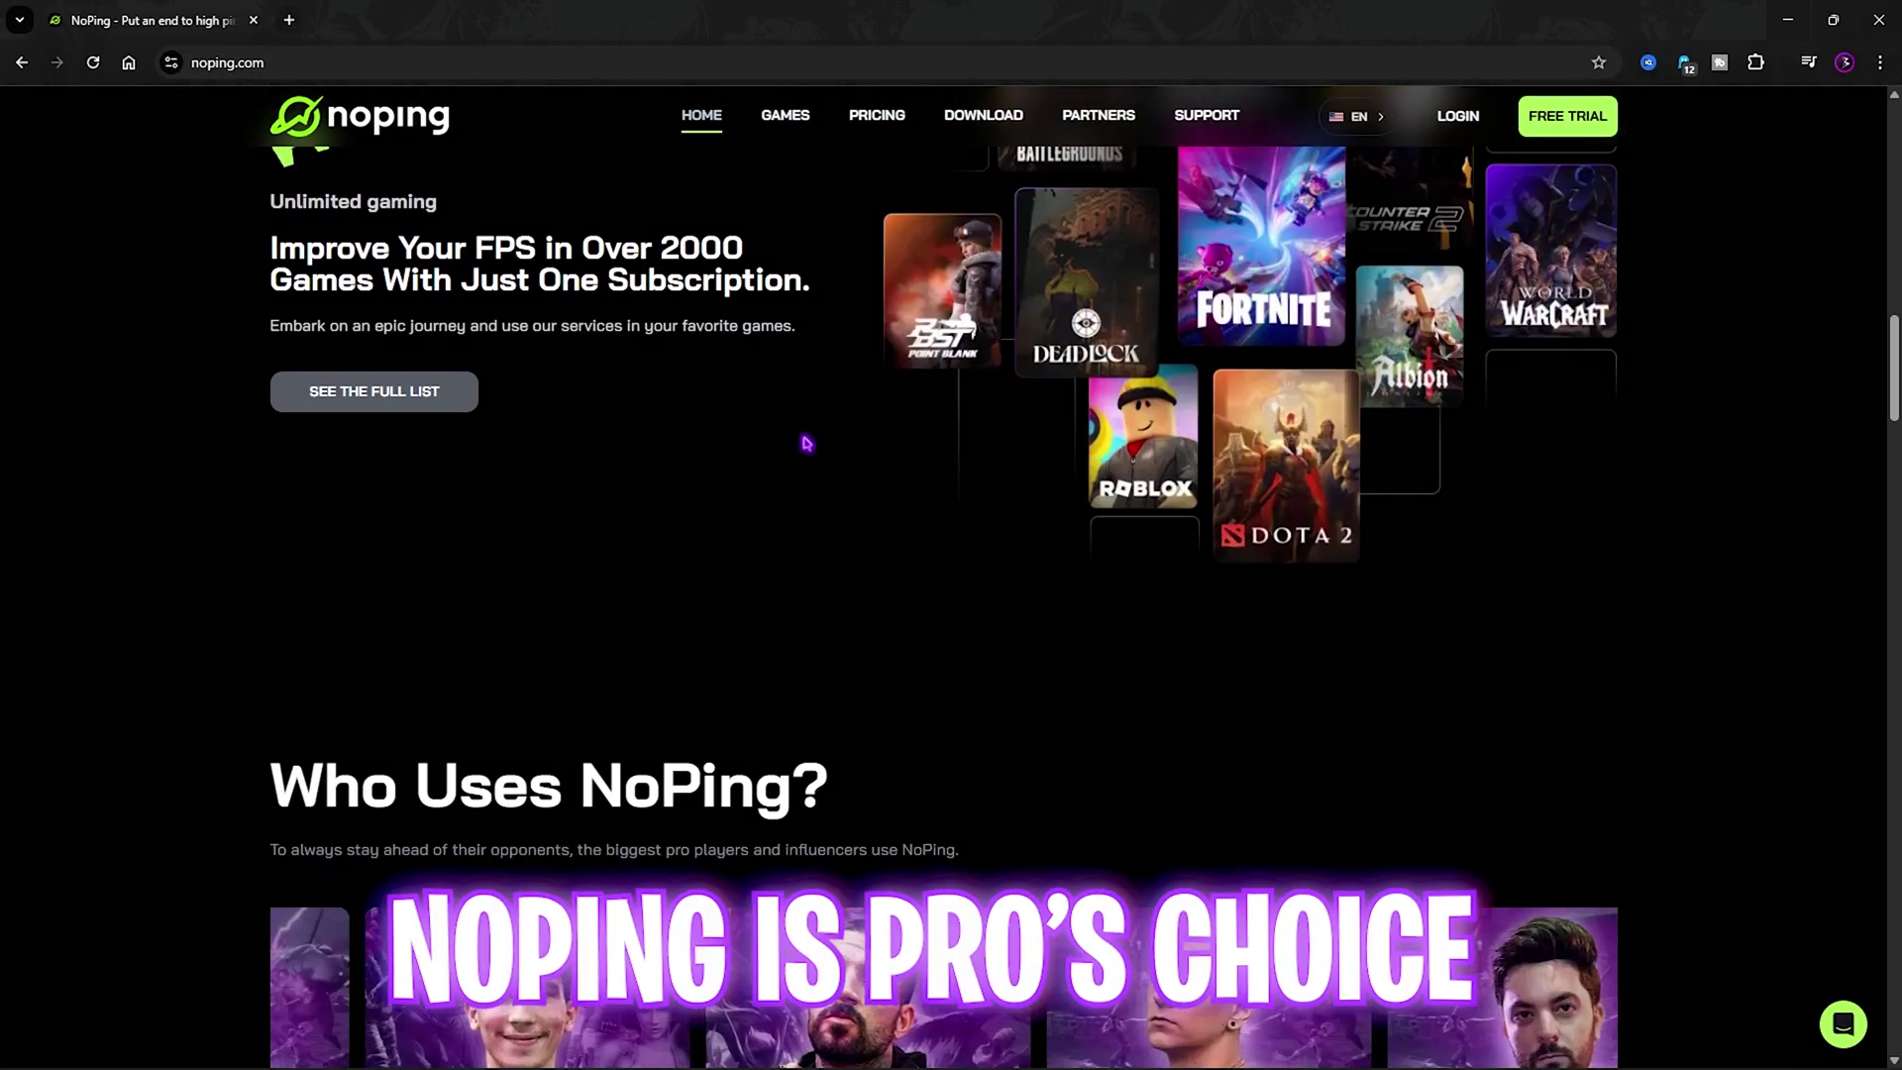
scroll(808, 696, "down", 9)
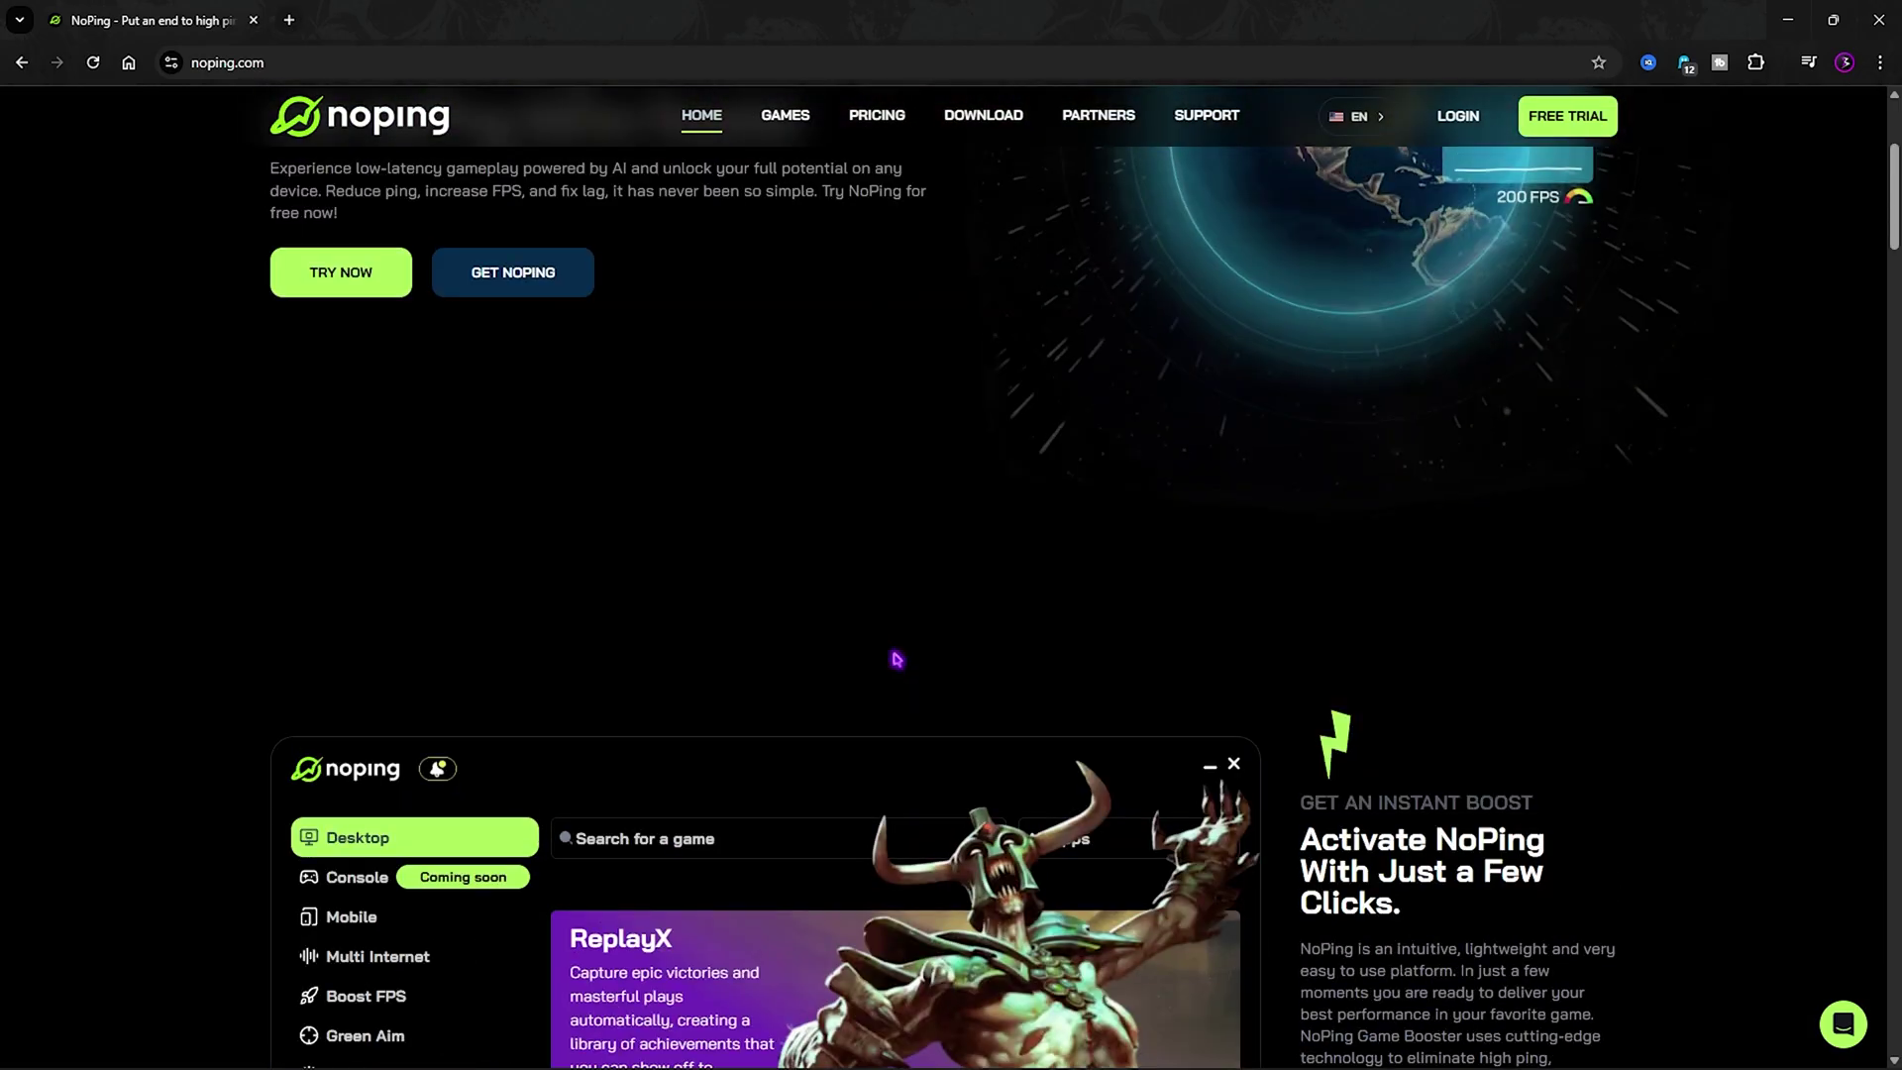
scroll(896, 659, "up", 4)
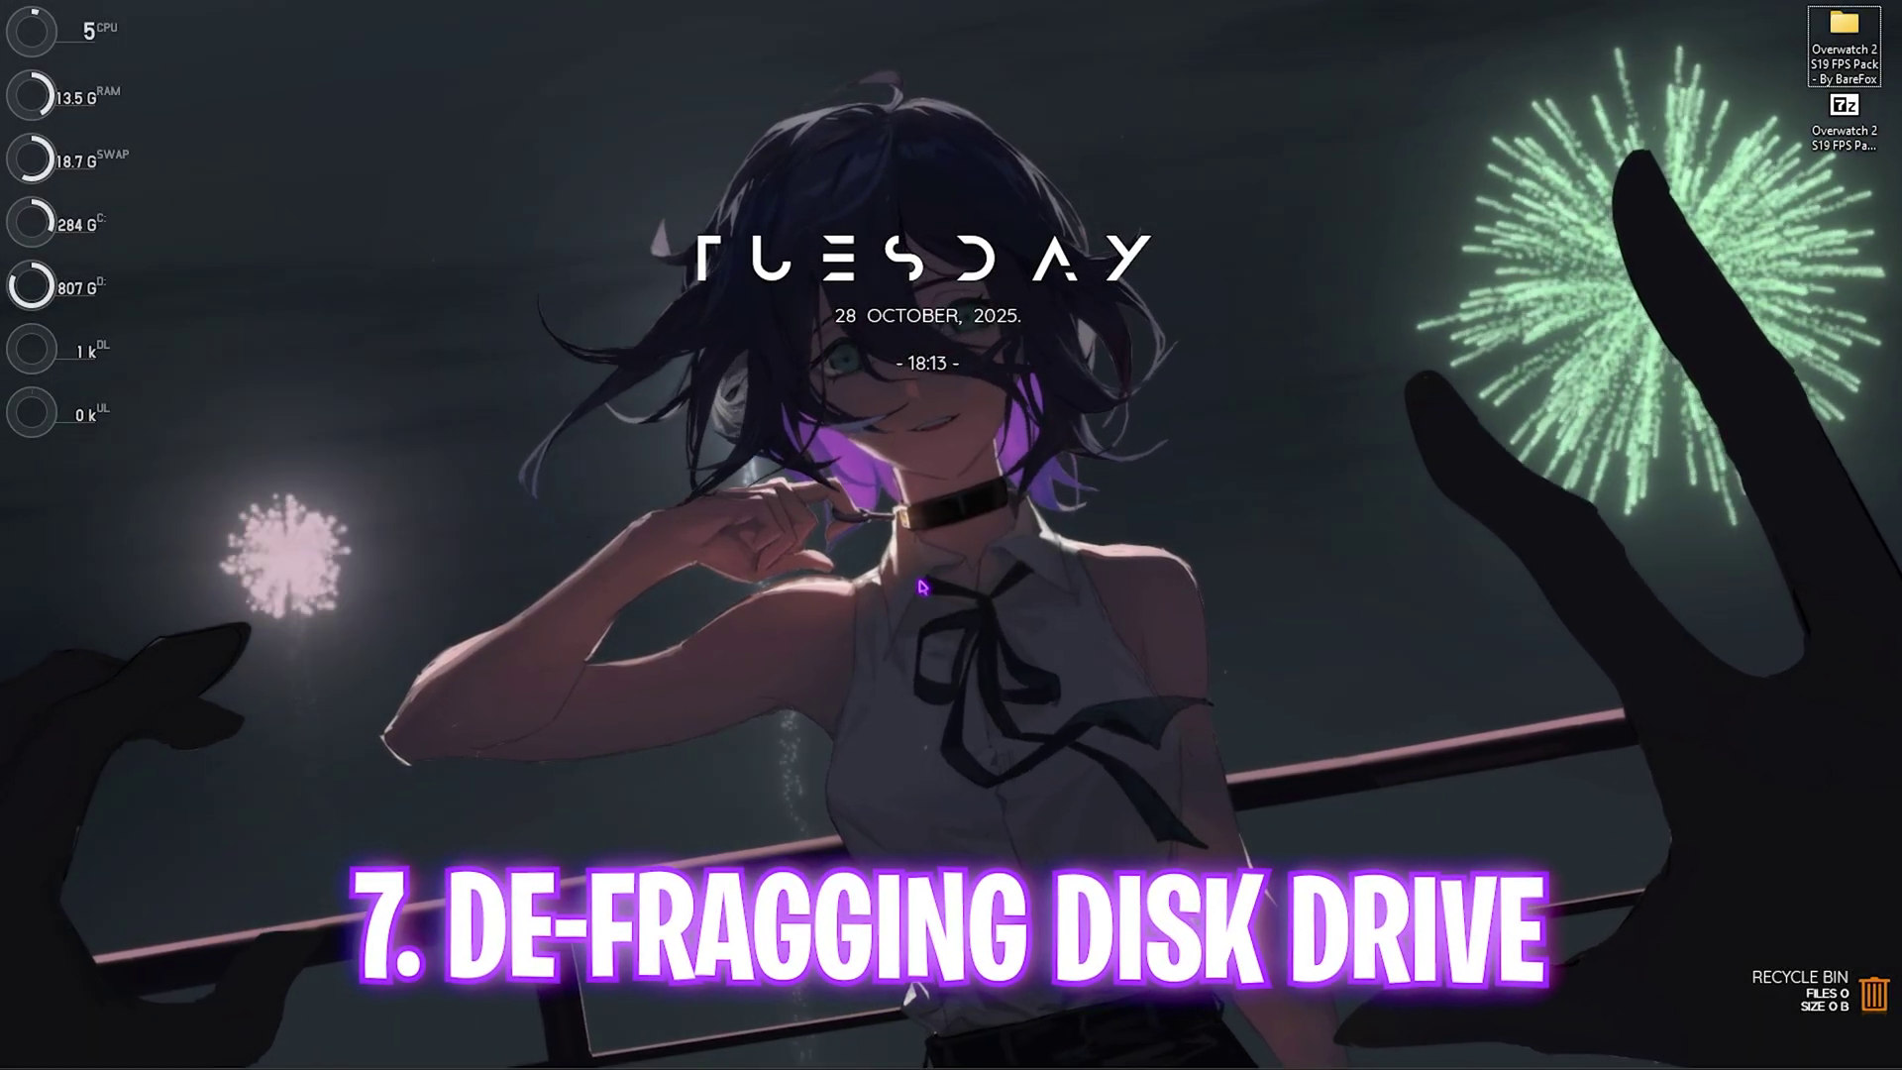
- Open Defragment and Optimize Drives via search and retrim the C: drive
key("super")
type("defr")
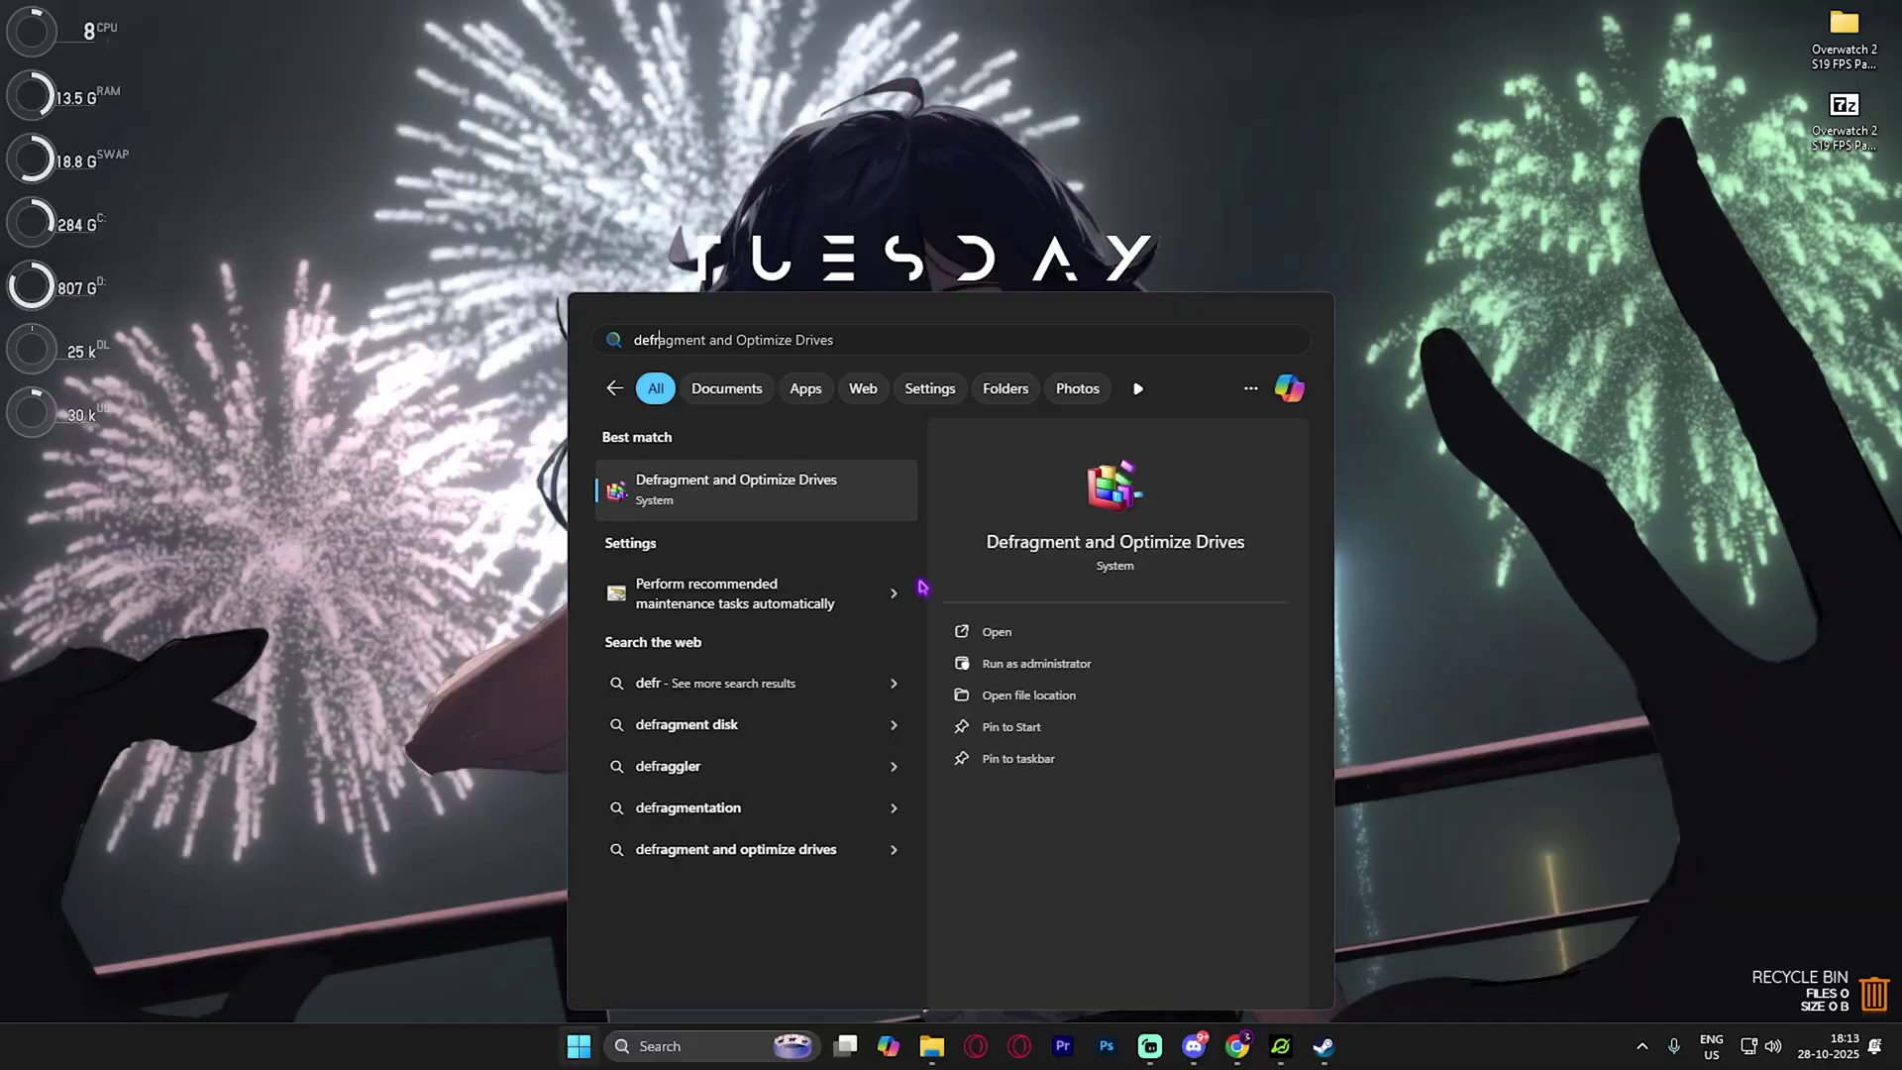
left_click(825, 475)
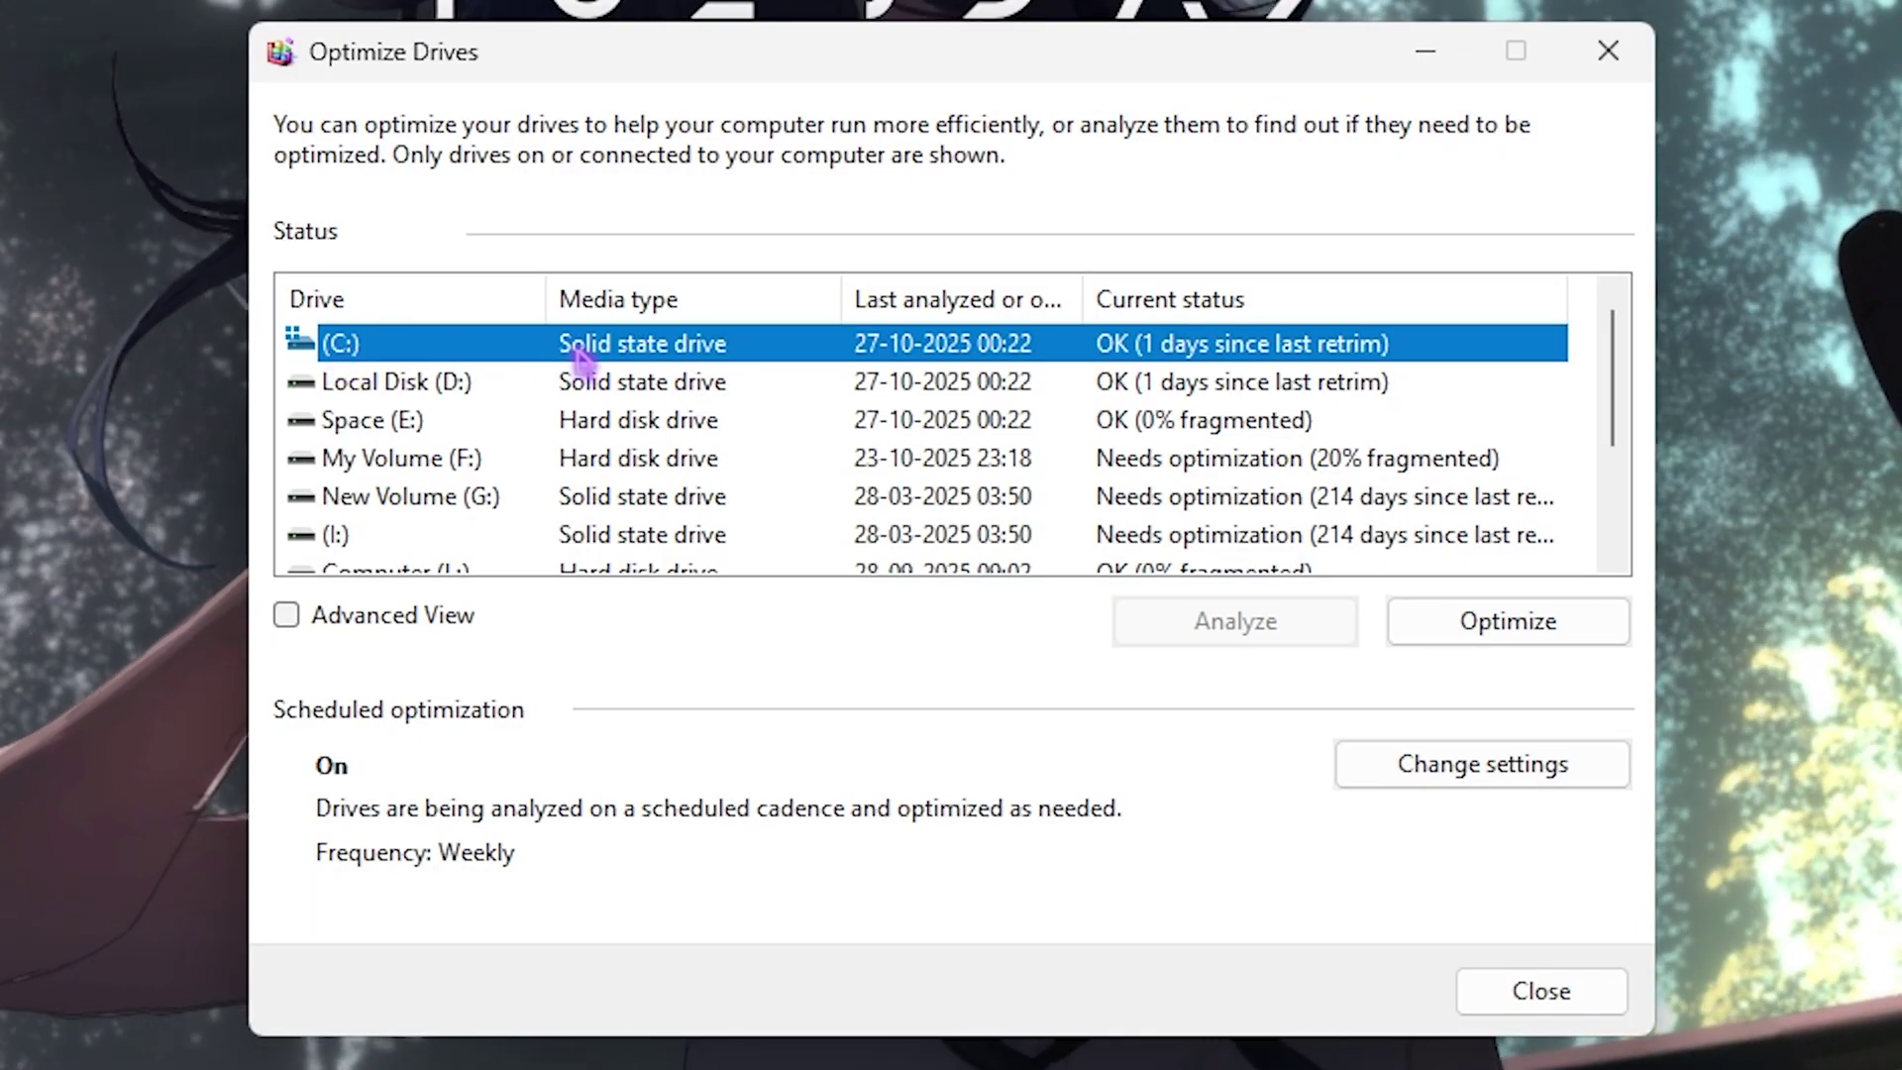
left_click(1520, 624)
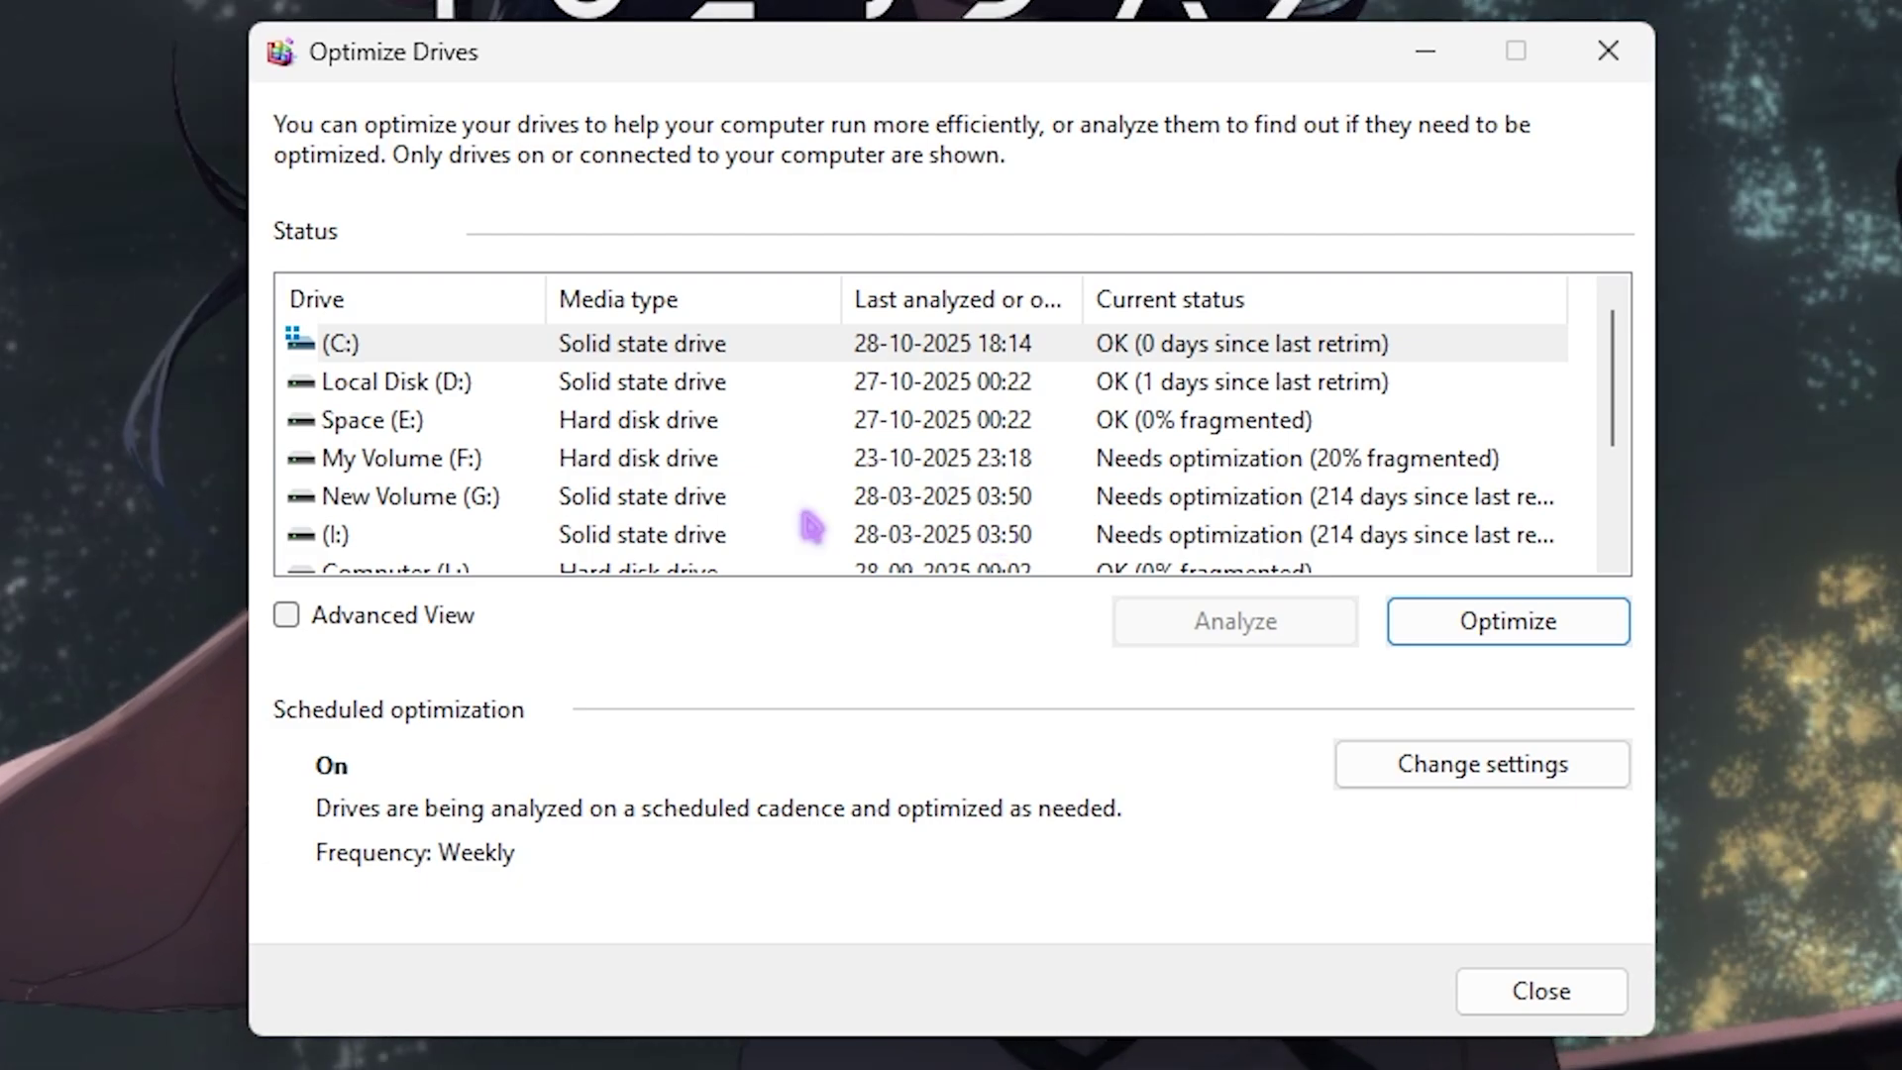
- Analyze and optimize Space (E:), then close the tool
left_click(671, 428)
left_click(1229, 628)
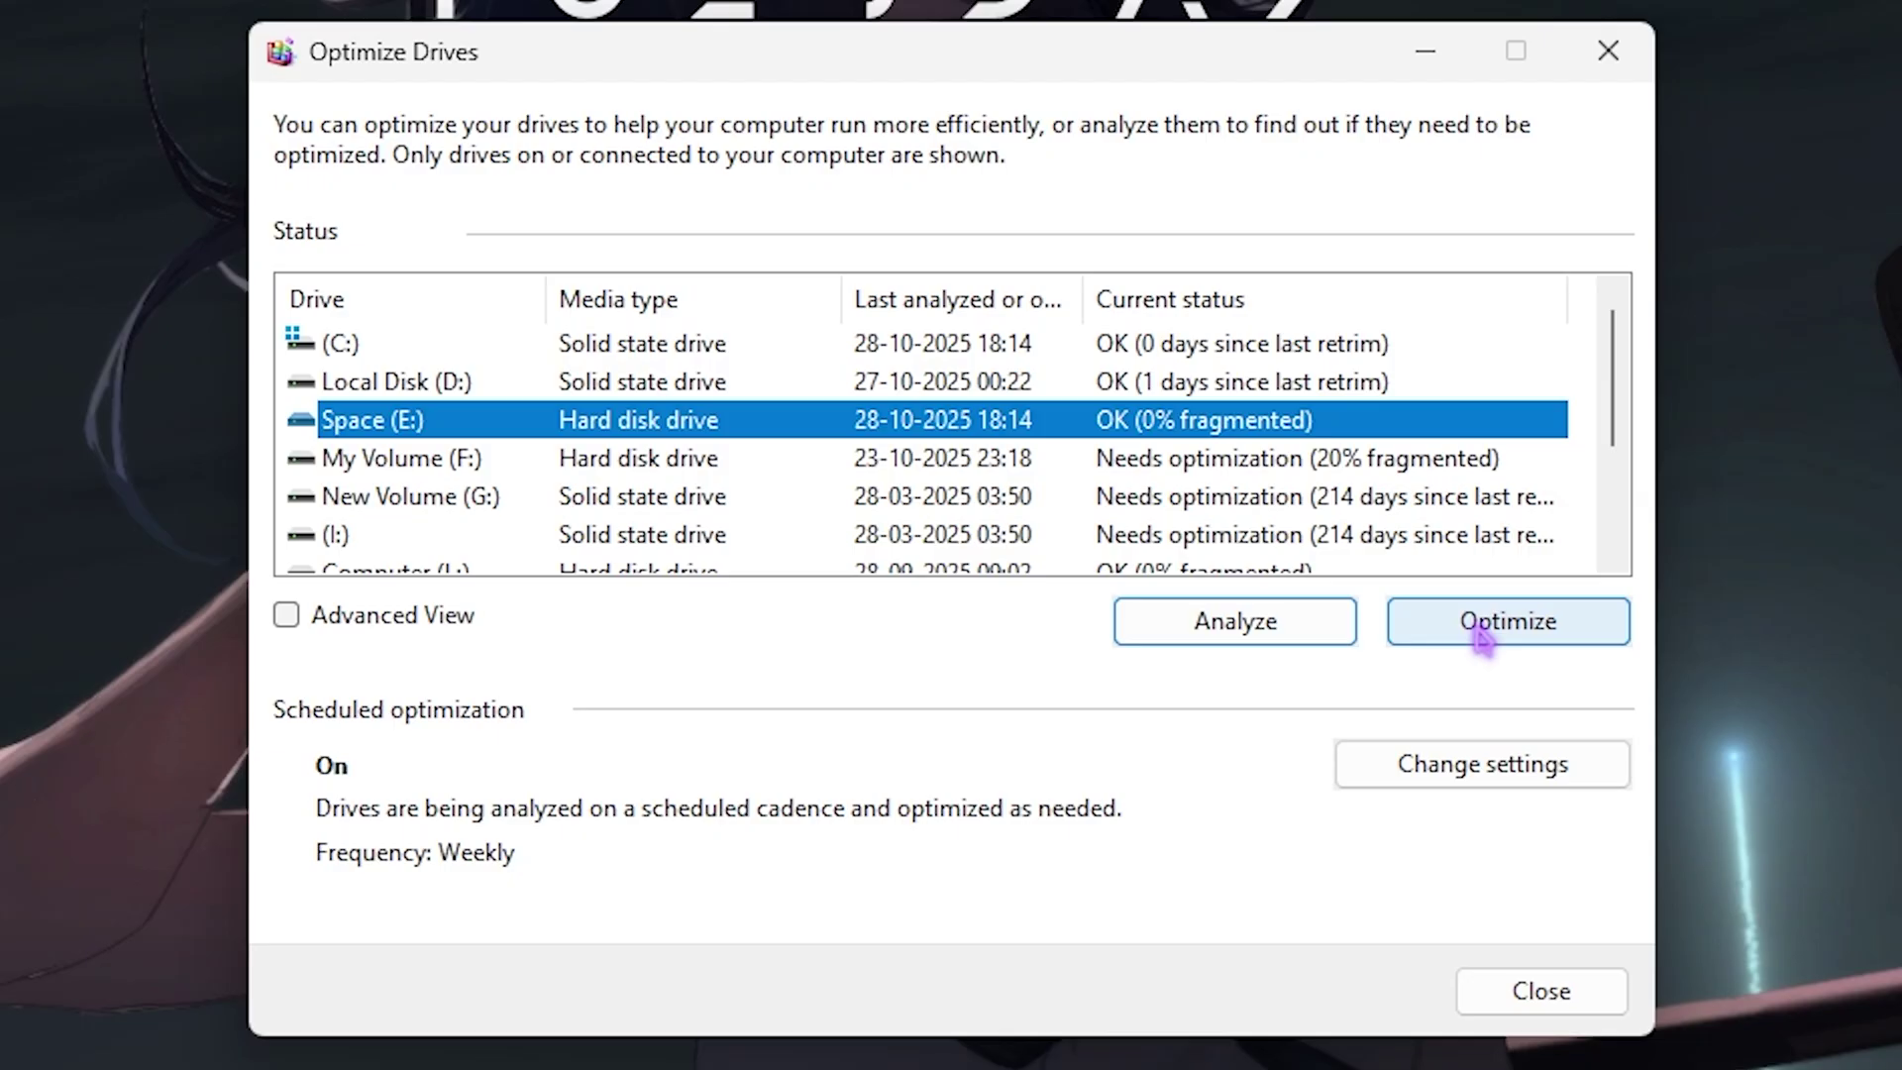
left_click(1482, 639)
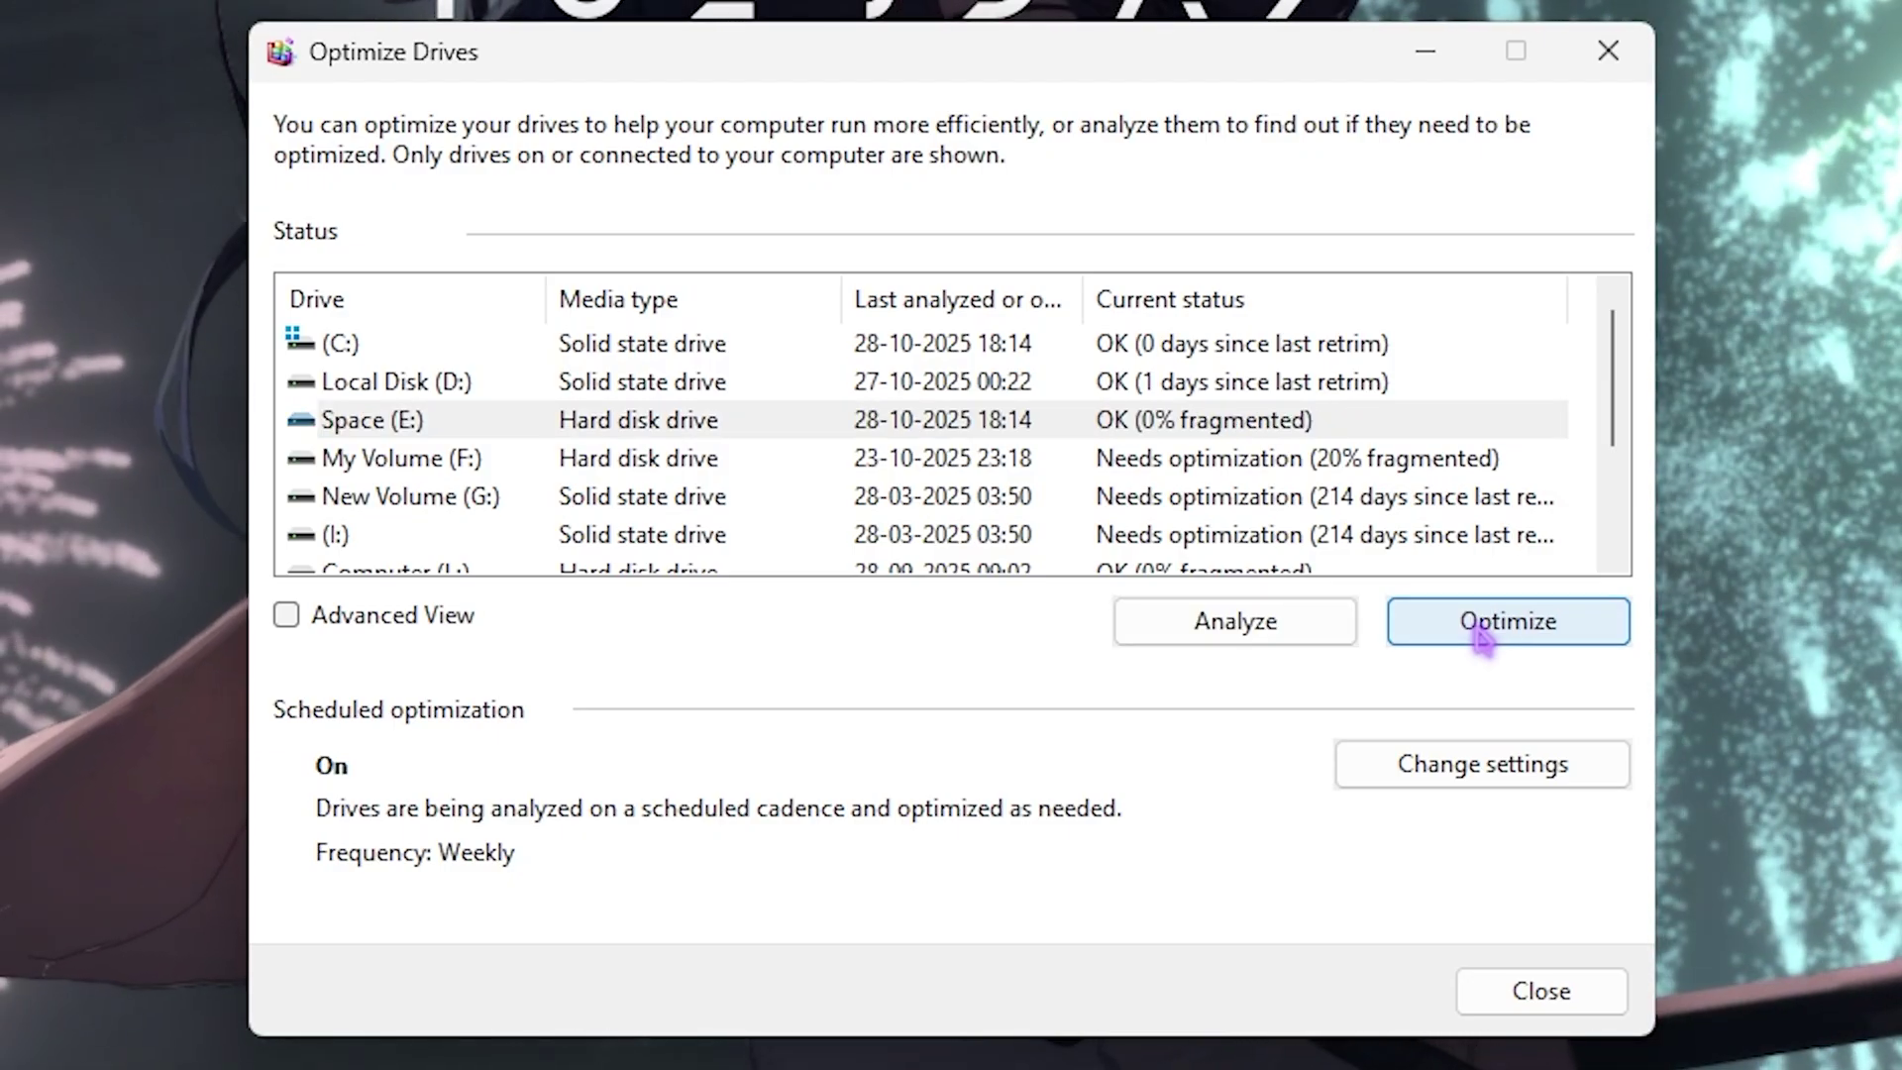
left_click(1541, 991)
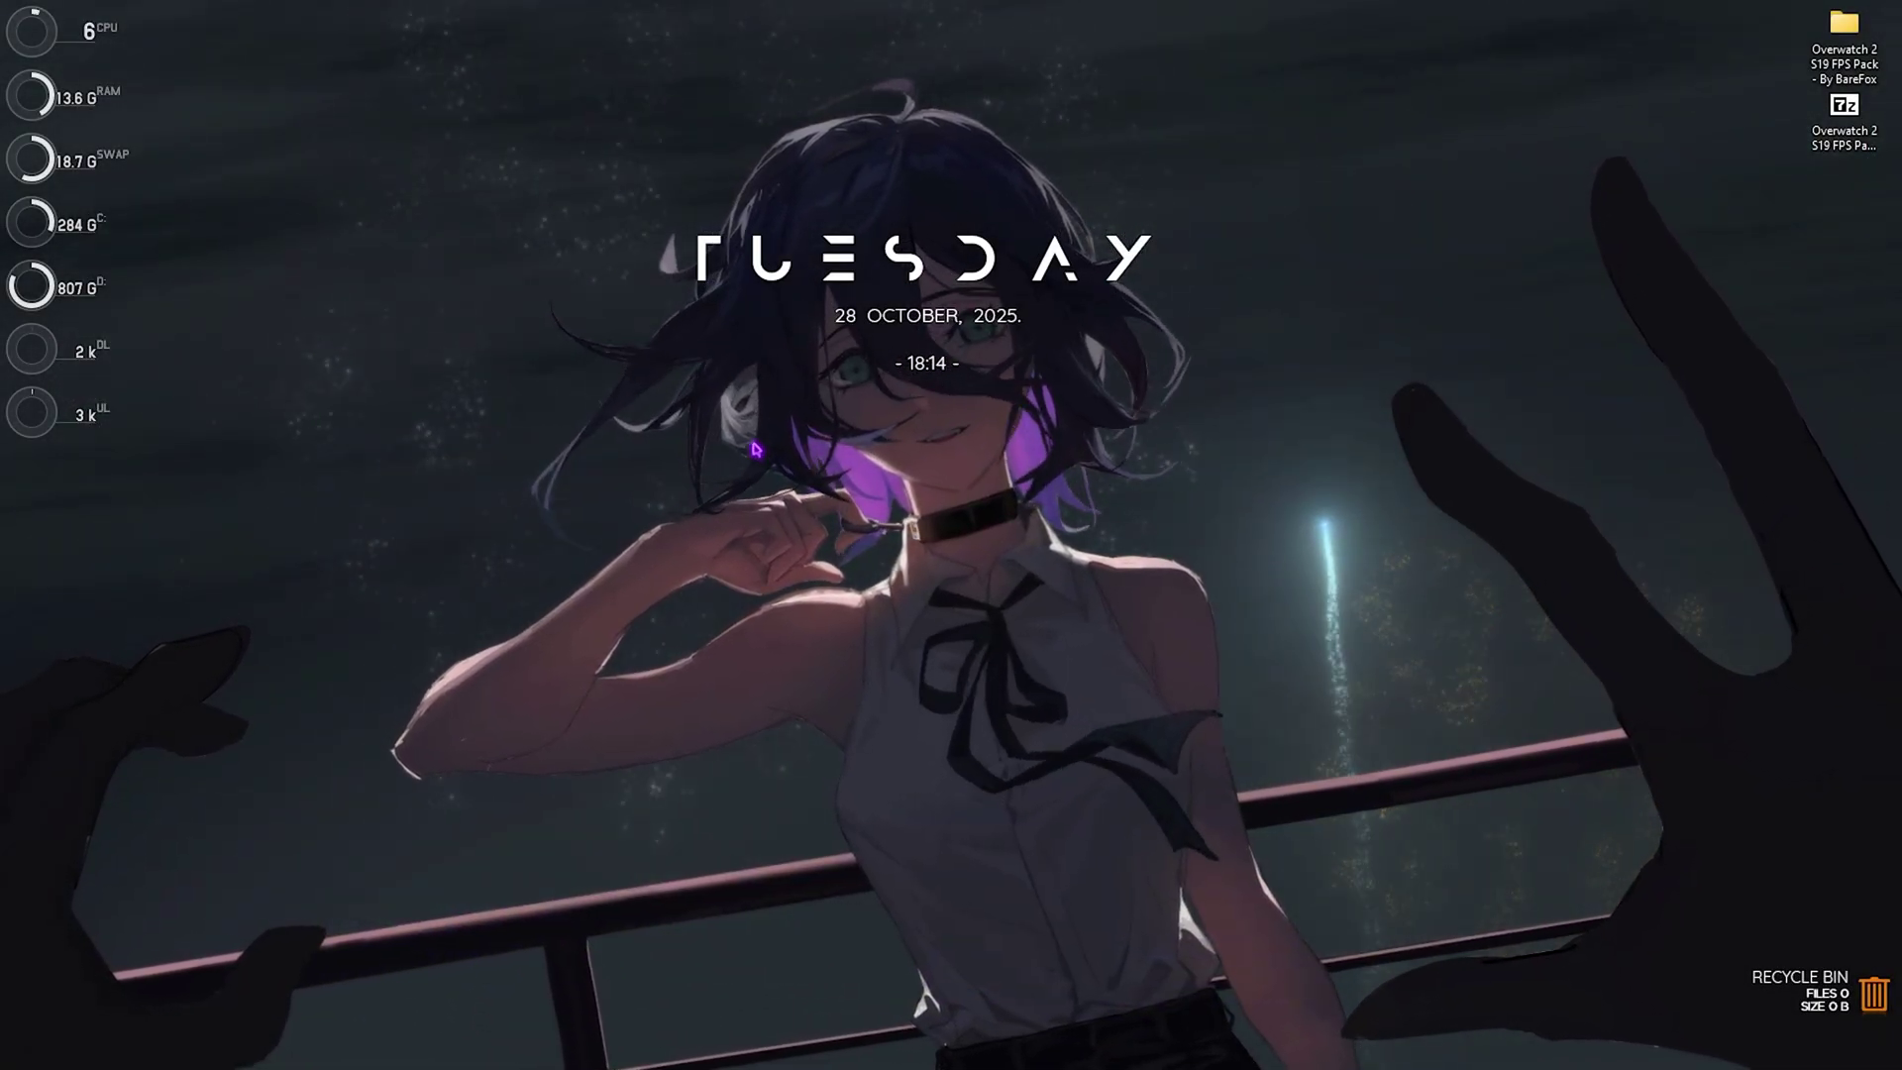
- Launch Disk Cleanup from search for drive C:
key("super")
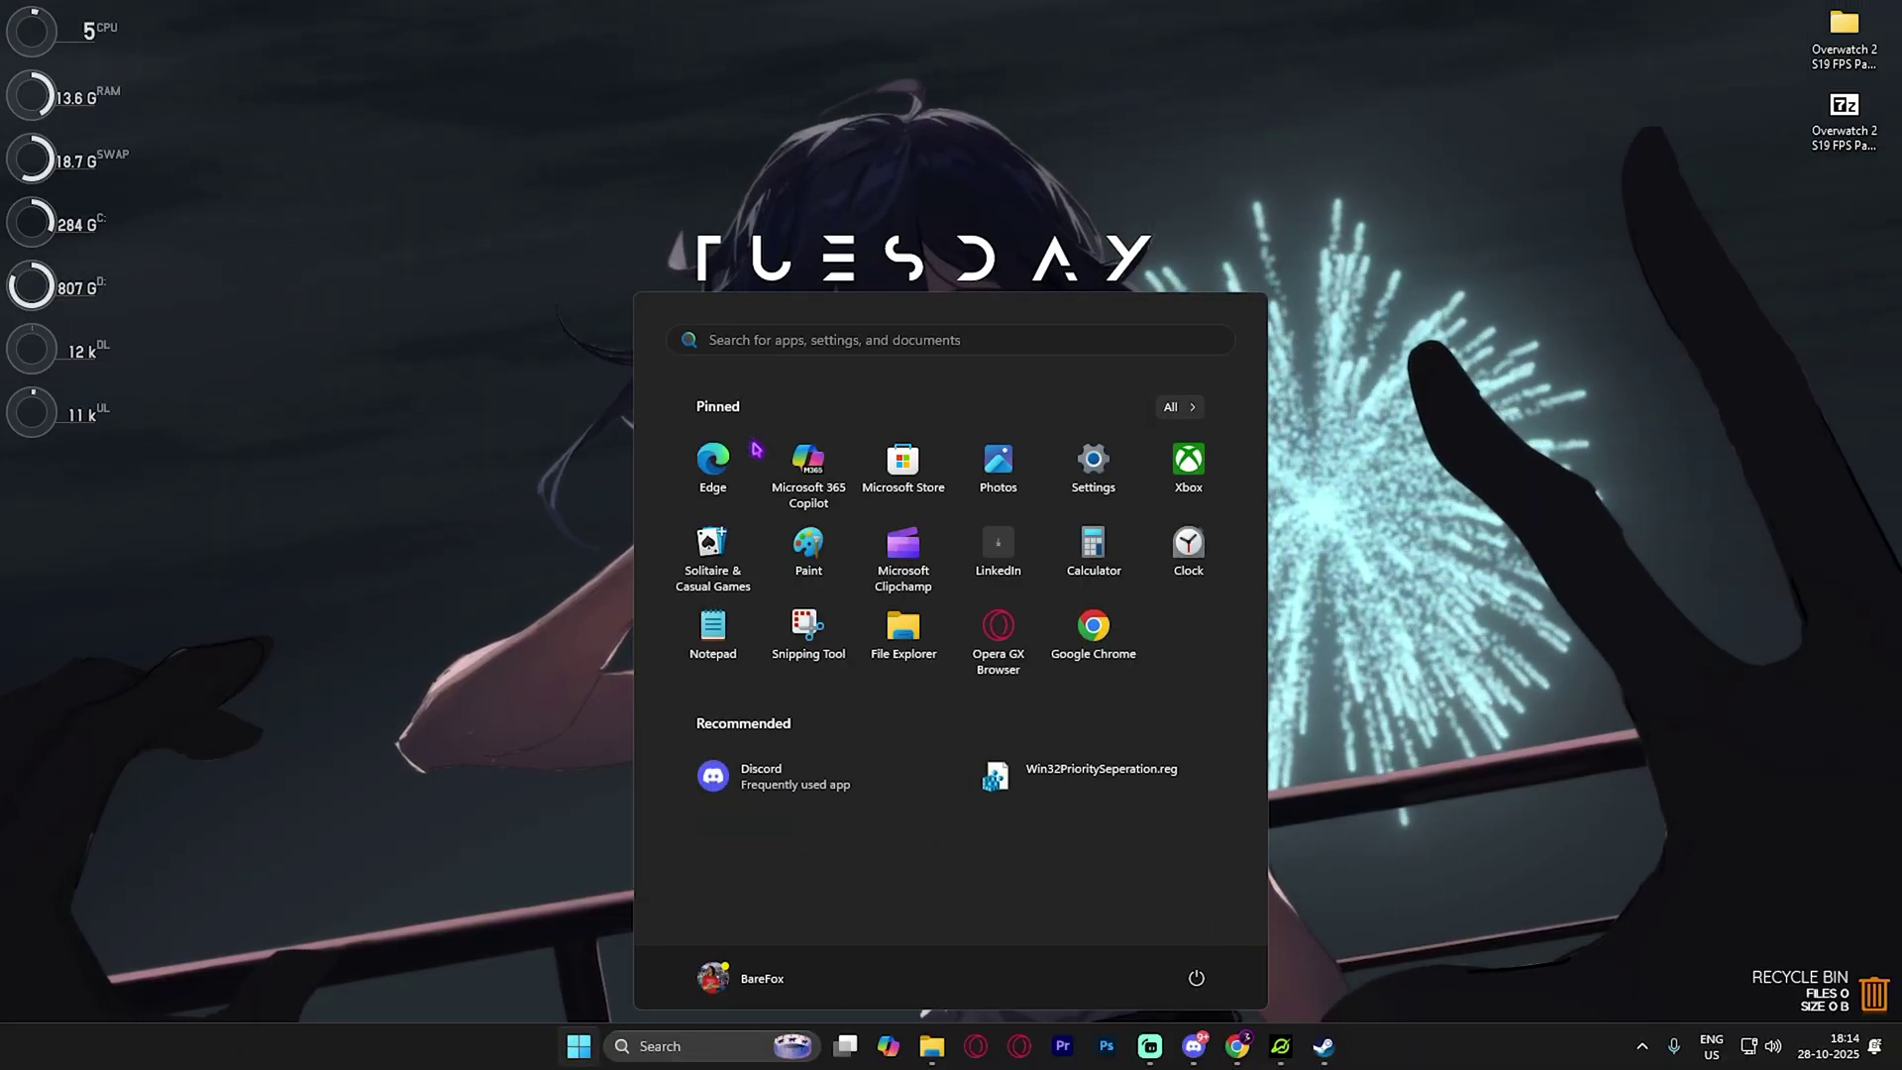
type("disk")
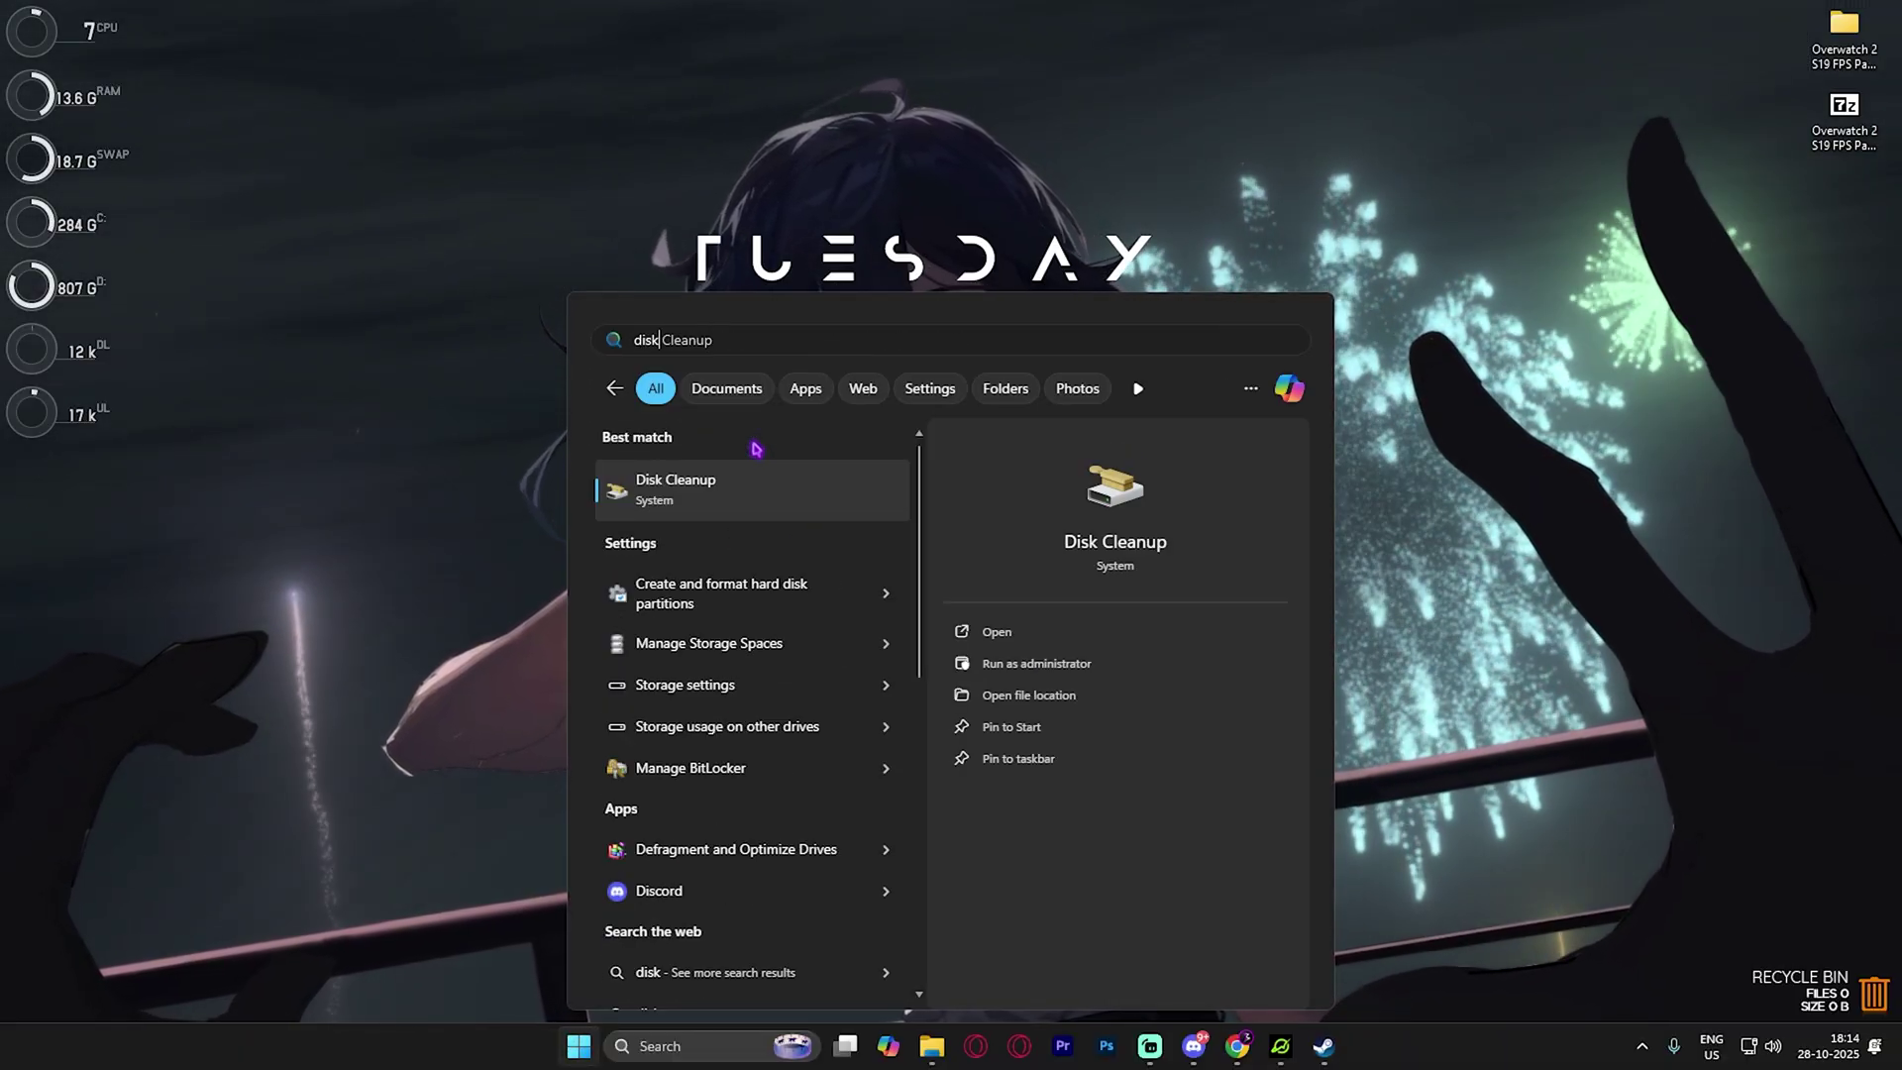
left_click(724, 506)
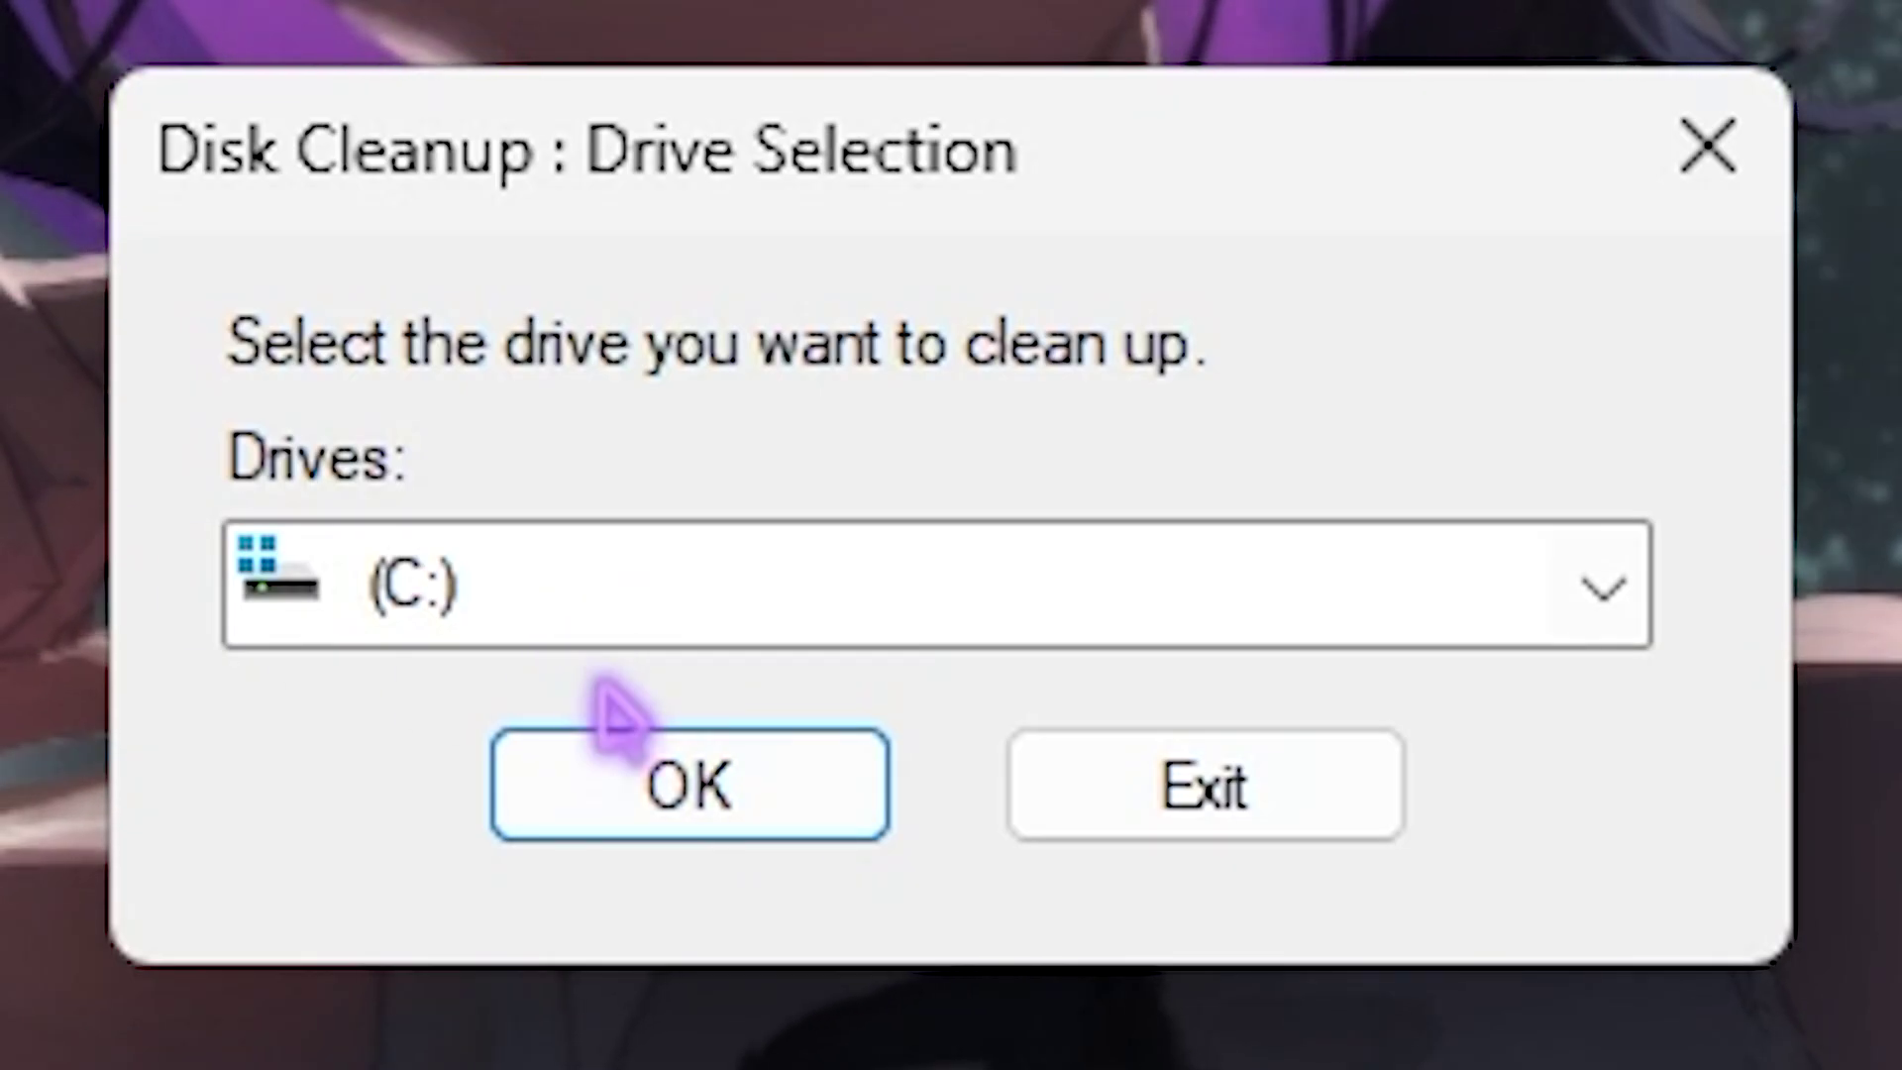
left_click(656, 798)
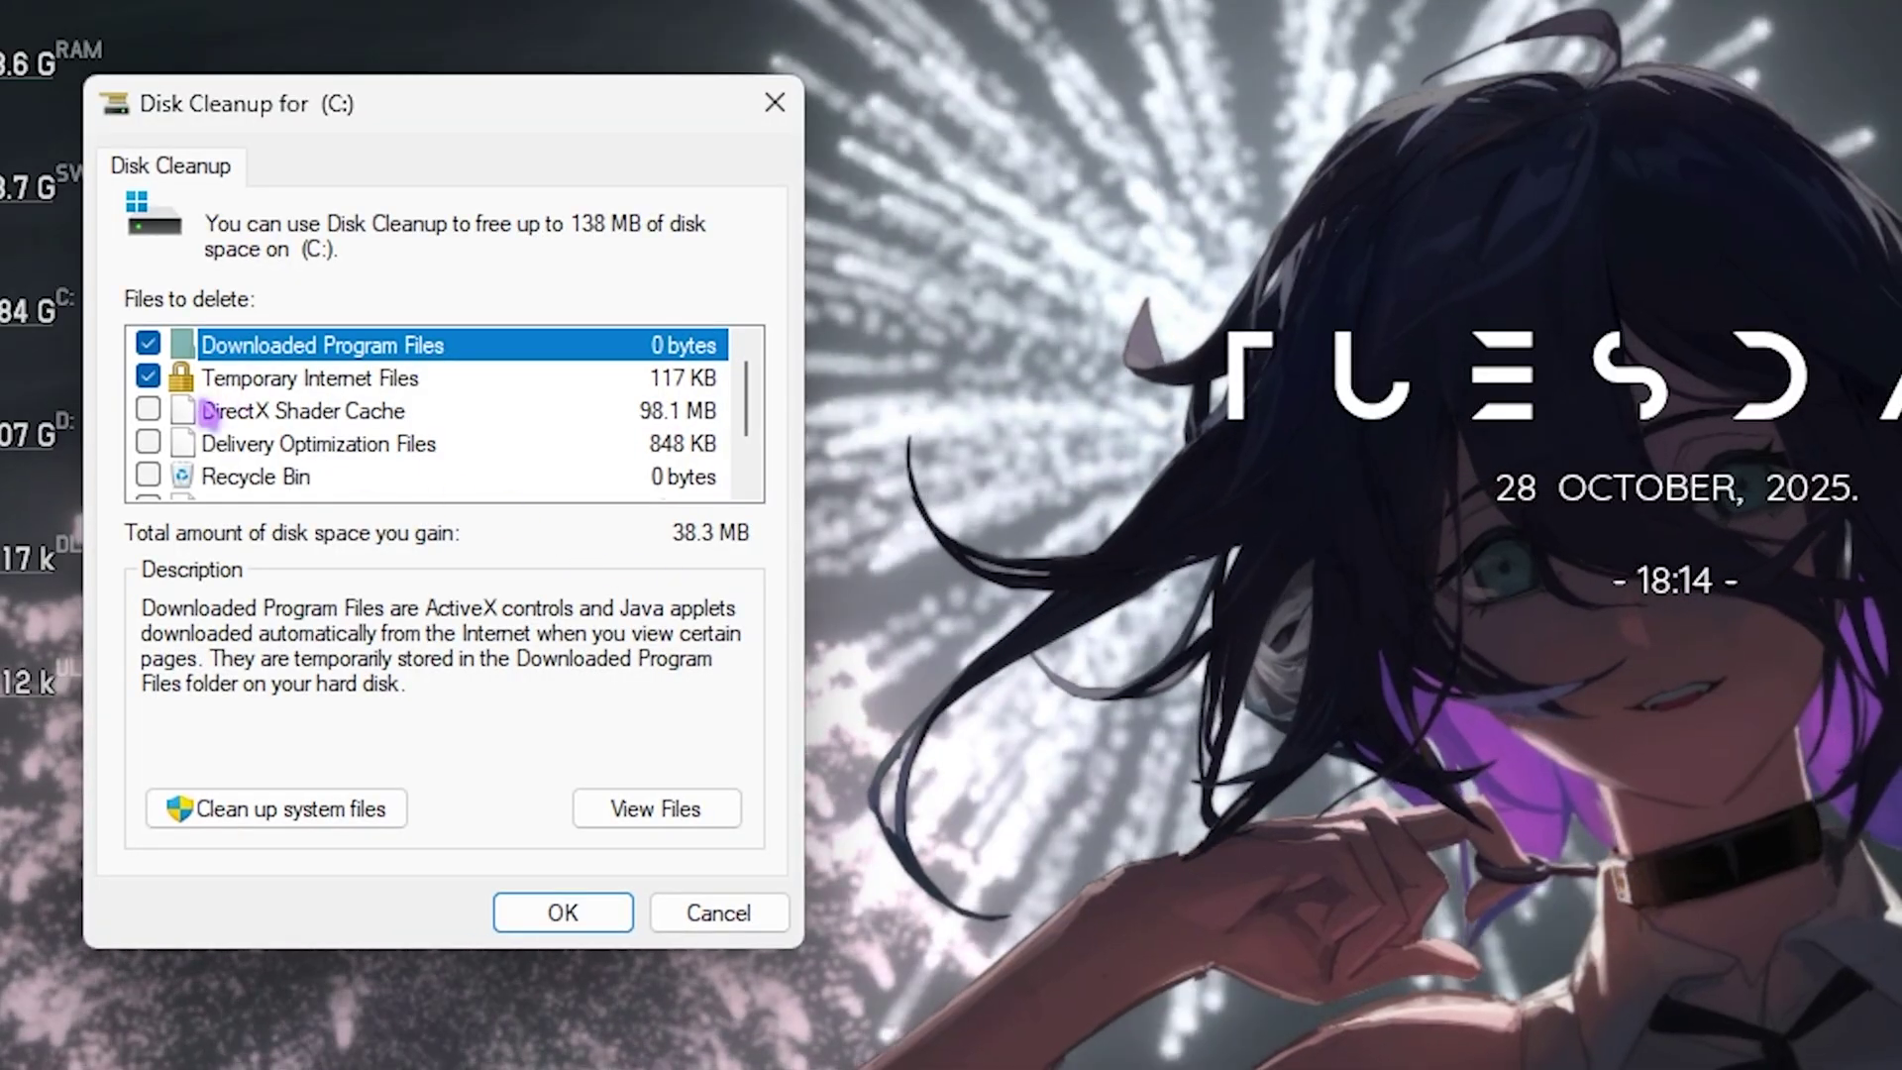
- Check DirectX Shader Cache, Delivery Optimization Files and Temporary files, then delete about 138 MB
left_click(147, 409)
left_click(149, 444)
scroll(153, 431, "down", 1)
left_click(148, 443)
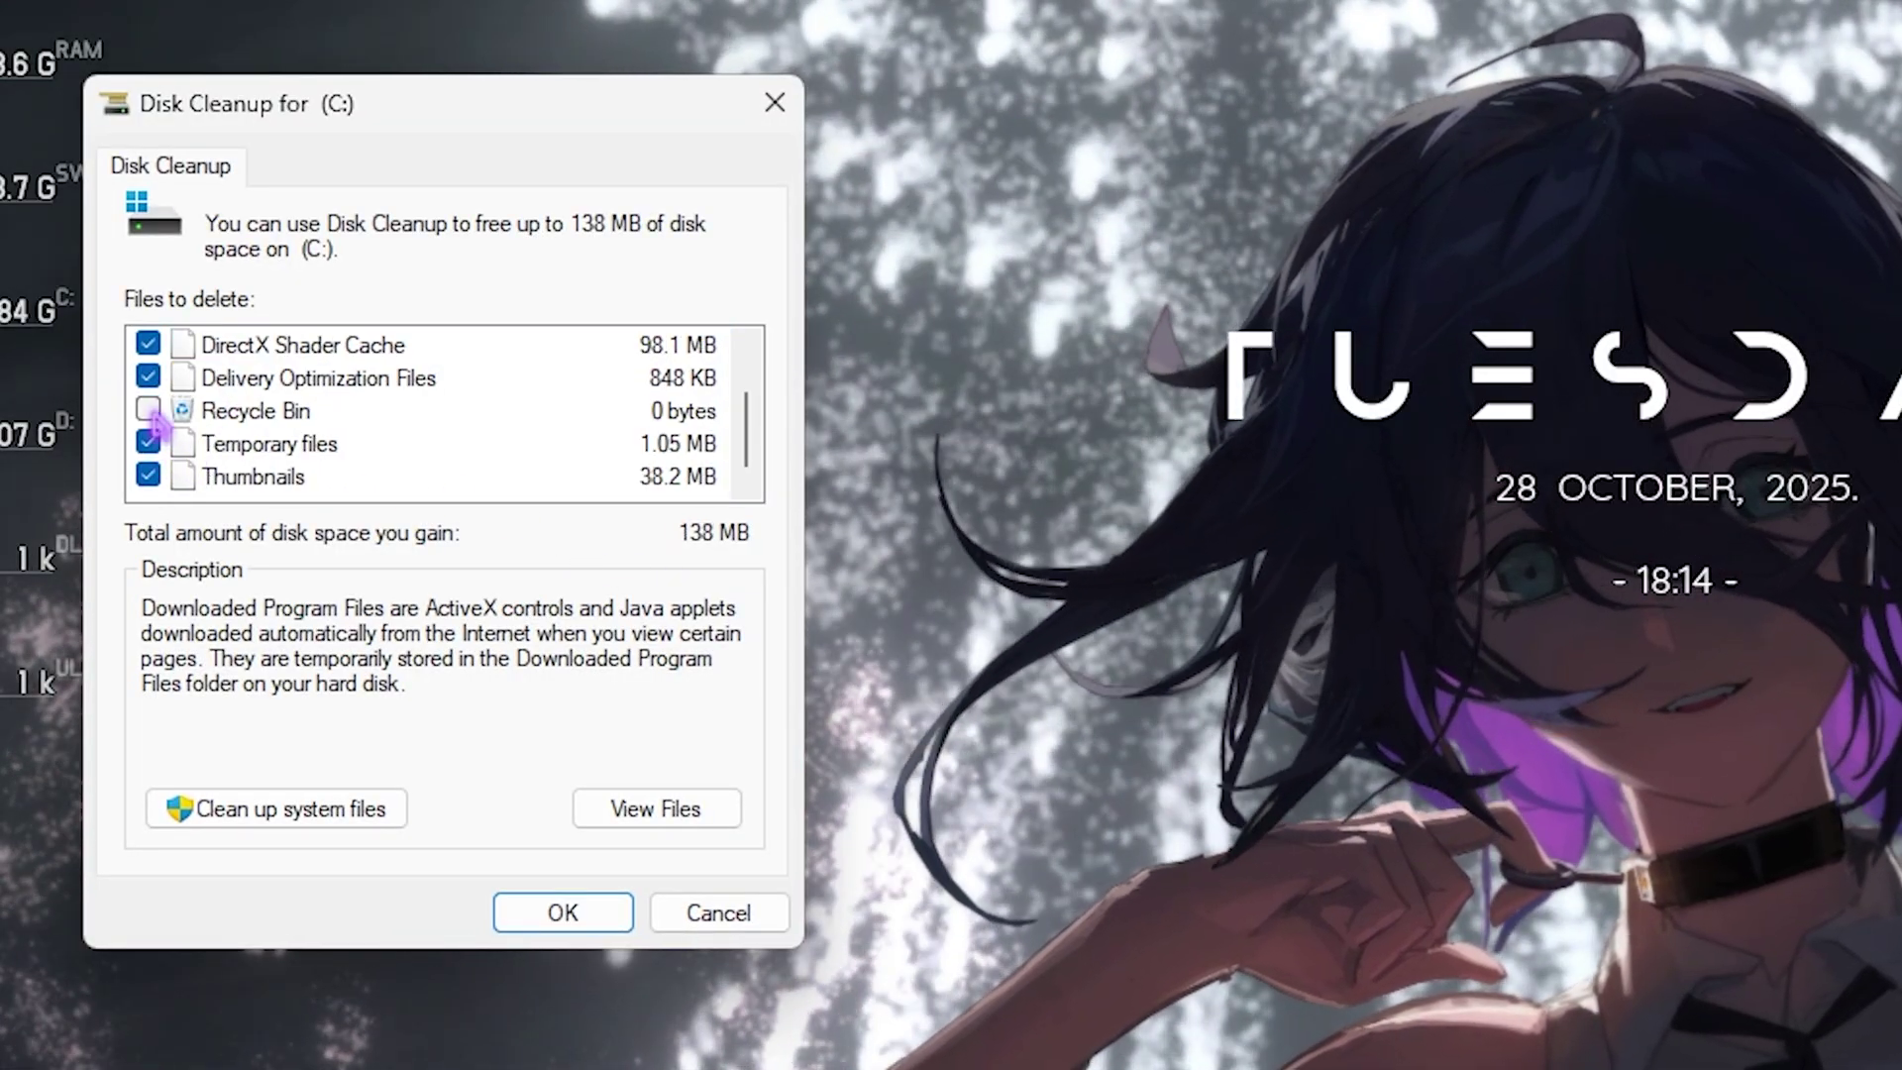
scroll(574, 467, "up", 1)
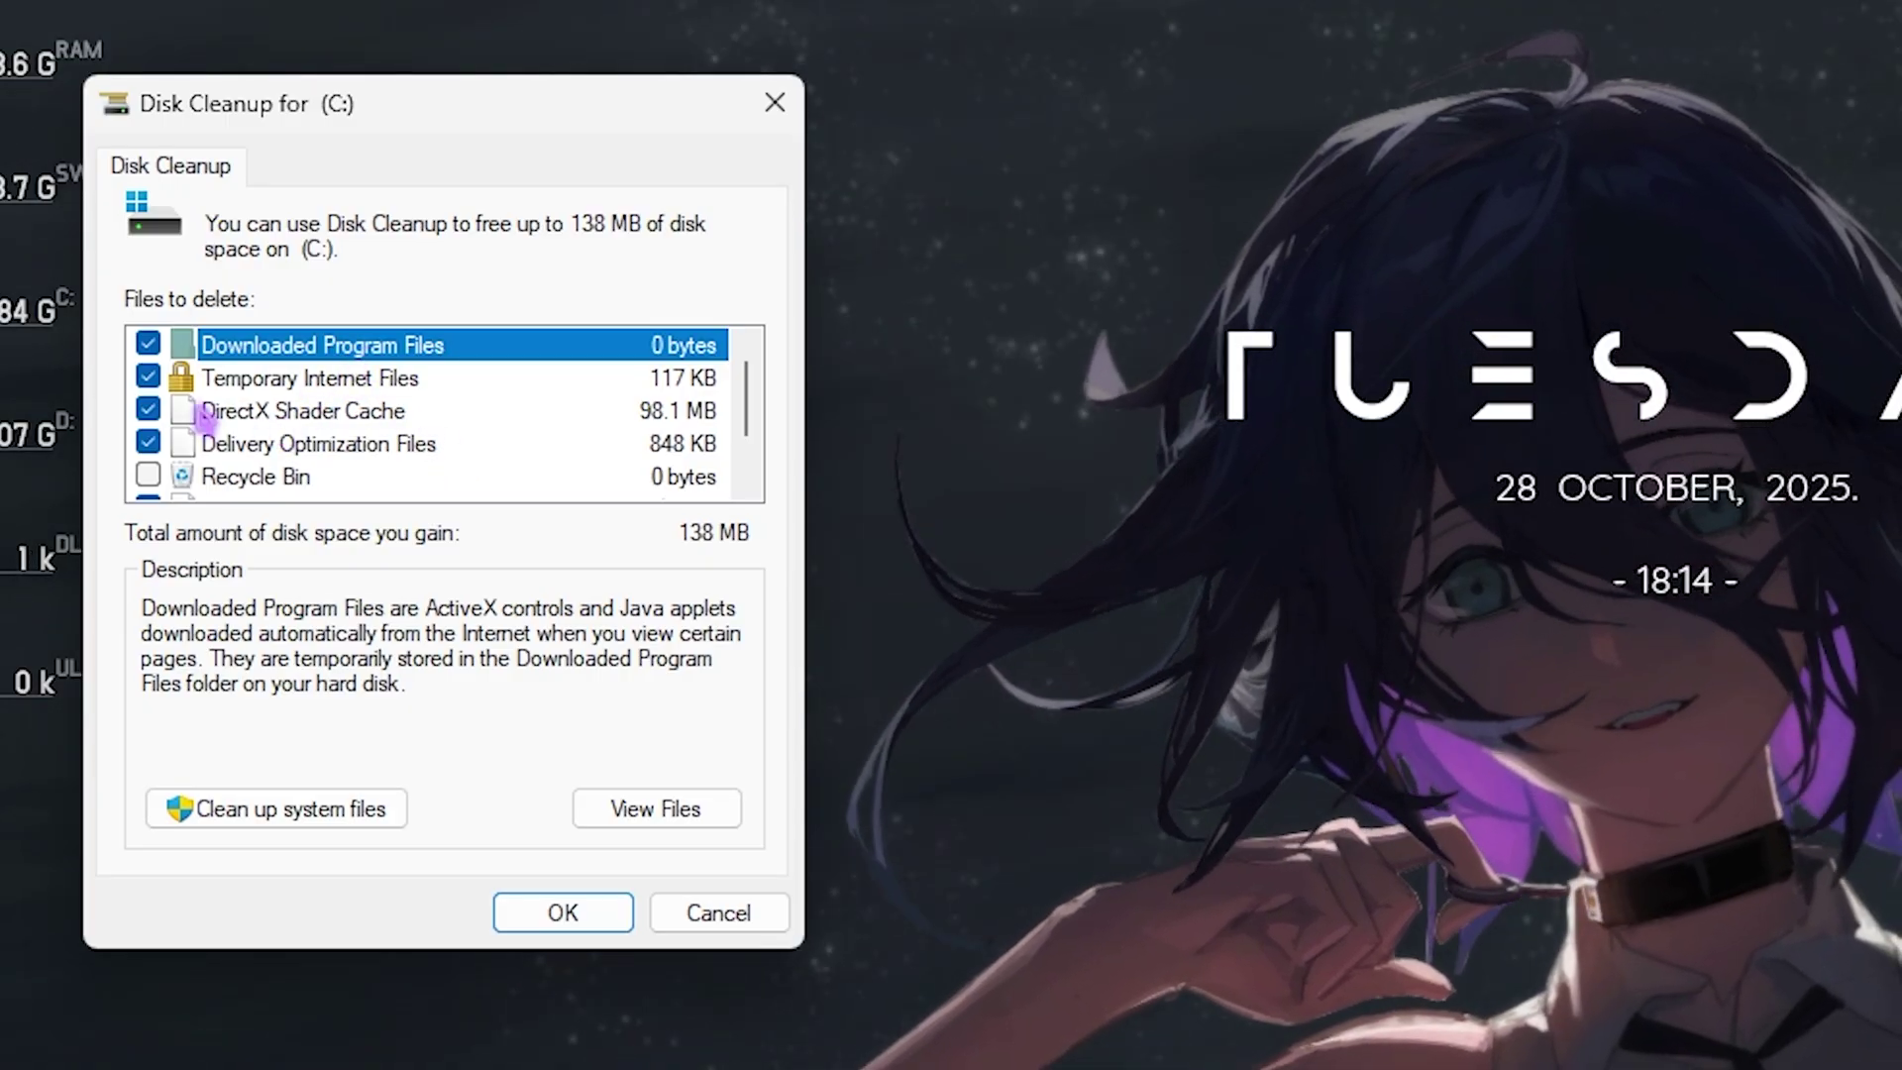
left_click(319, 414)
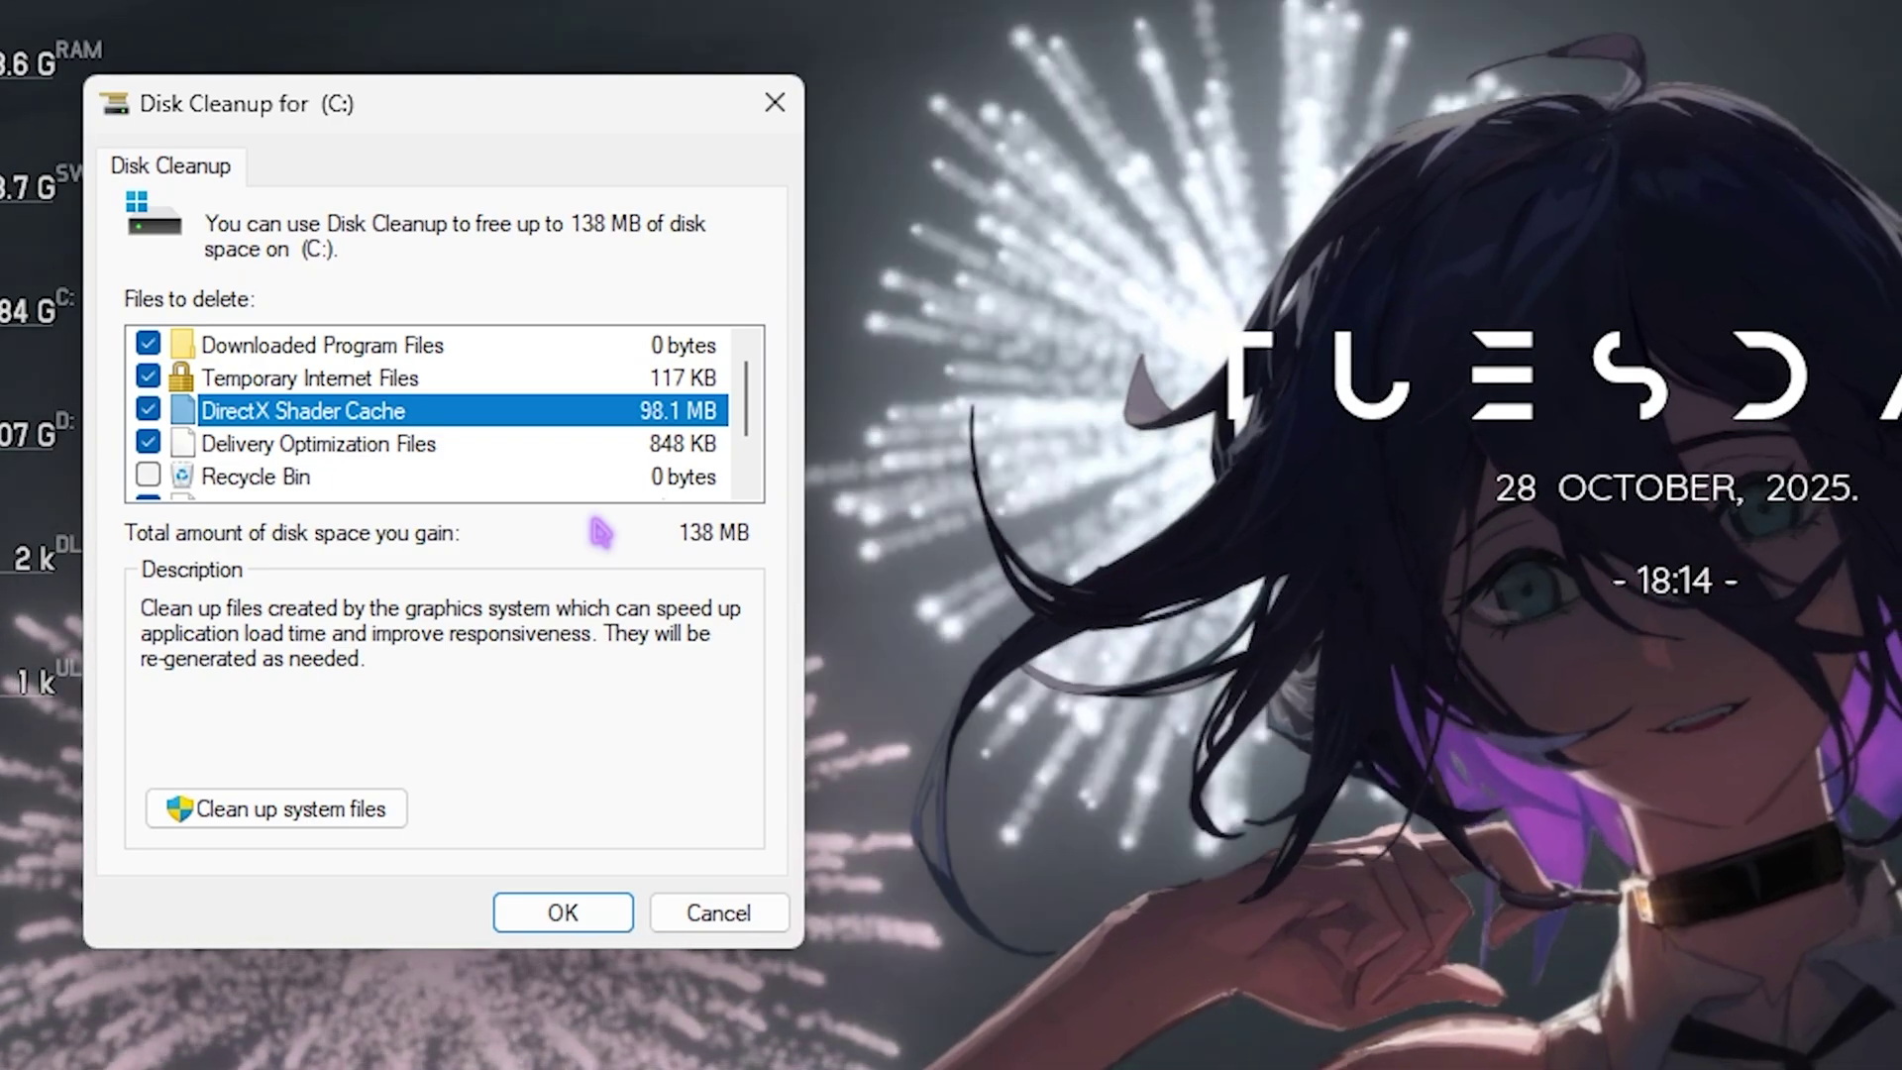
left_click(555, 927)
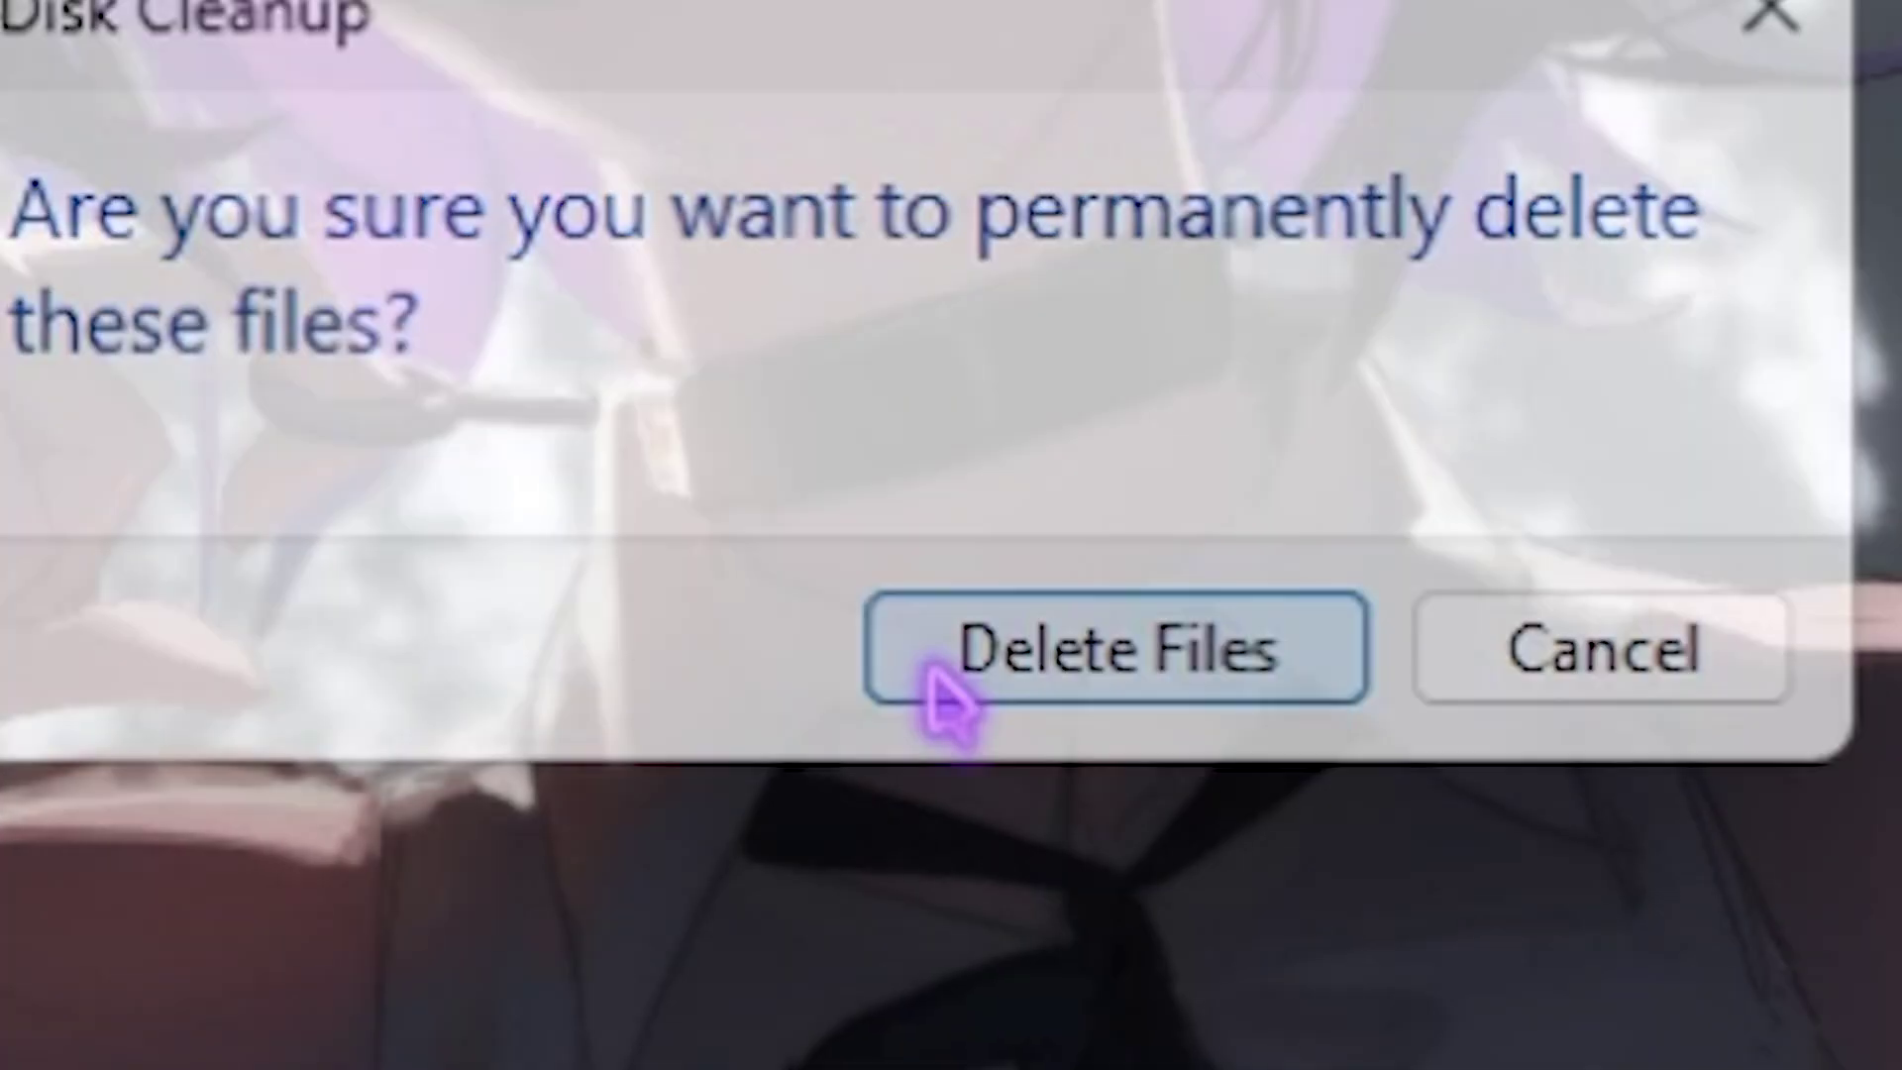
left_click(1720, 967)
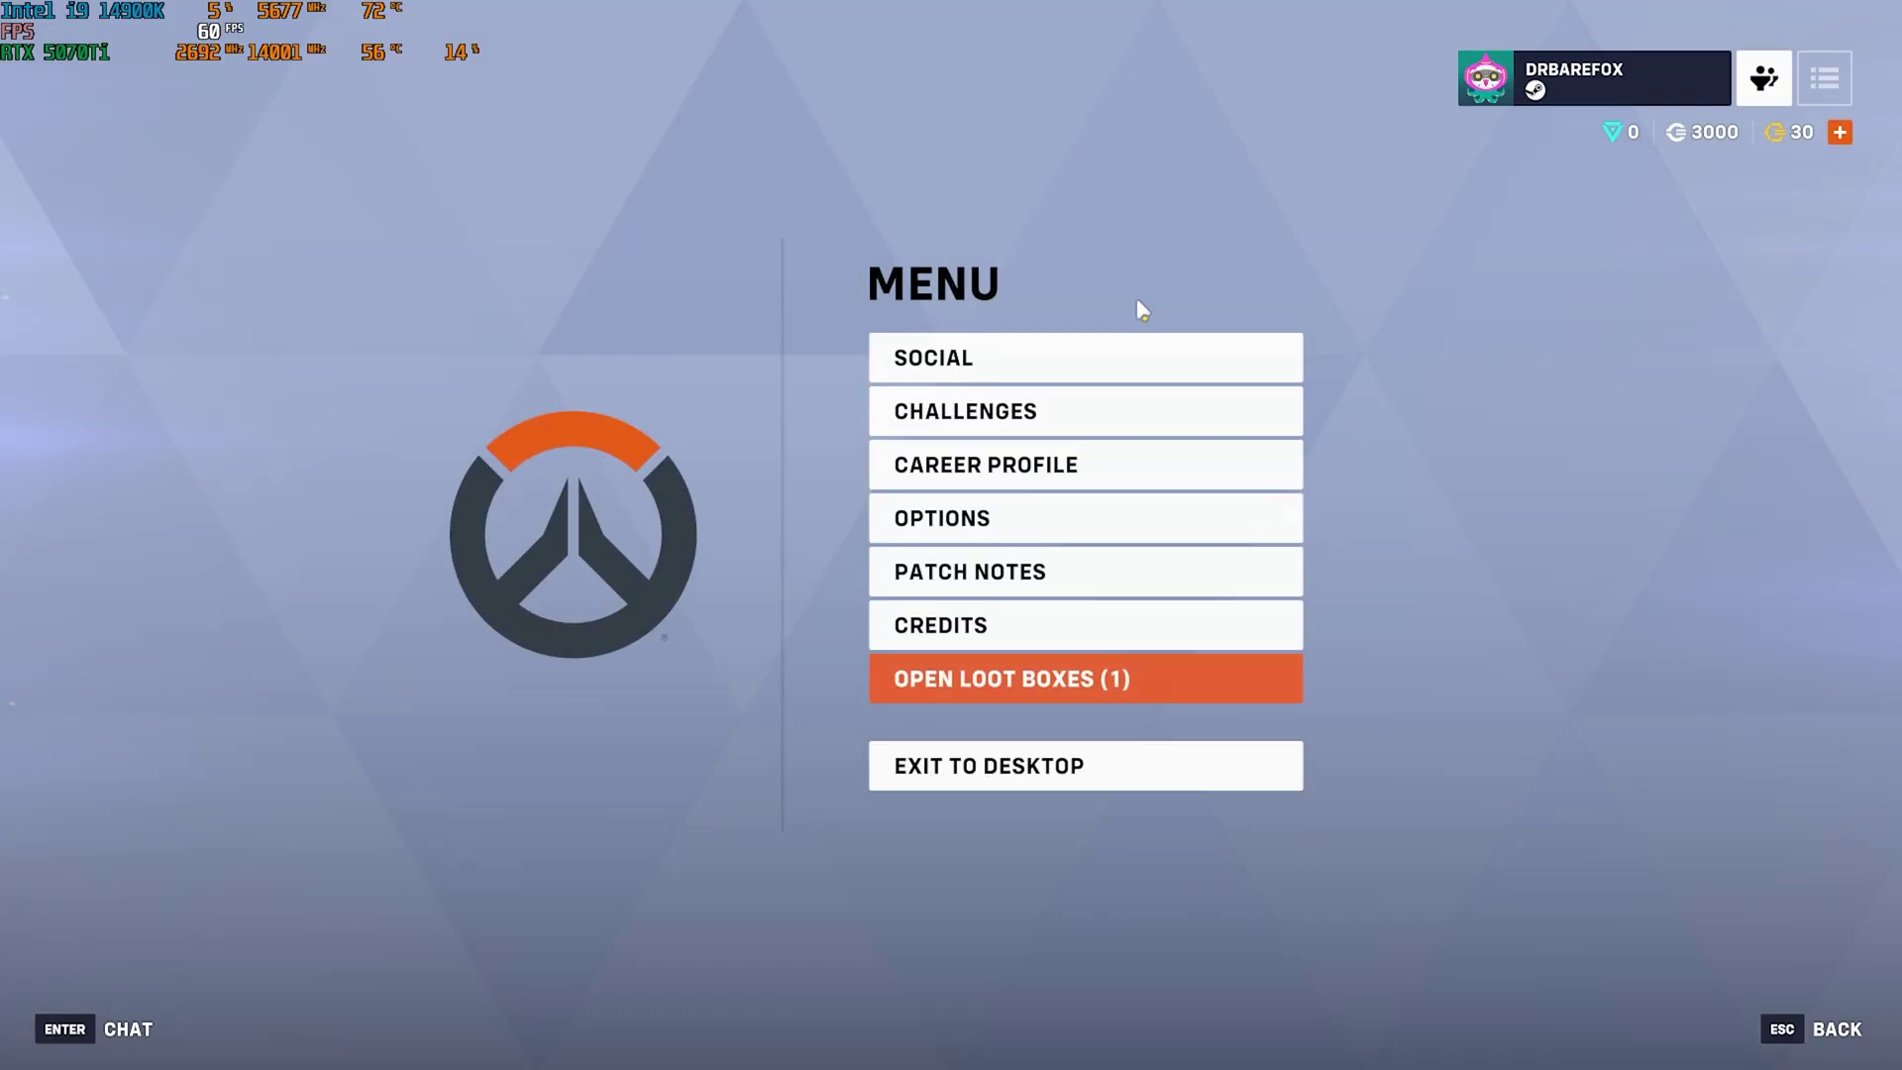
- In Video options, set the GPU to RTX 5070 Ti, keeping DirectX 11 and Borderless Windowed
left_click(977, 514)
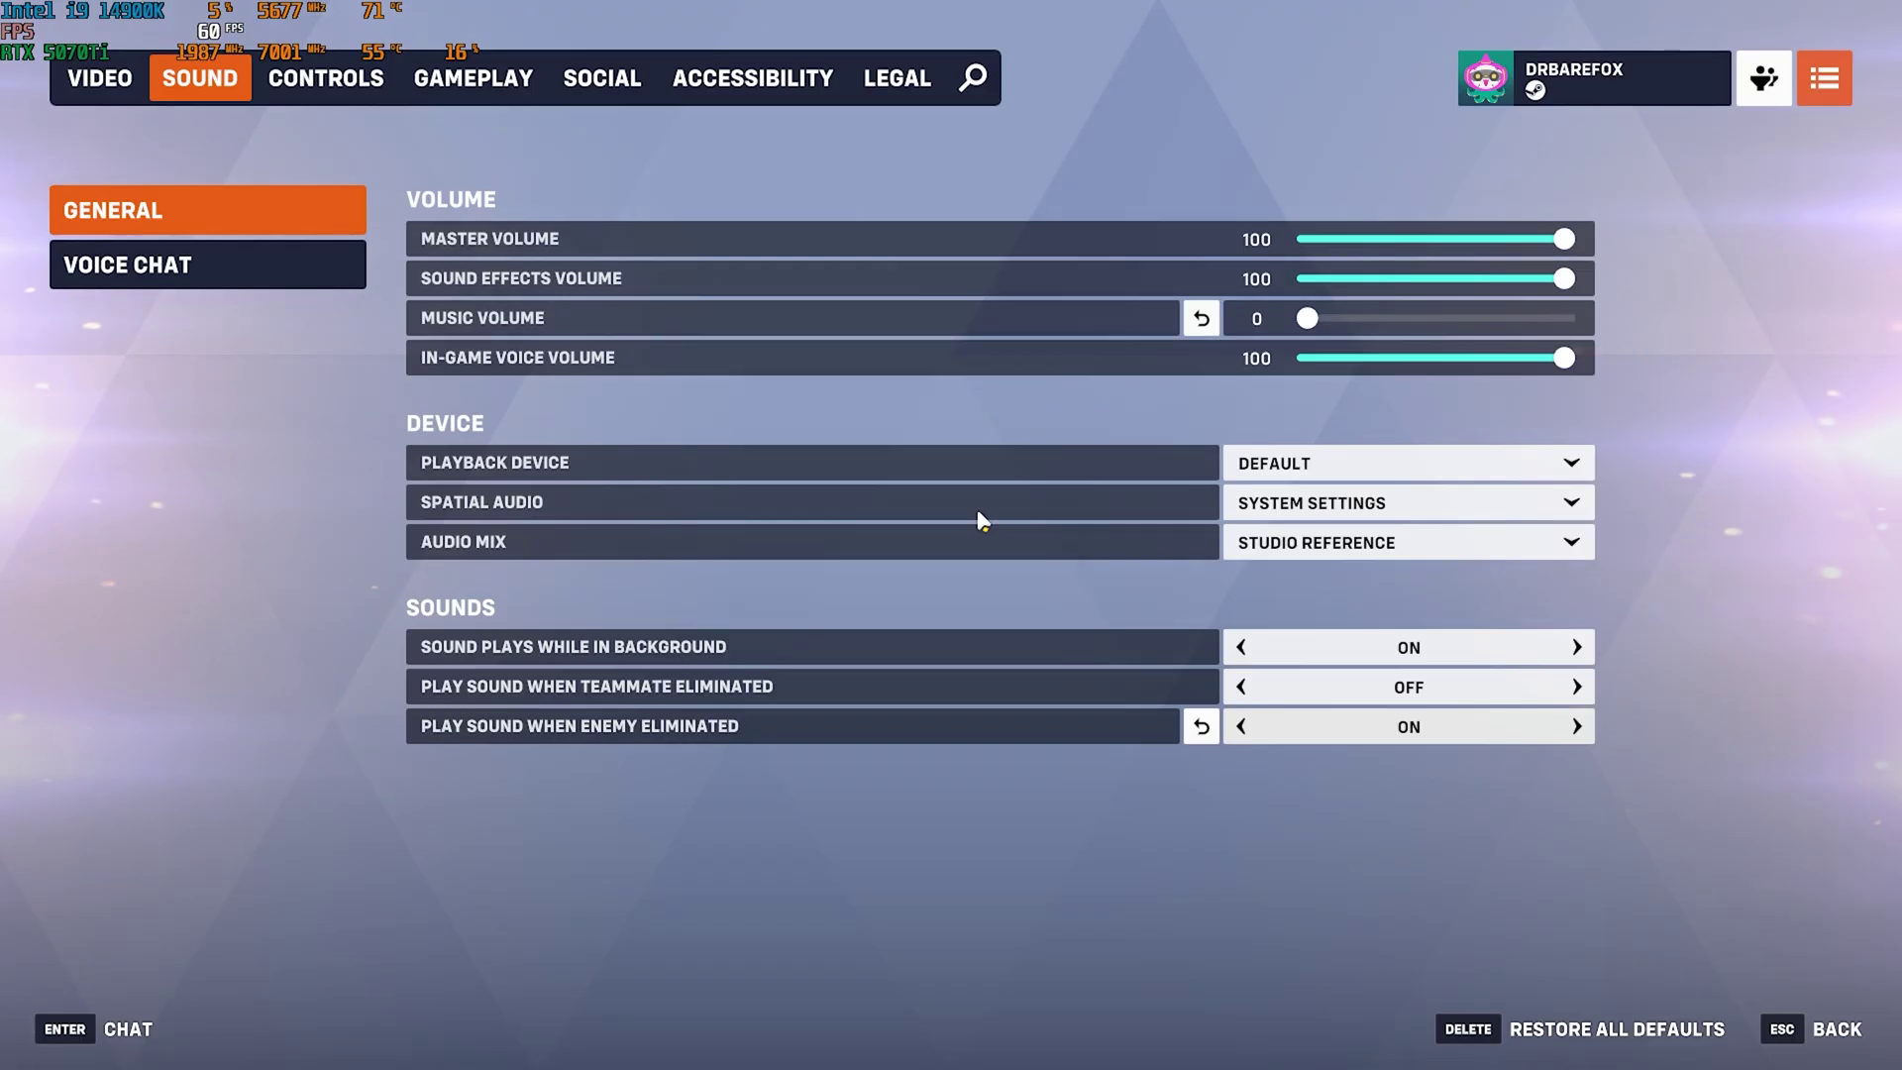
left_click(117, 95)
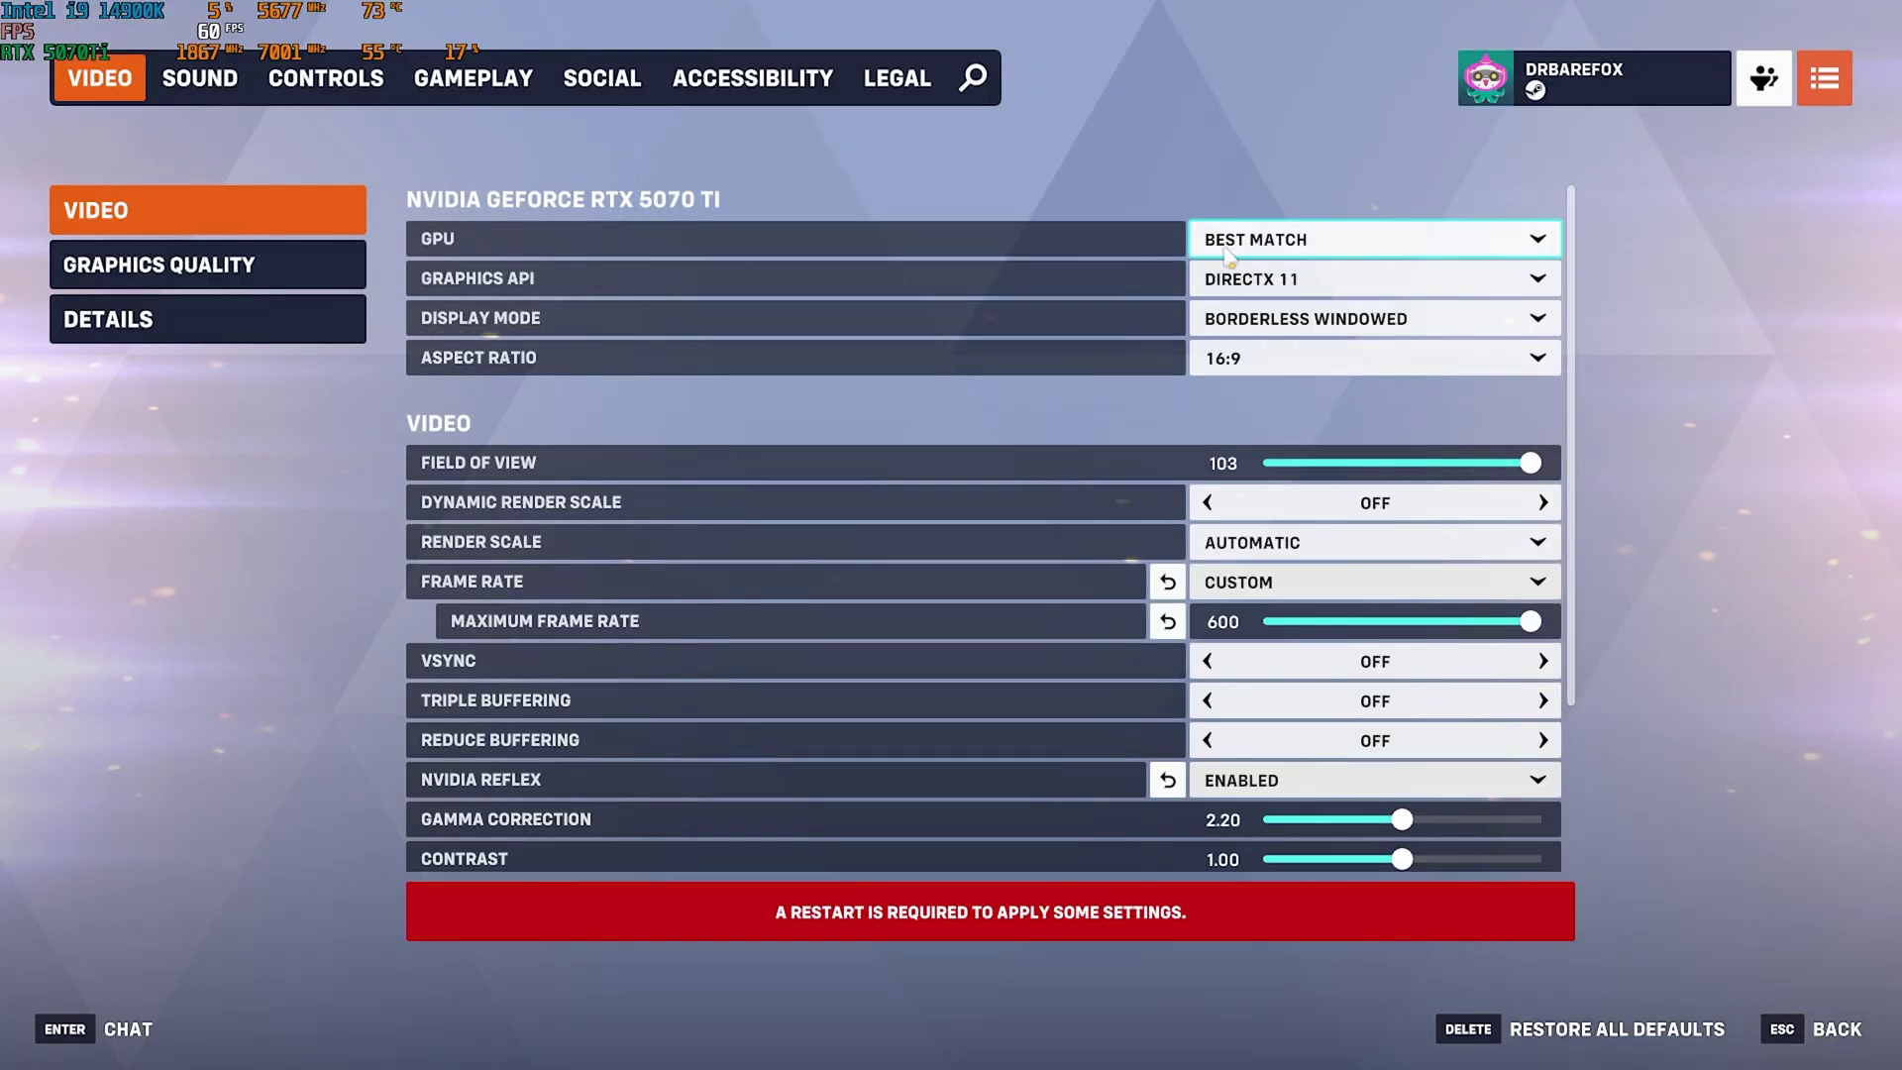
left_click(436, 260)
left_click(515, 307)
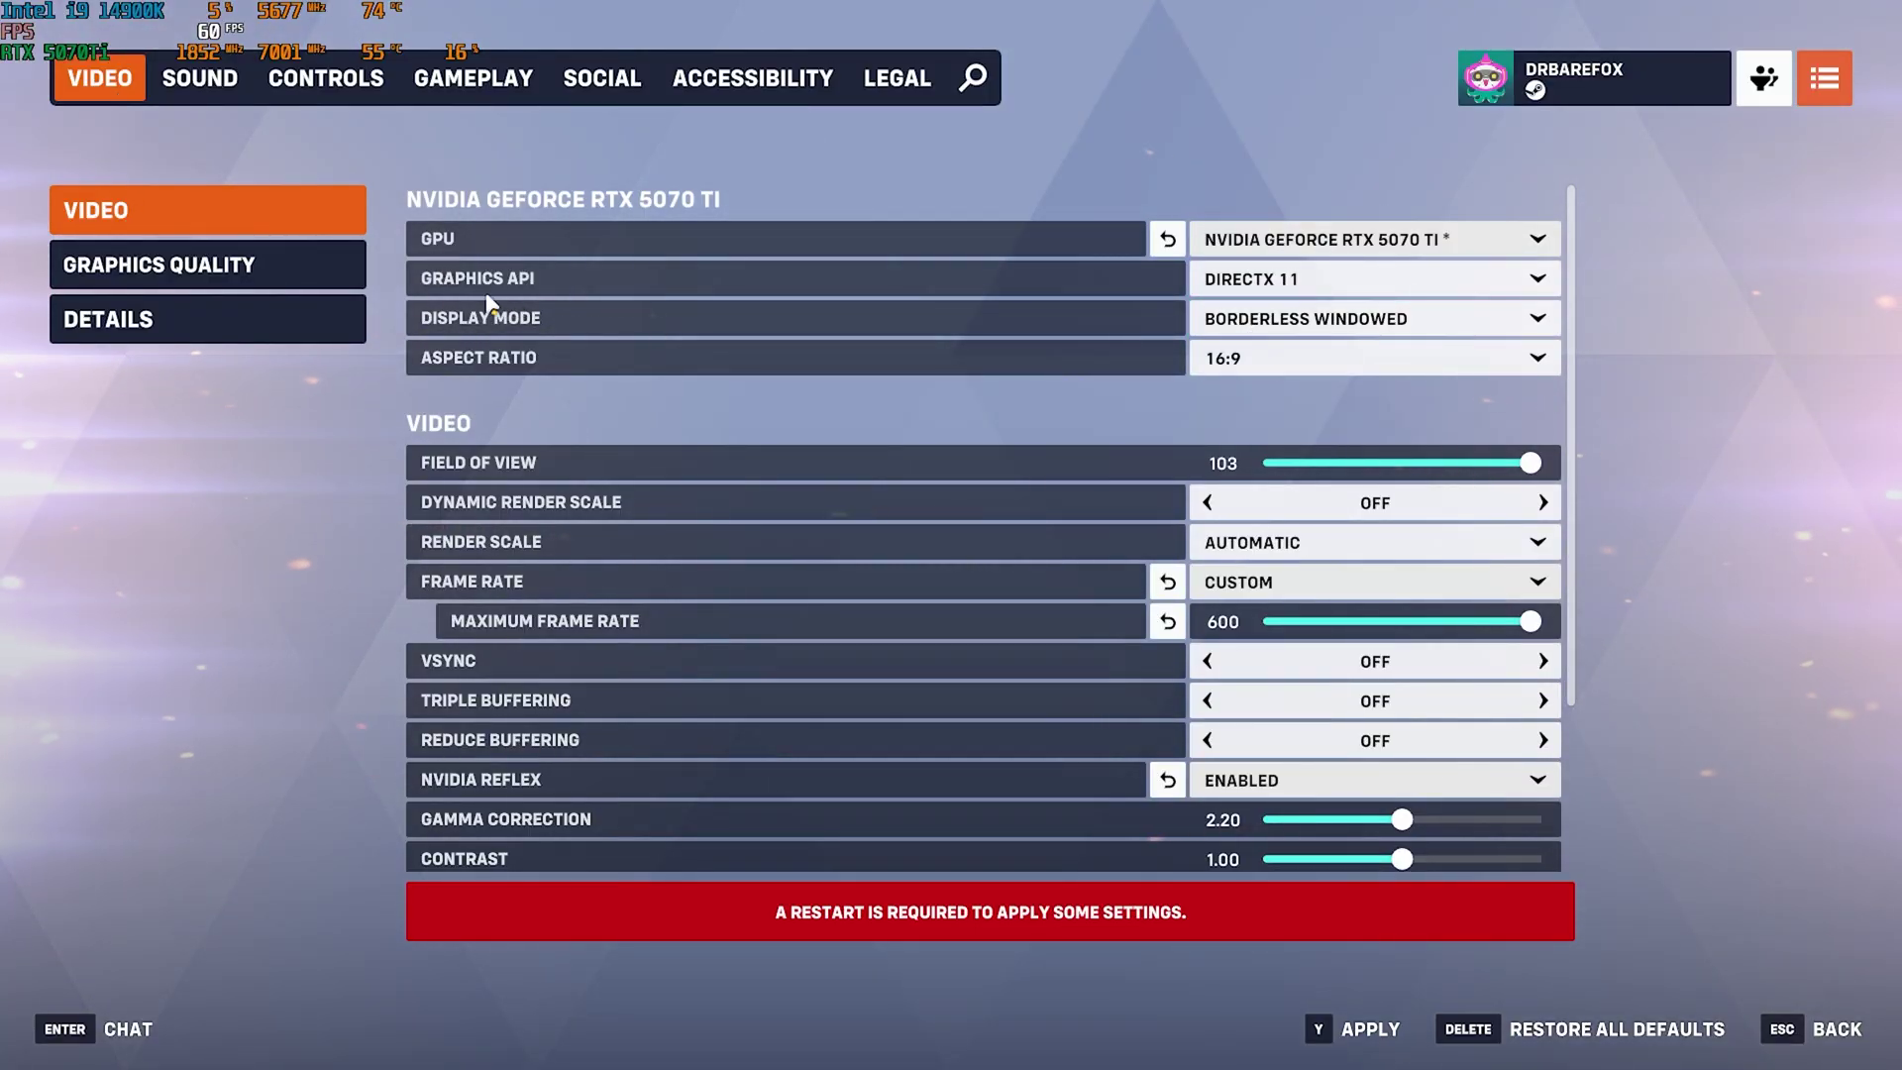
left_click(1246, 281)
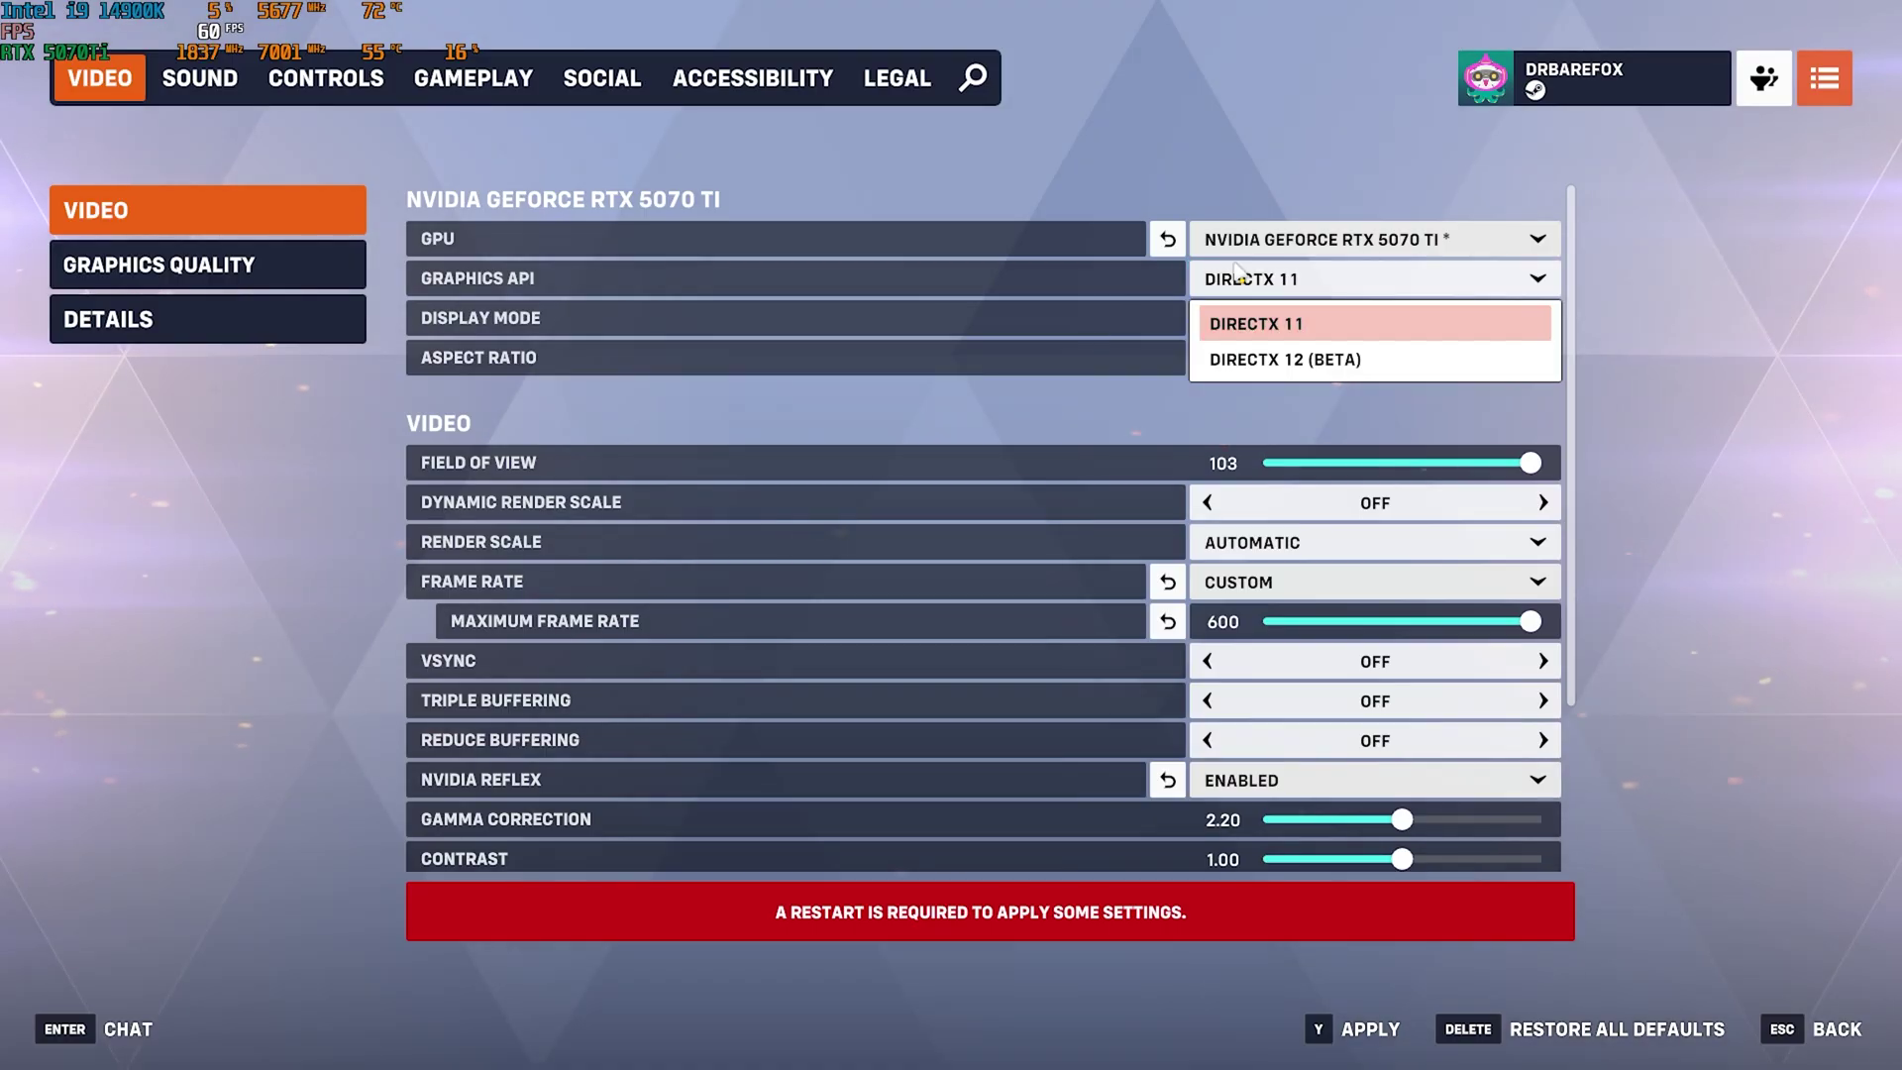
left_click(1250, 335)
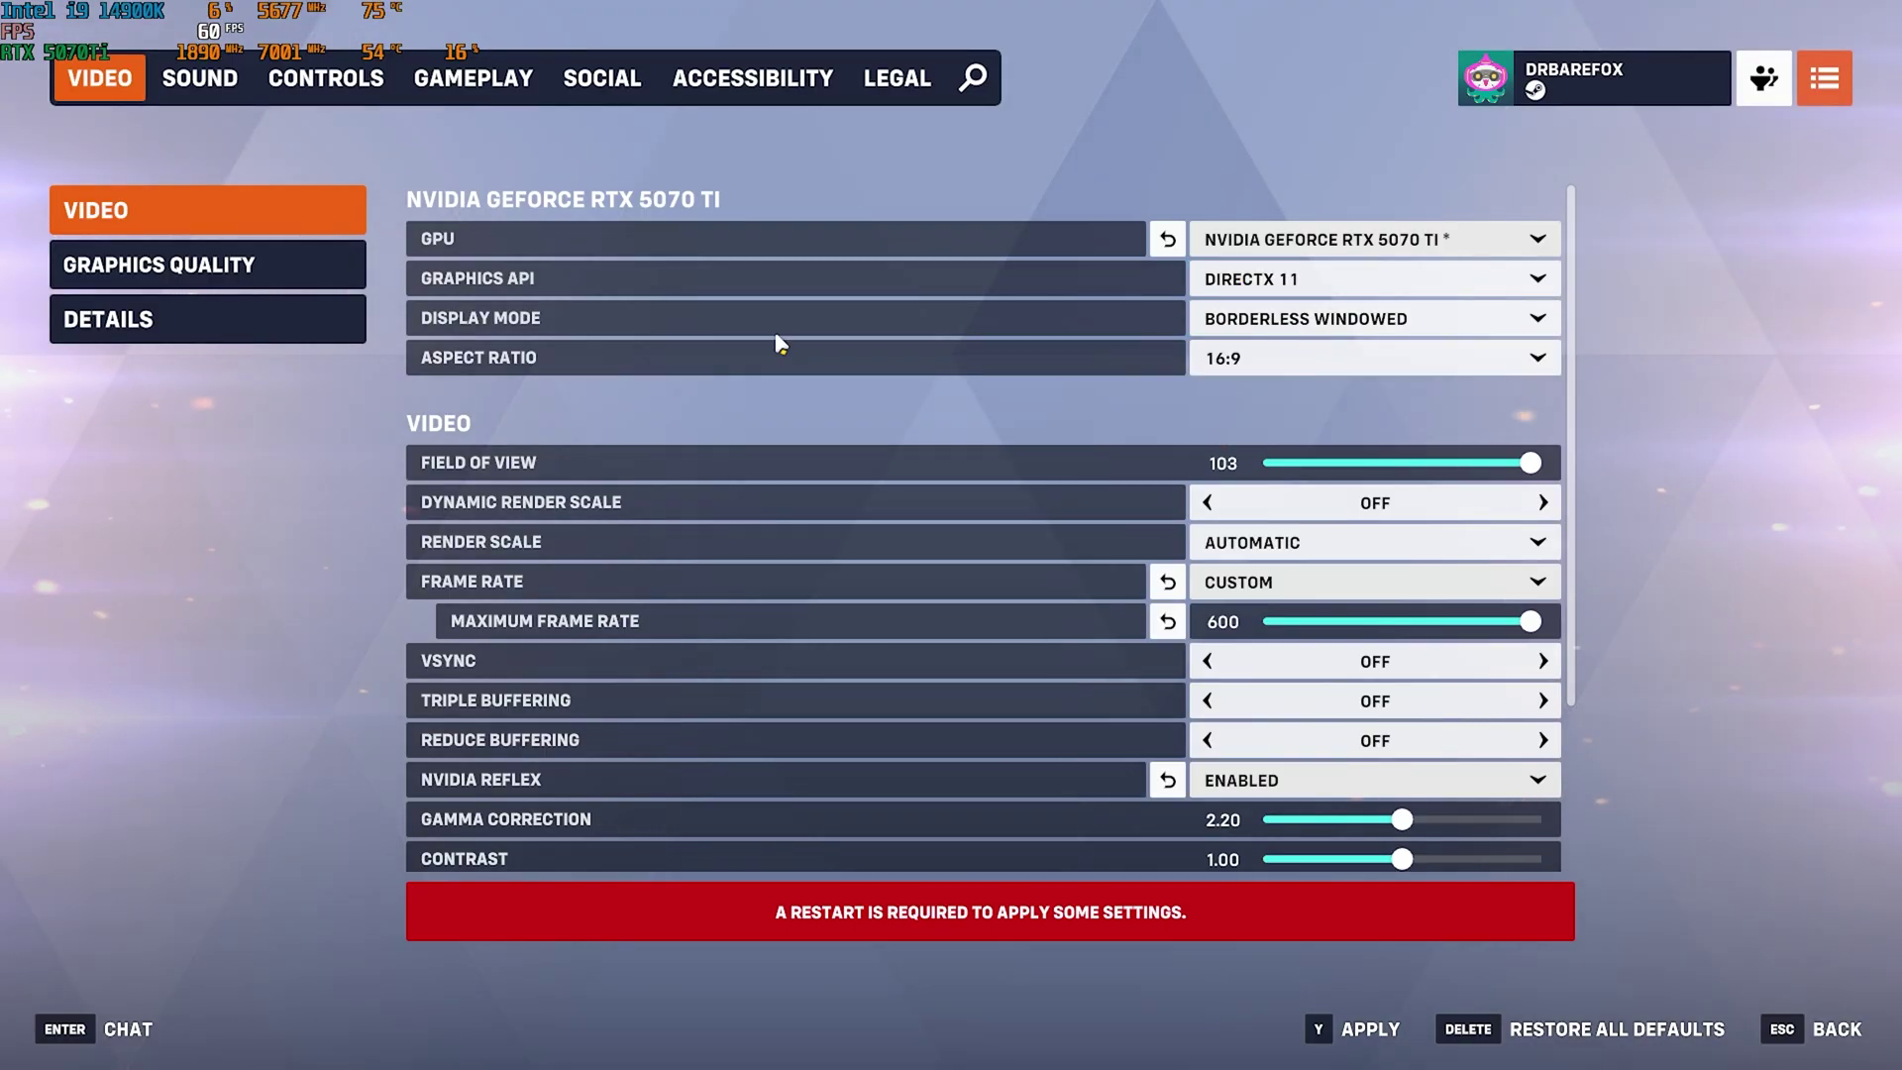
left_click(1387, 318)
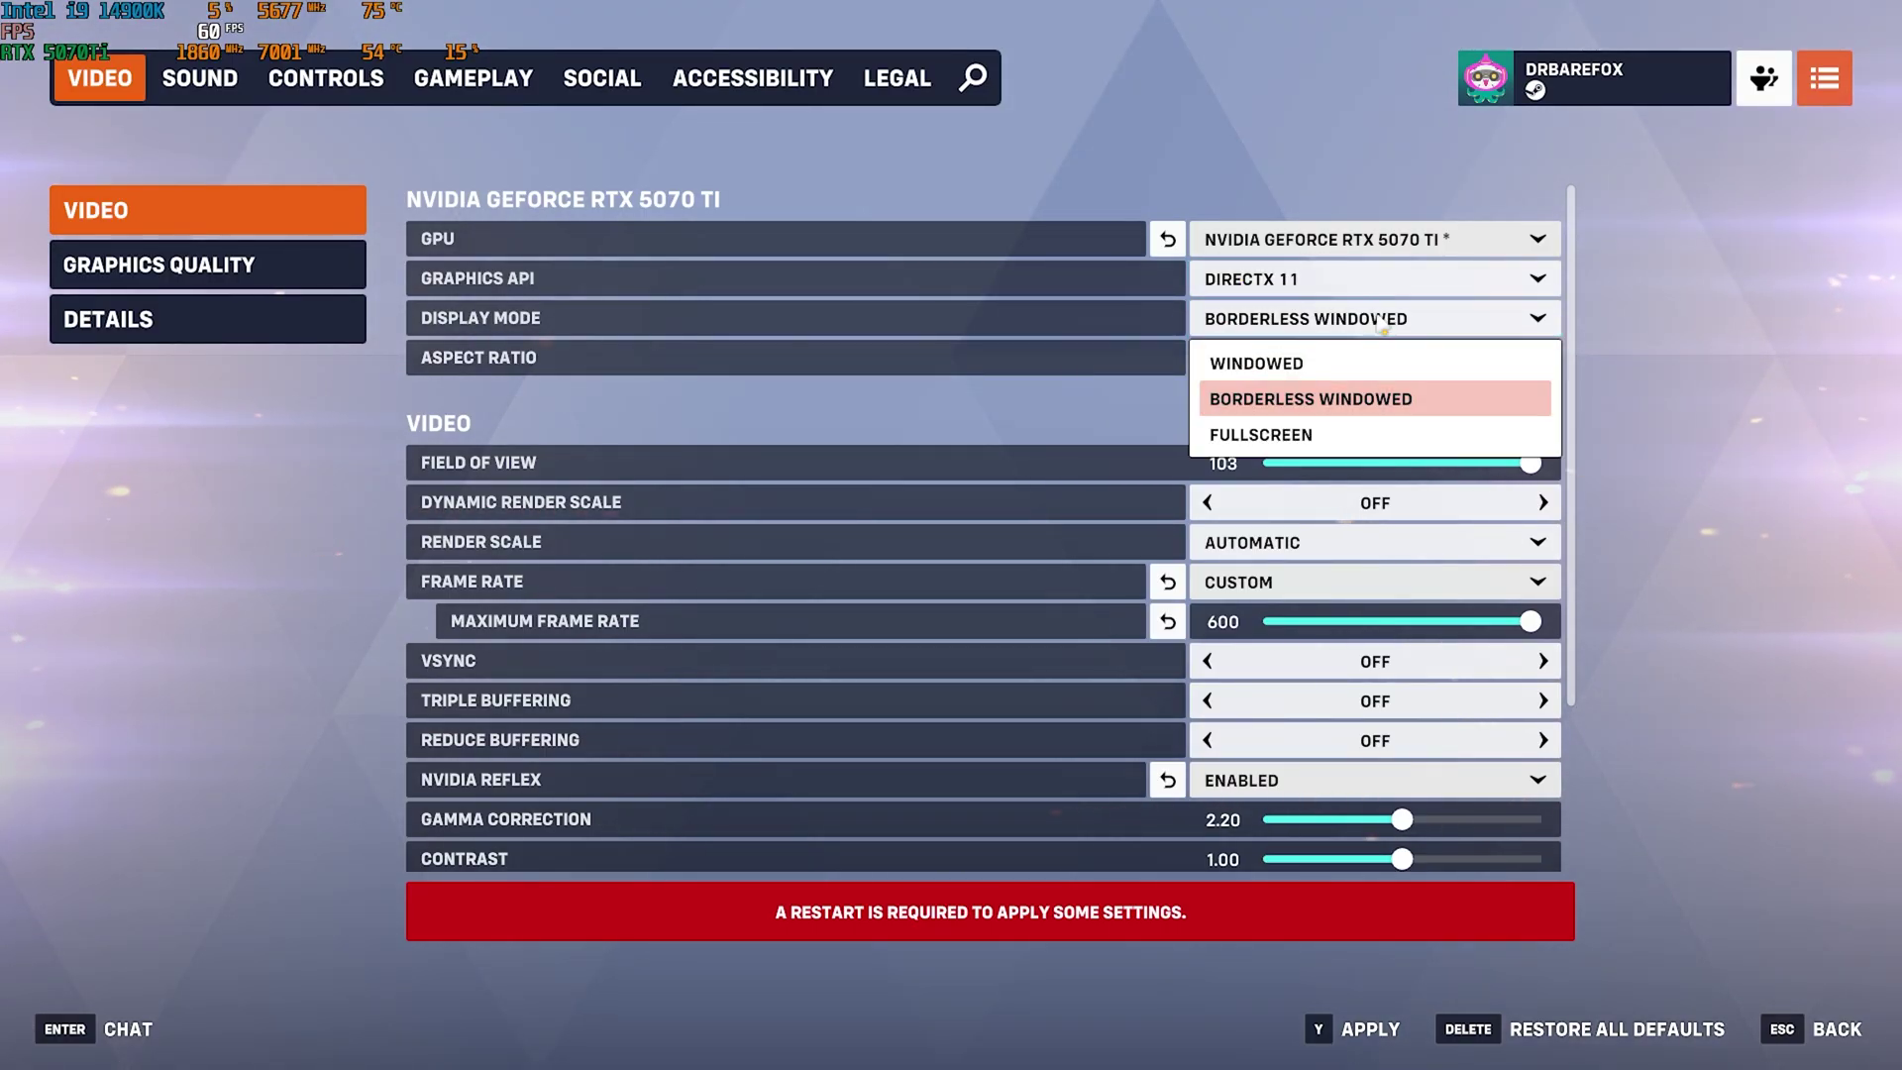
left_click(1352, 395)
- Turn Reduce Buffering on and set NVIDIA Reflex to Enabled + Boost
scroll(825, 377, "down", 1)
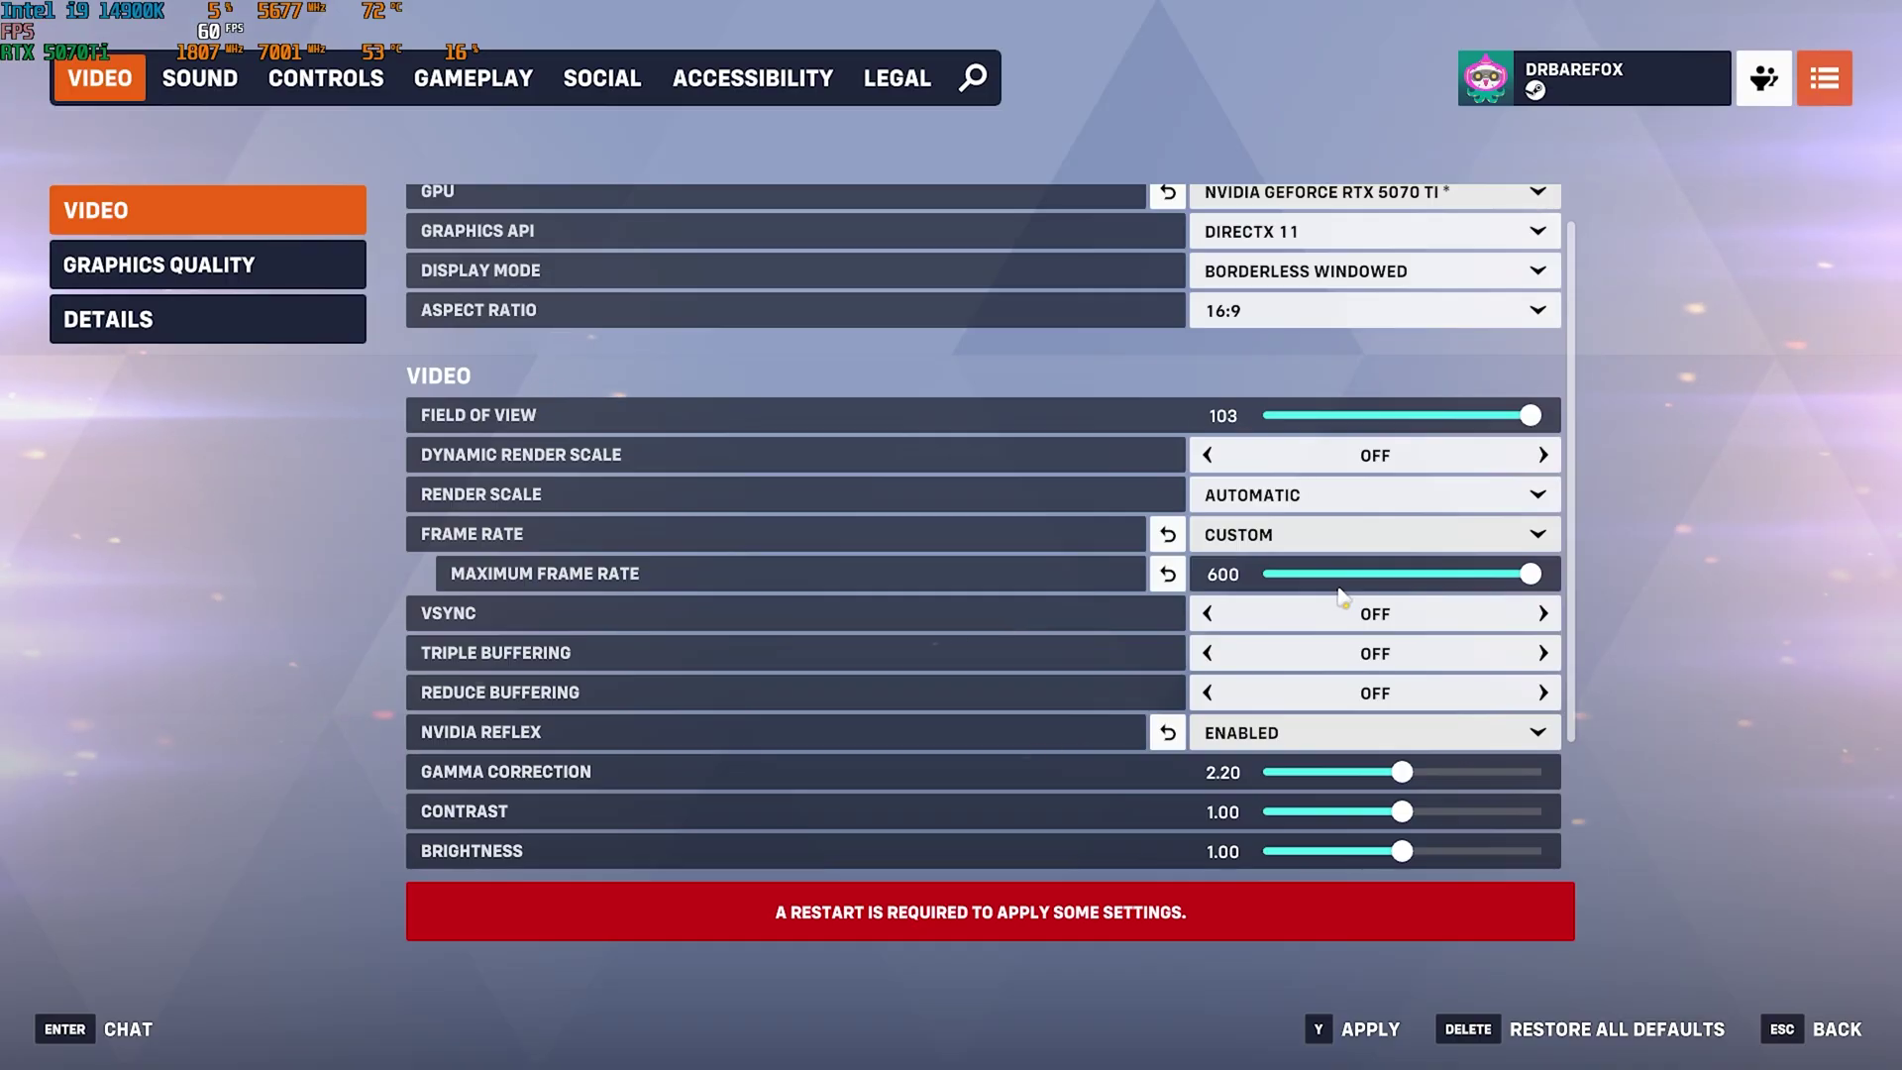
scroll(832, 607, "down", 1)
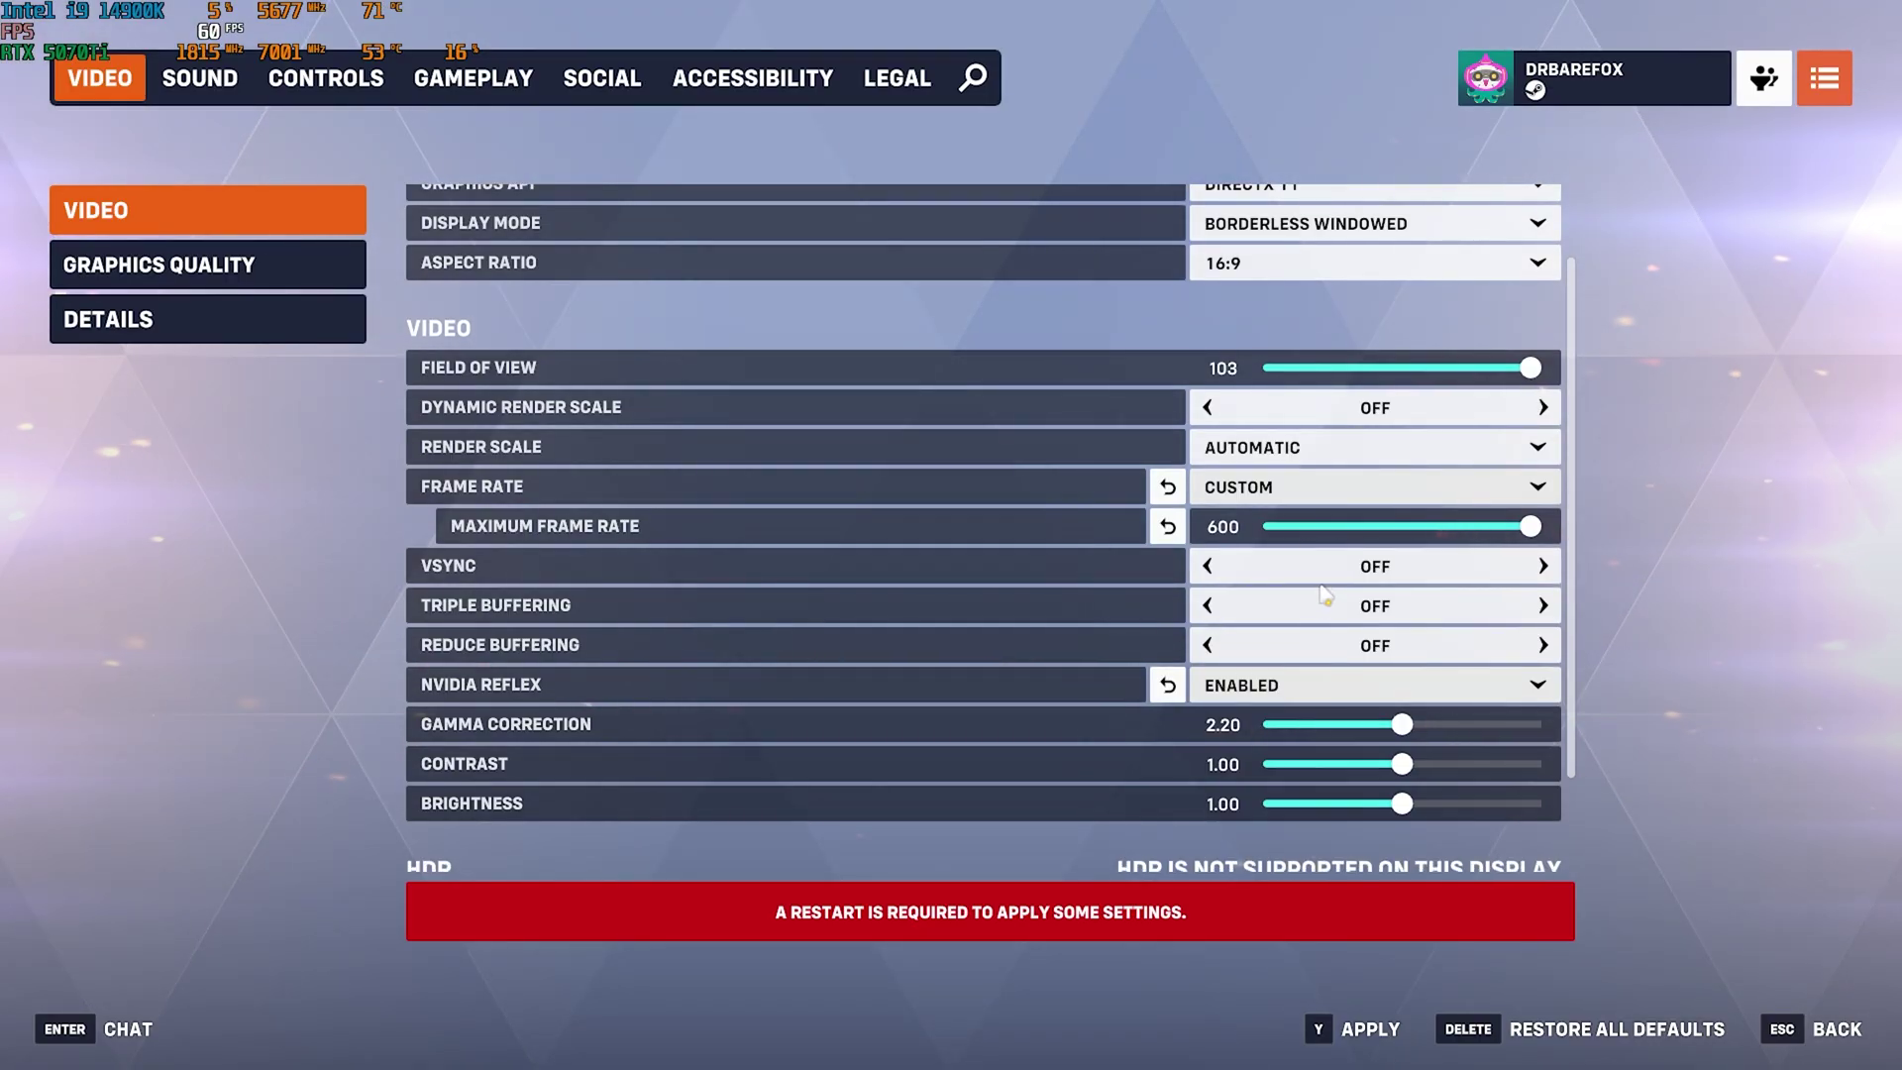
left_click(1544, 645)
left_click(1218, 685)
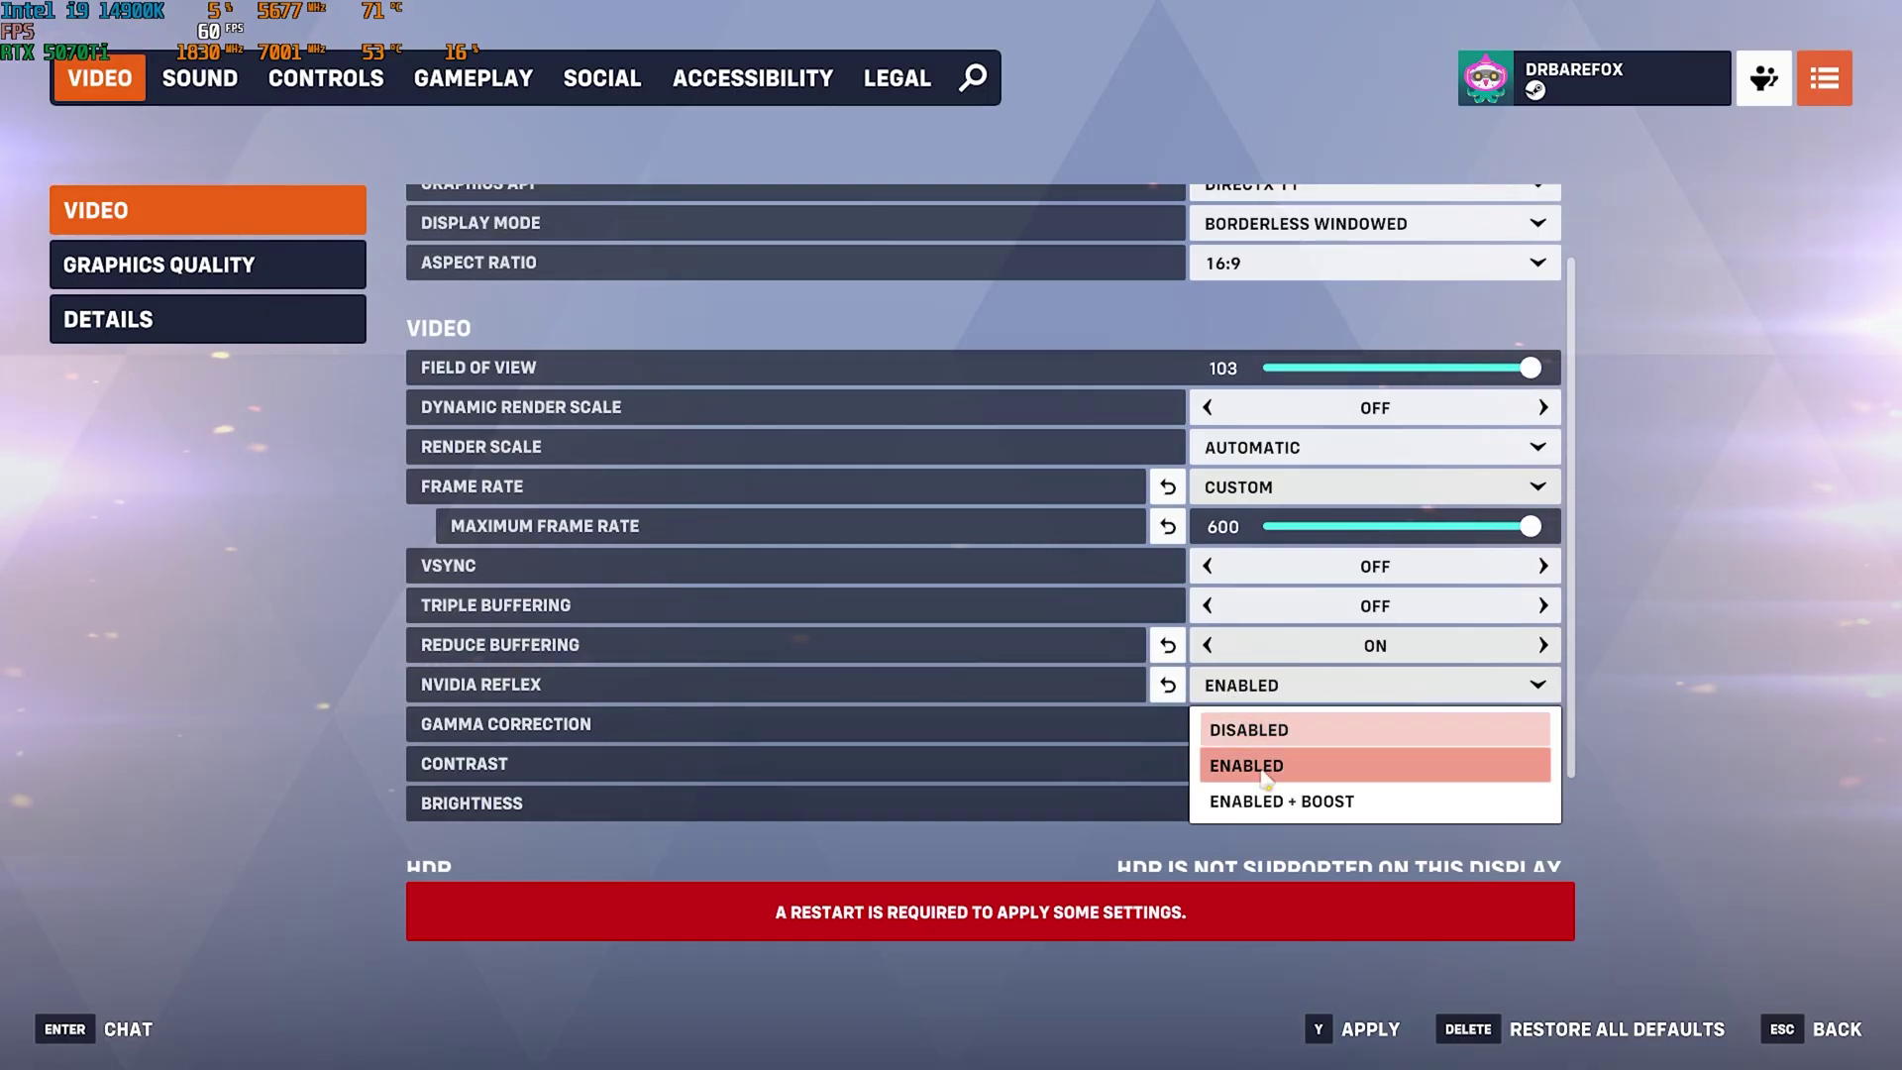
left_click(1256, 798)
scroll(1114, 781, "down", 3)
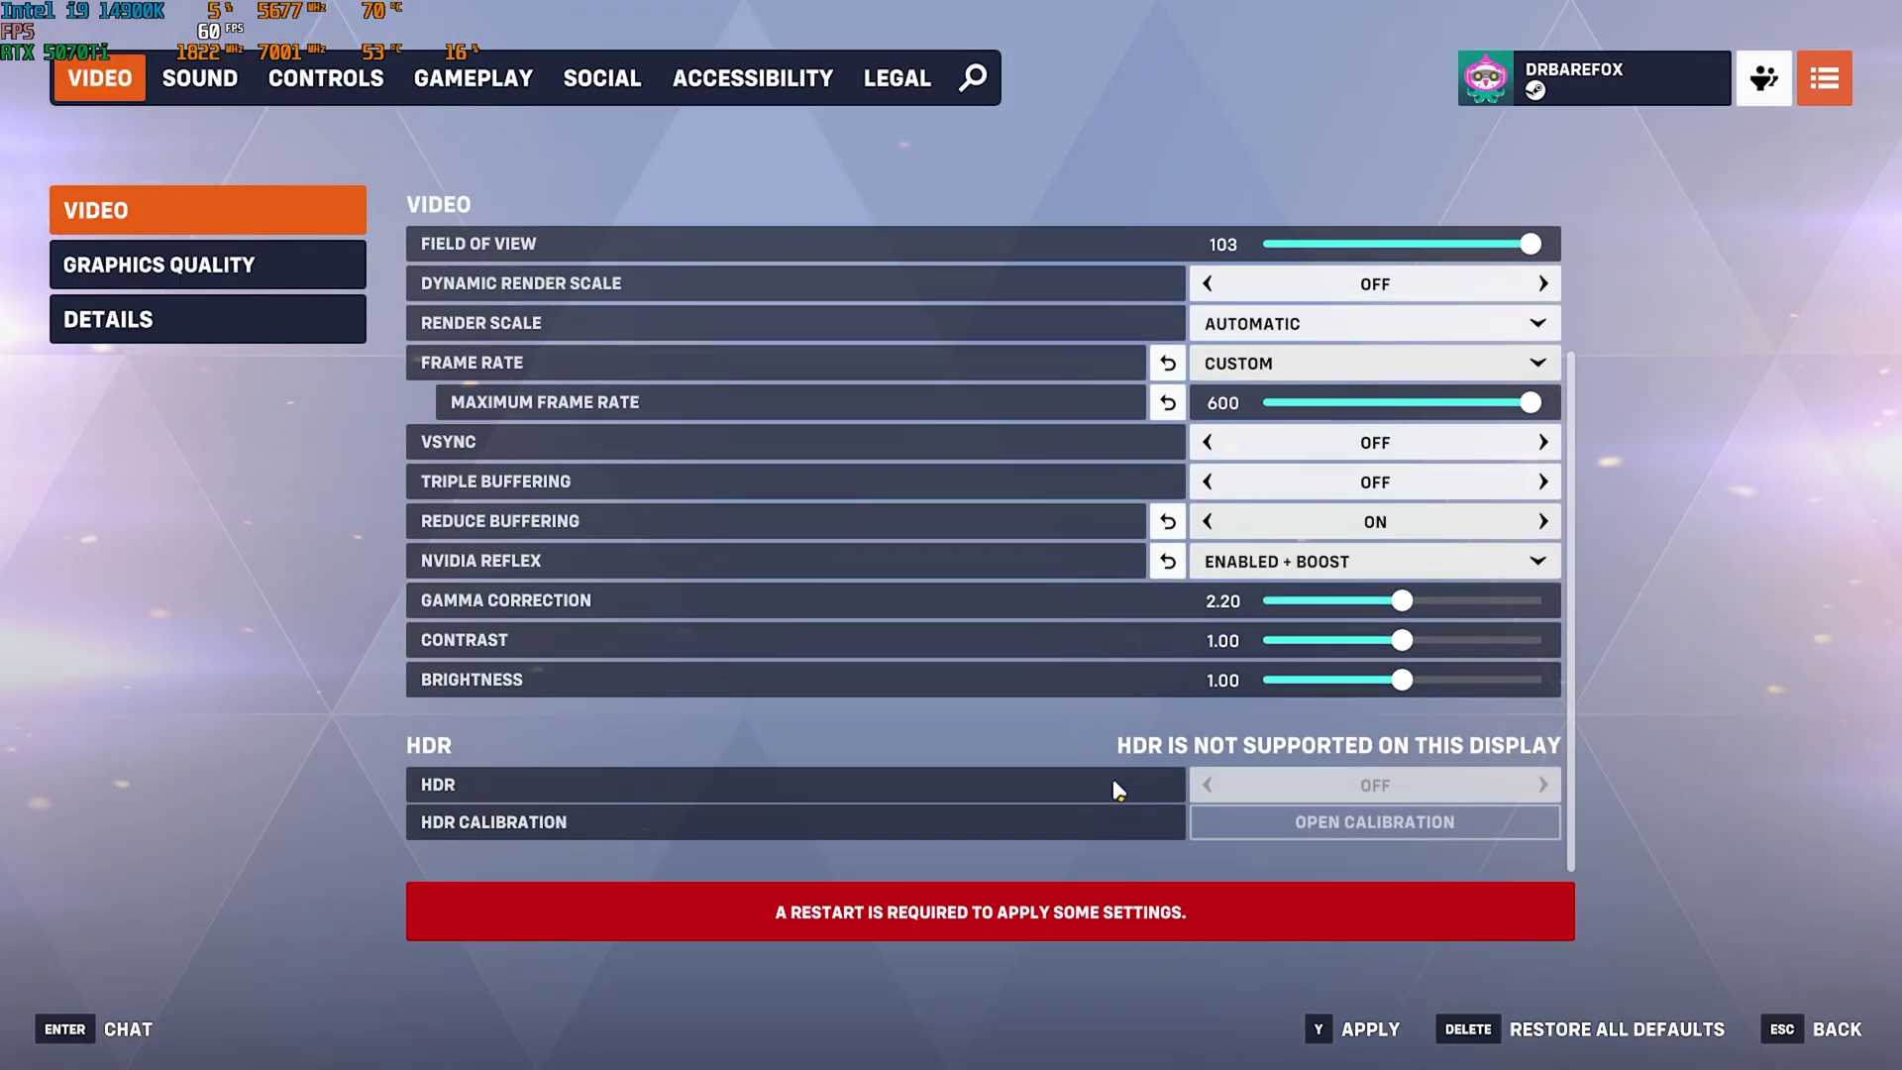
scroll(1115, 778, "up", 5)
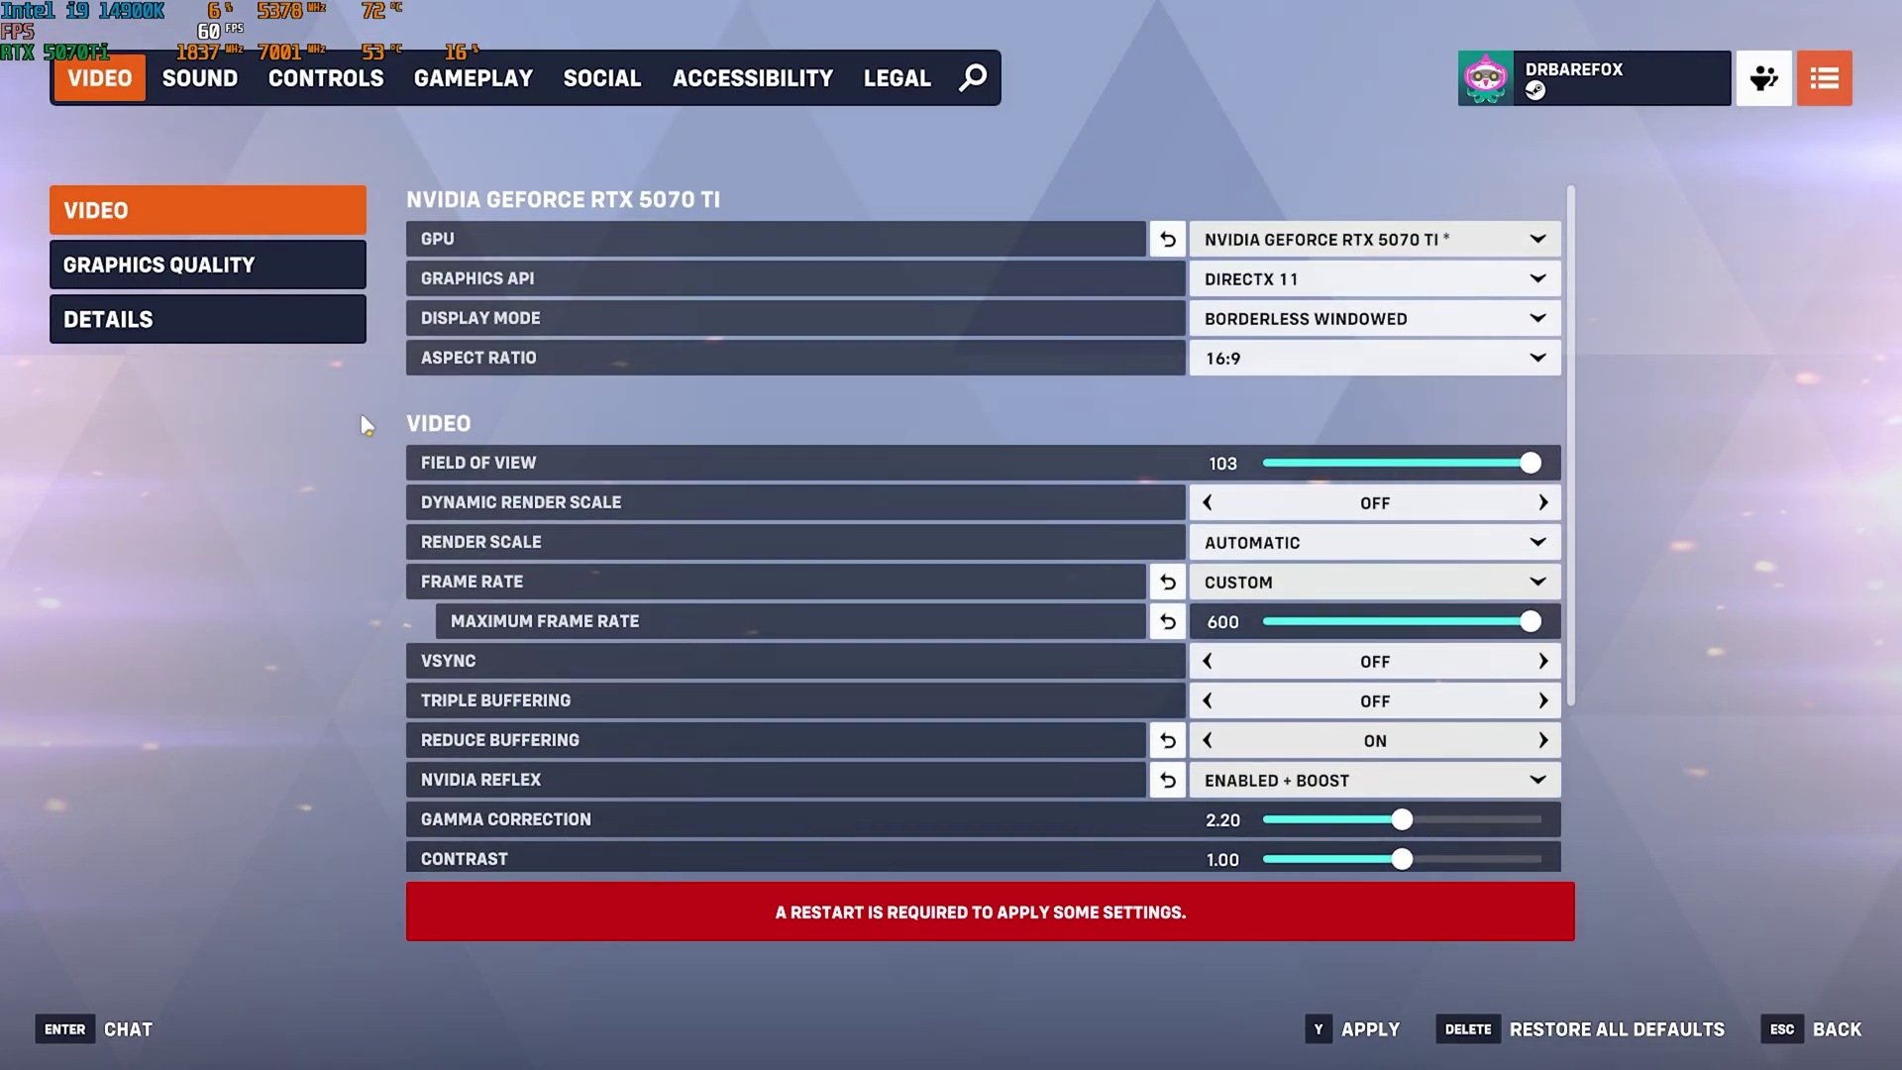
left_click(220, 273)
- Set Overwatch 2's Graphics Quality preset to Low and Texture Quality to Medium
left_click(1367, 239)
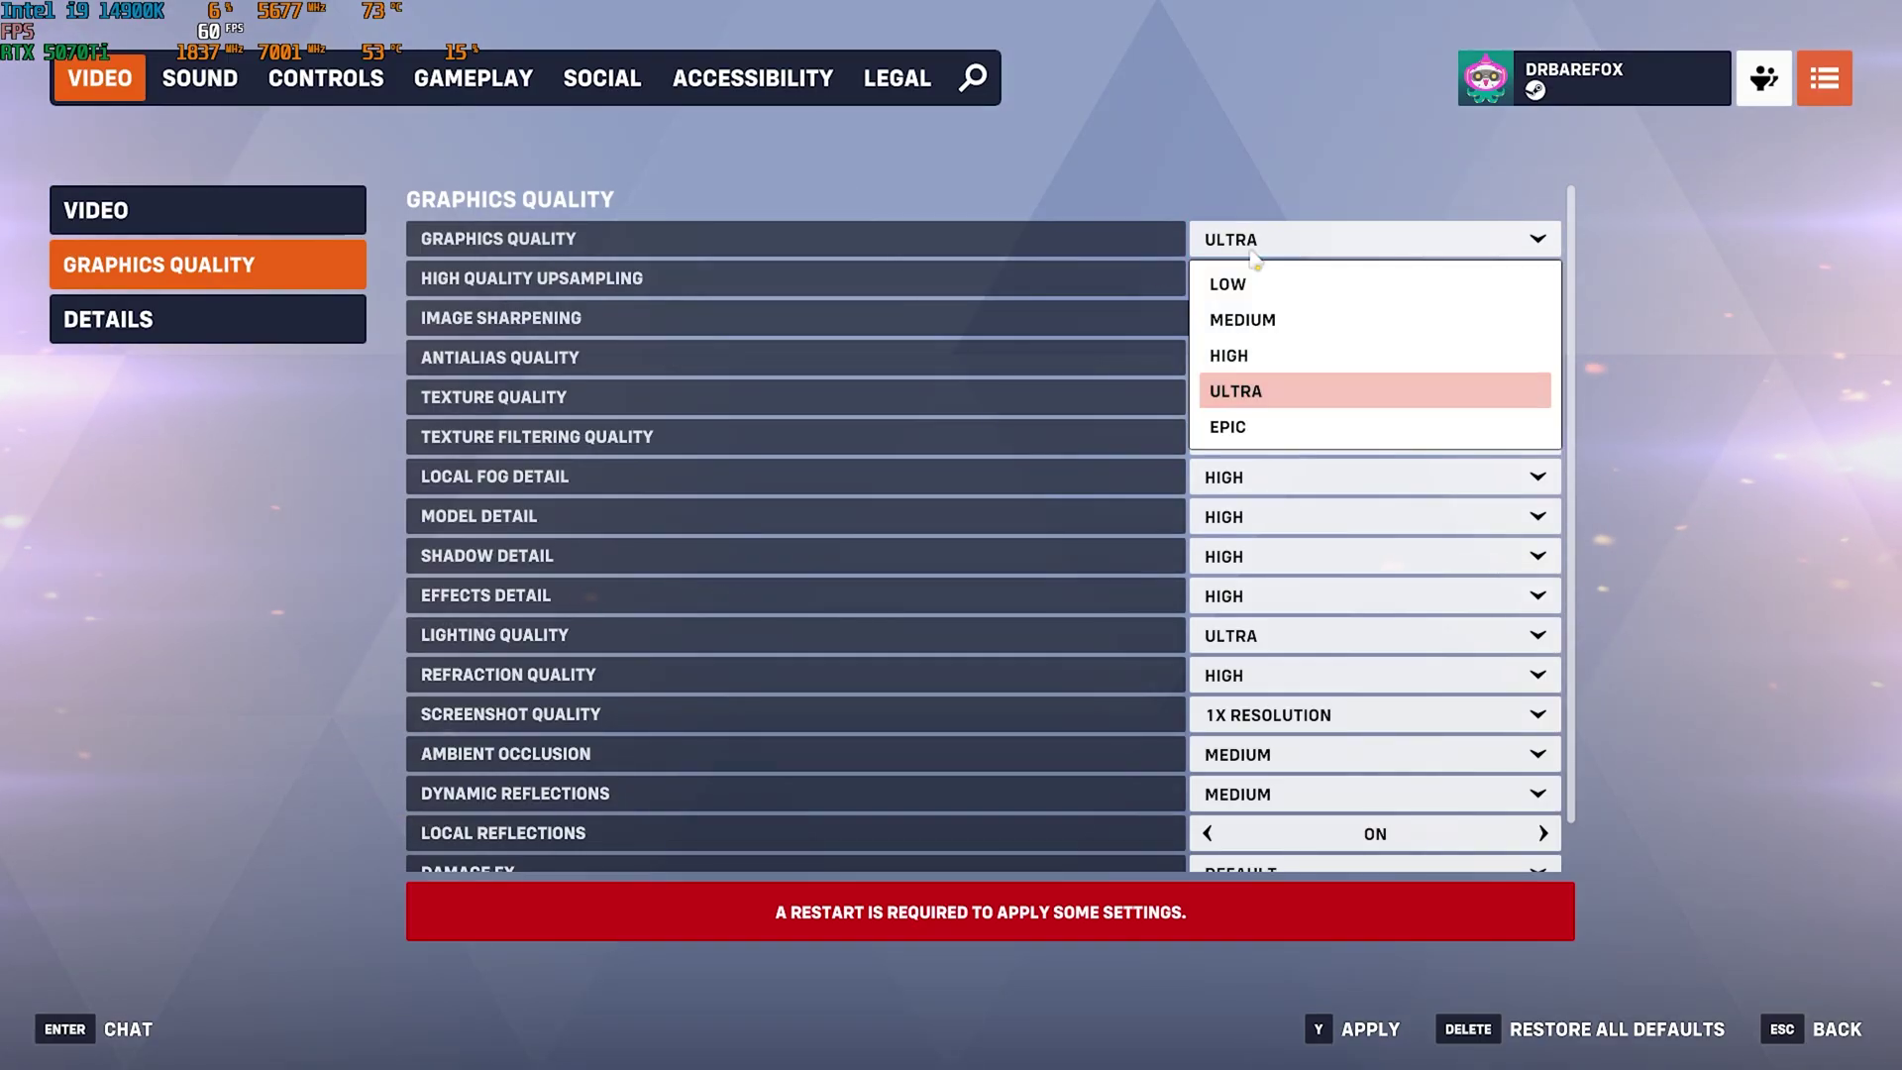
left_click(1228, 279)
left_click(1269, 397)
left_click(1273, 476)
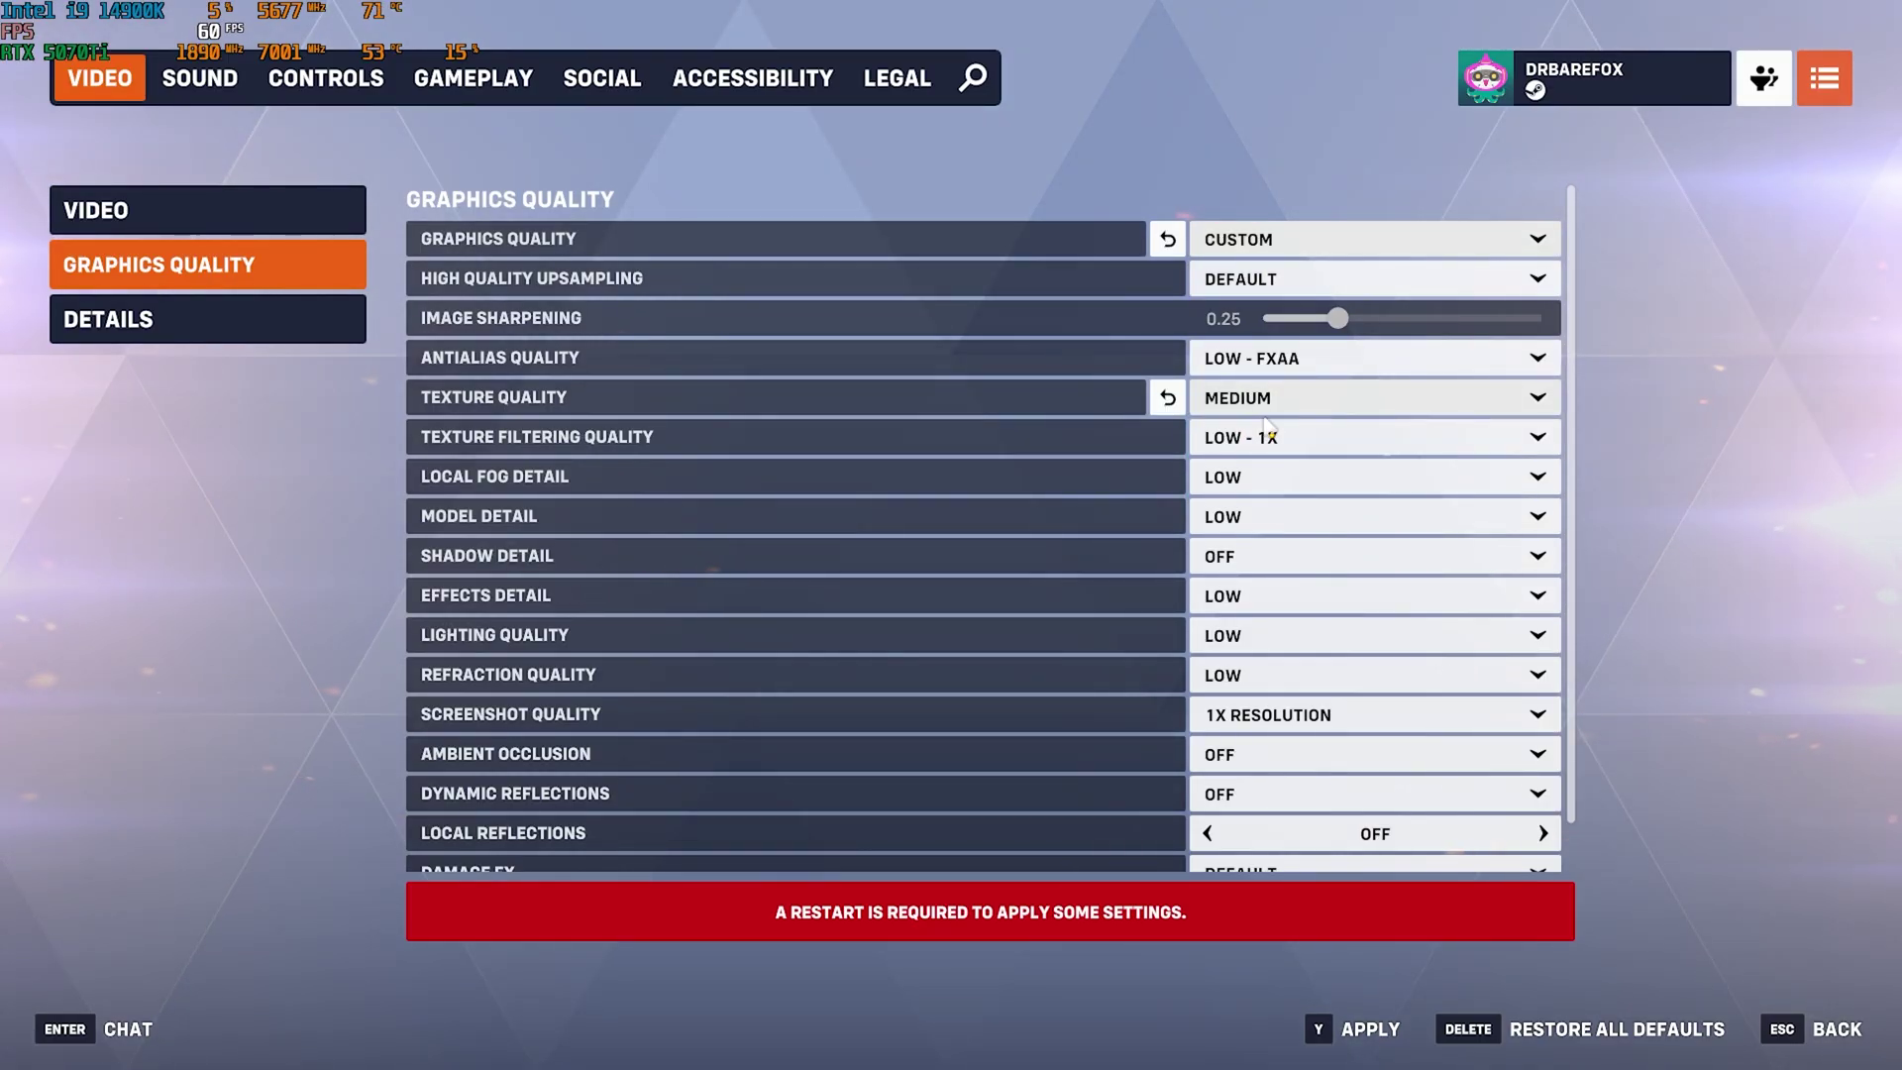
scroll(1266, 425, "down", 1)
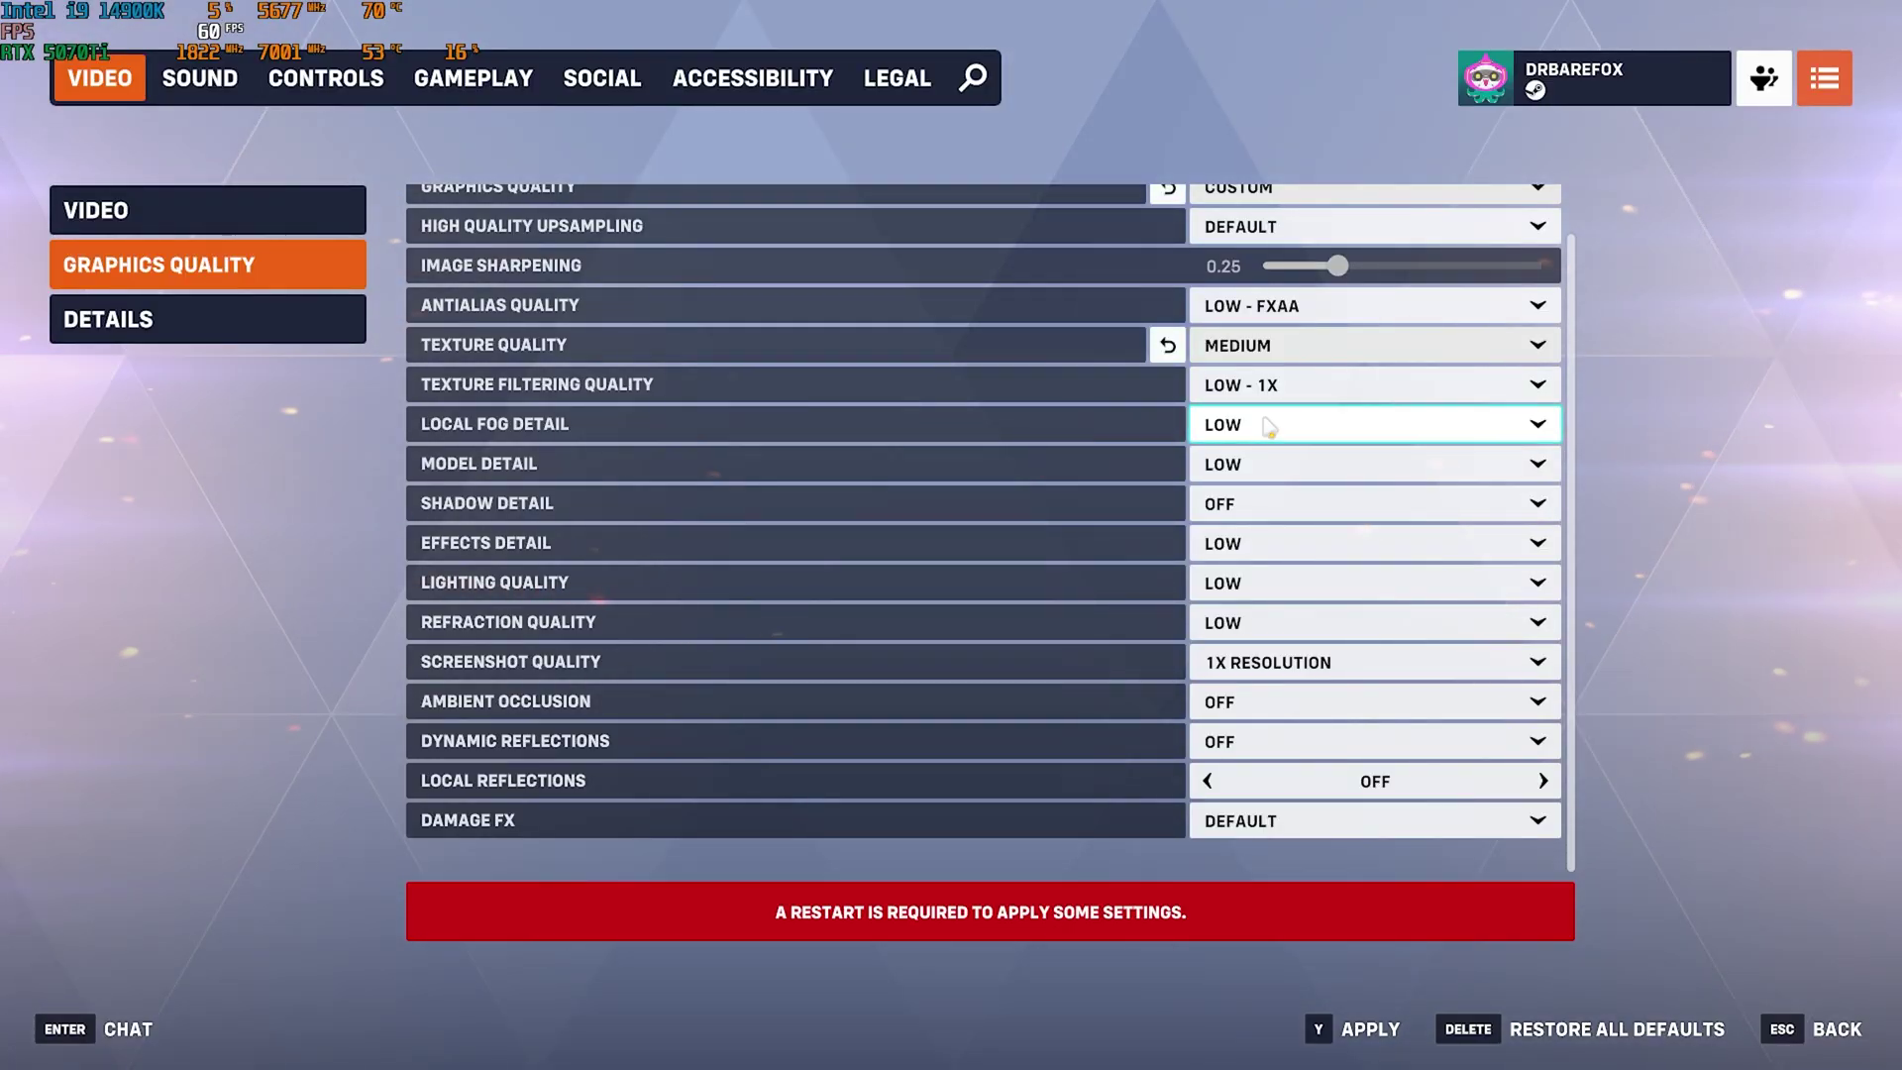
left_click(259, 317)
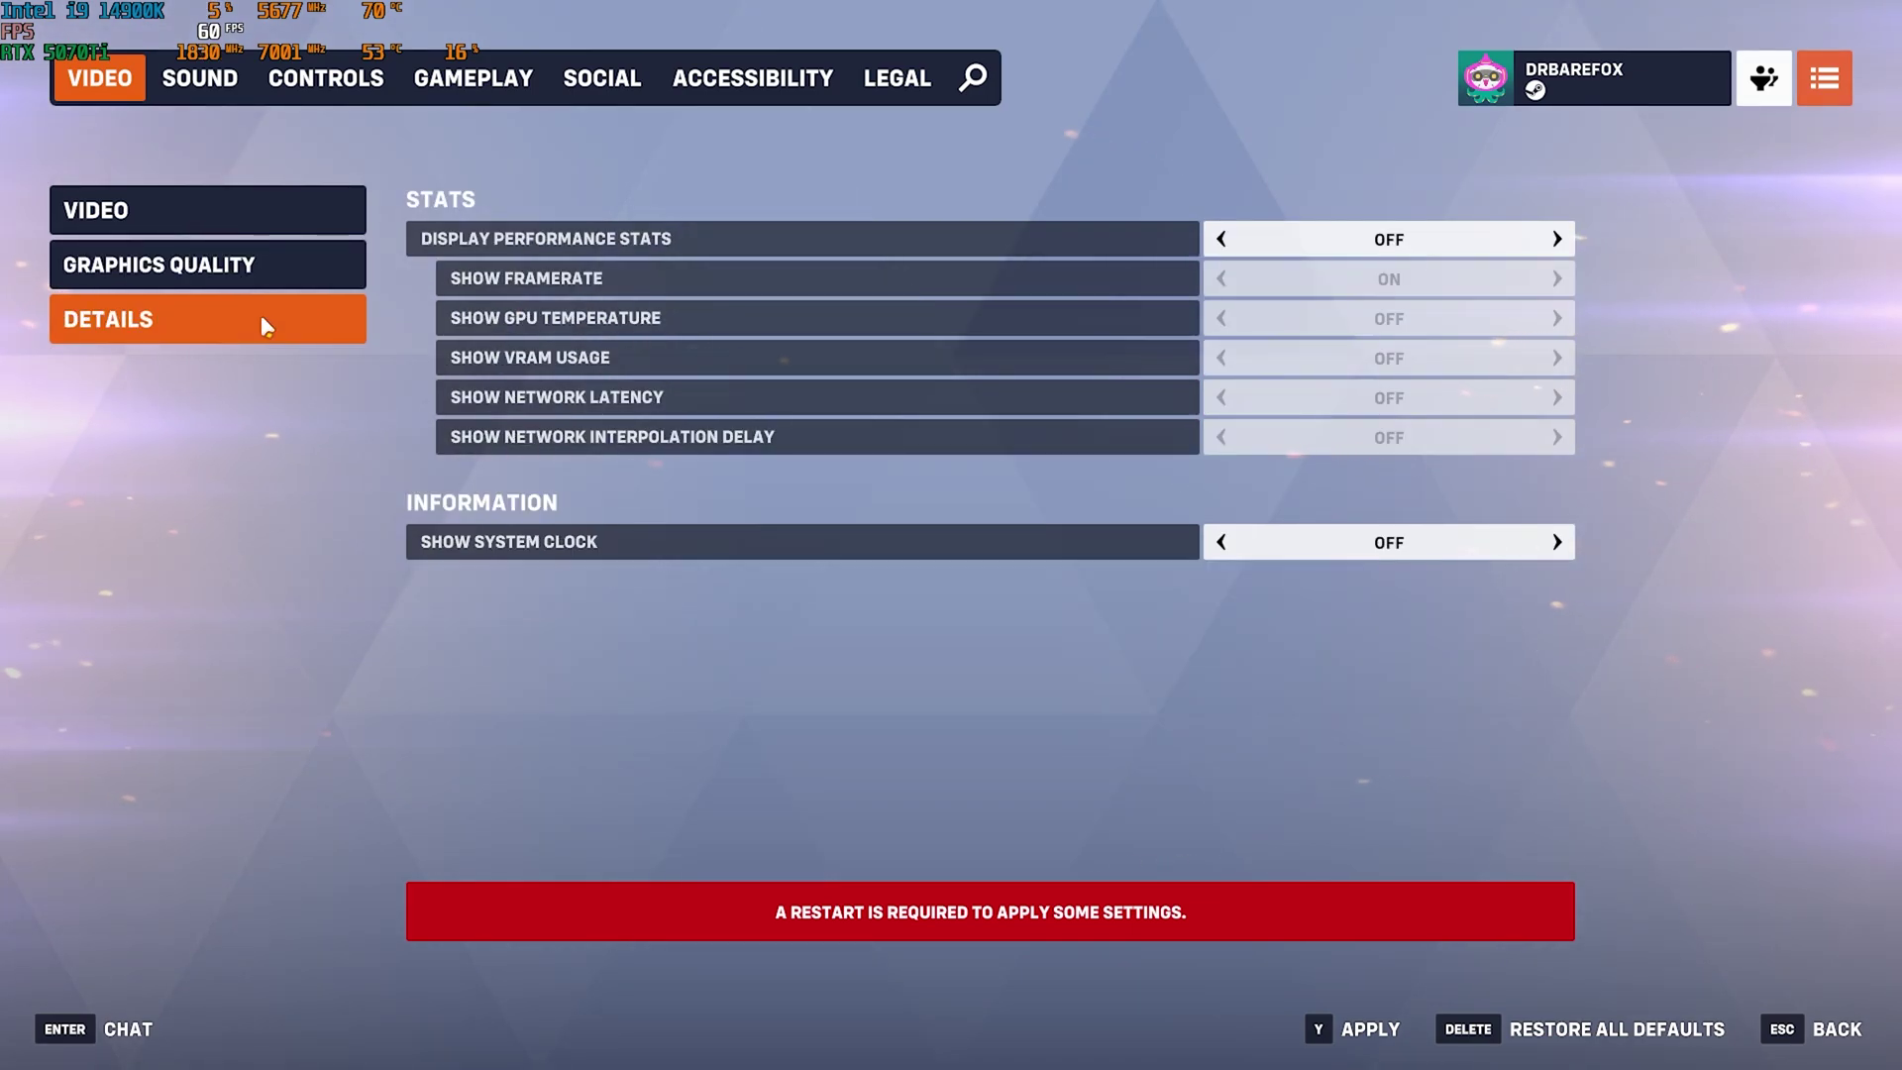
- Enable performance stats with GPU temperature and network latency, apply with Y, and return to the main menu
left_click(1550, 240)
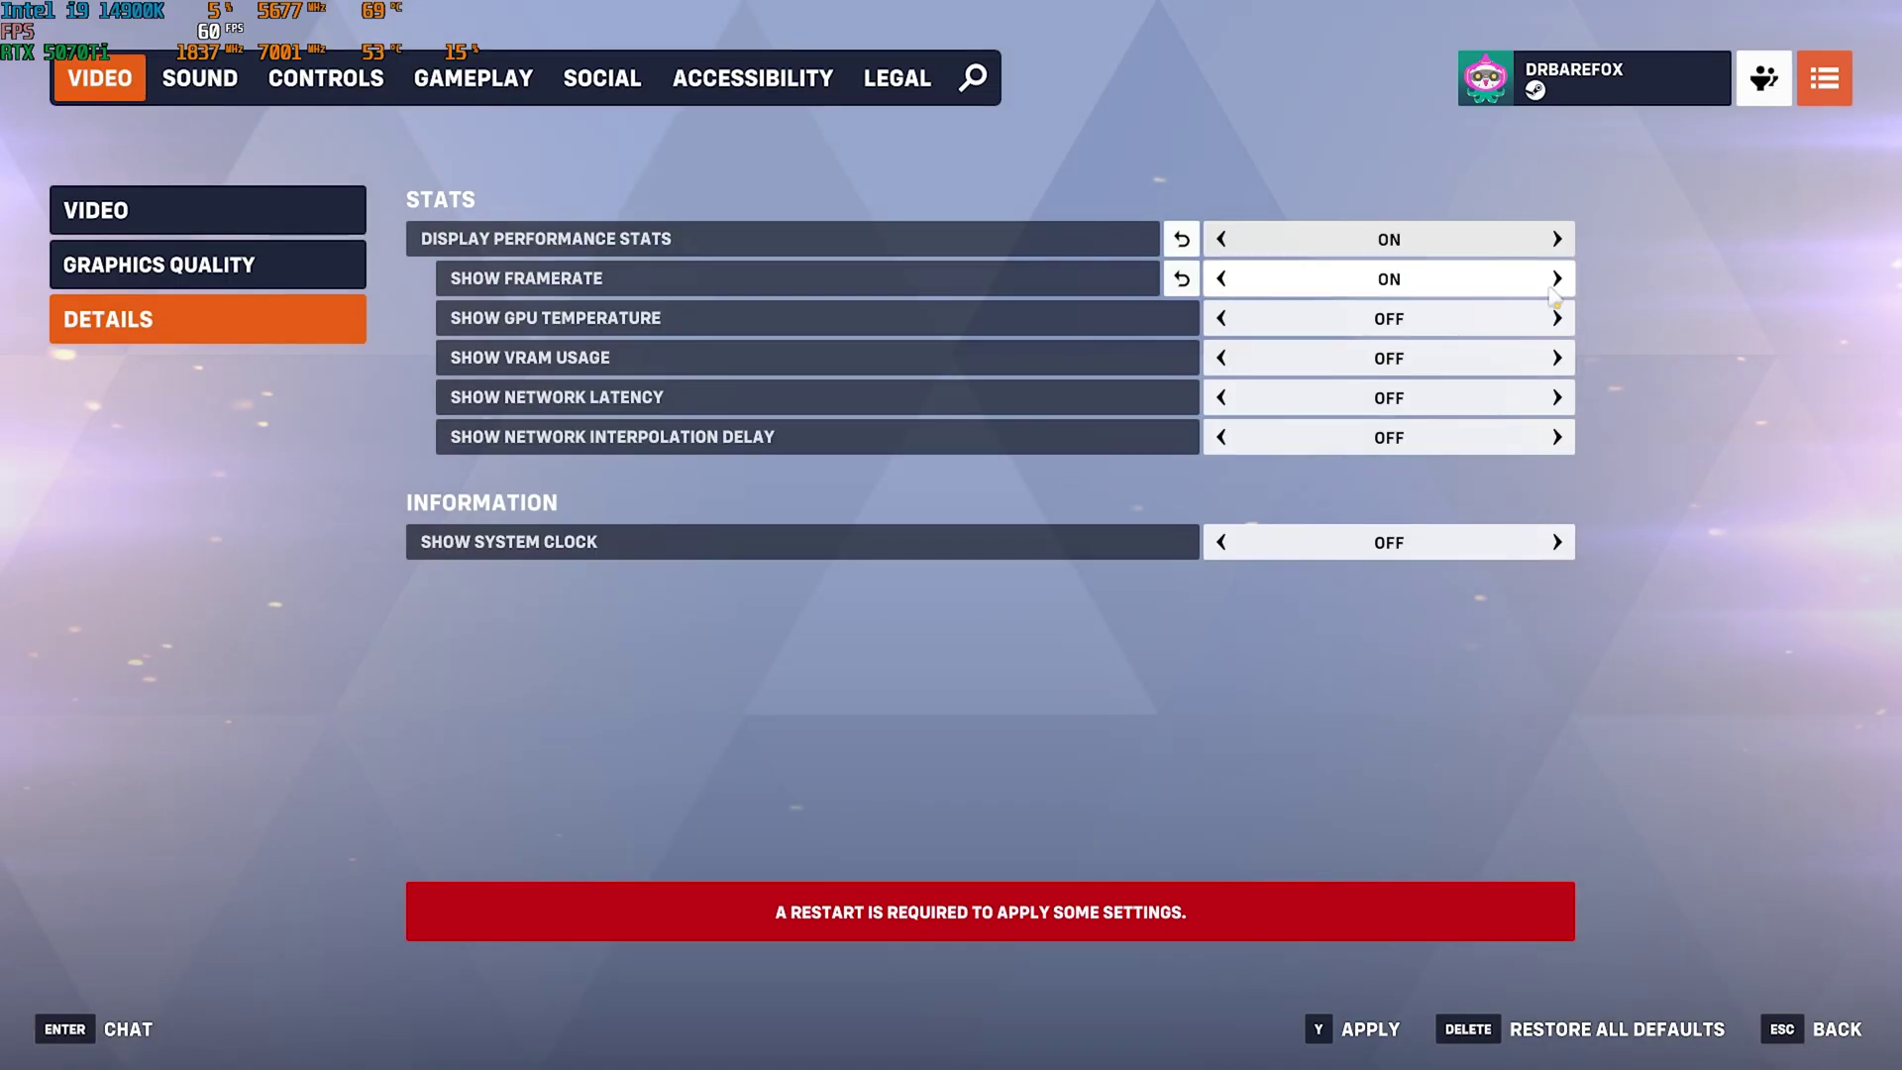
left_click(1557, 318)
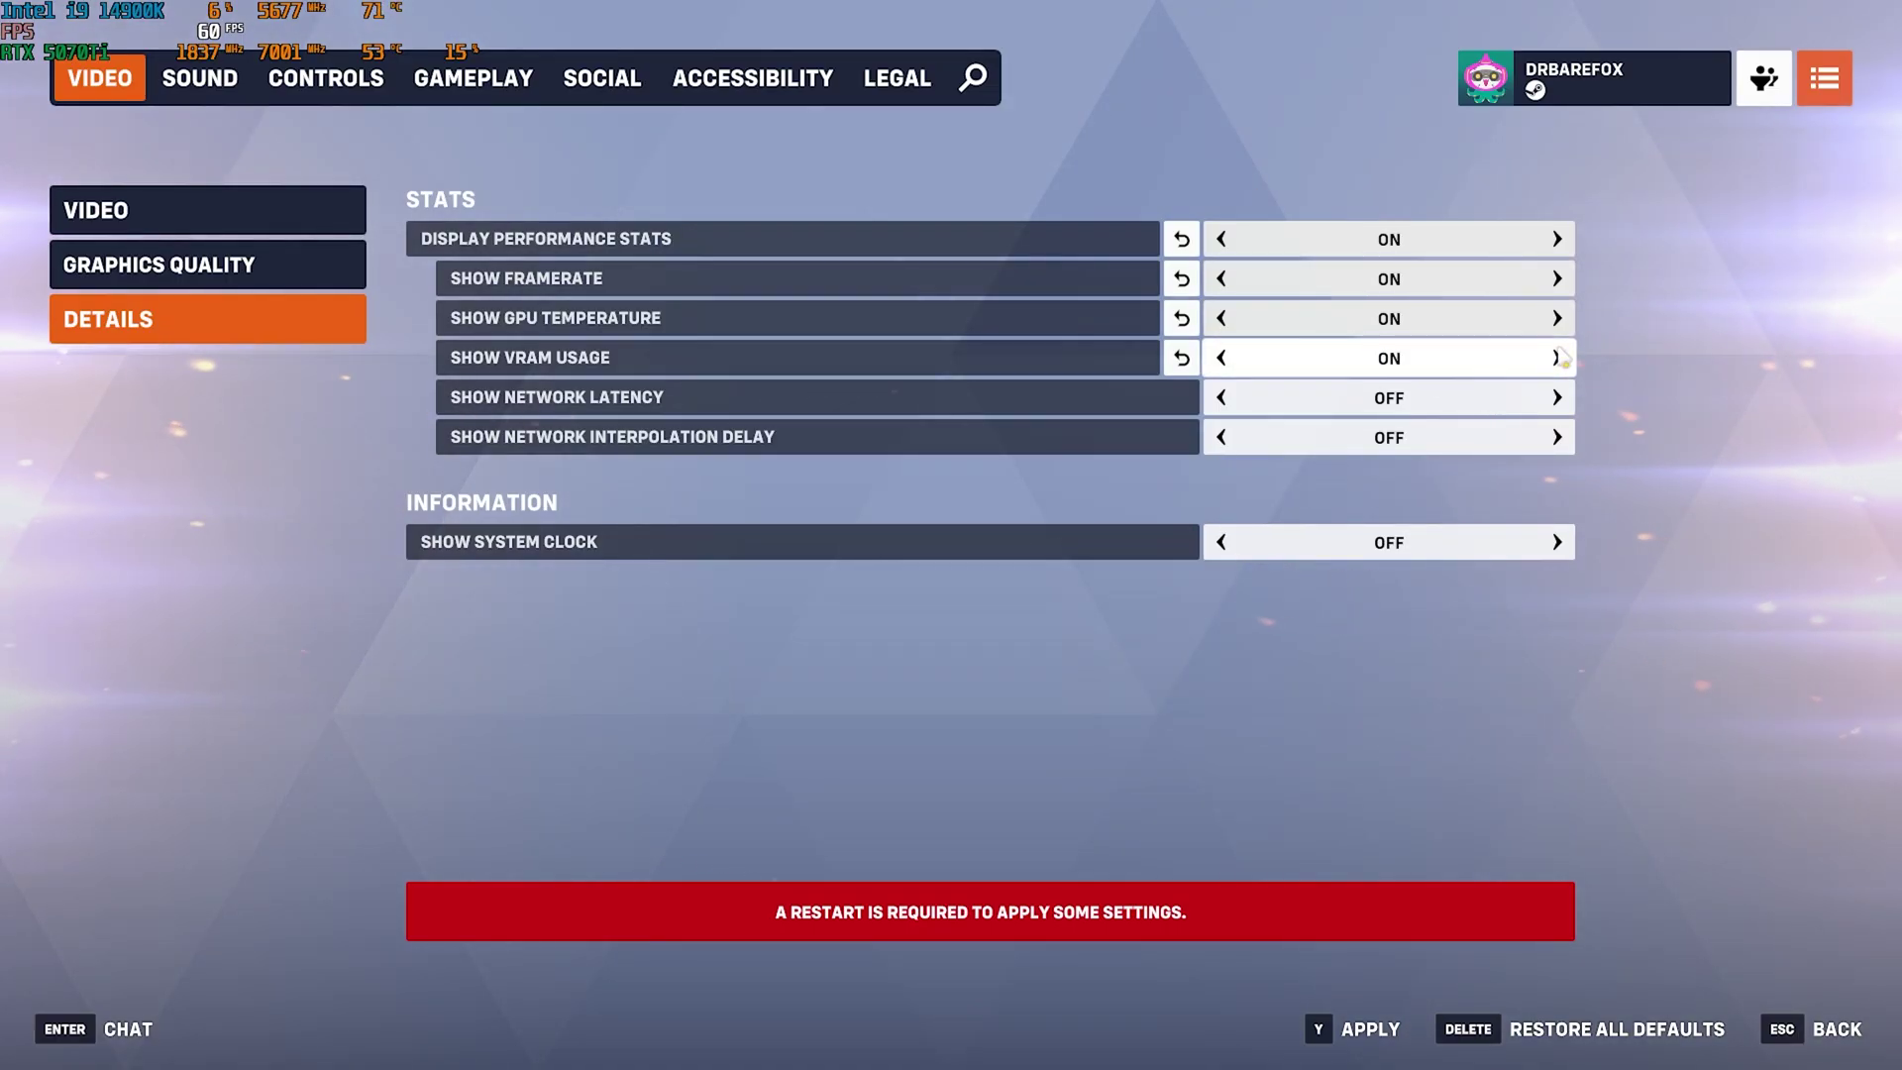
left_click(1558, 397)
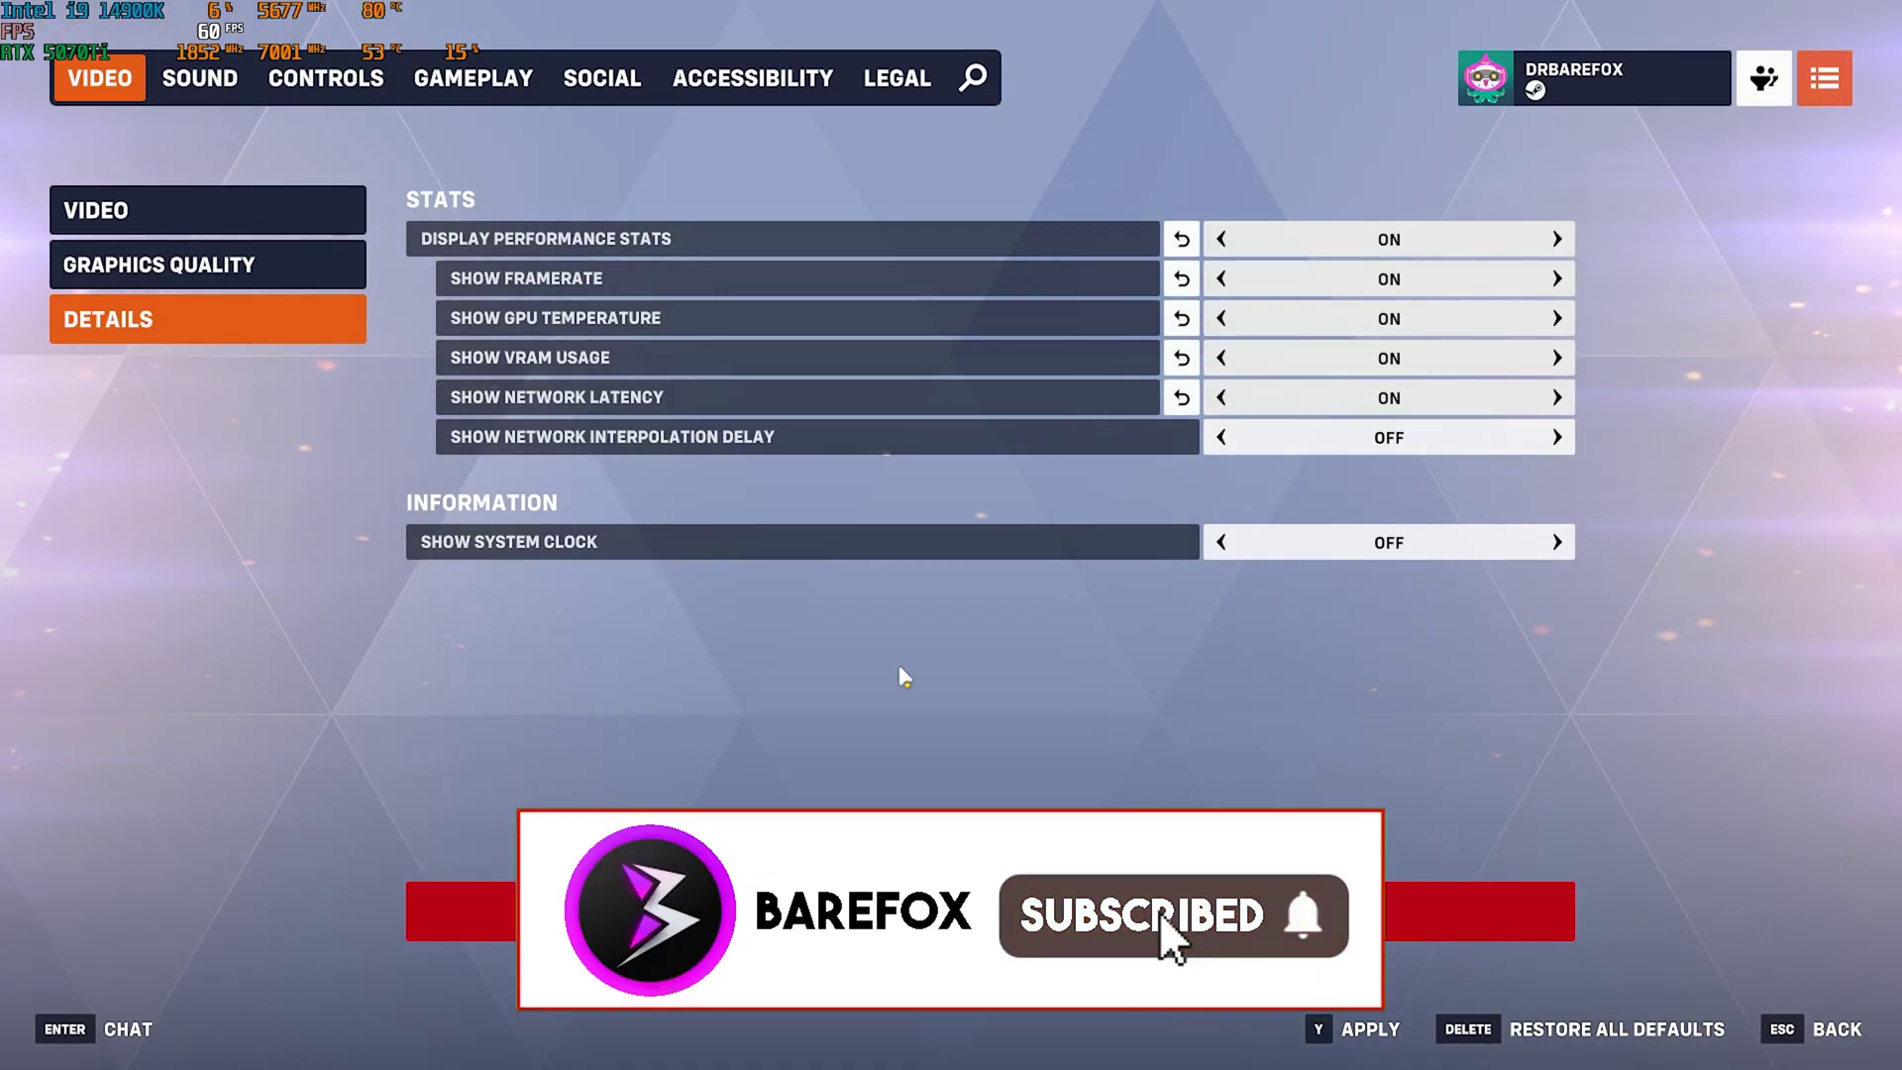
key("y")
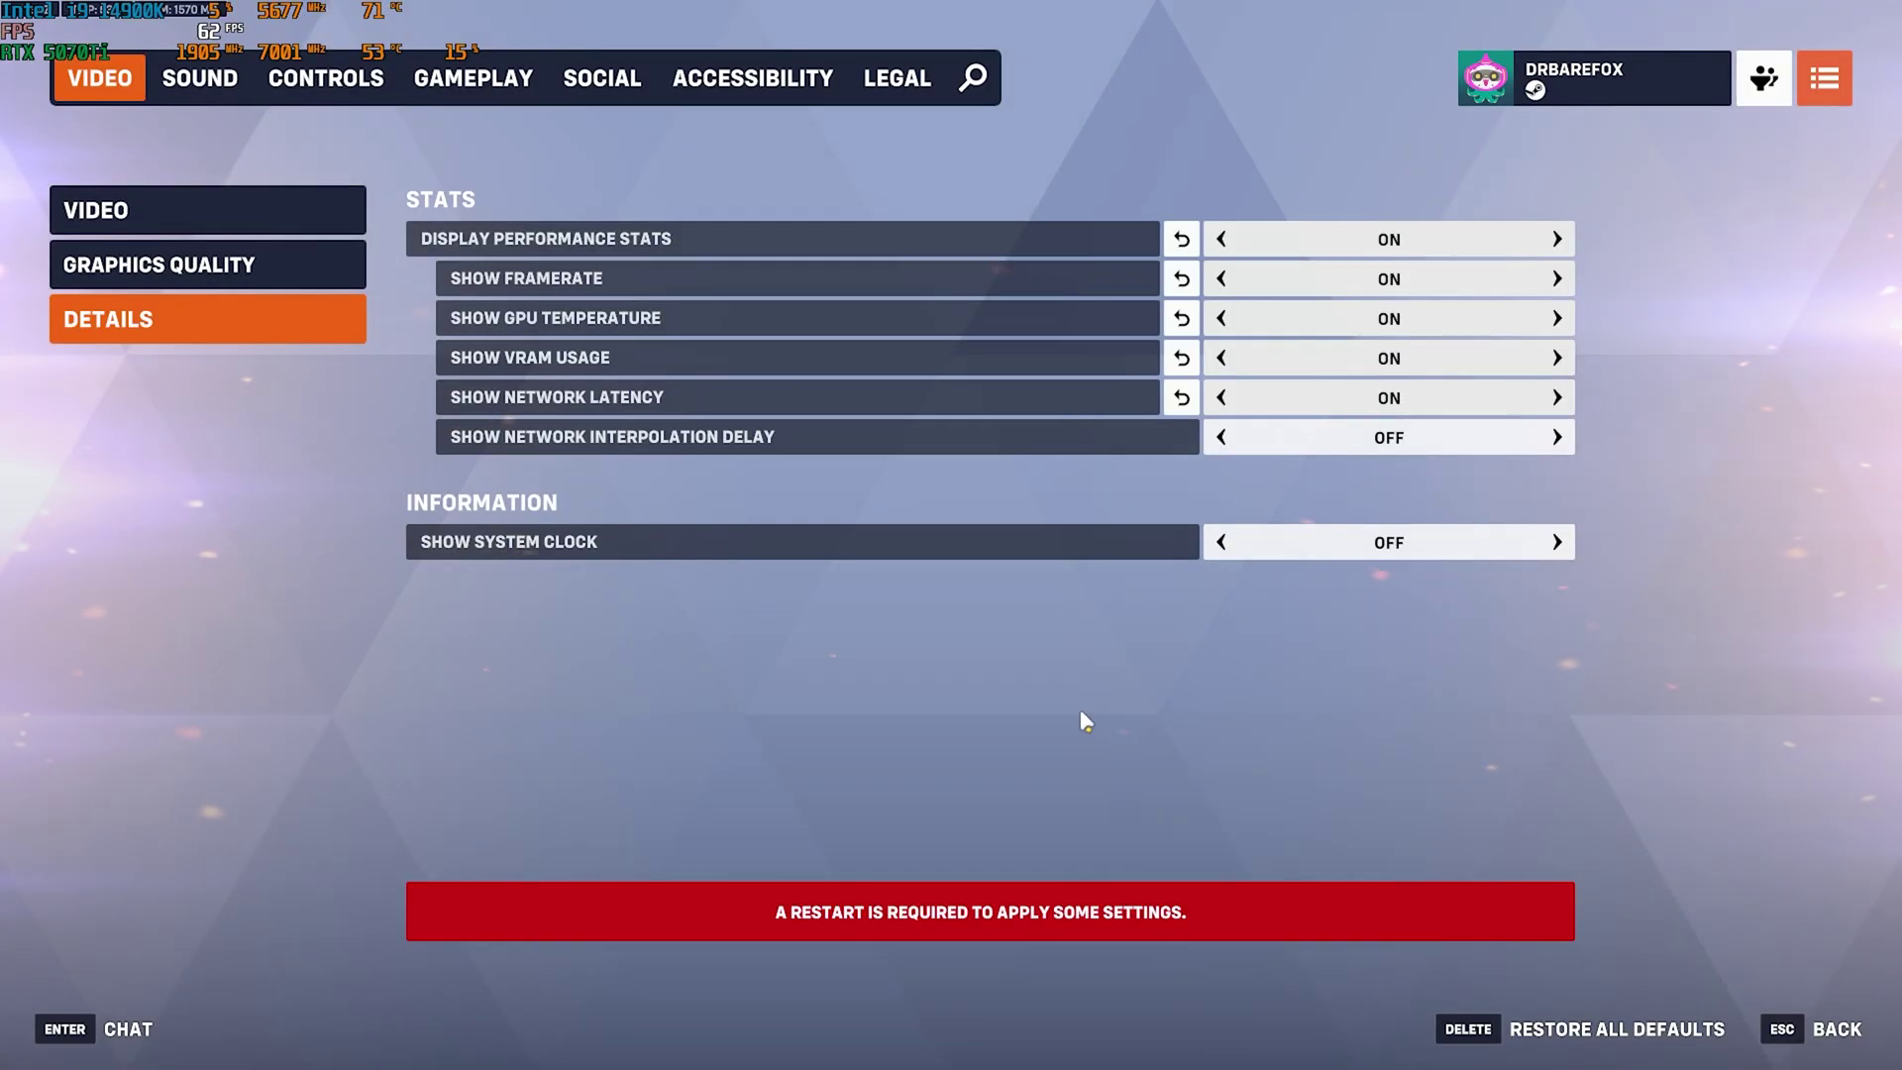
key("Escape")
key("Escape")
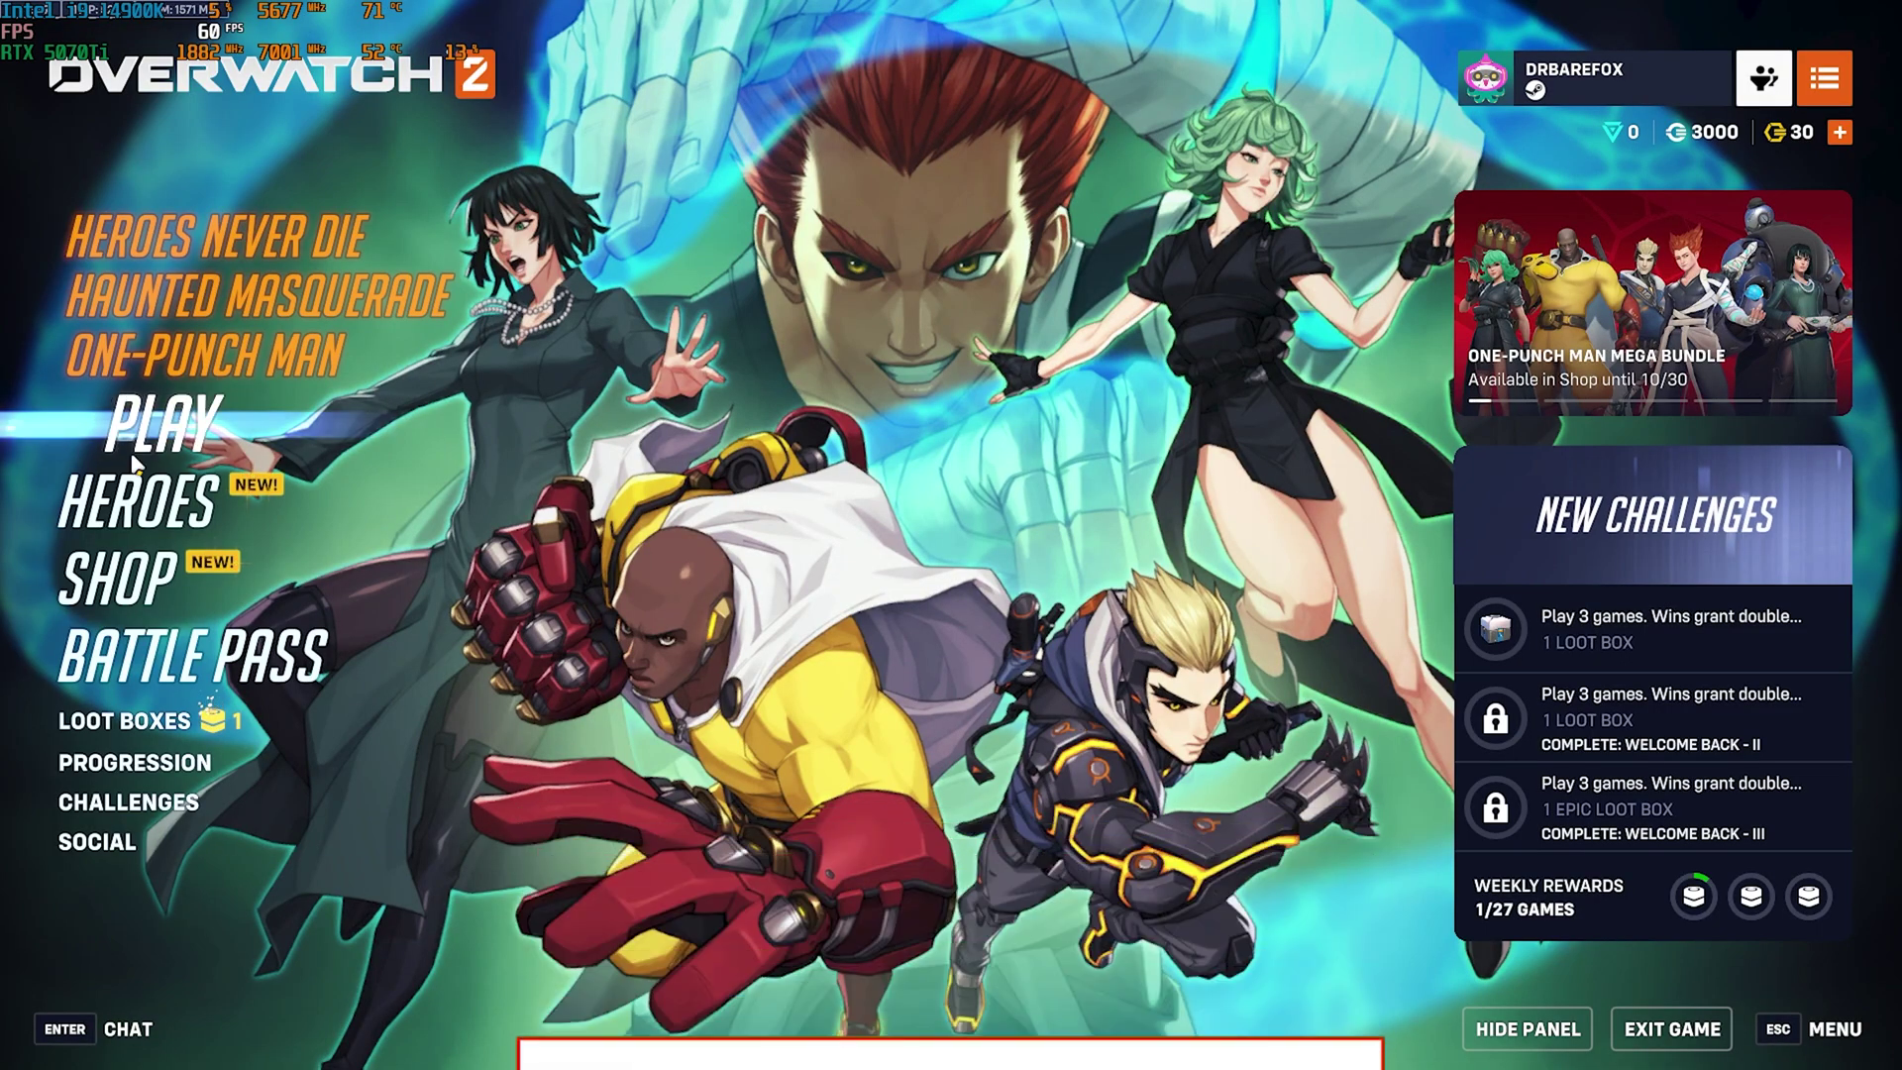